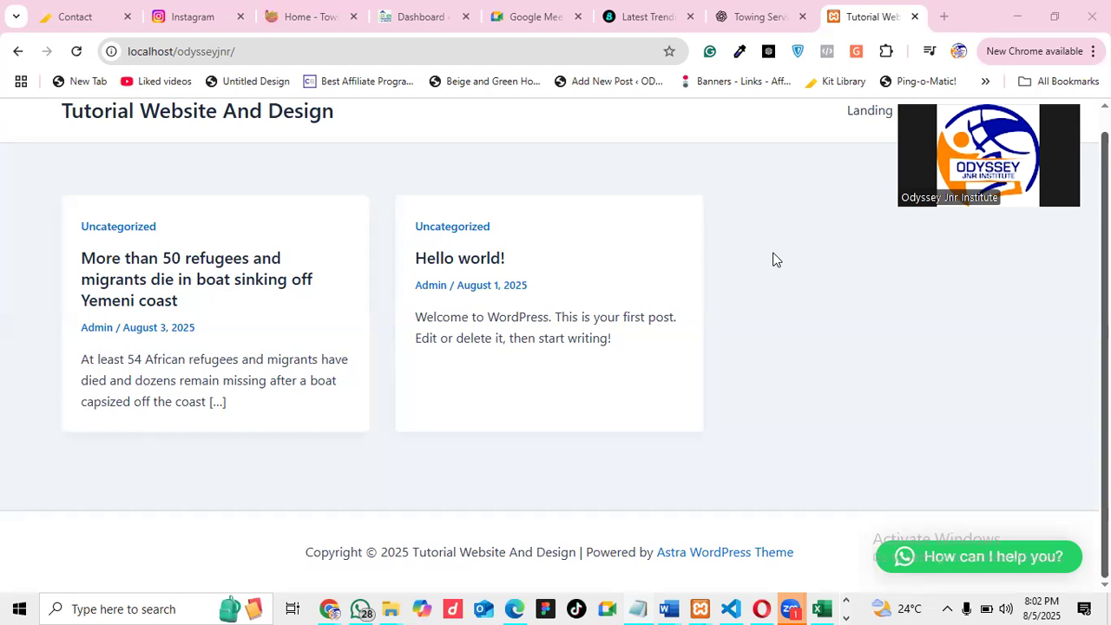
Step: Go from the blog front page to the site's wp-admin address
click(344, 55)
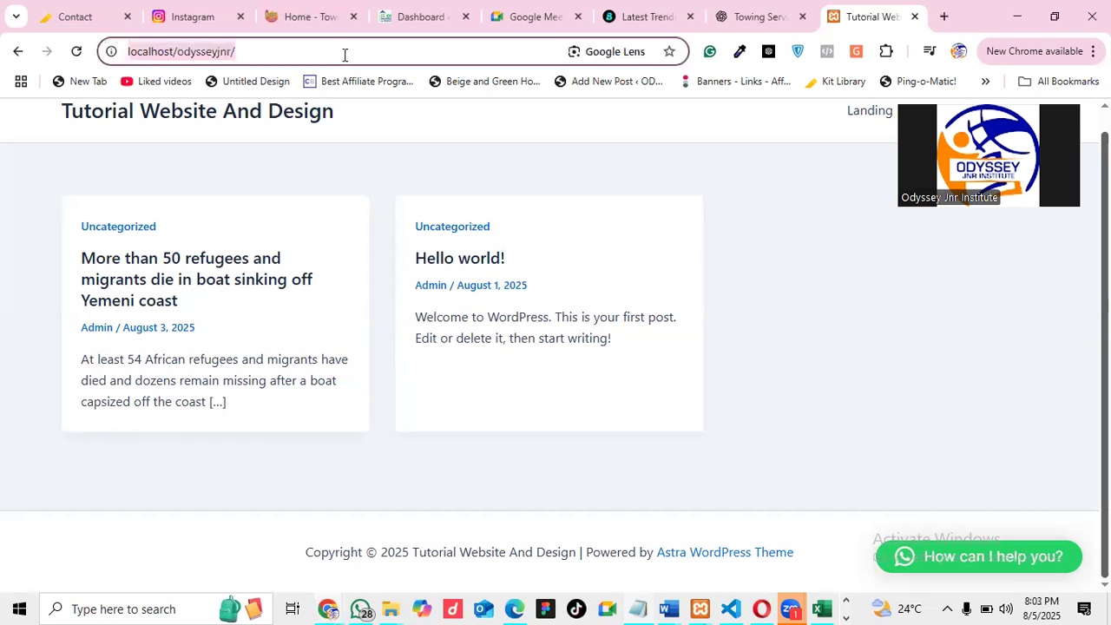
click(345, 54)
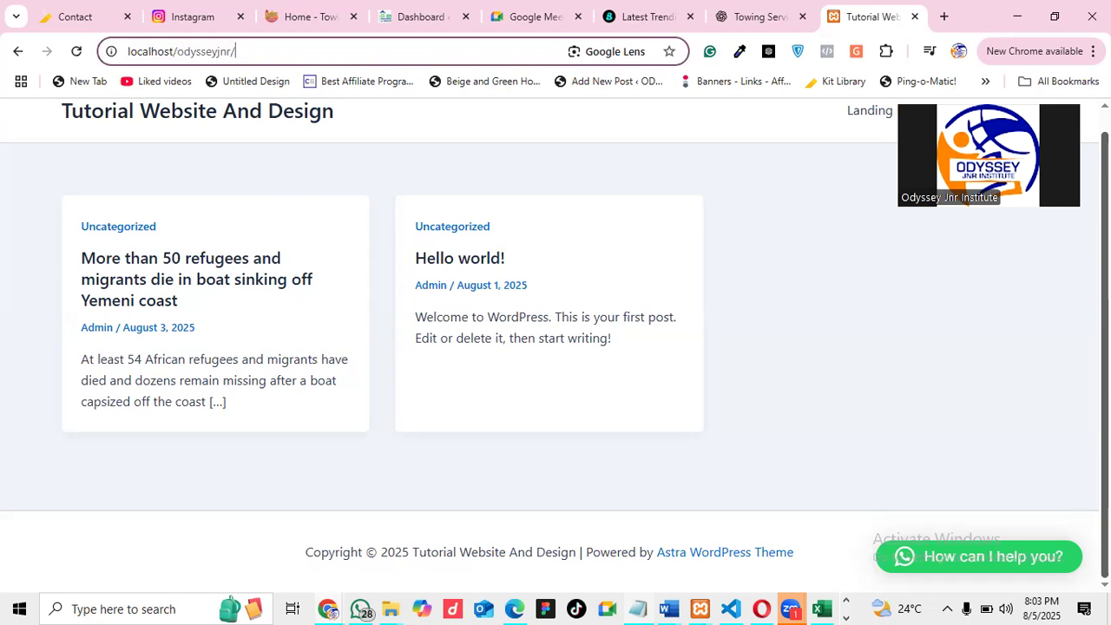
text(wp)
key(Return)
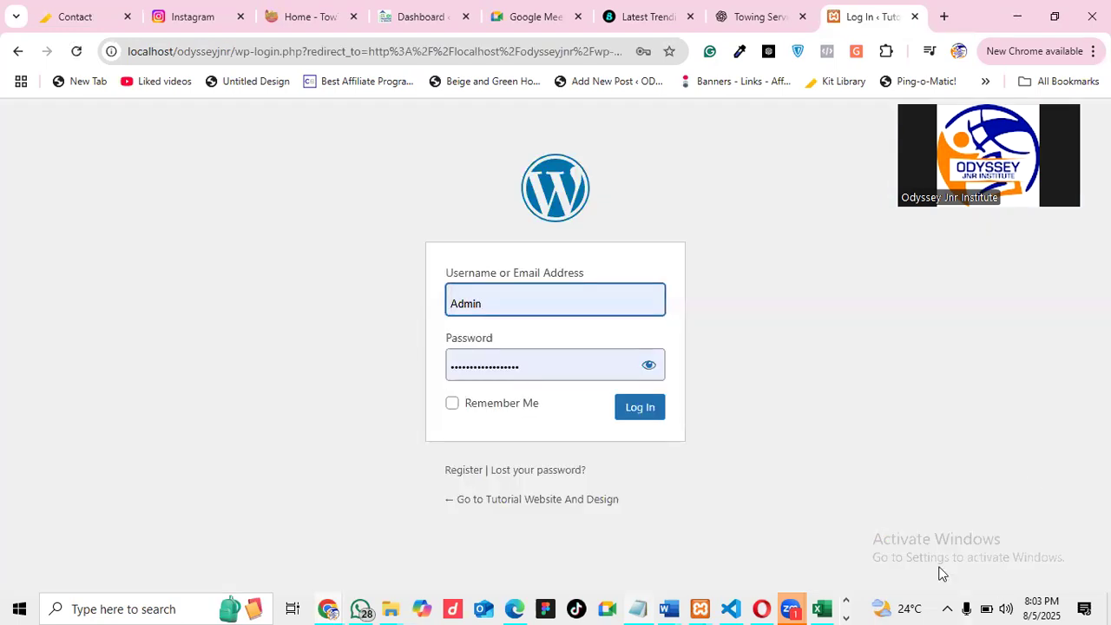
Step: Sign in with the autofilled username and password
click(640, 408)
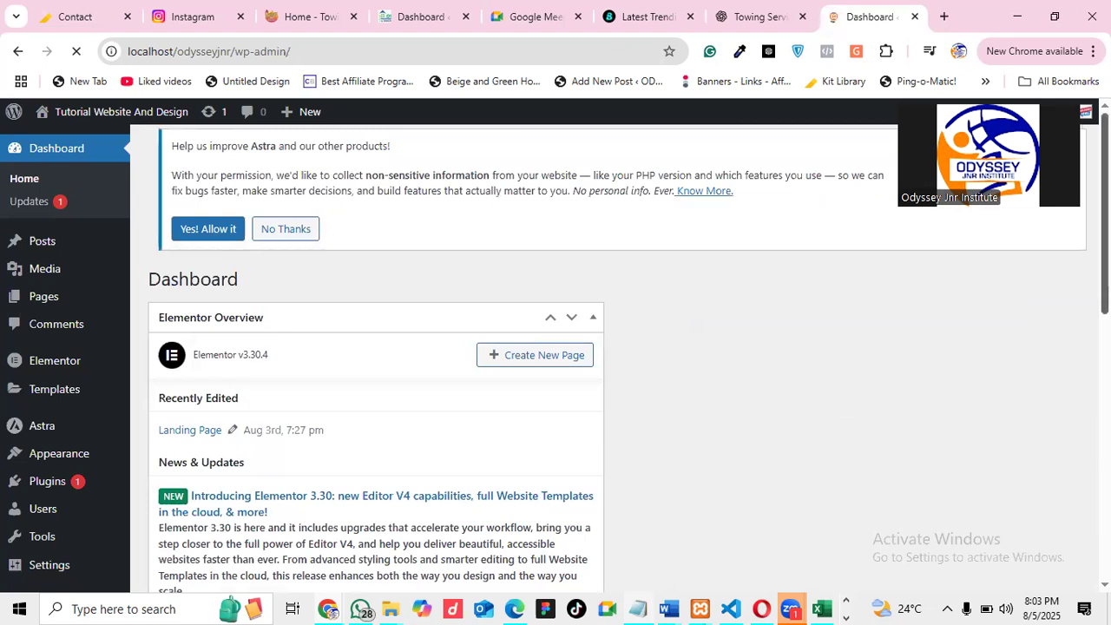
scroll(607, 347, down, 3)
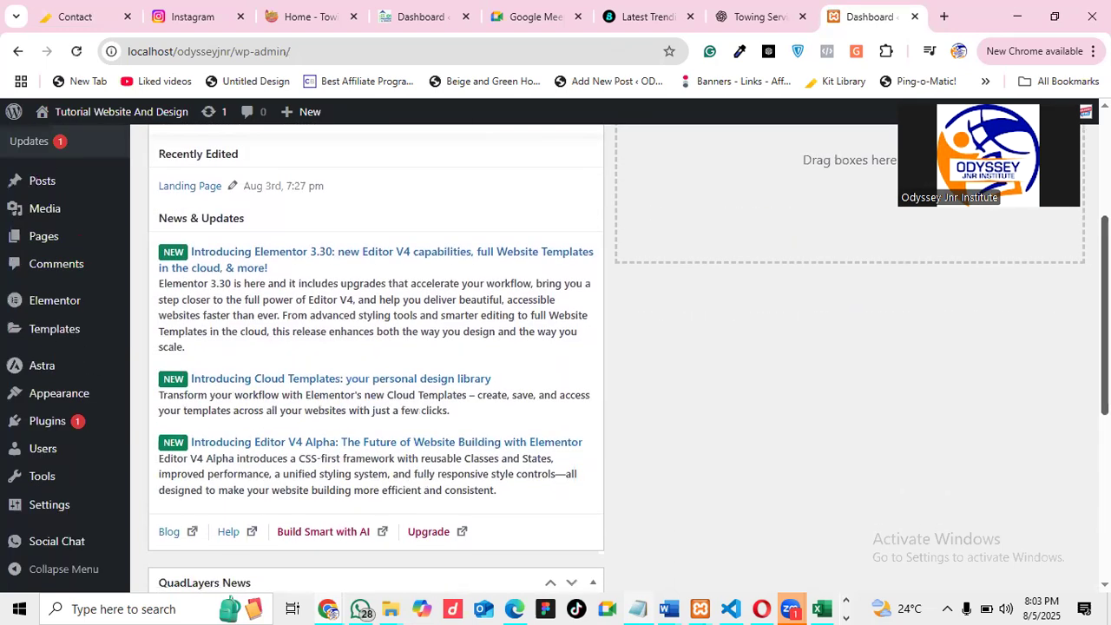
scroll(608, 347, down, 3)
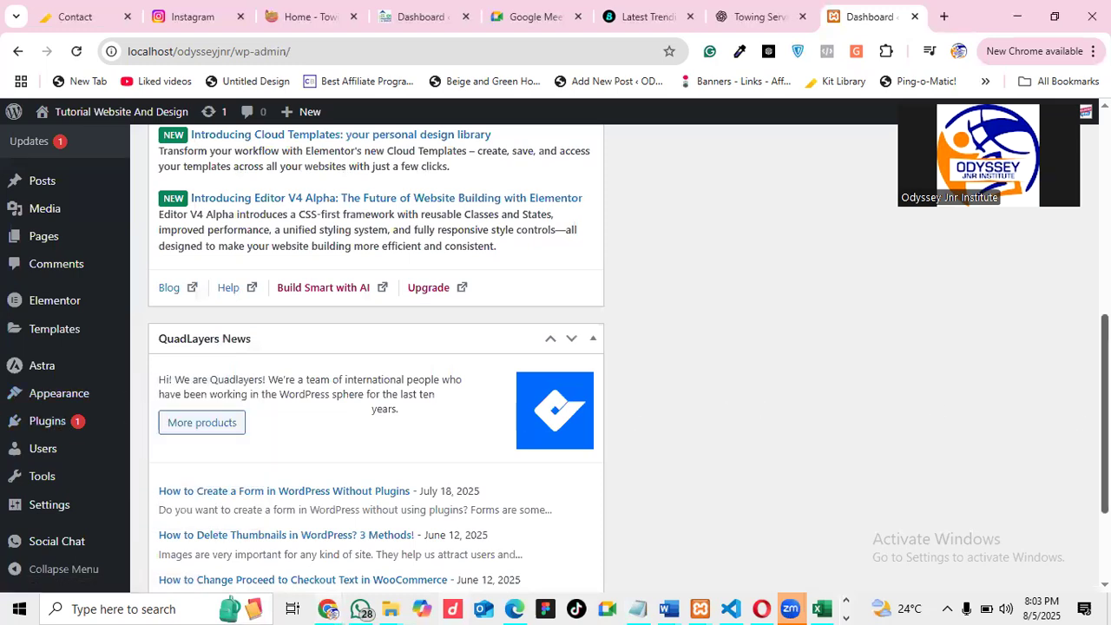
scroll(625, 356, up, 4)
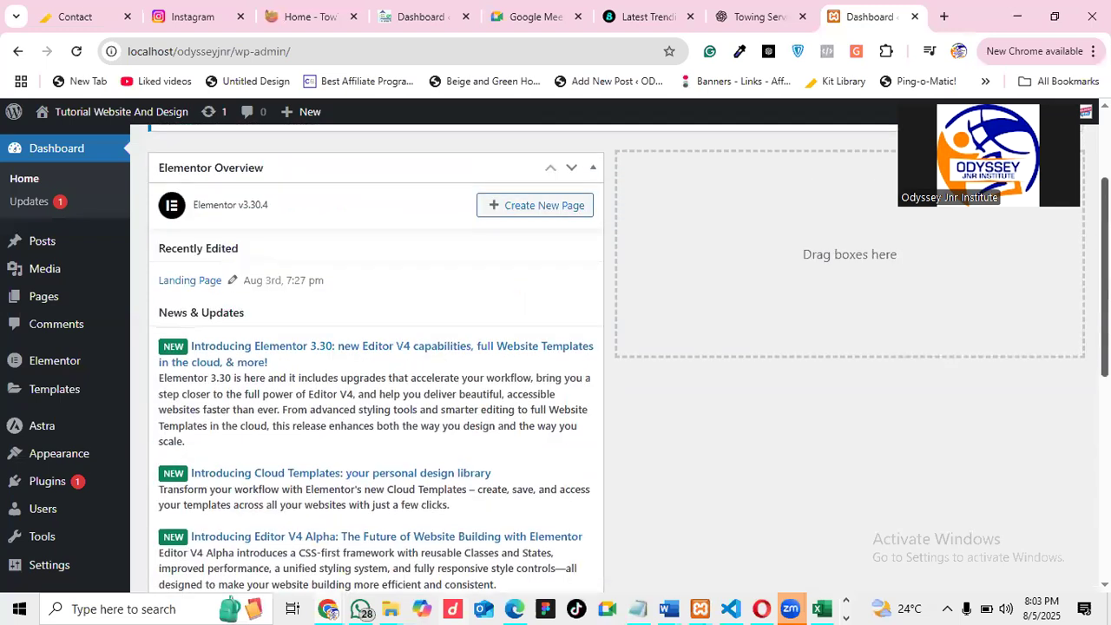
scroll(624, 356, up, 1)
scroll(625, 356, up, 1)
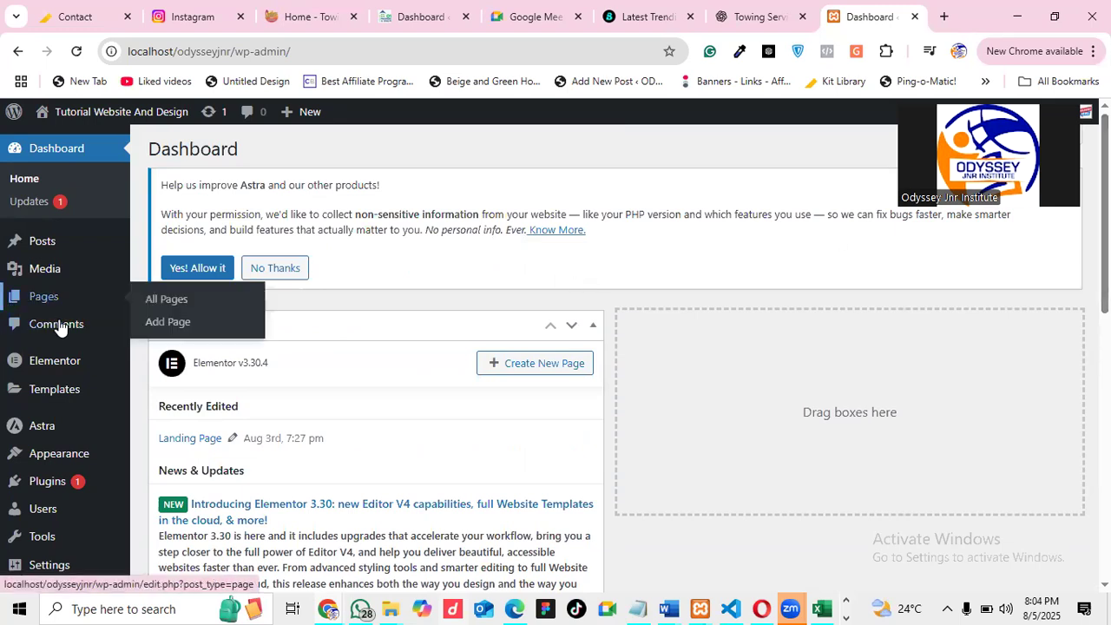
Step: Add a new page via Pages > Add Page and title it 'Home'
mouse_move(36, 308)
click(173, 327)
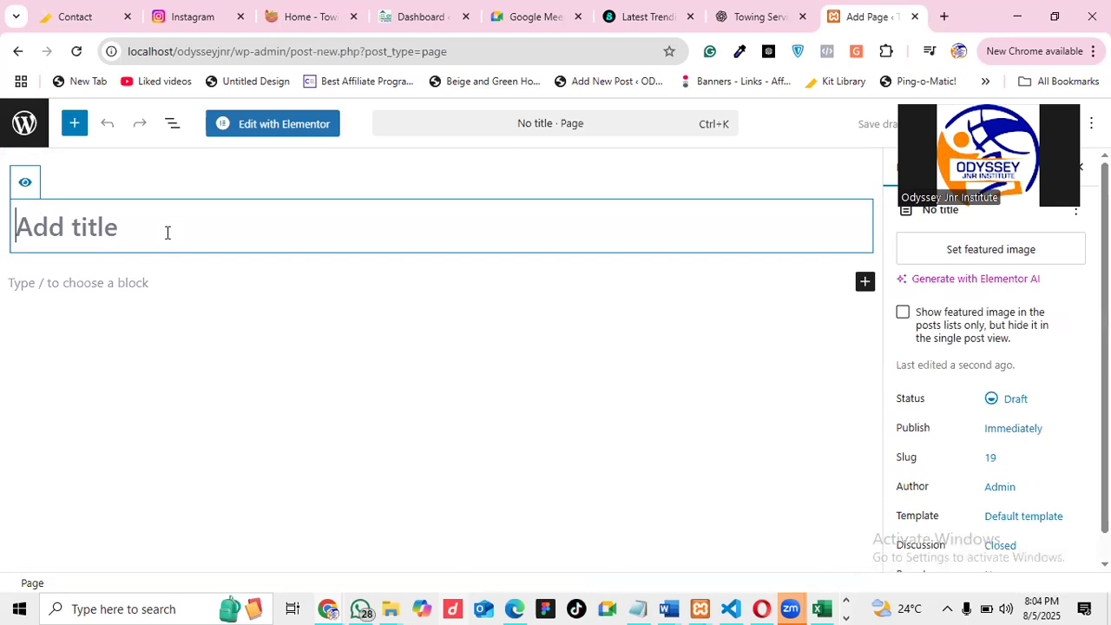
text(Ho)
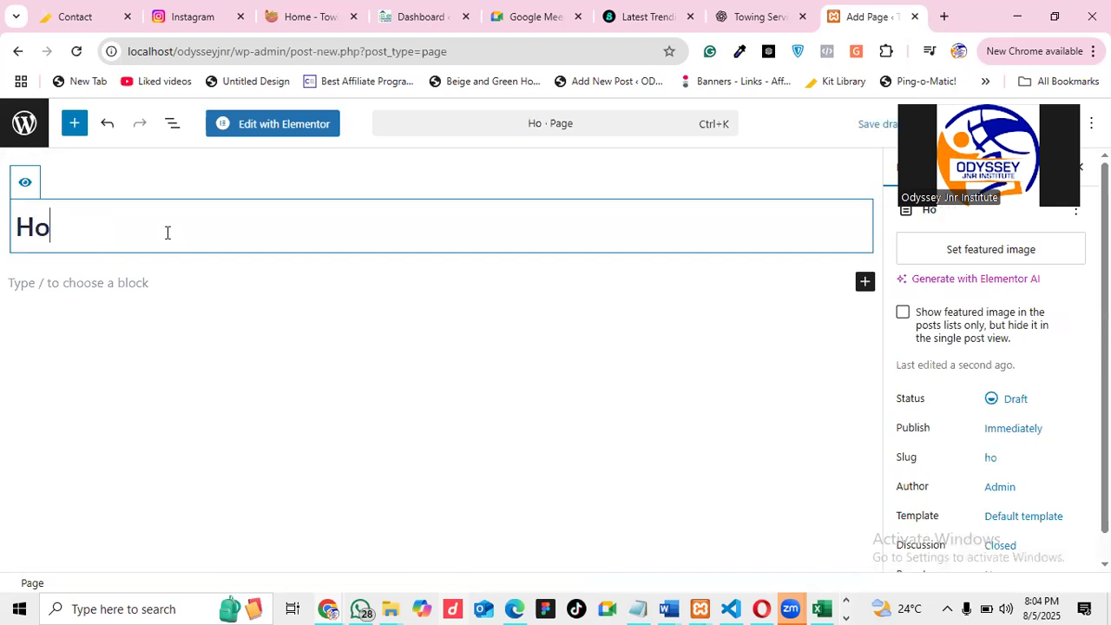
text(me)
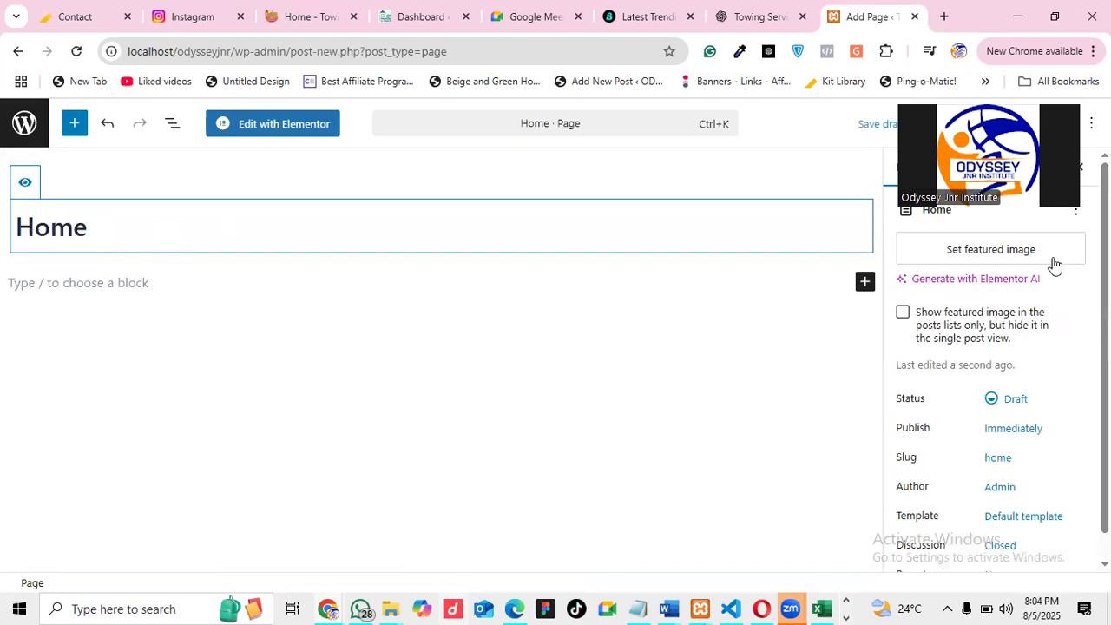
scroll(989, 391, down, 2)
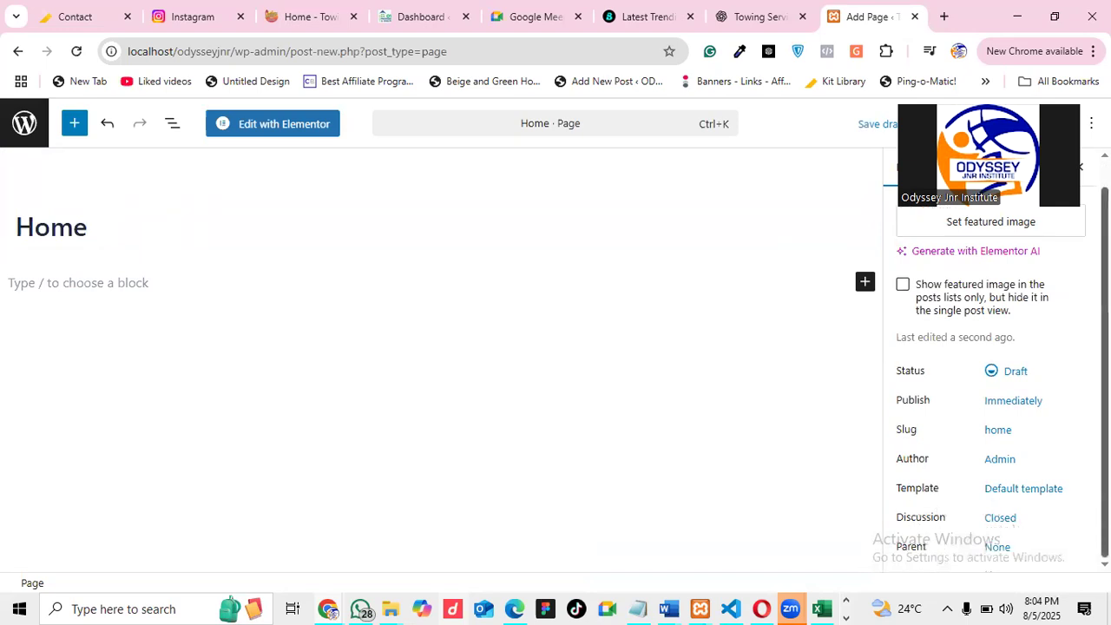
drag(1107, 332, 1104, 307)
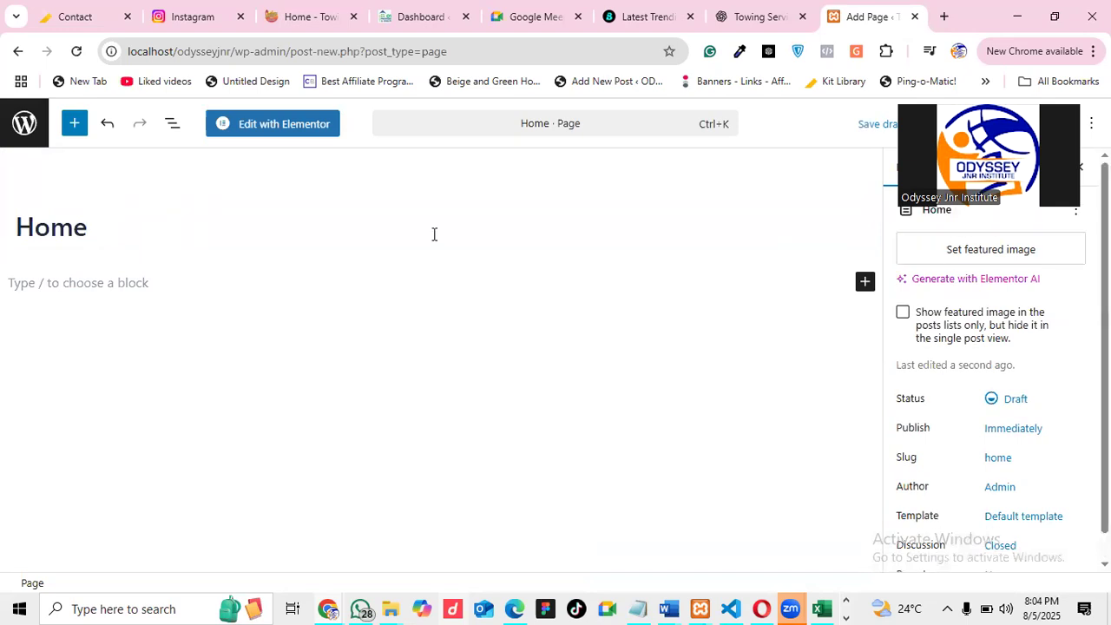
click(280, 217)
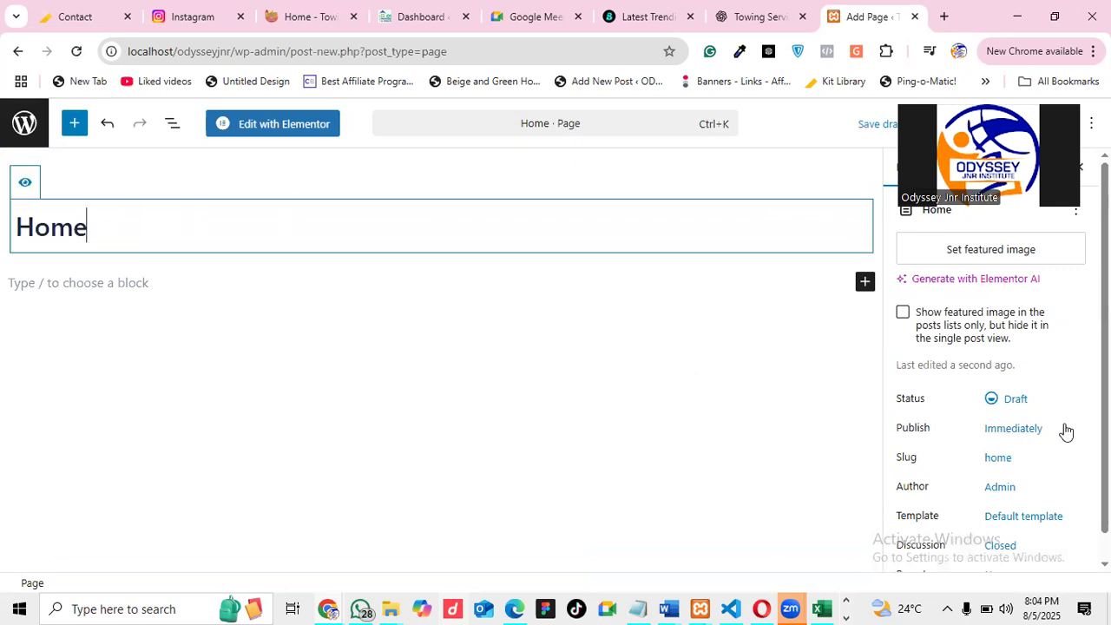
drag(1105, 321, 1104, 347)
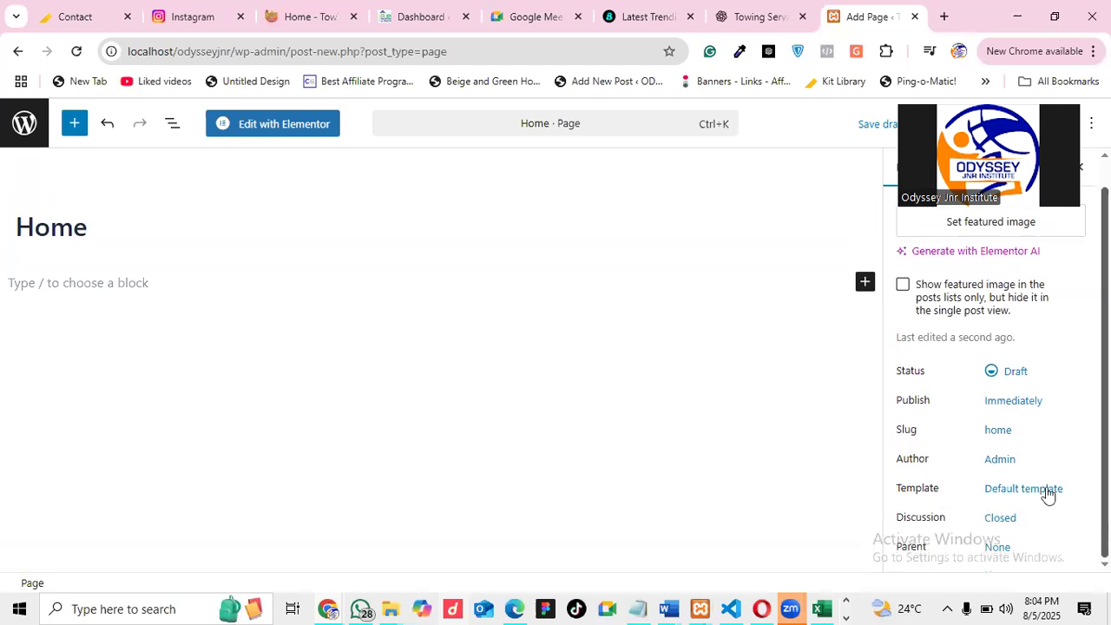
drag(947, 496, 791, 486)
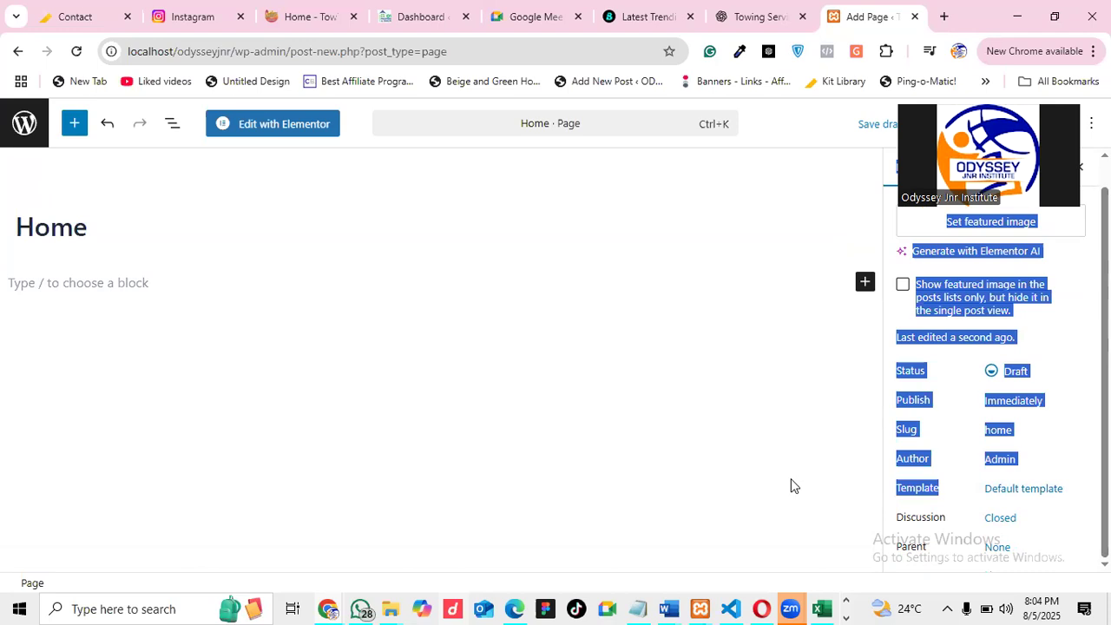
click(791, 486)
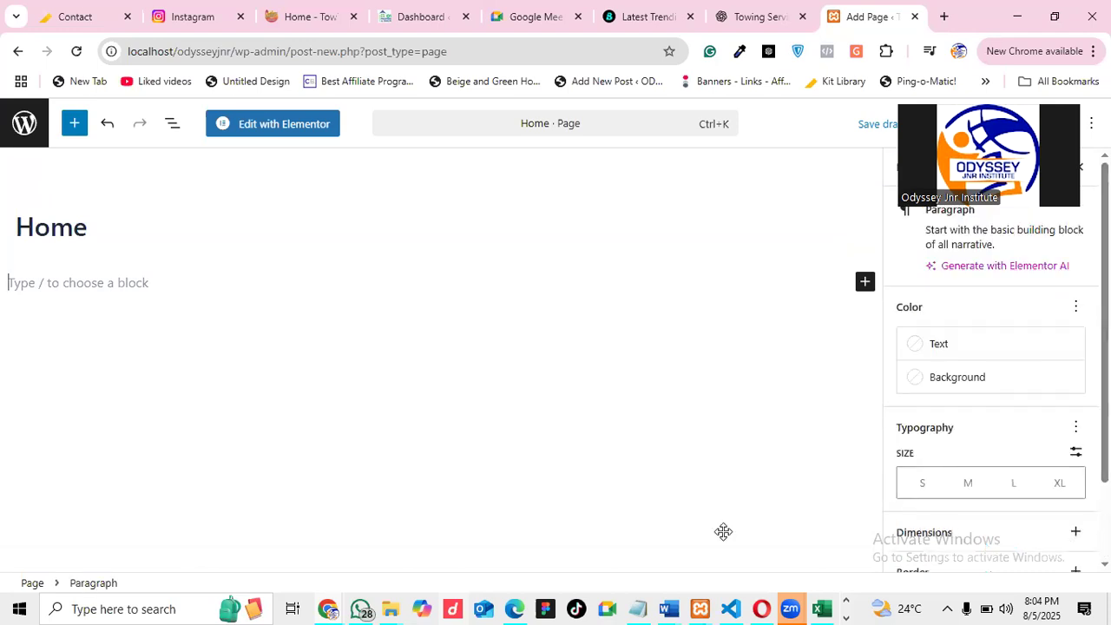
Step: Set the Home page's template to Elementor Full Width
click(925, 178)
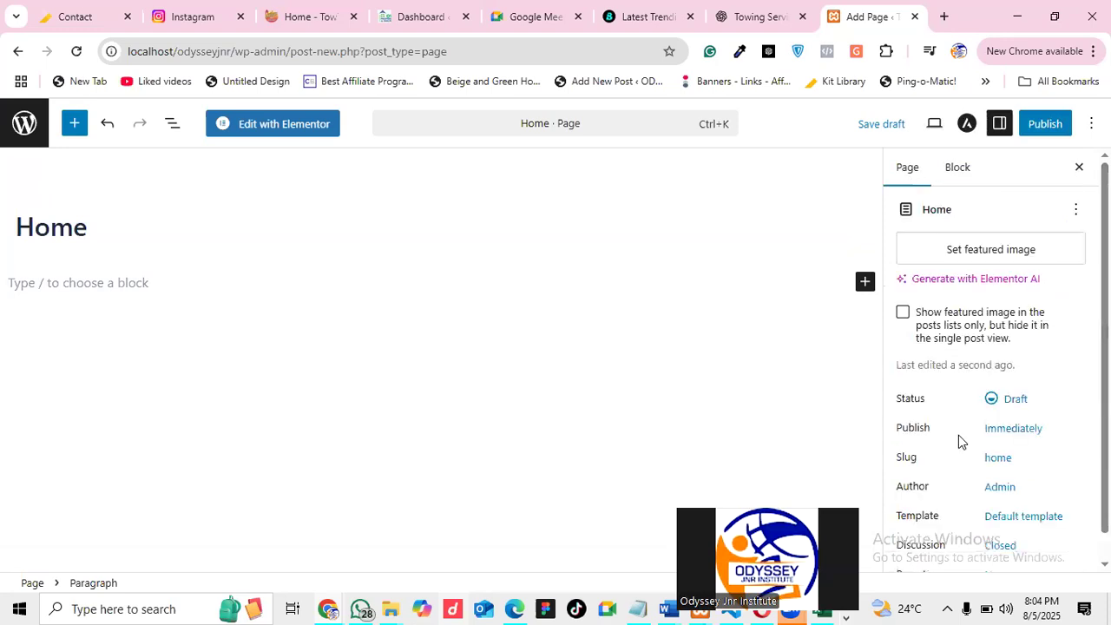
scroll(979, 477, down, 1)
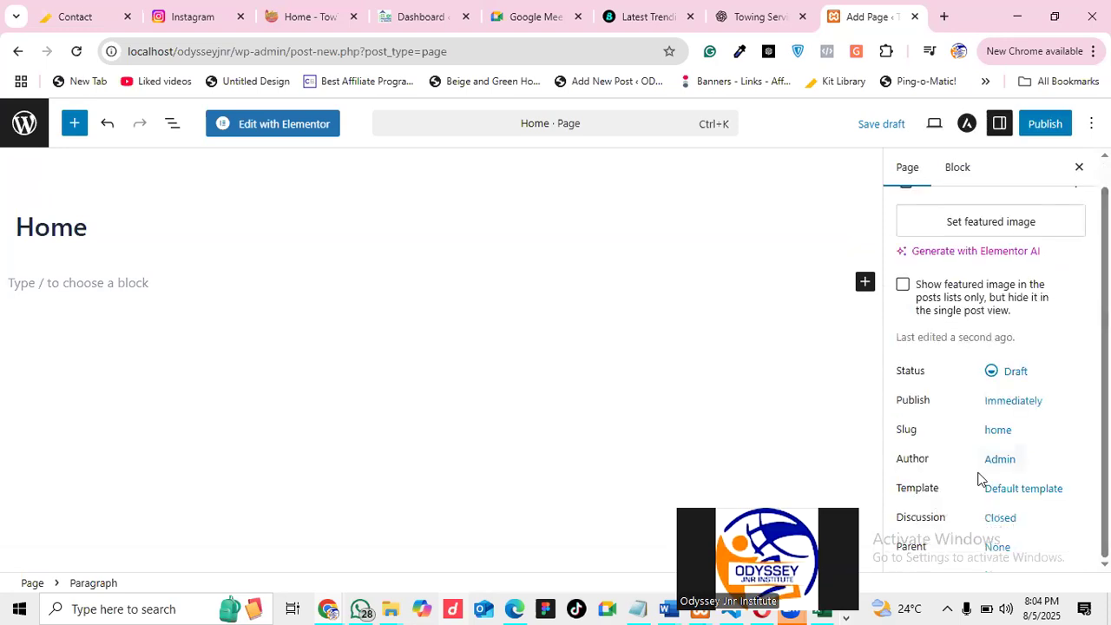
click(1038, 491)
click(825, 471)
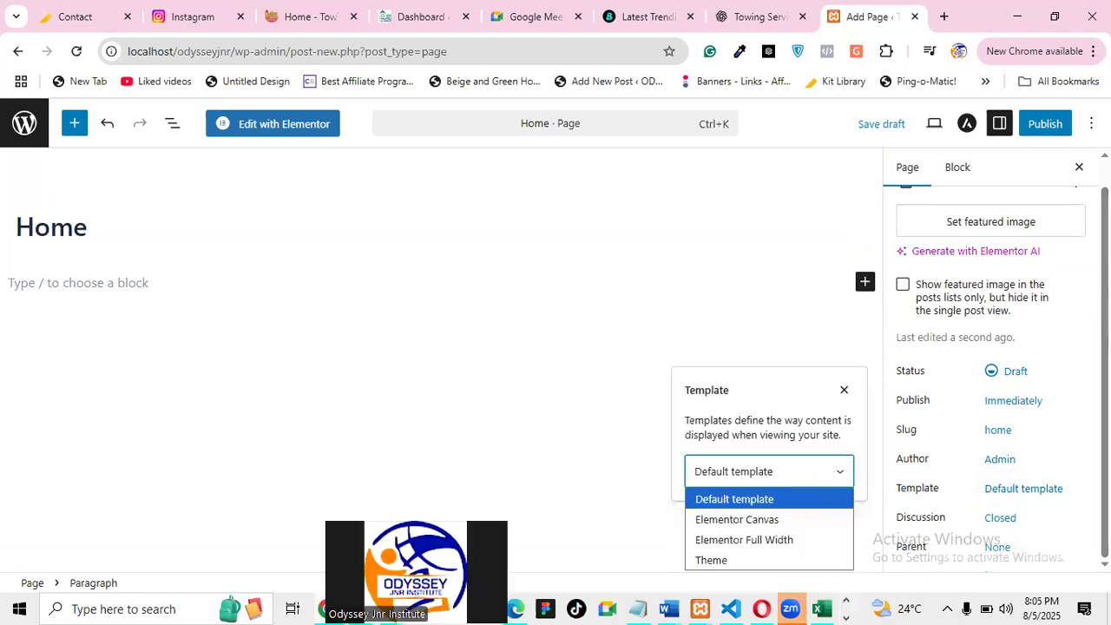
click(763, 540)
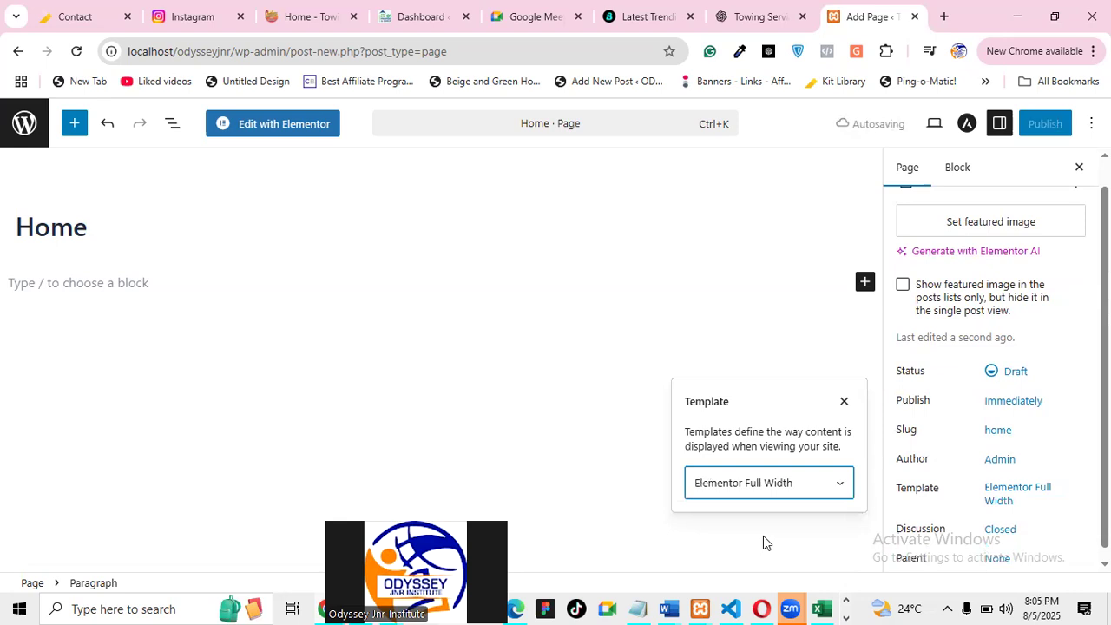
Step: Publish the Home page and open it in the Elementor editor
click(1045, 124)
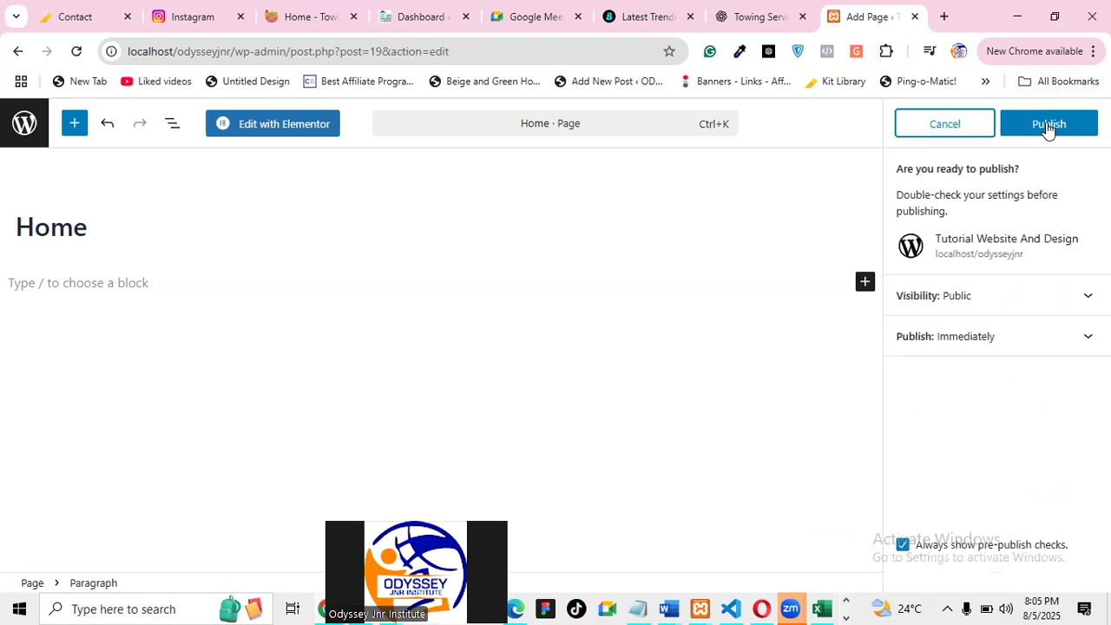
click(1047, 126)
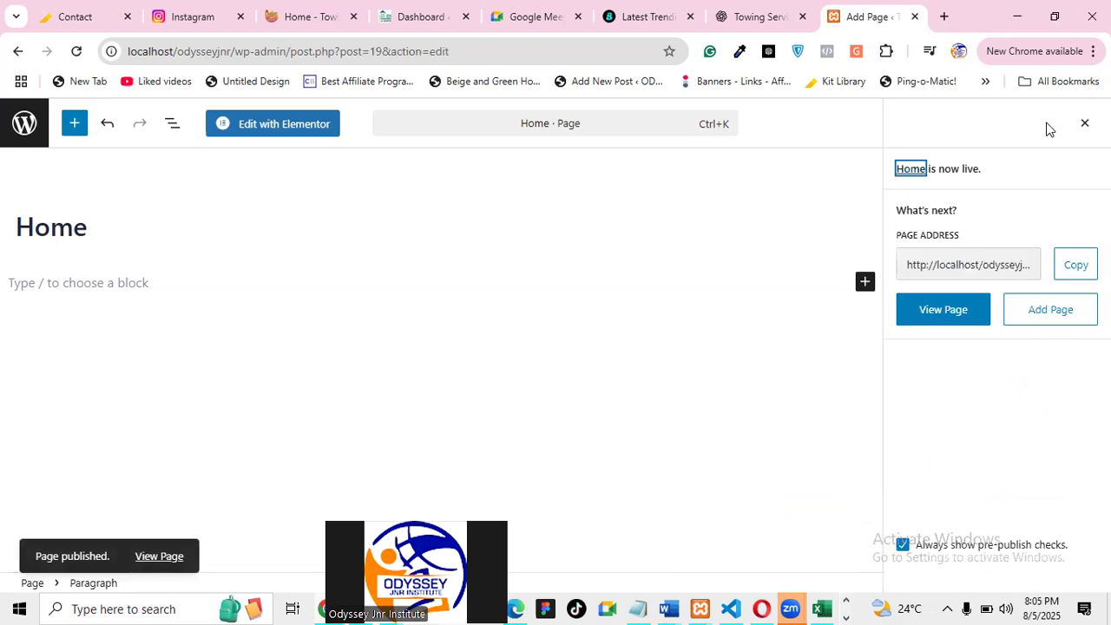
click(269, 132)
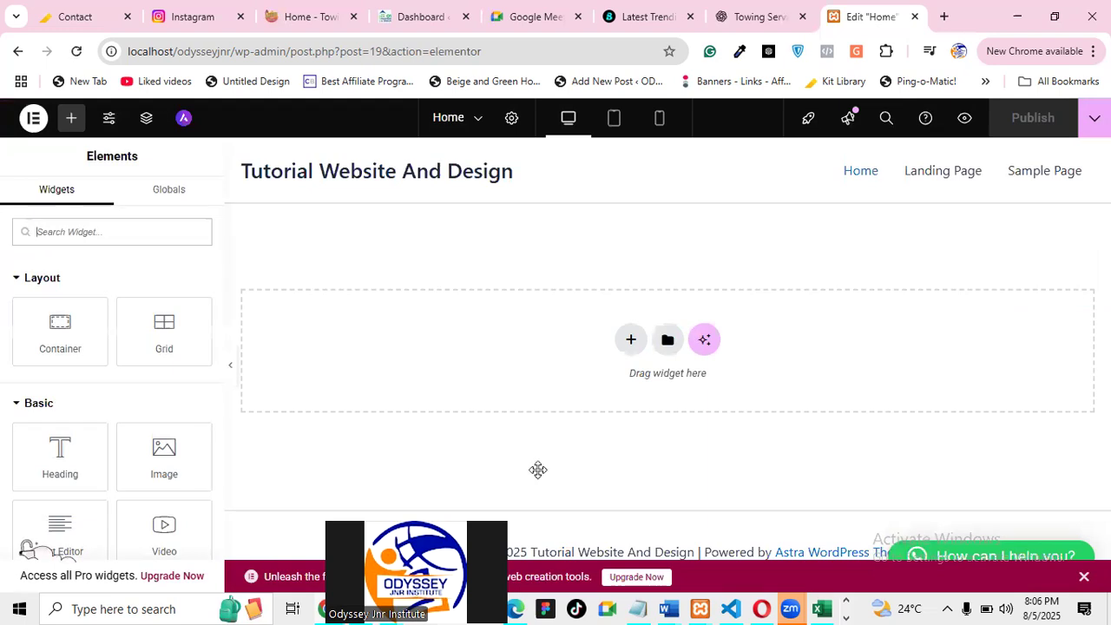
Step: Add a Flexbox container from the canvas to show its column structure options
click(631, 342)
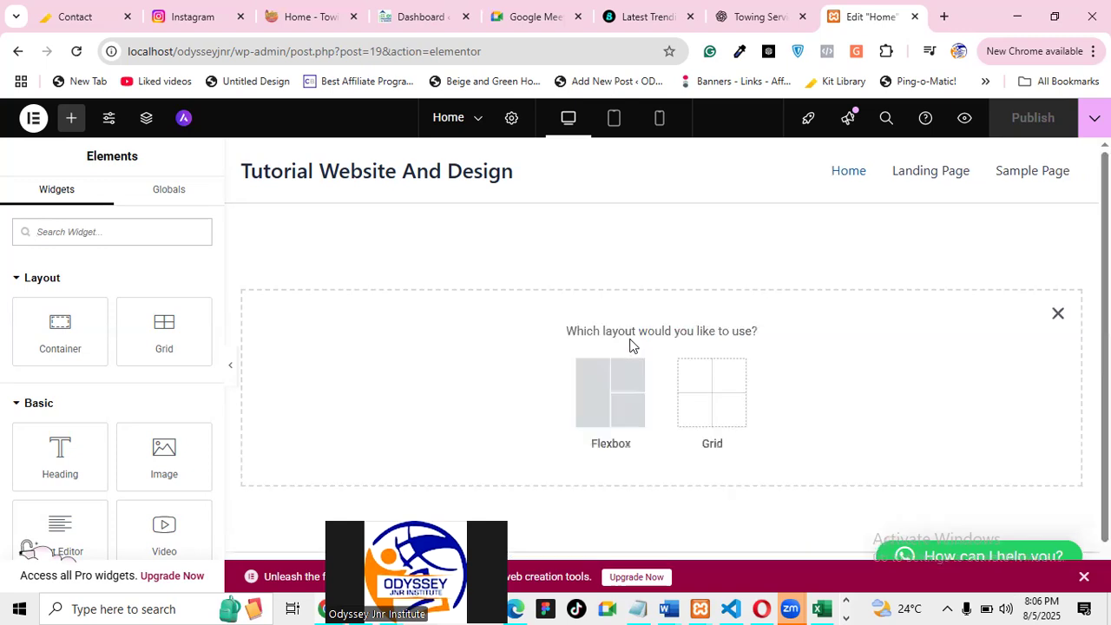
click(618, 449)
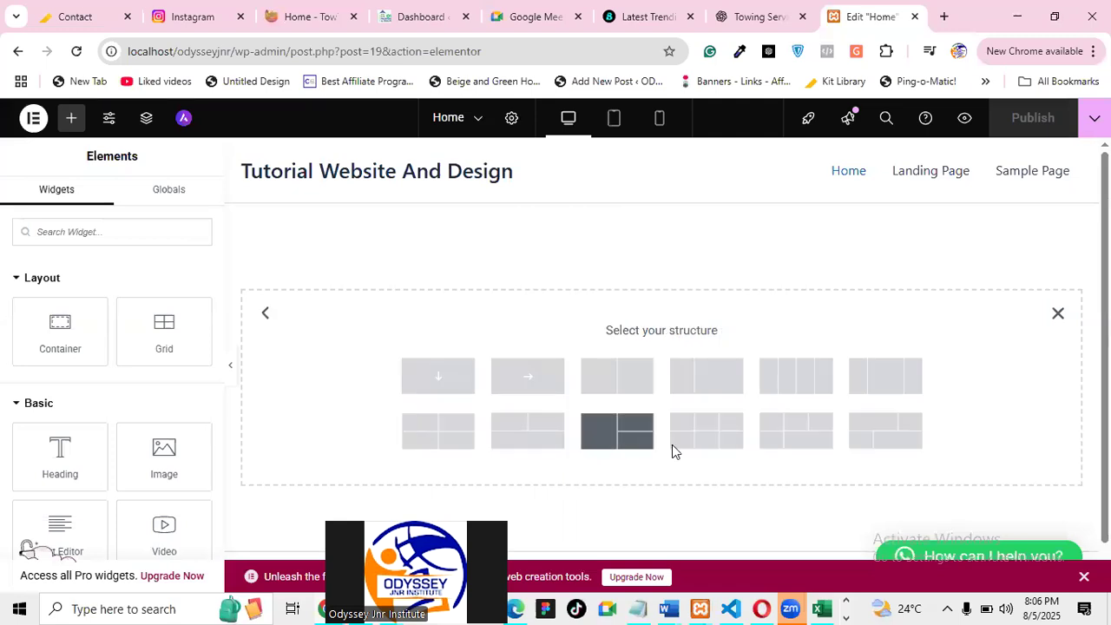
click(1058, 314)
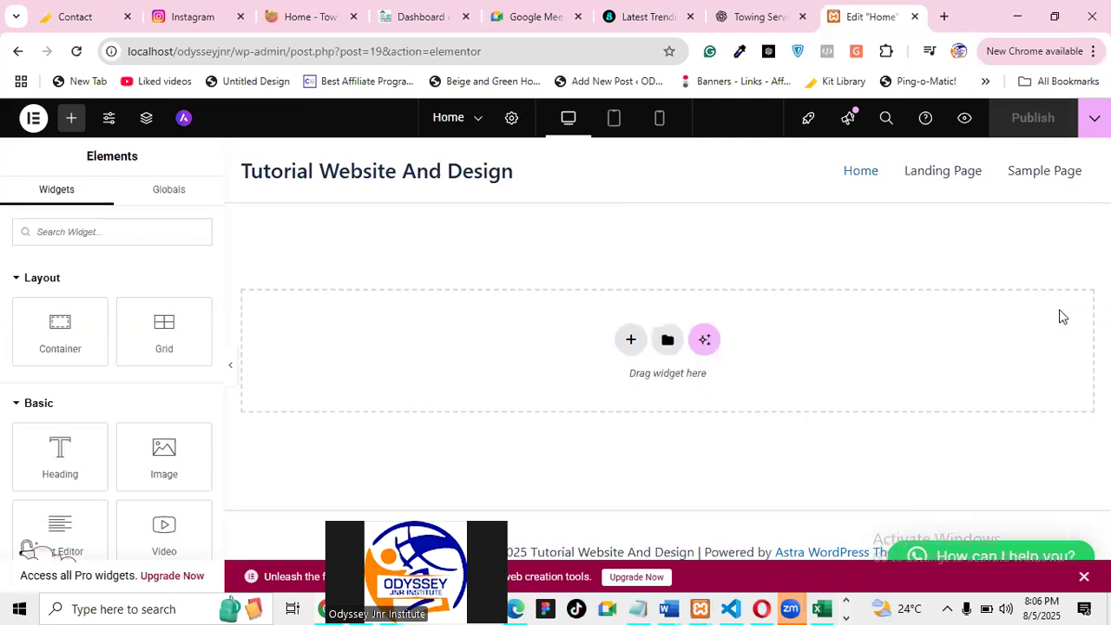
click(631, 341)
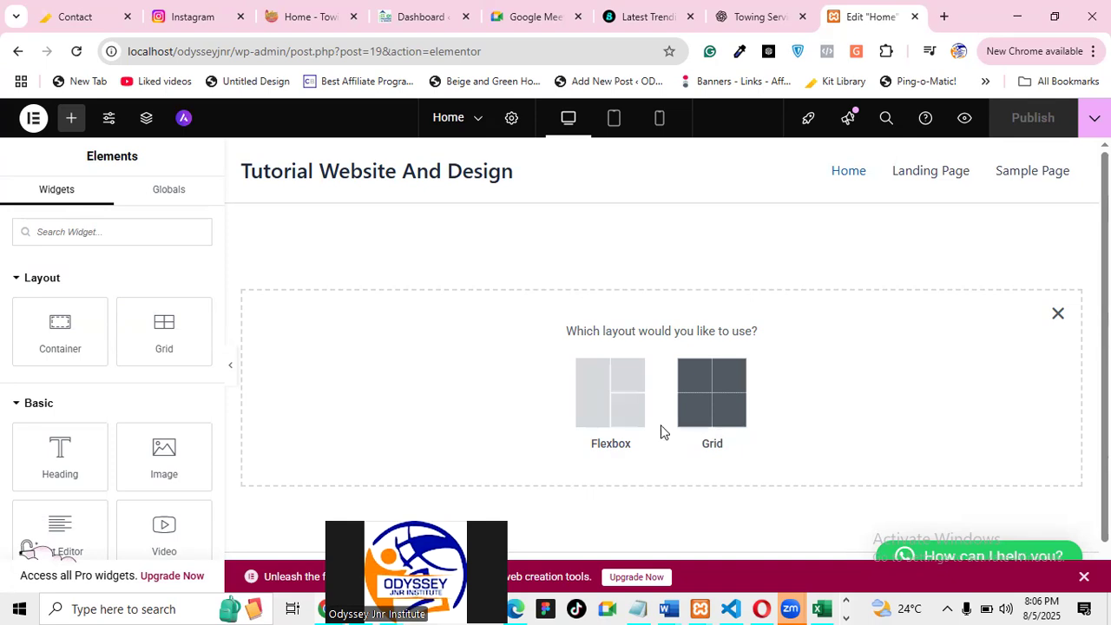
click(613, 408)
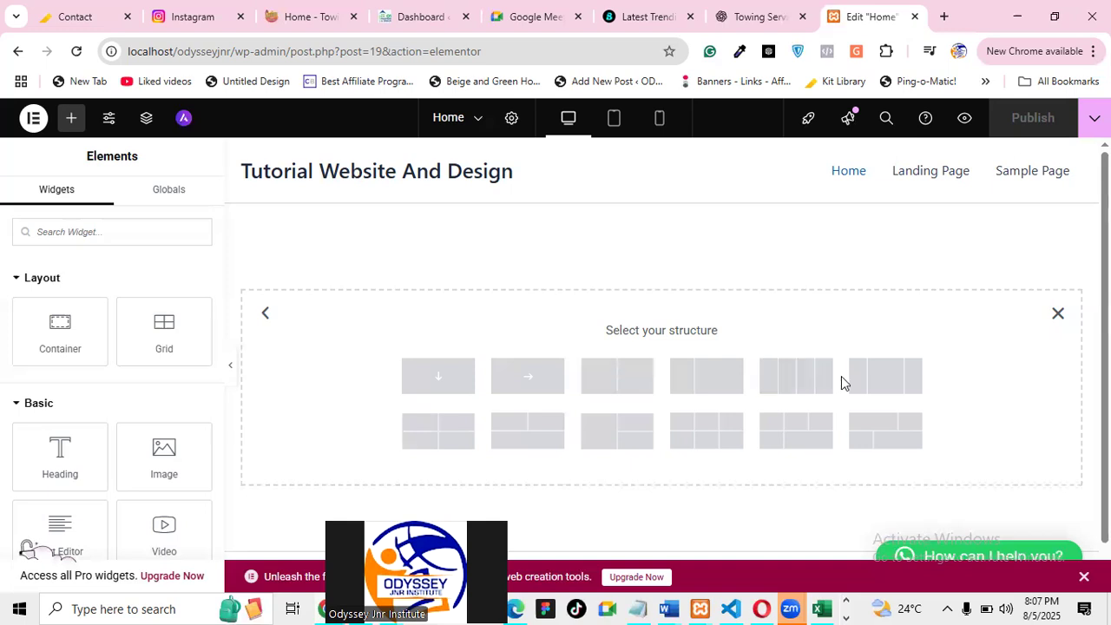
Step: Add a single-column container and try its Direction options: row, column and both reversed
click(437, 381)
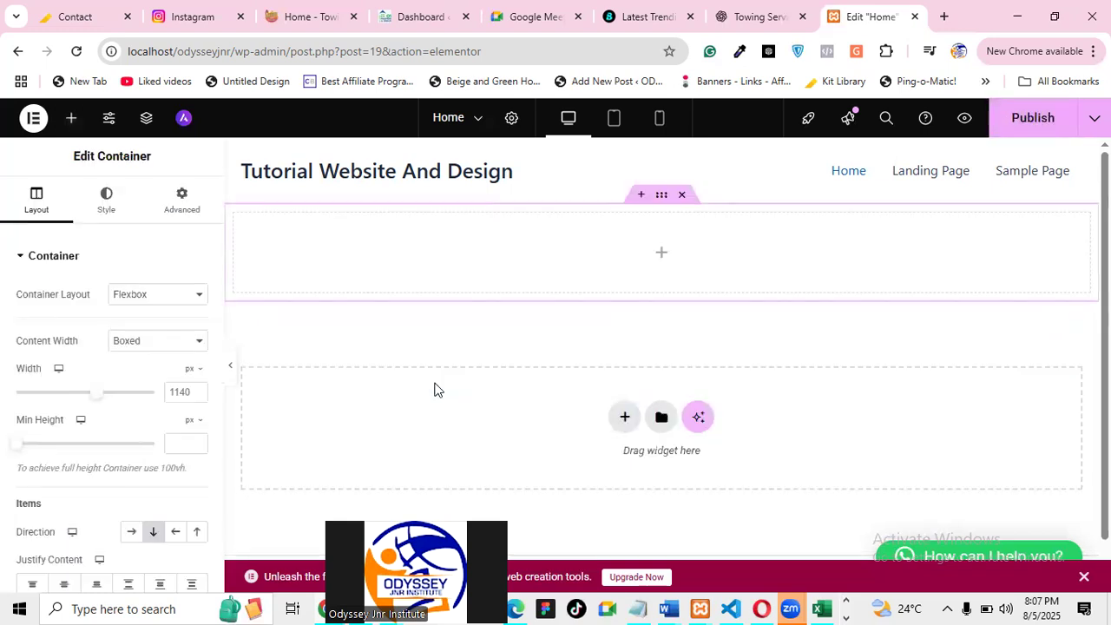
click(132, 533)
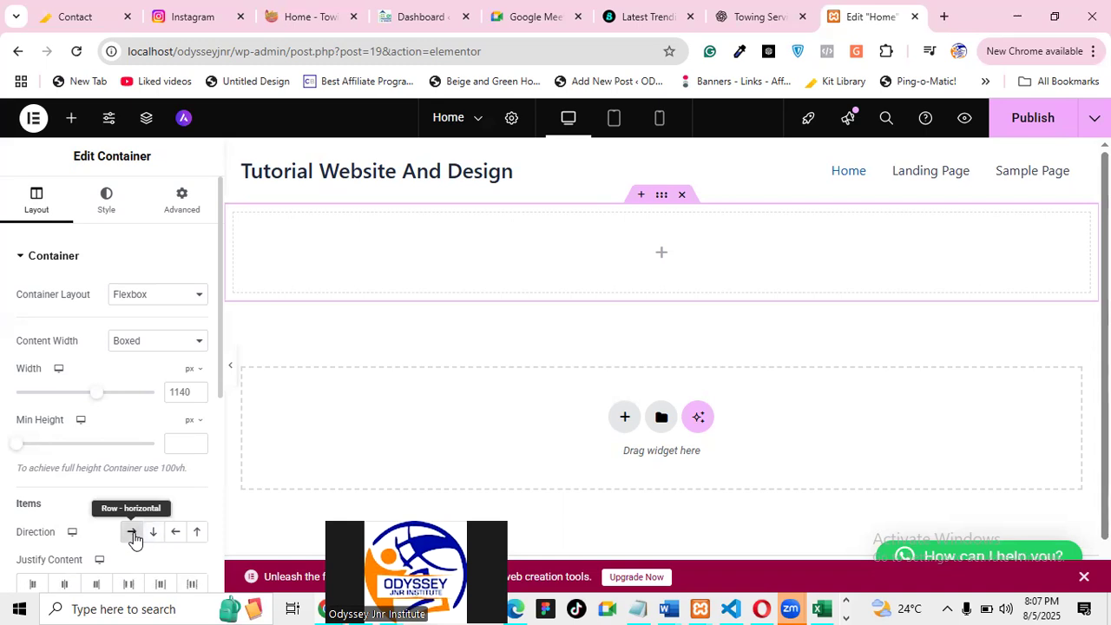
click(155, 532)
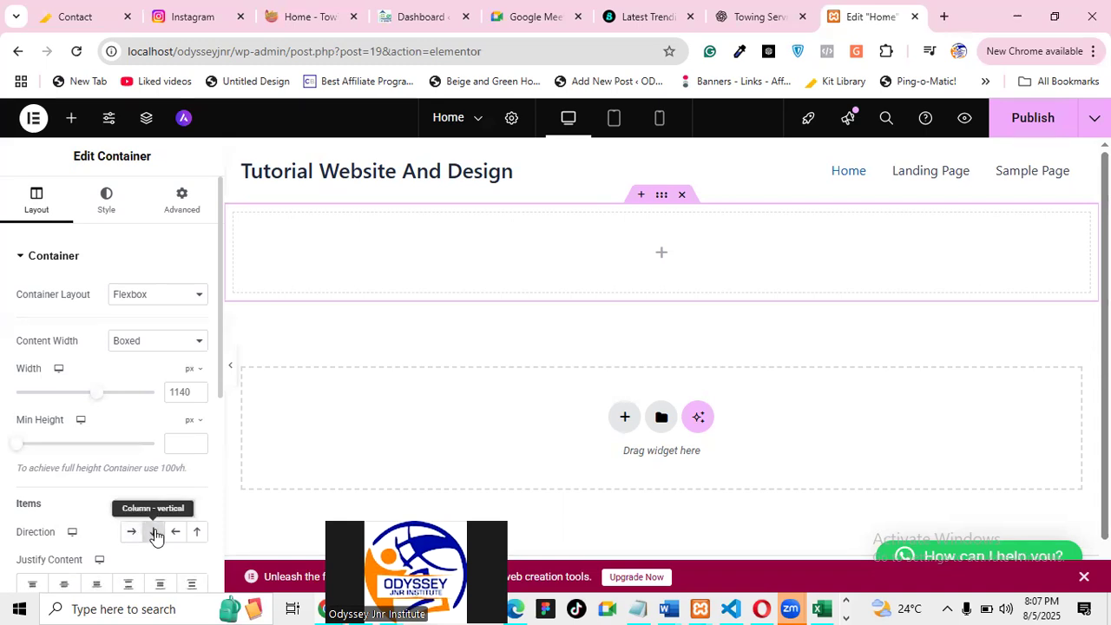
click(175, 532)
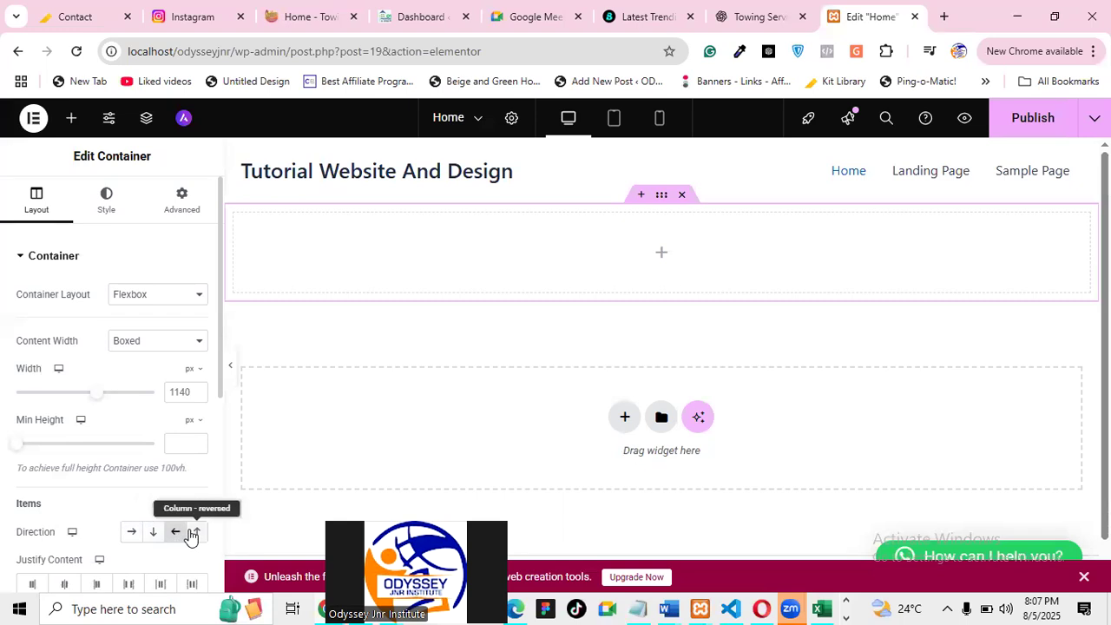
click(194, 532)
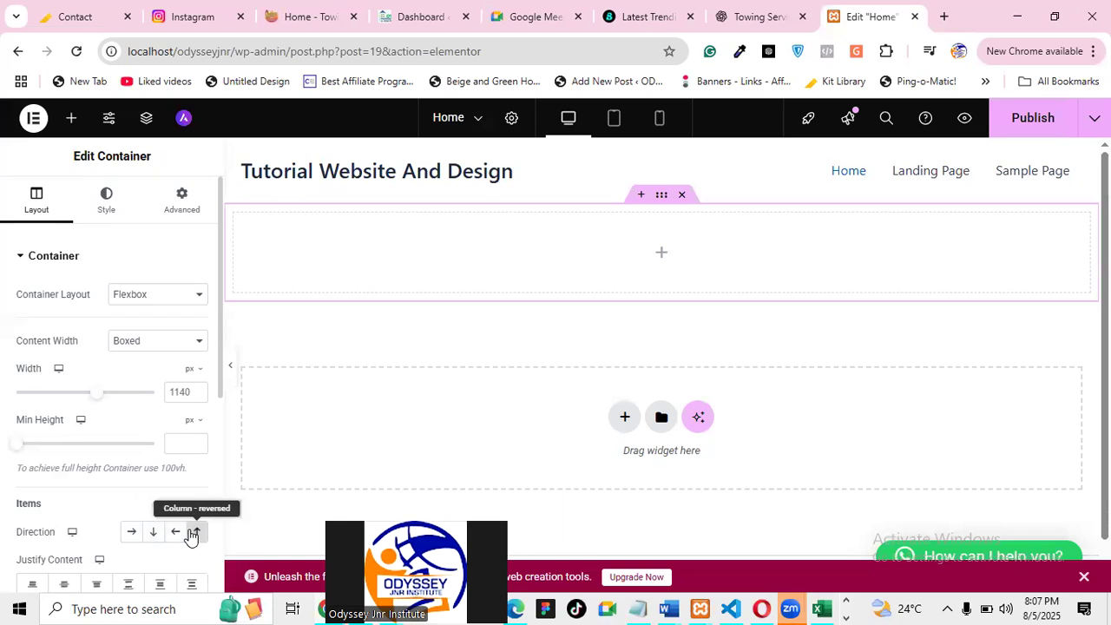
Step: Delete that container and re-add a single-column Flexbox container
click(681, 194)
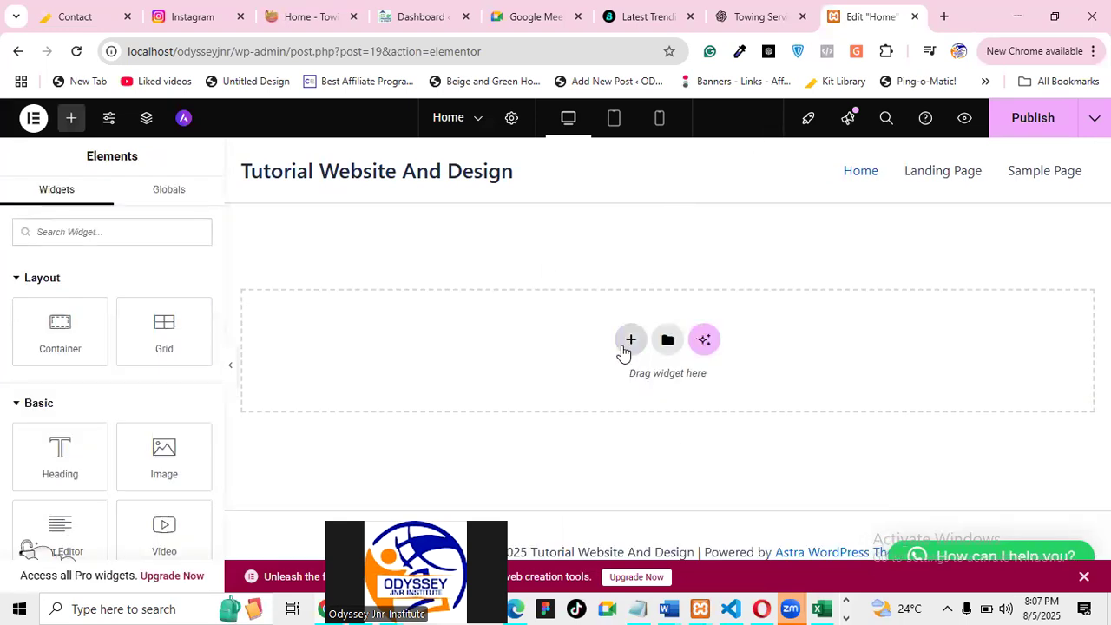
click(626, 340)
click(603, 388)
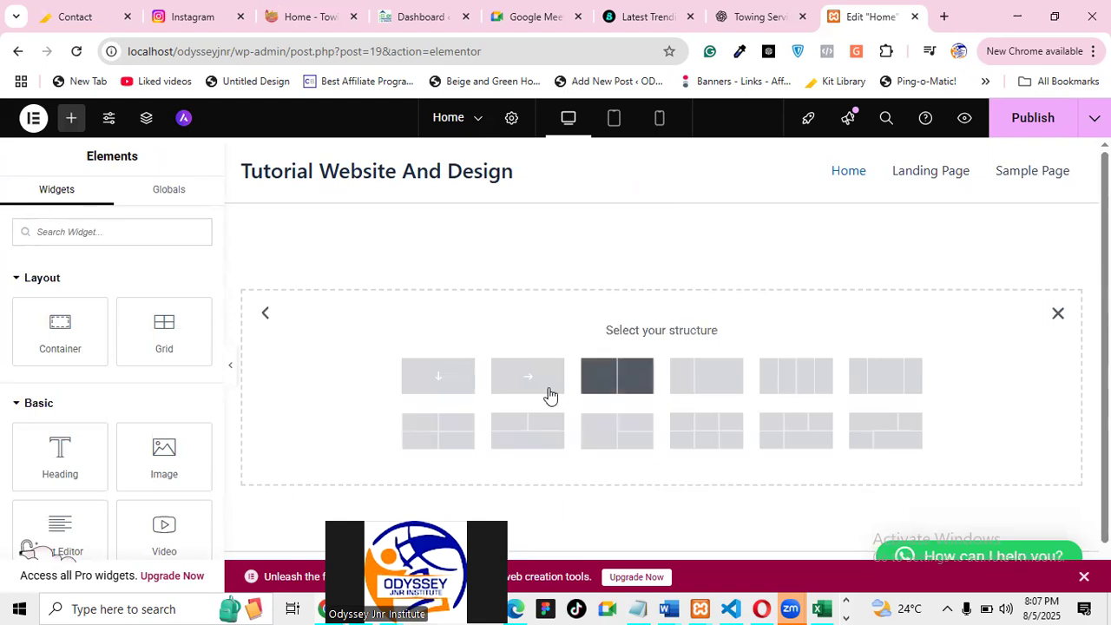
click(438, 376)
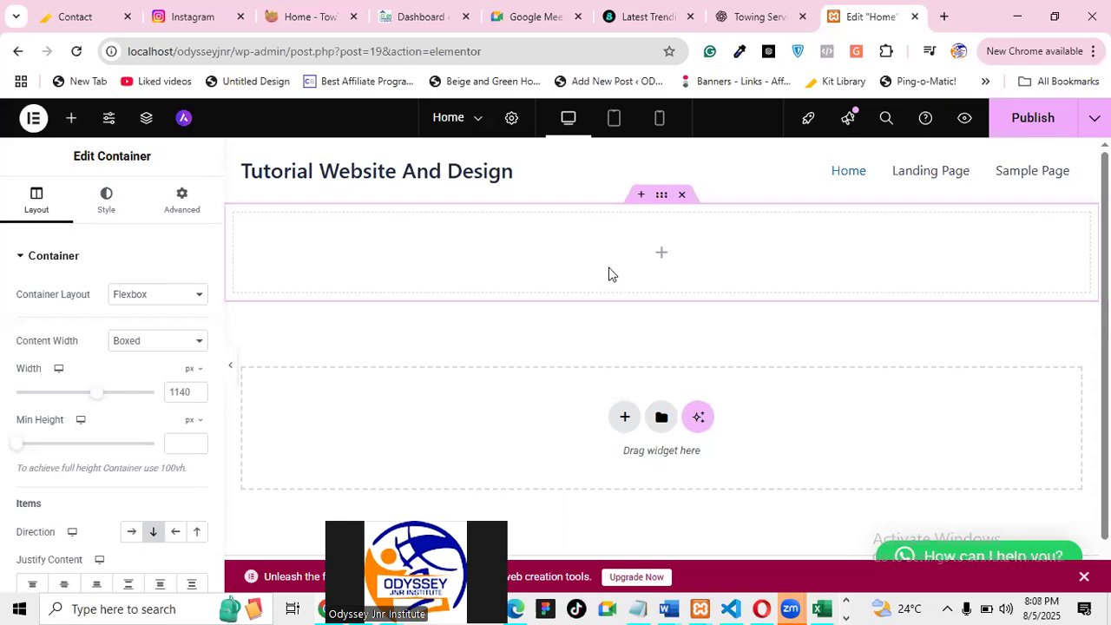
Step: Drag a Heading widget from the Elements panel into the top container
click(71, 121)
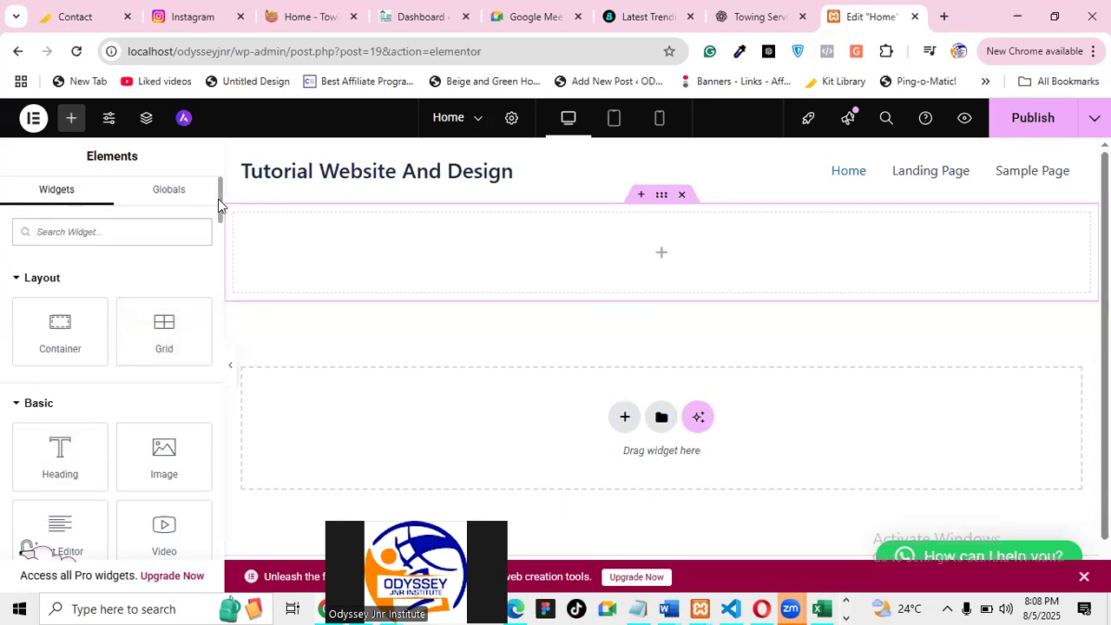
mouse_move(219, 204)
mouse_down()
mouse_move(220, 280)
mouse_move(216, 216)
mouse_up()
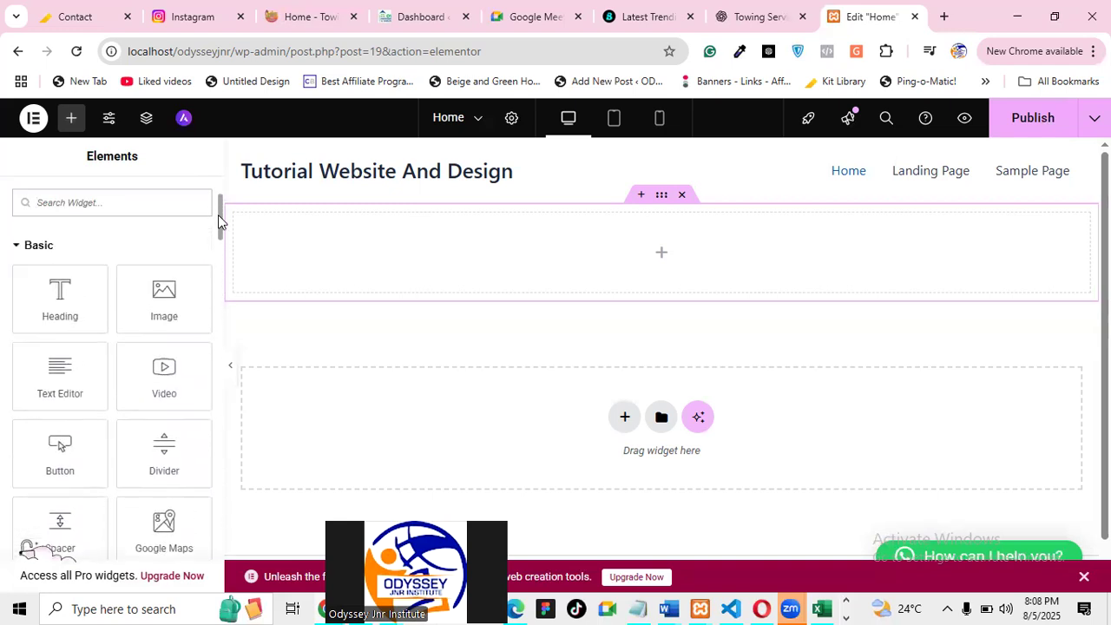
mouse_move(218, 203)
mouse_down()
mouse_move(218, 386)
mouse_move(211, 193)
mouse_up()
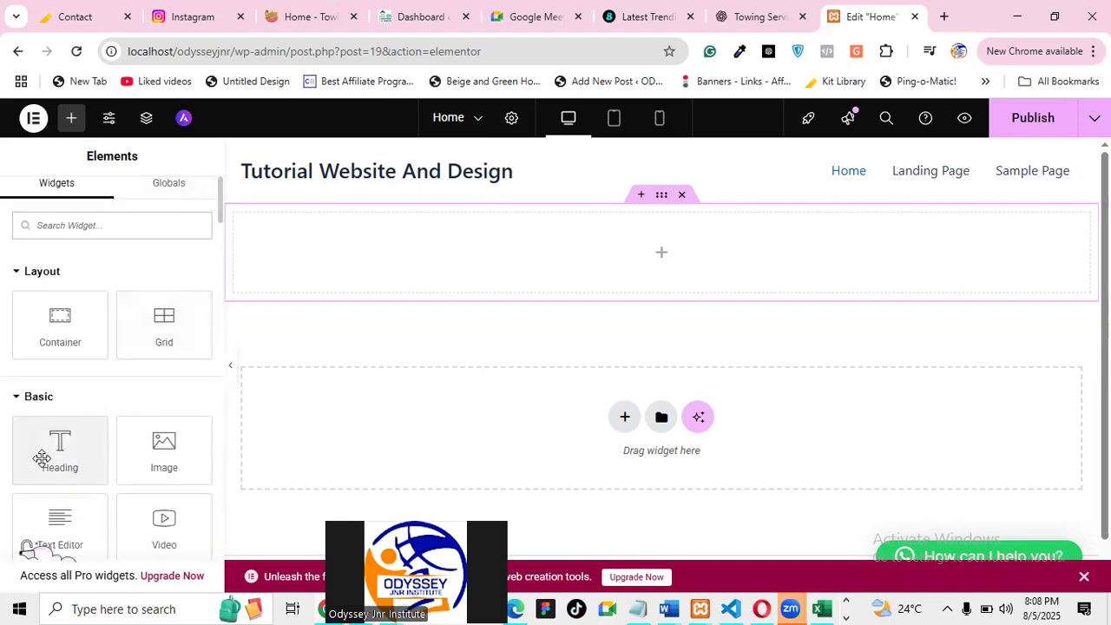
drag(48, 456, 479, 252)
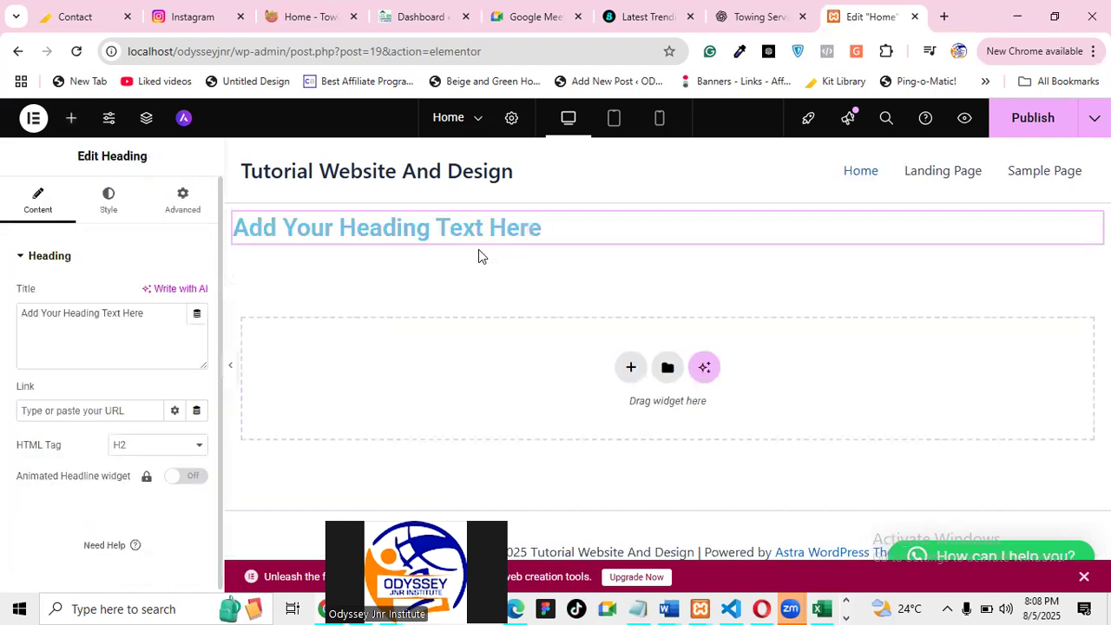
Step: Replace the heading's placeholder title with 'WELCOME TO ODYSSEY JNR WEB TRAINING'
click(146, 320)
key(ctrl+a)
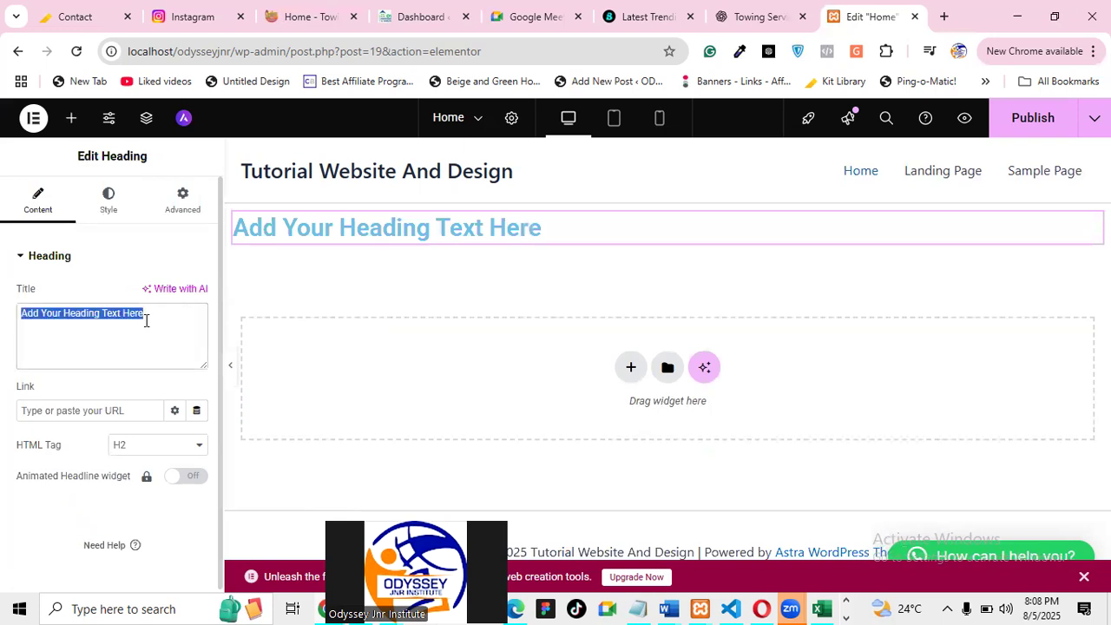
text(WELC)
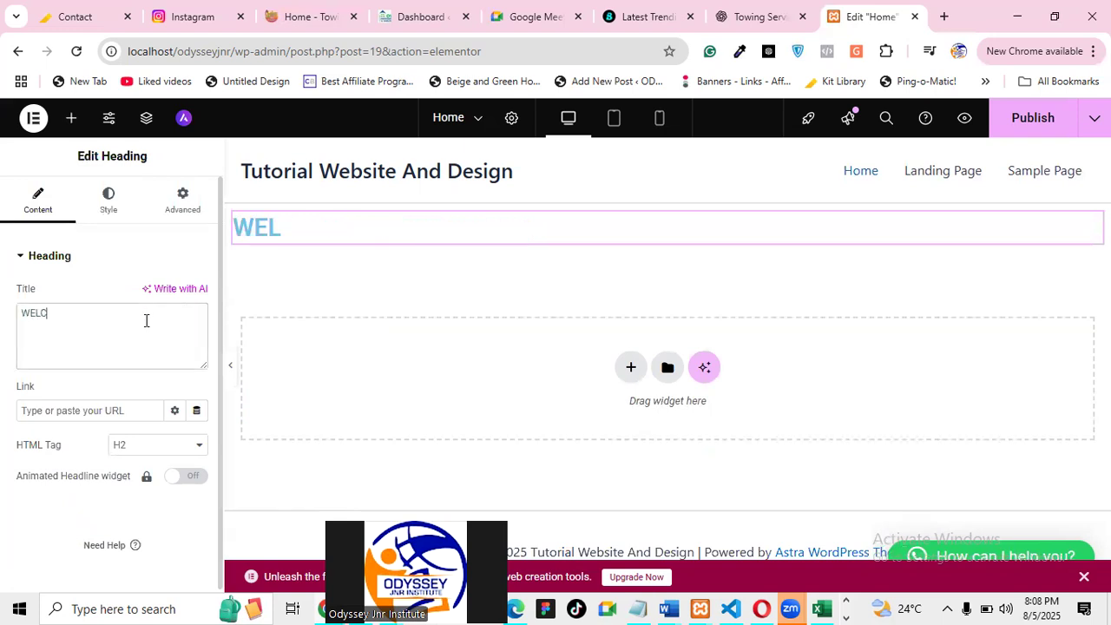
text(OME TO)
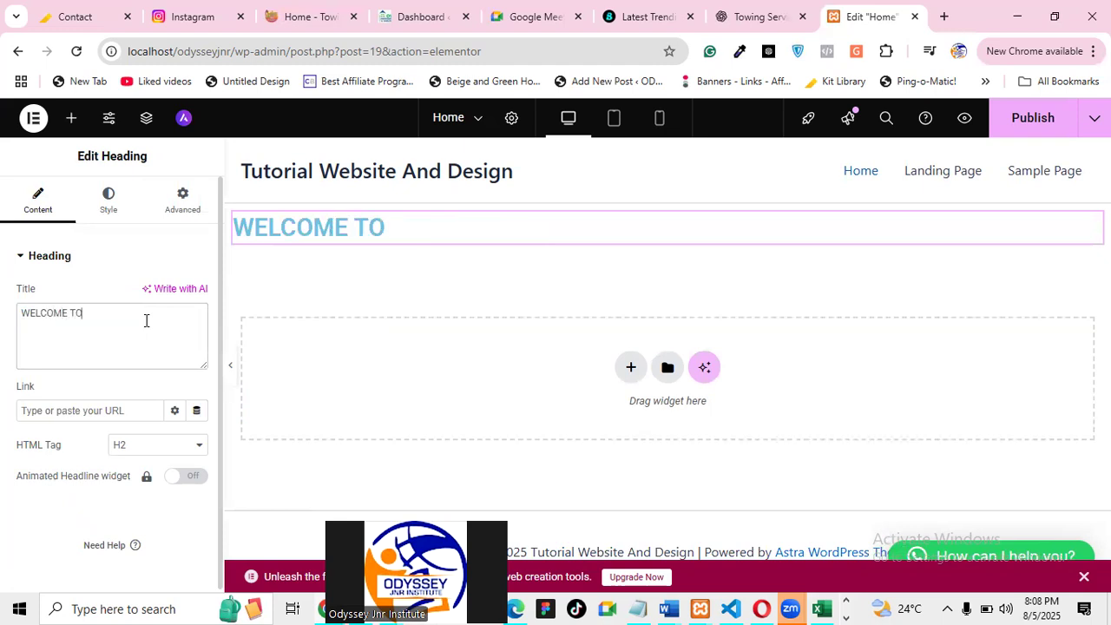
text( ODYSSEY )
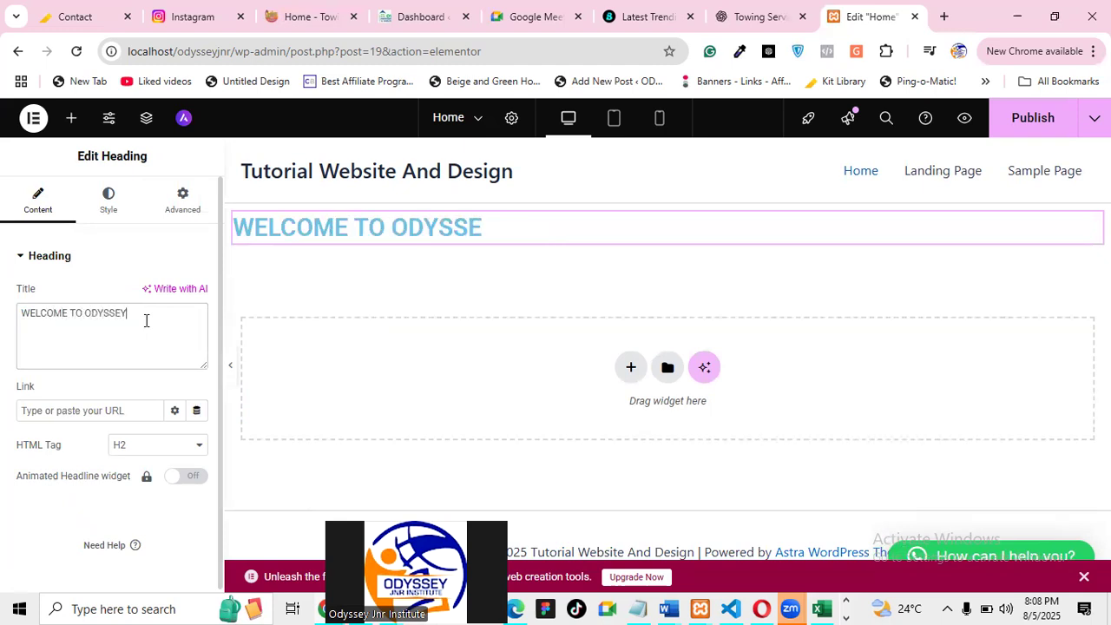
text(JNR)
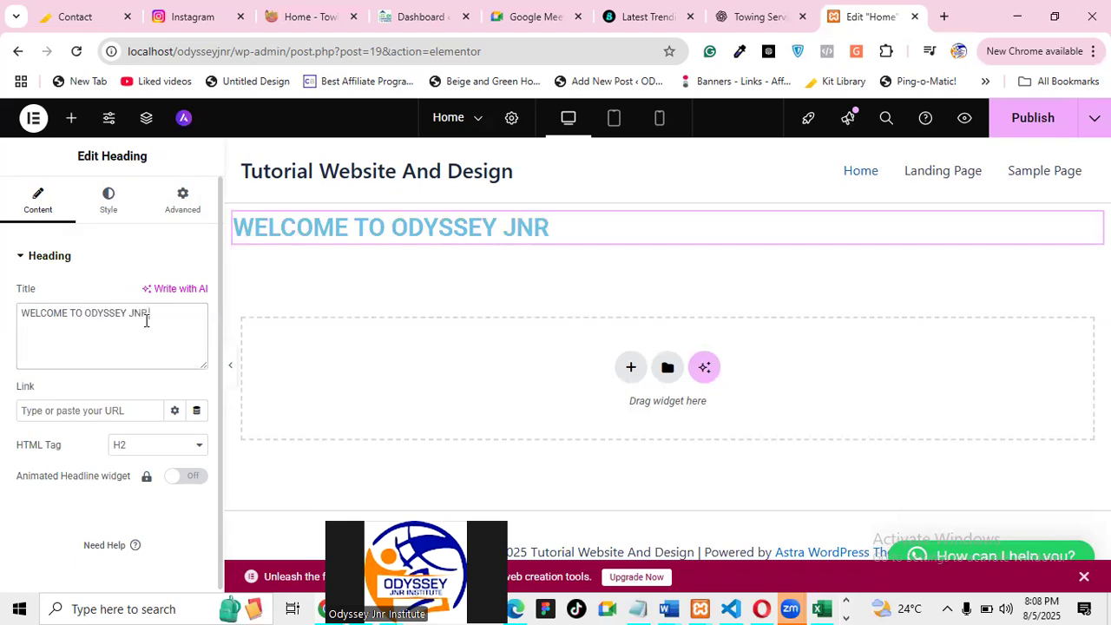
text( WEB )
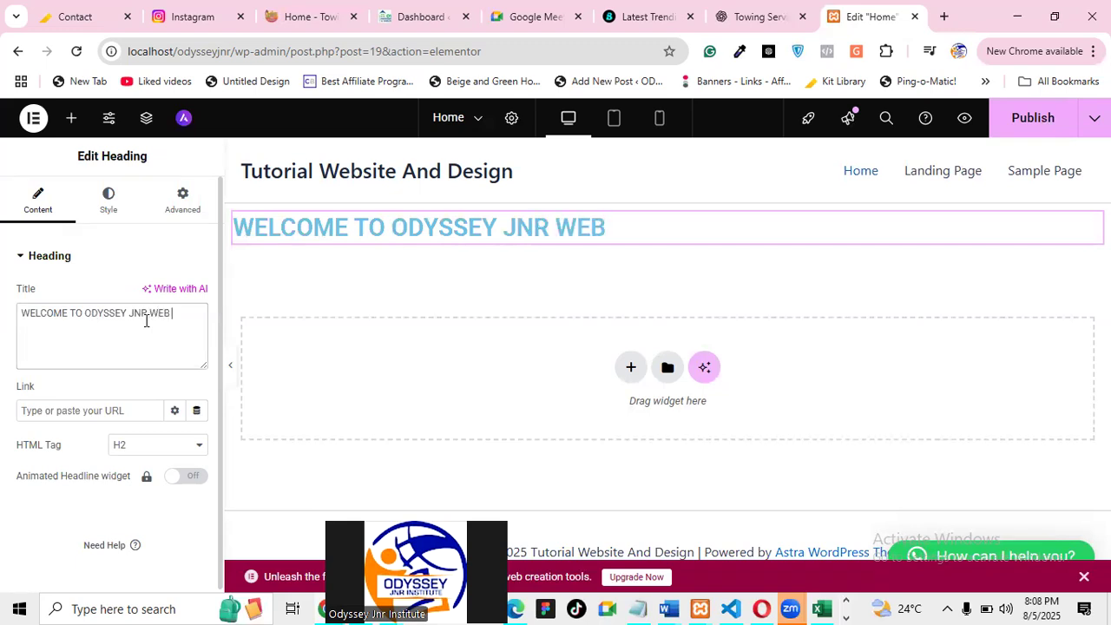
text(TRAINING)
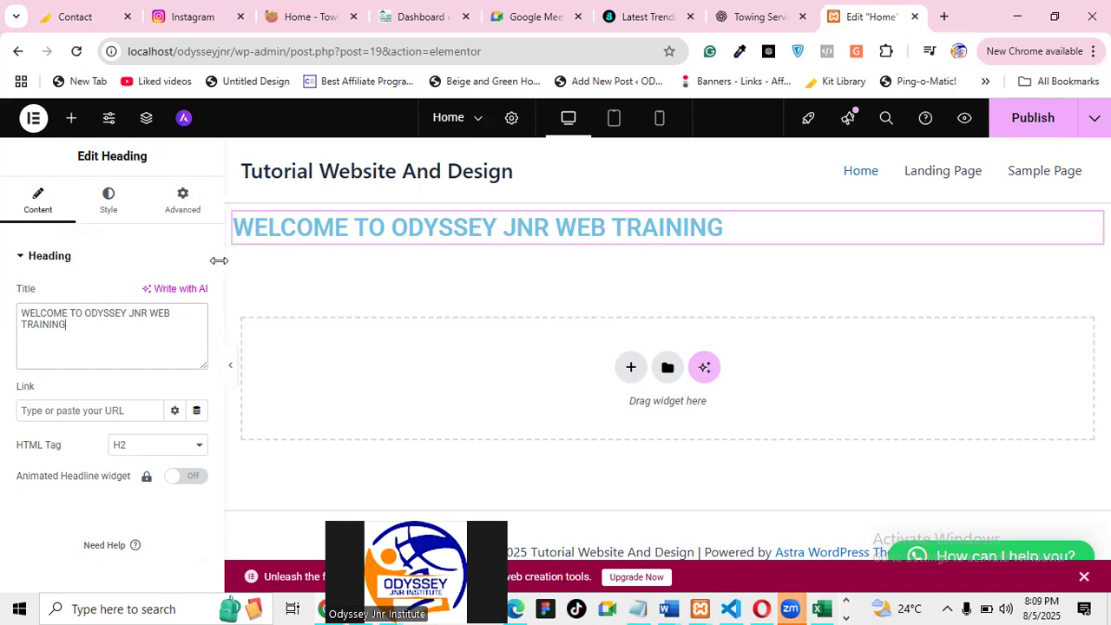
Step: Center-align the heading in the Style tab and show its Typography settings
click(108, 214)
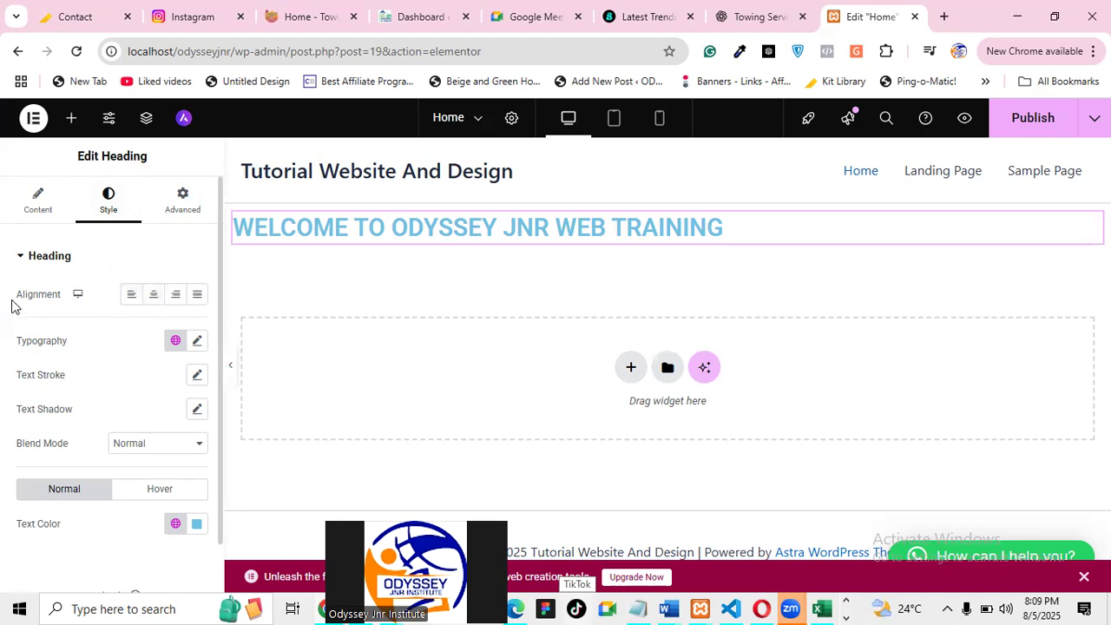
drag(4, 297, 53, 302)
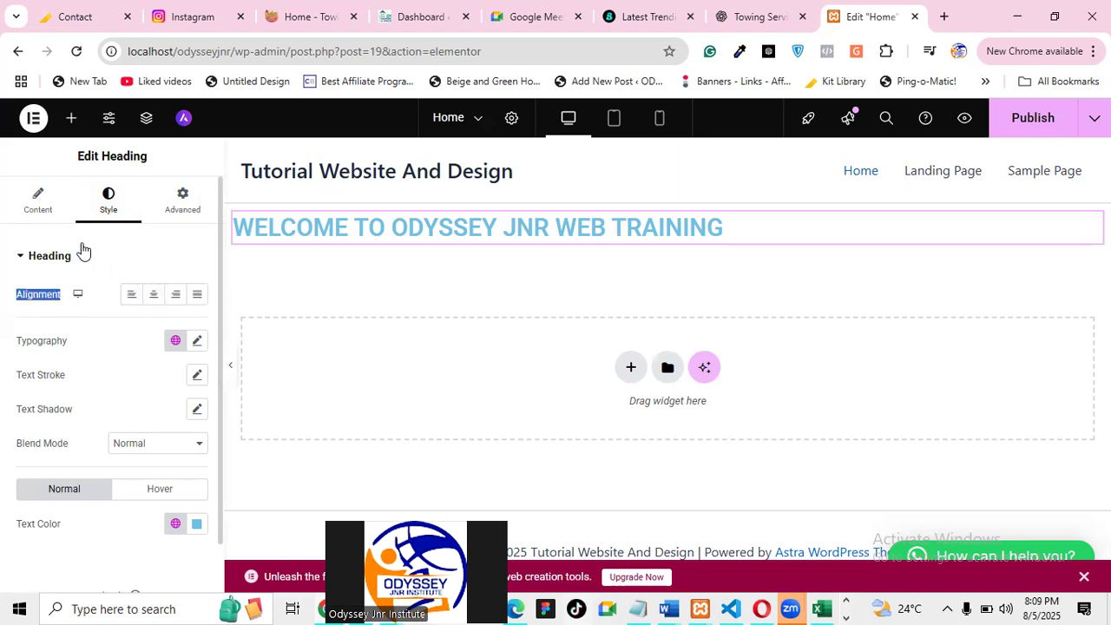
click(12, 312)
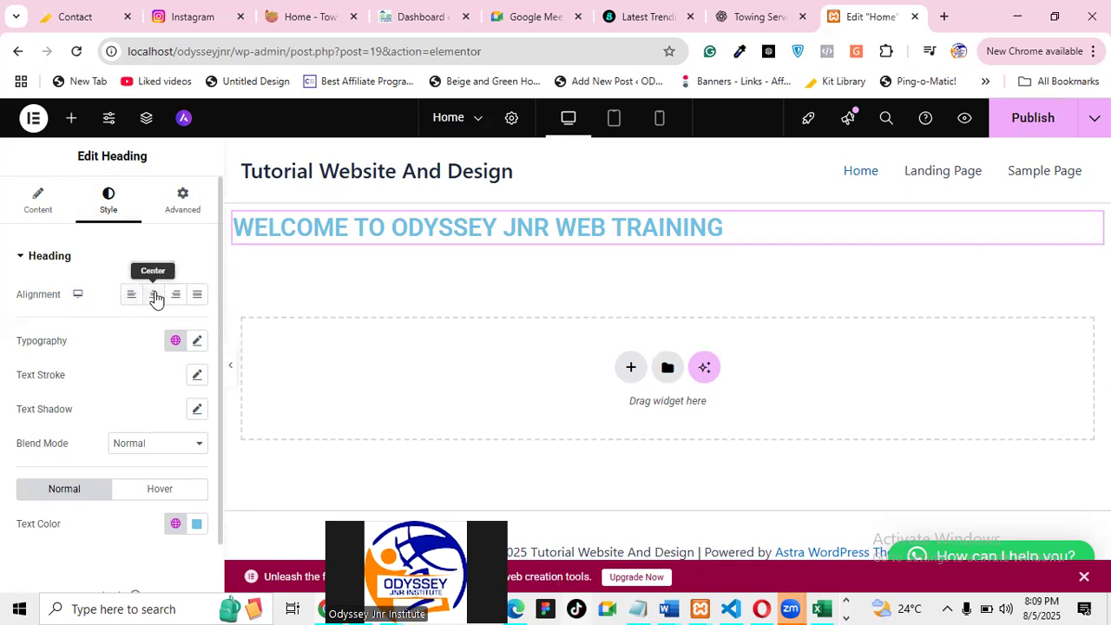
click(155, 296)
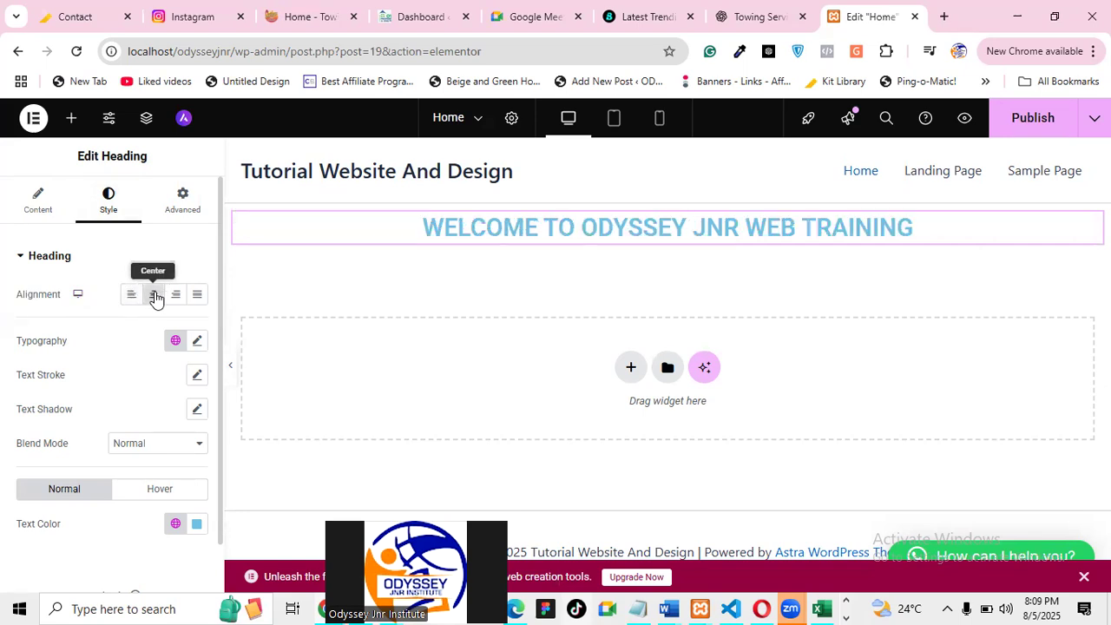
click(197, 343)
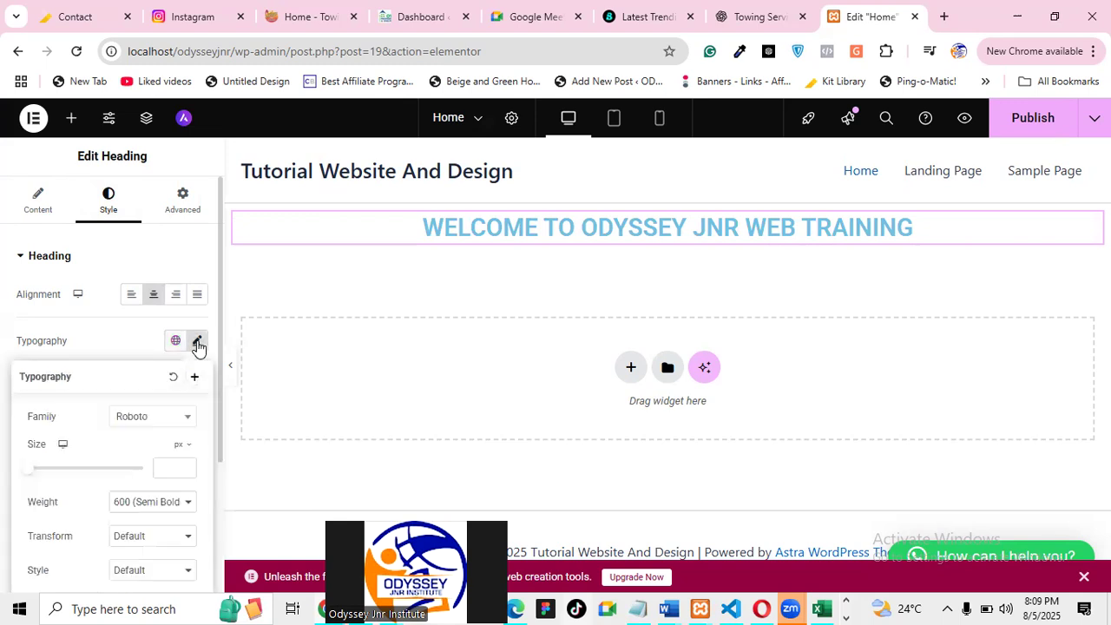
Step: Try Roboto Condensed, Roboto Mono, Roboto Slab, RocknRoll One and Syncopate as the heading font
click(178, 425)
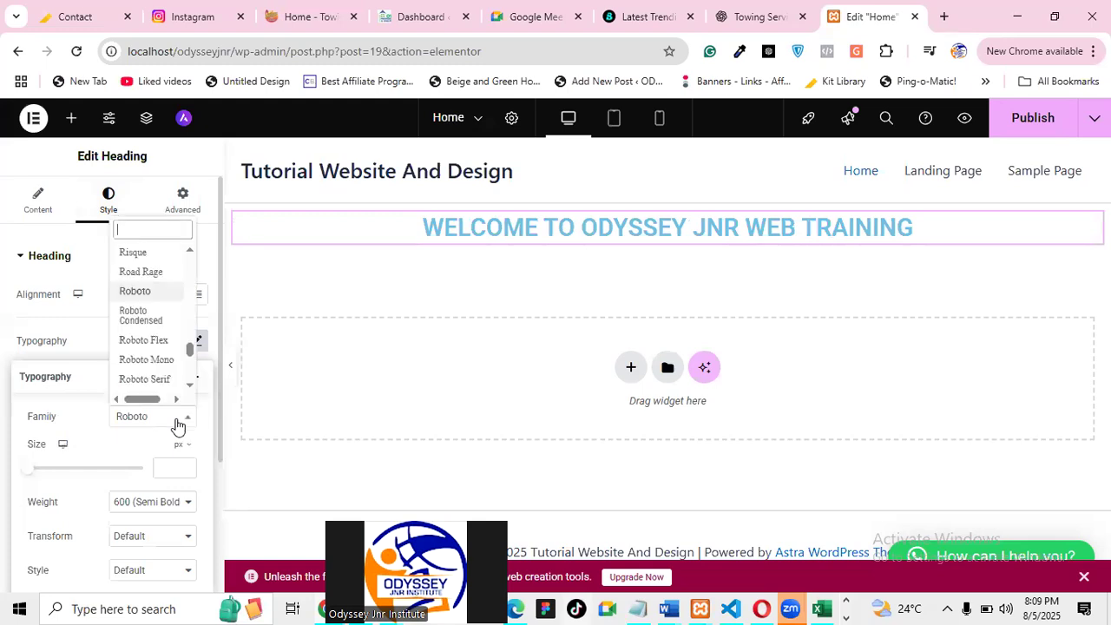
click(139, 318)
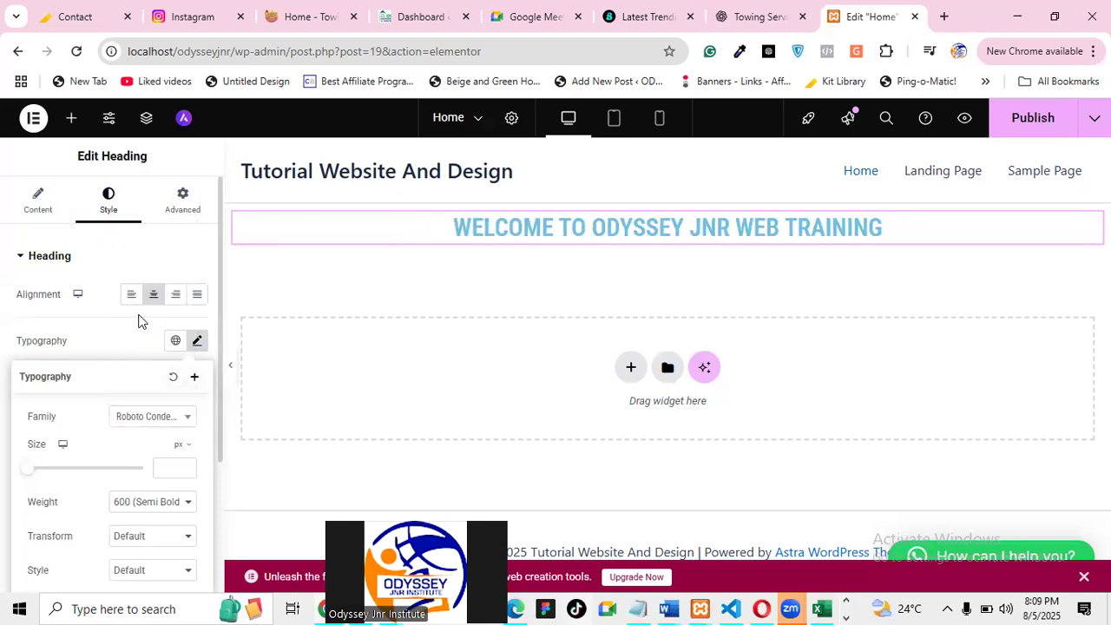
click(149, 419)
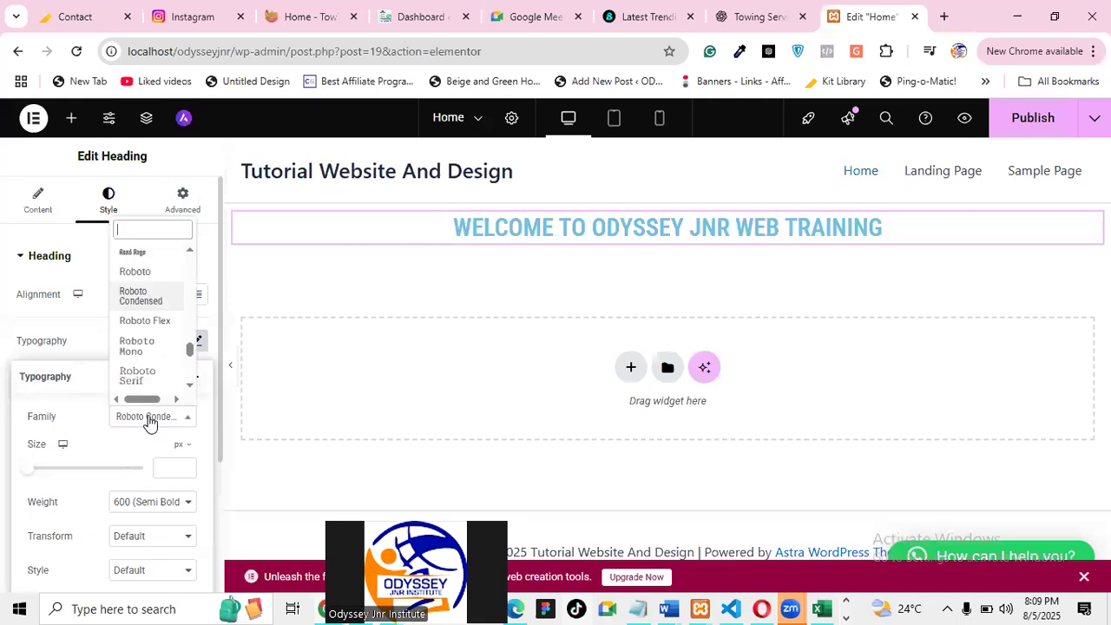
click(128, 348)
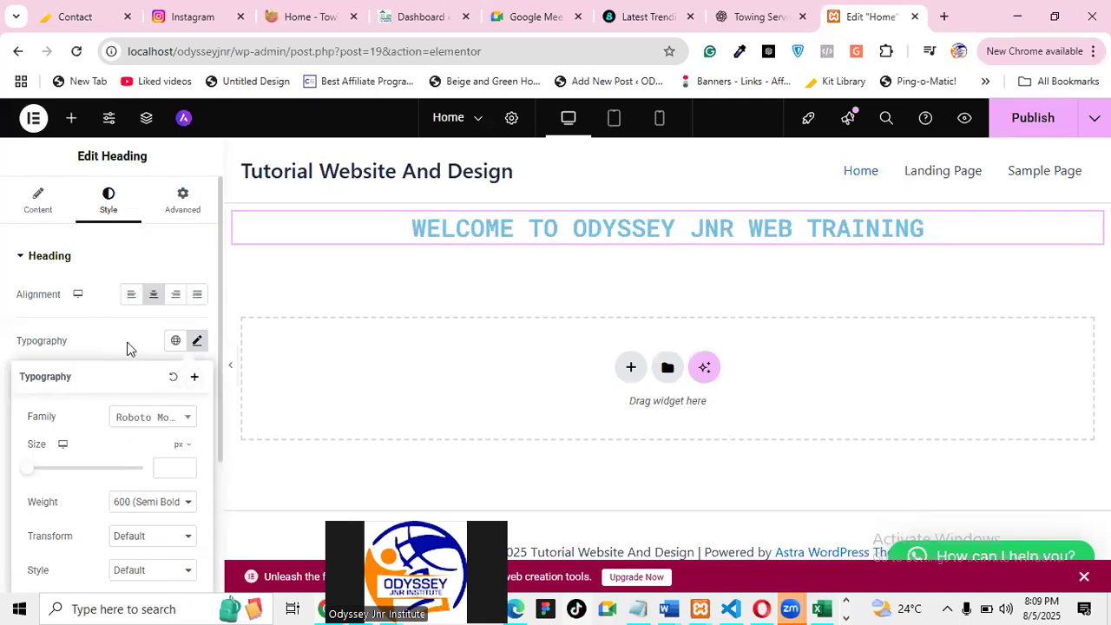
click(175, 424)
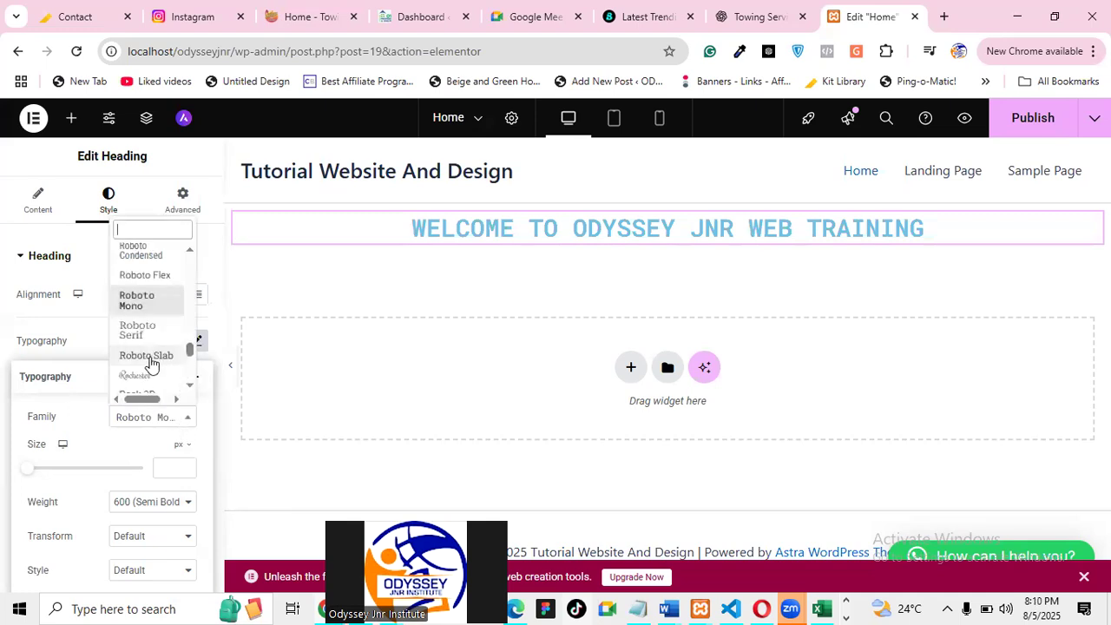
click(152, 356)
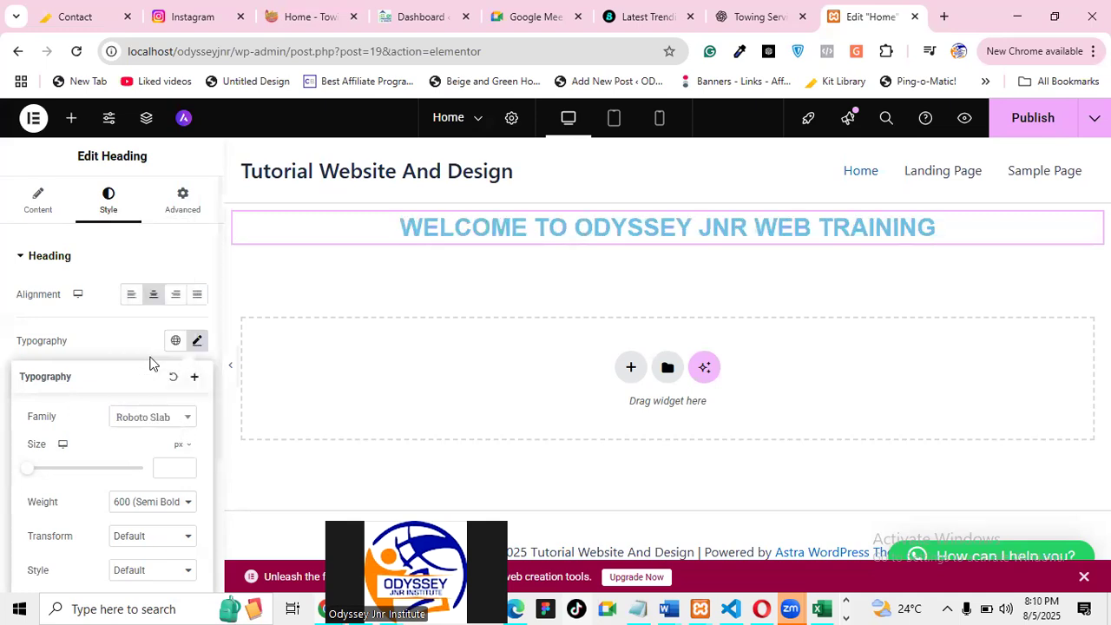
click(154, 423)
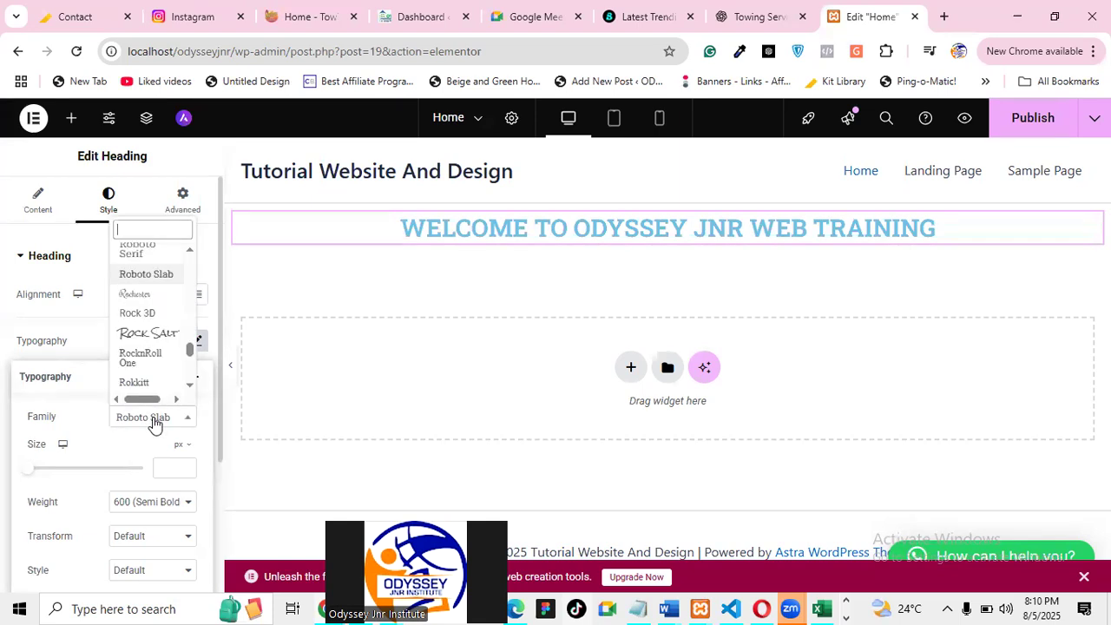
click(134, 357)
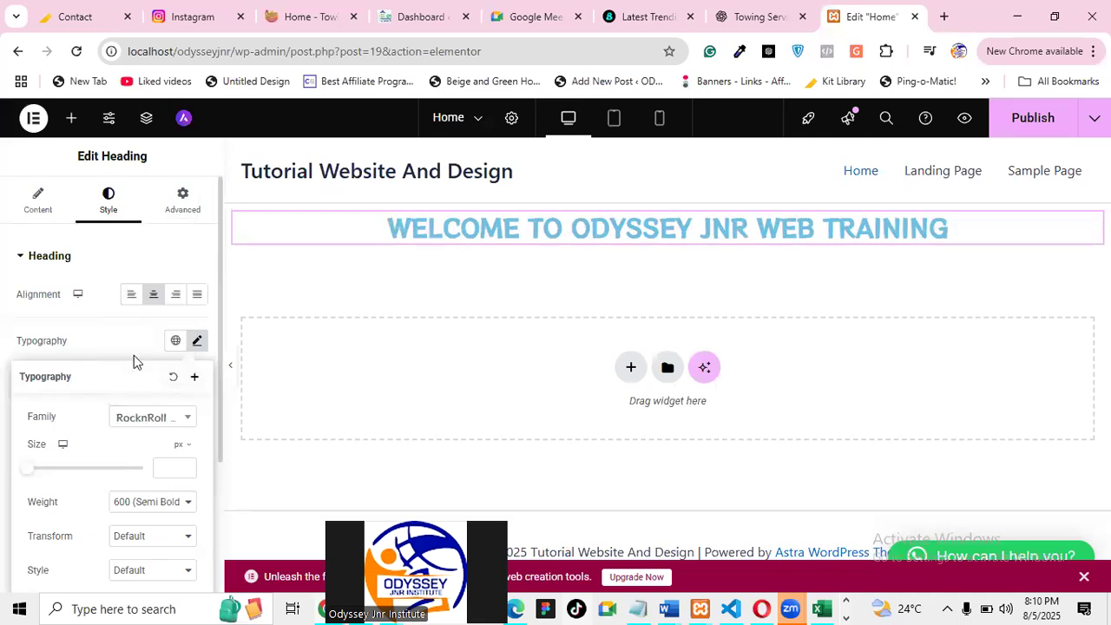
click(174, 420)
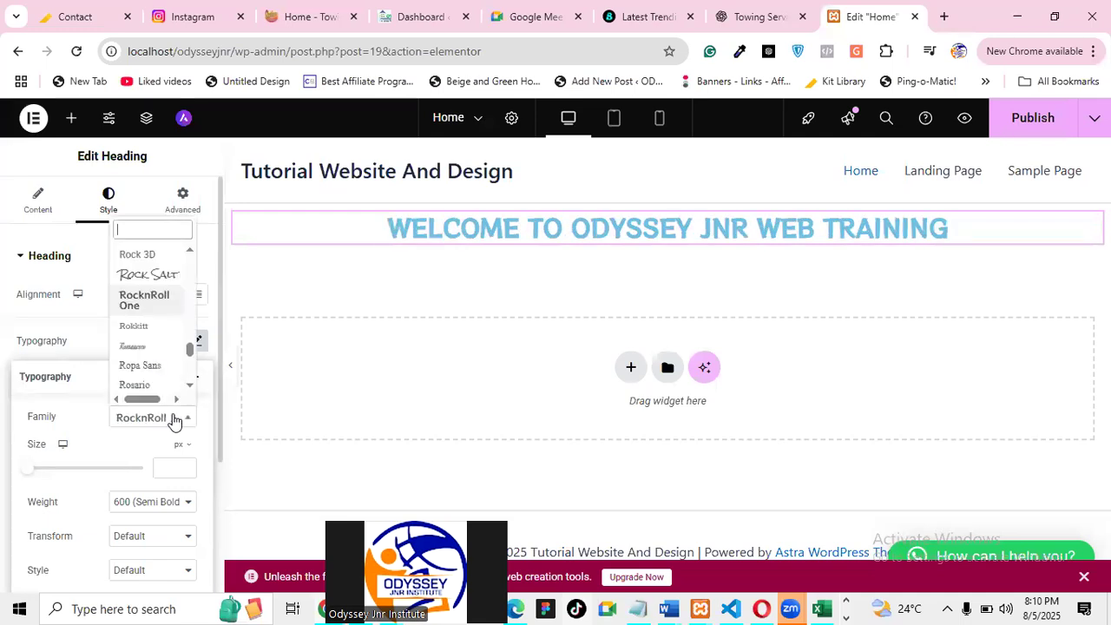
drag(190, 348, 191, 364)
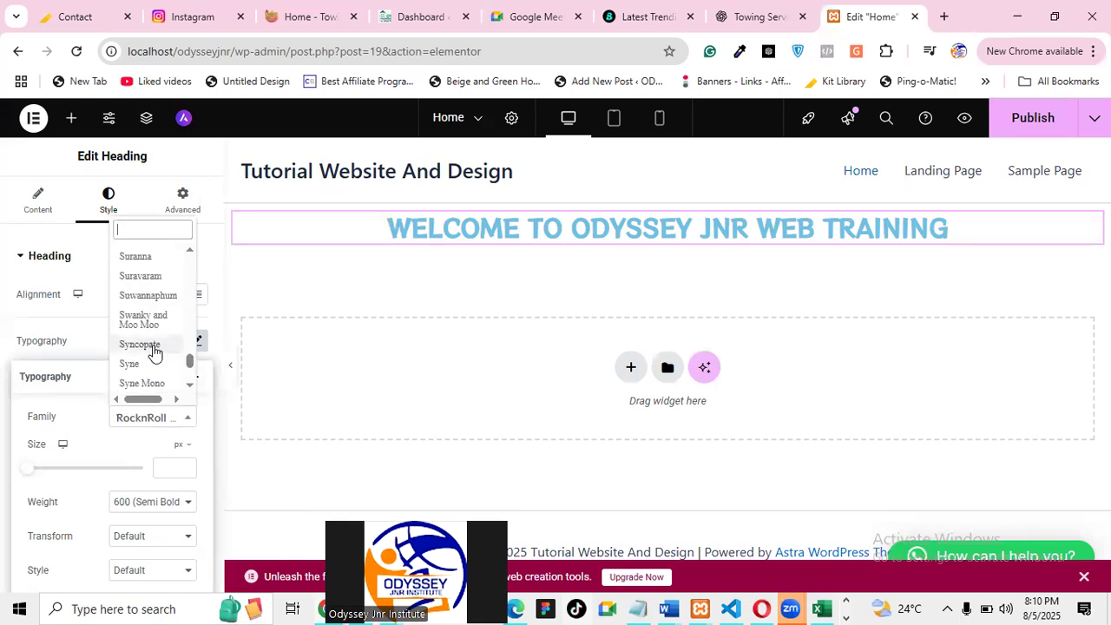
click(148, 345)
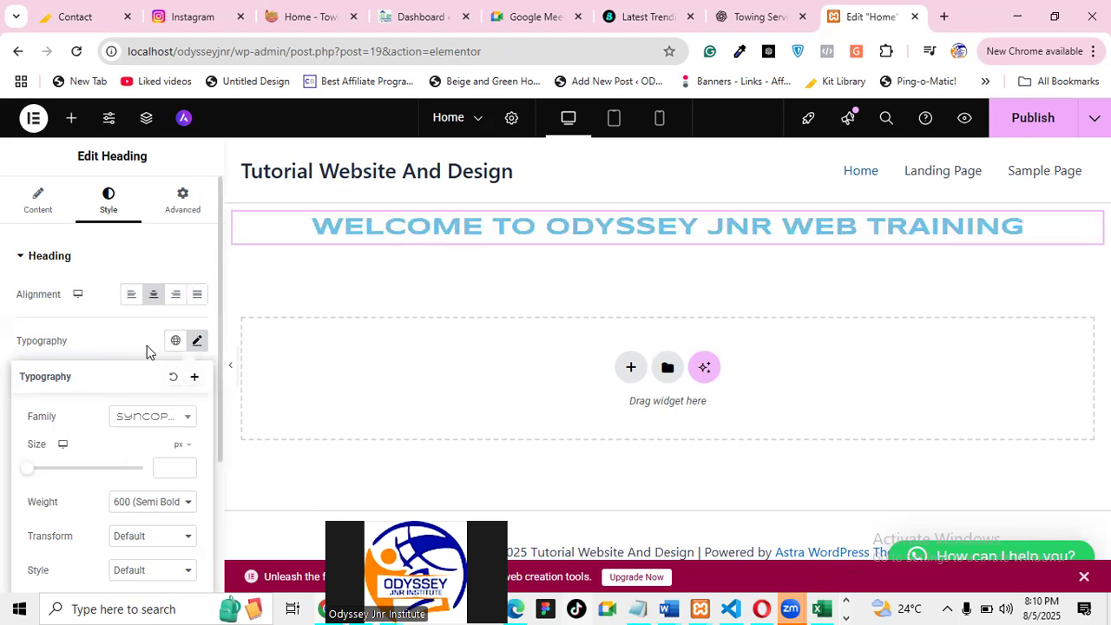
Step: Try Tac One and Wix Madefor Display, then set Noto Naskh Arabic at 30 px
click(157, 423)
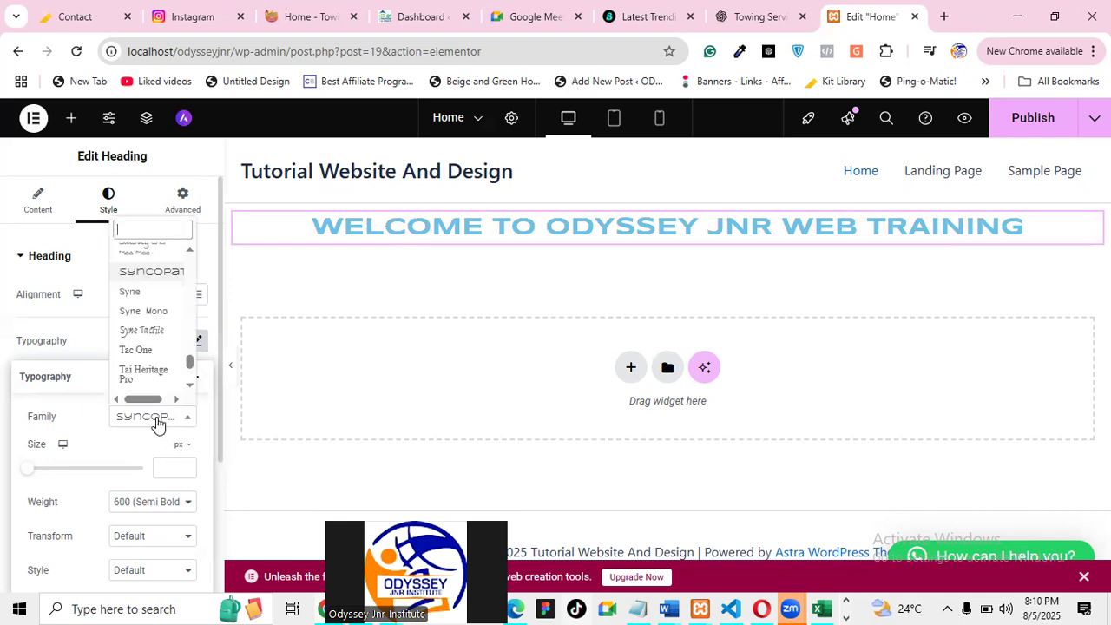
click(135, 351)
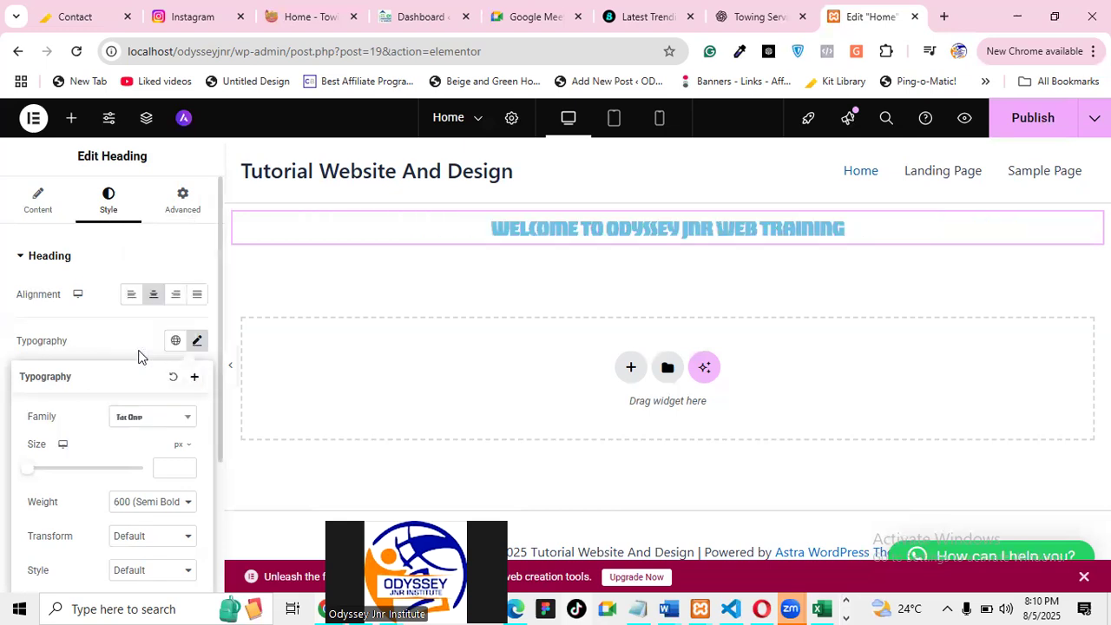
click(168, 426)
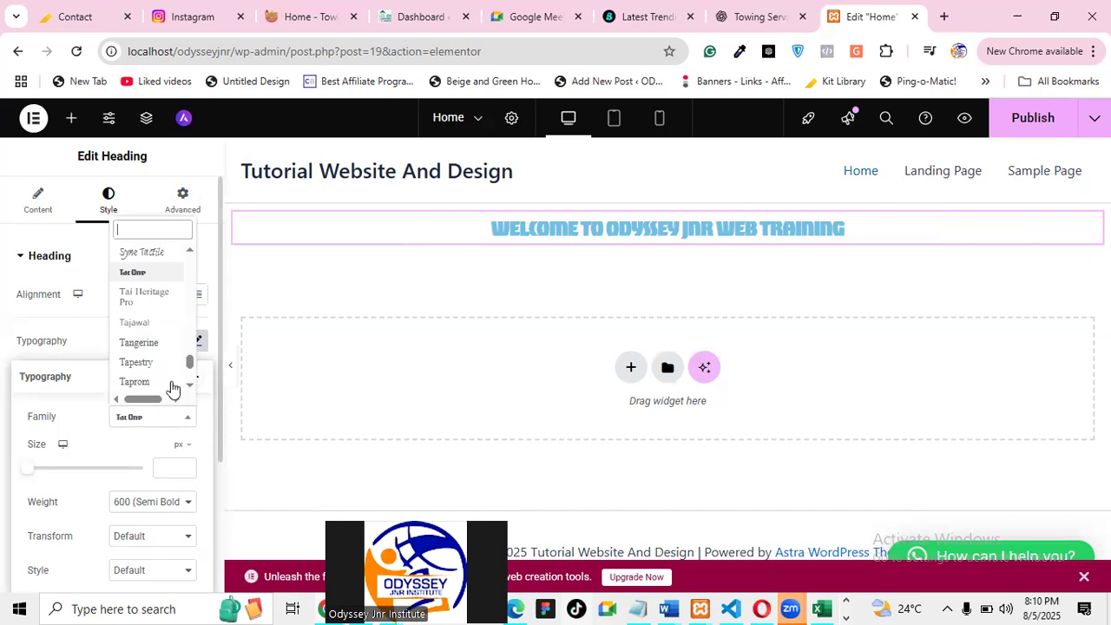
drag(192, 366, 191, 371)
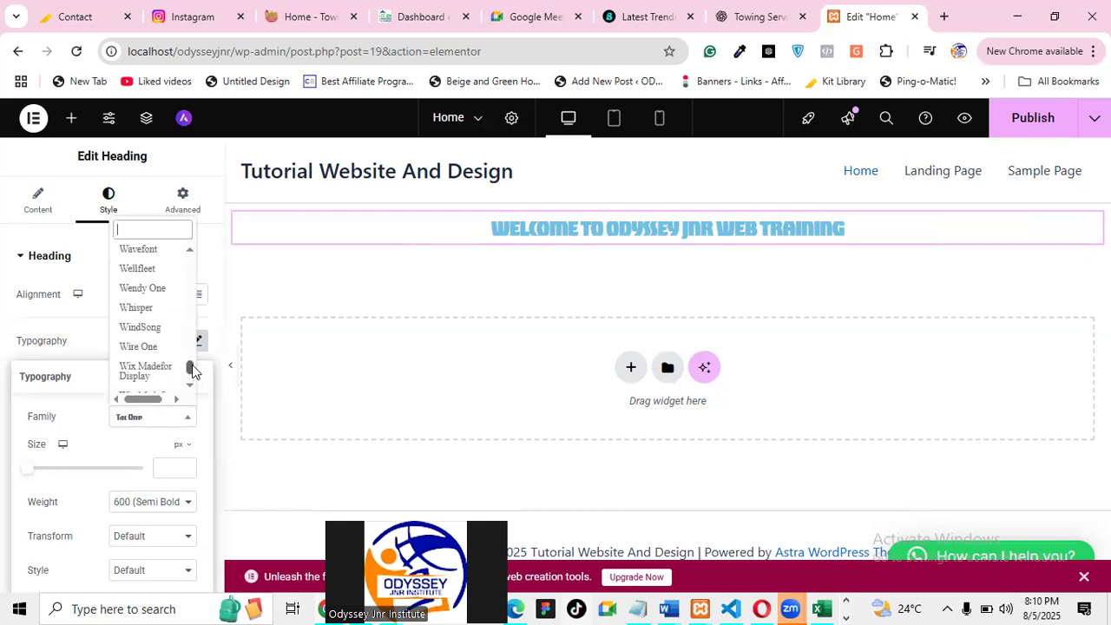
click(150, 373)
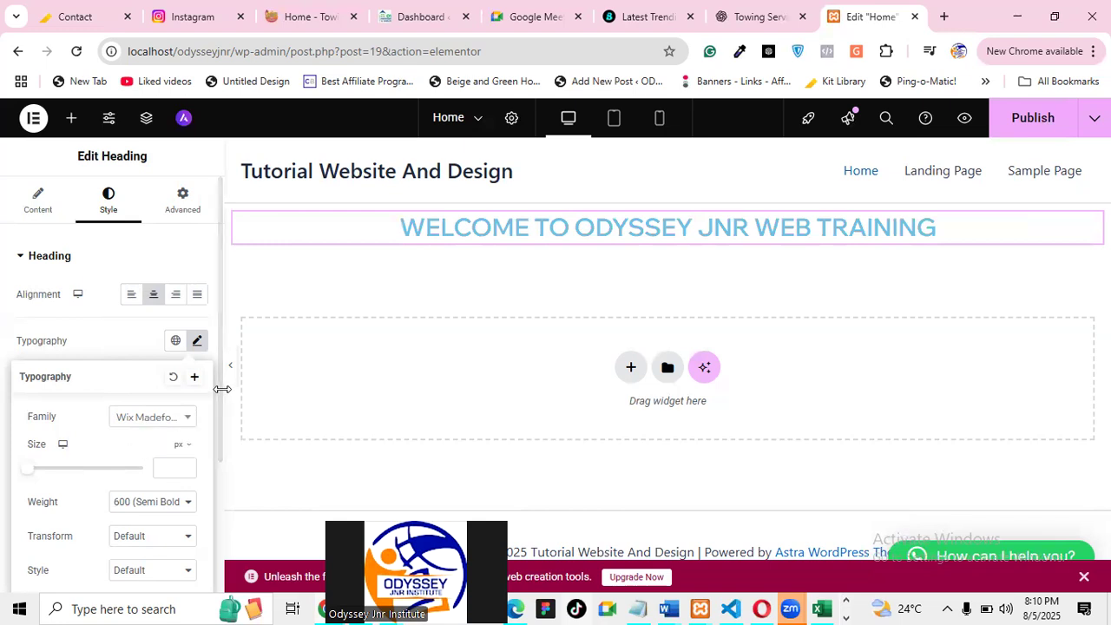
click(165, 431)
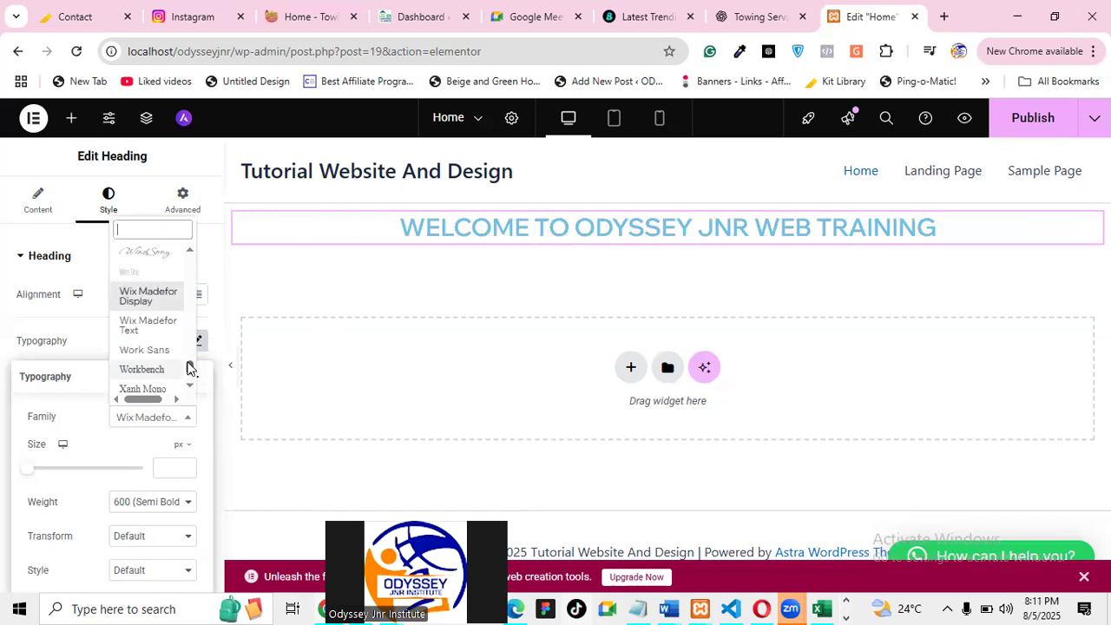
scroll(190, 369, down, 3)
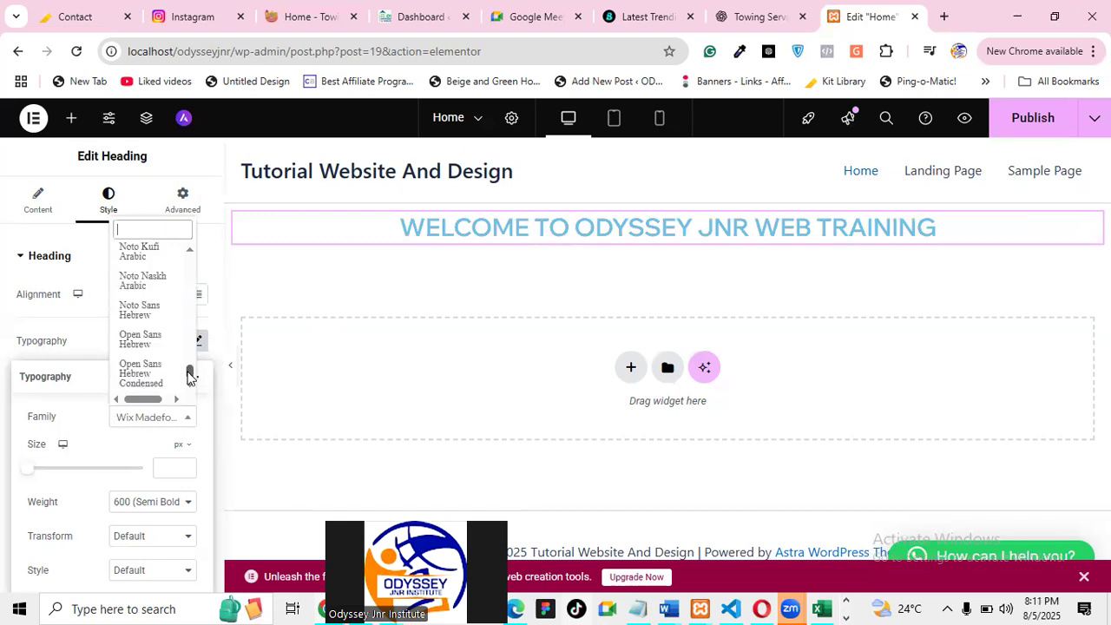
click(141, 281)
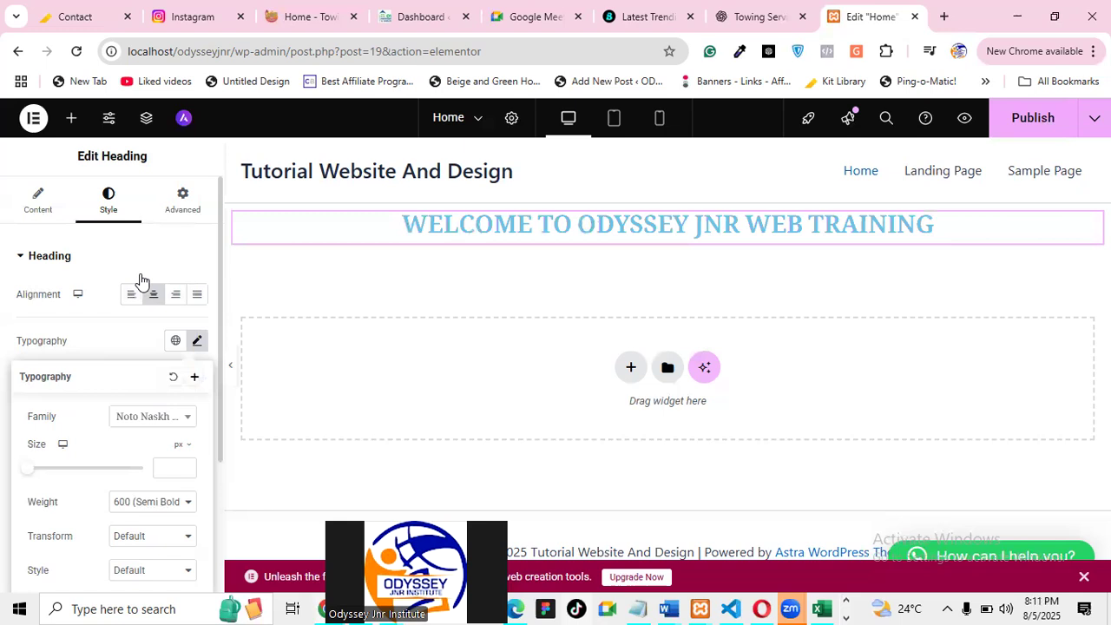
mouse_move(26, 473)
mouse_down()
mouse_move(70, 472)
mouse_move(41, 477)
mouse_up()
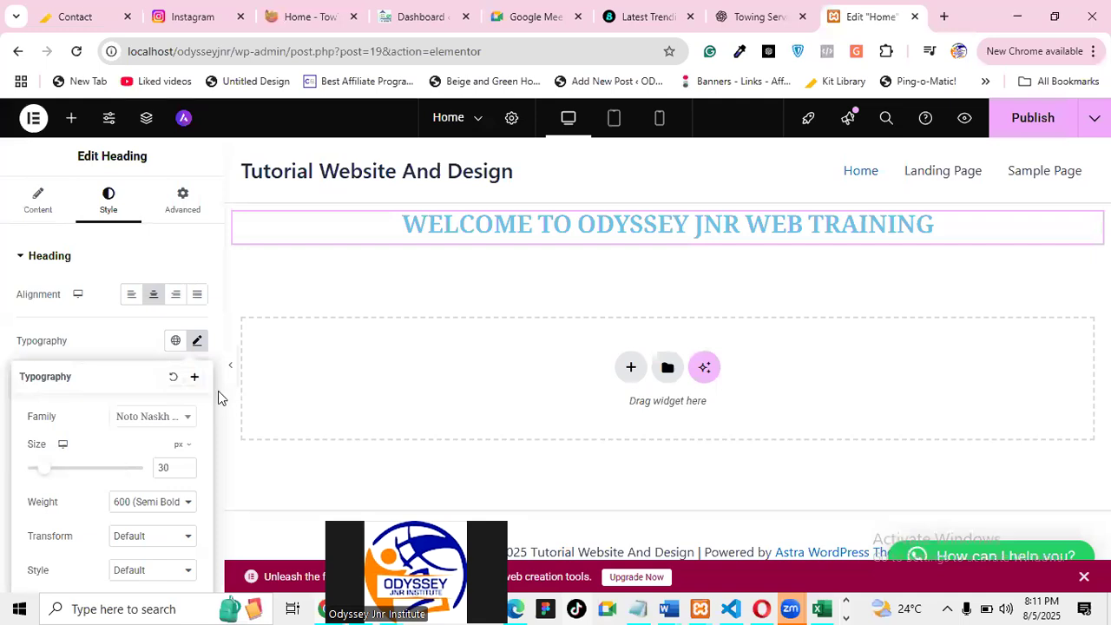
Step: Set the welcome heading's text colour to deep red #F70D47 in the Text Color picker
scroll(205, 571, down, 2)
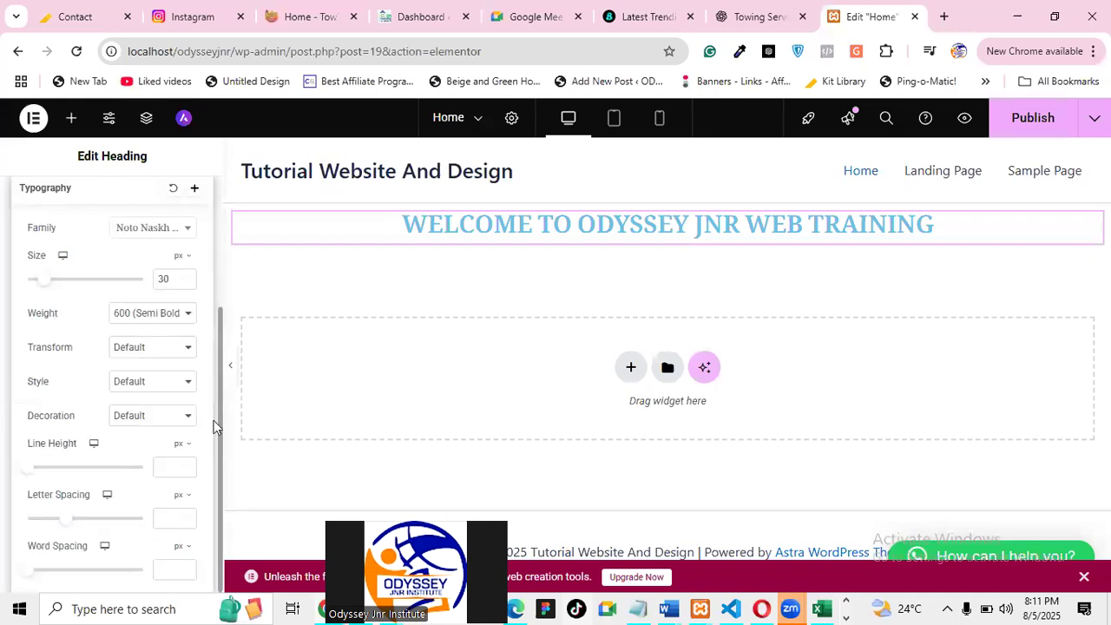
click(194, 337)
click(282, 394)
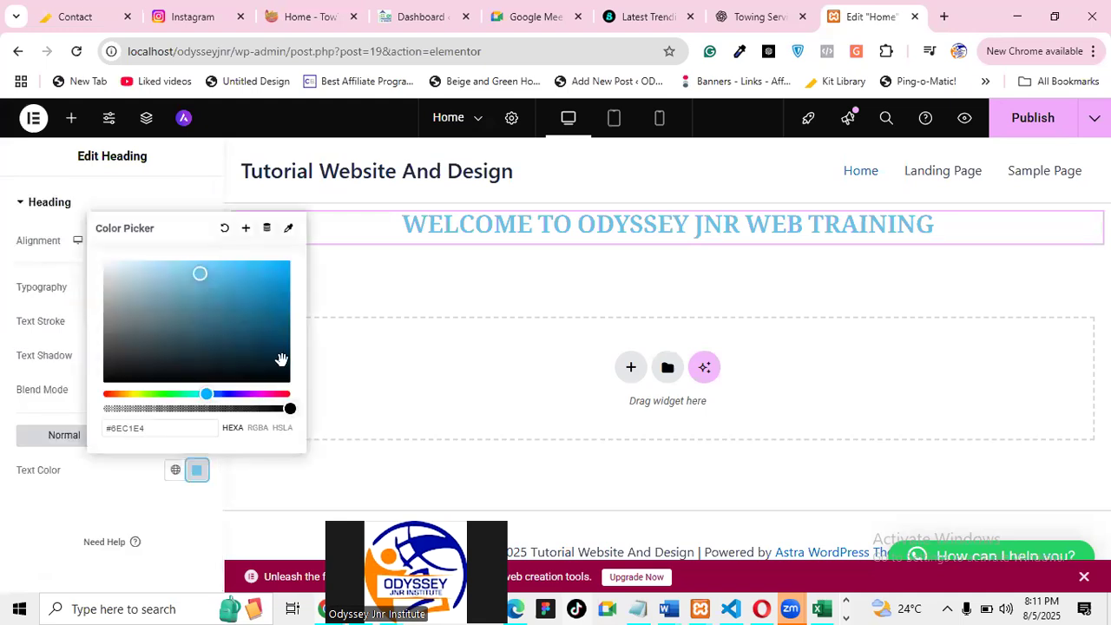
click(287, 264)
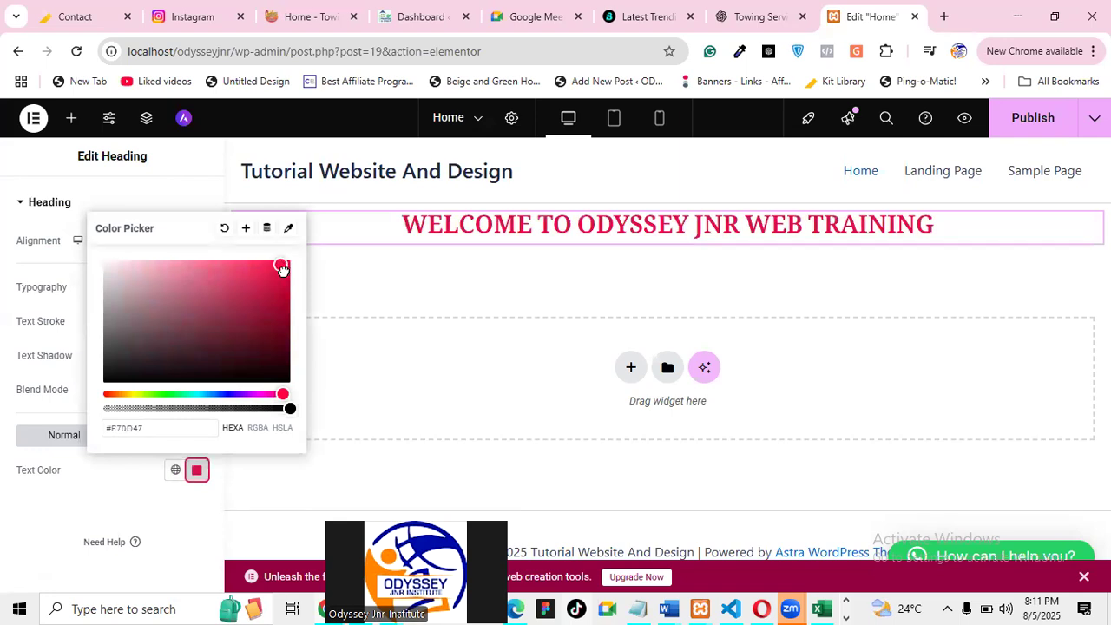
click(415, 310)
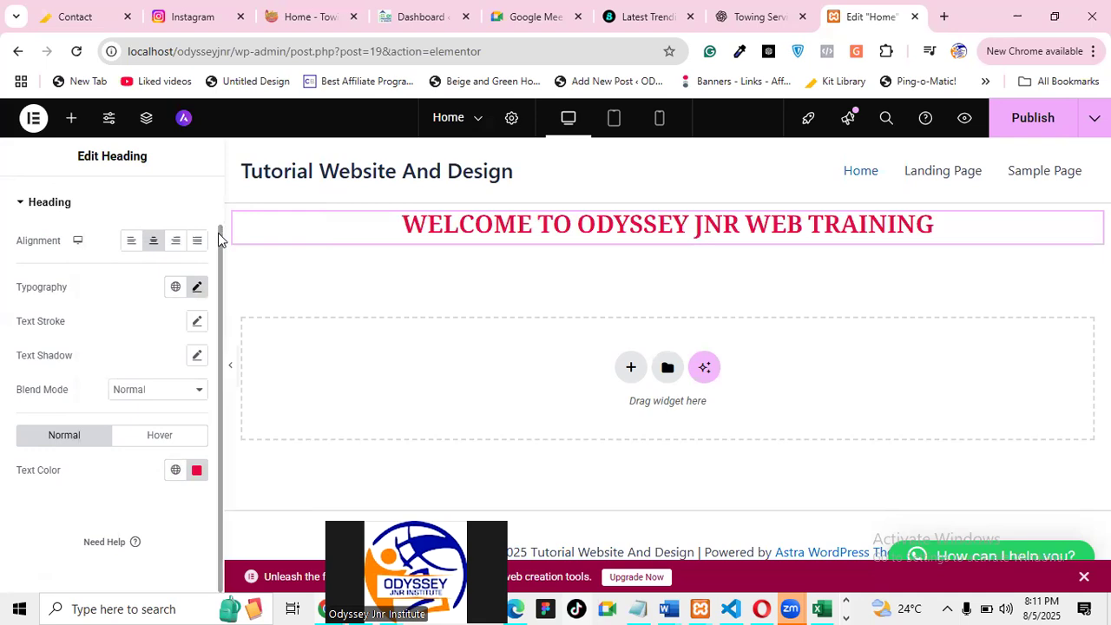
scroll(174, 182, up, 1)
Step: Change the heading title to read WEB DESIGN TRAINING
click(45, 201)
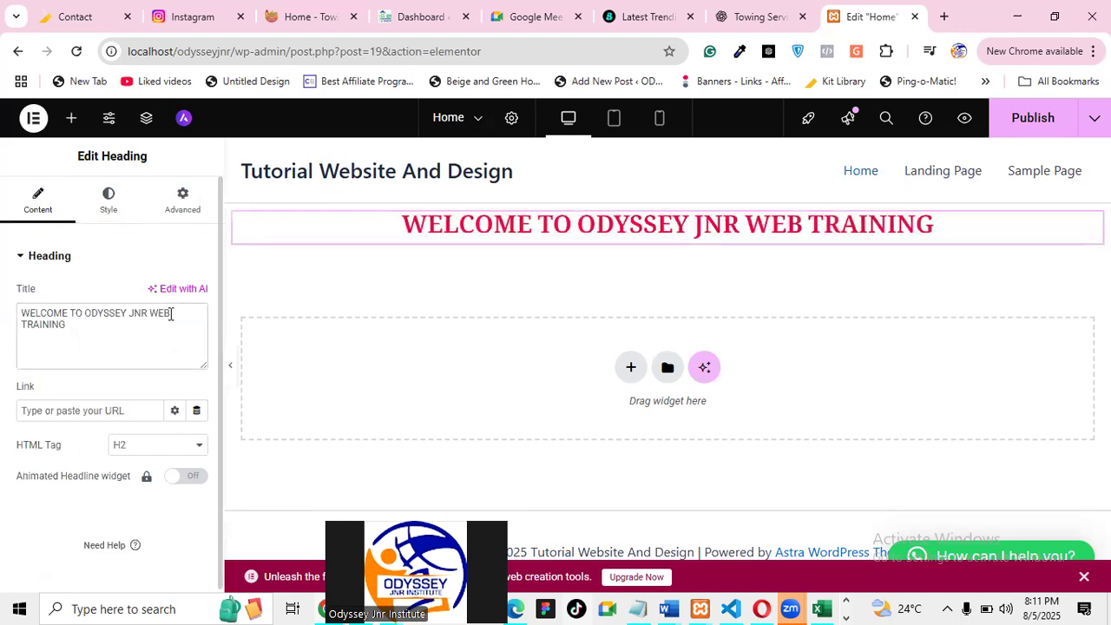
text(de)
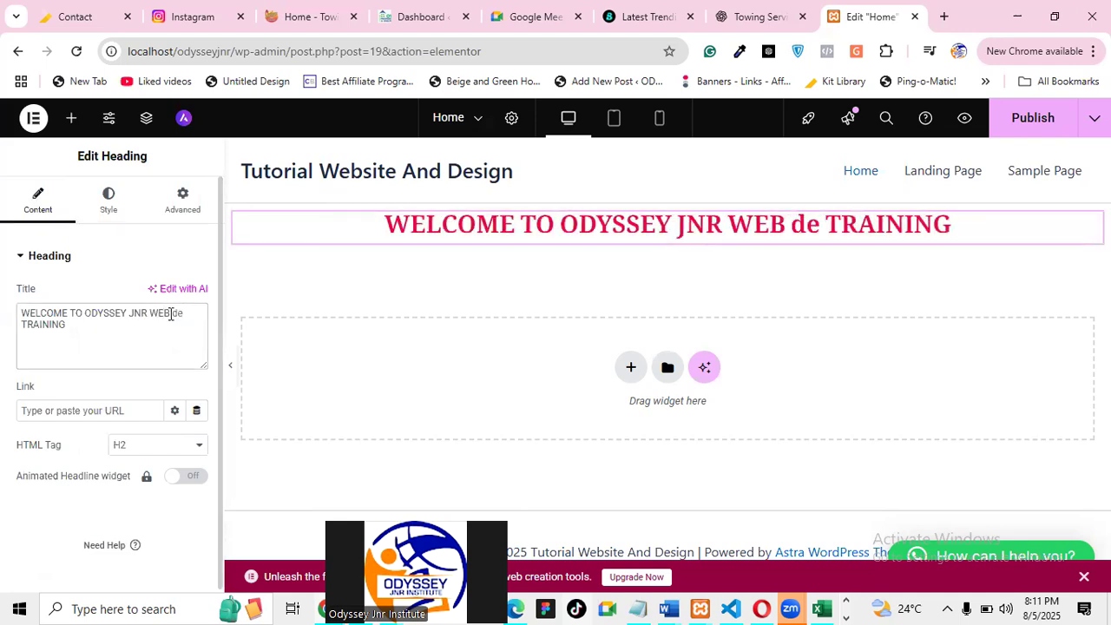
key(BackSpace)
key(BackSpace)
key(BackSpace)
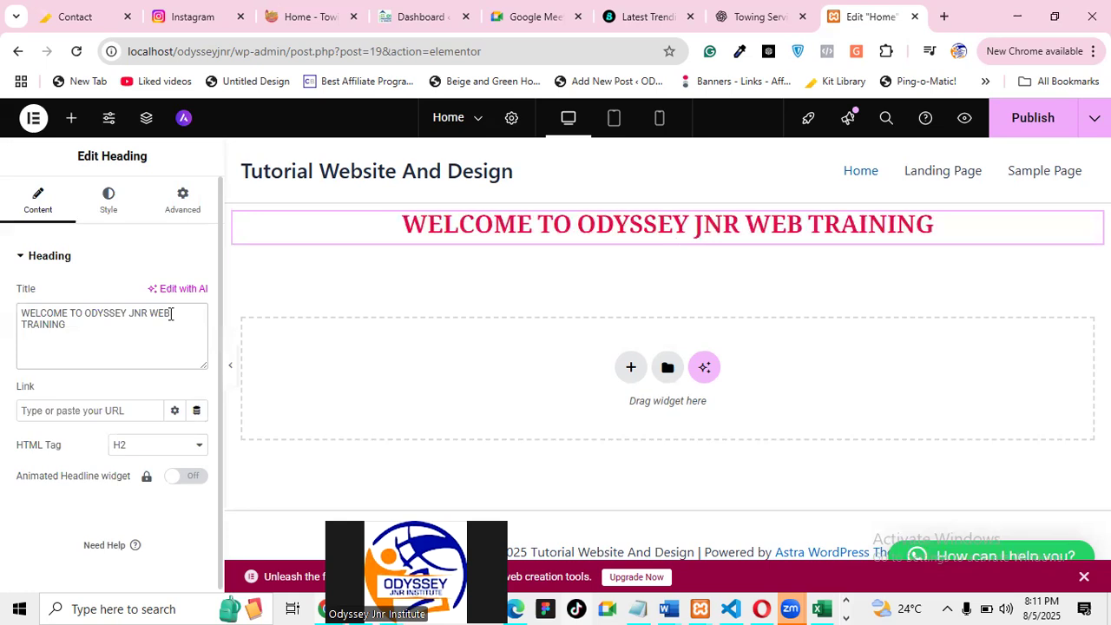
text(DESIGN)
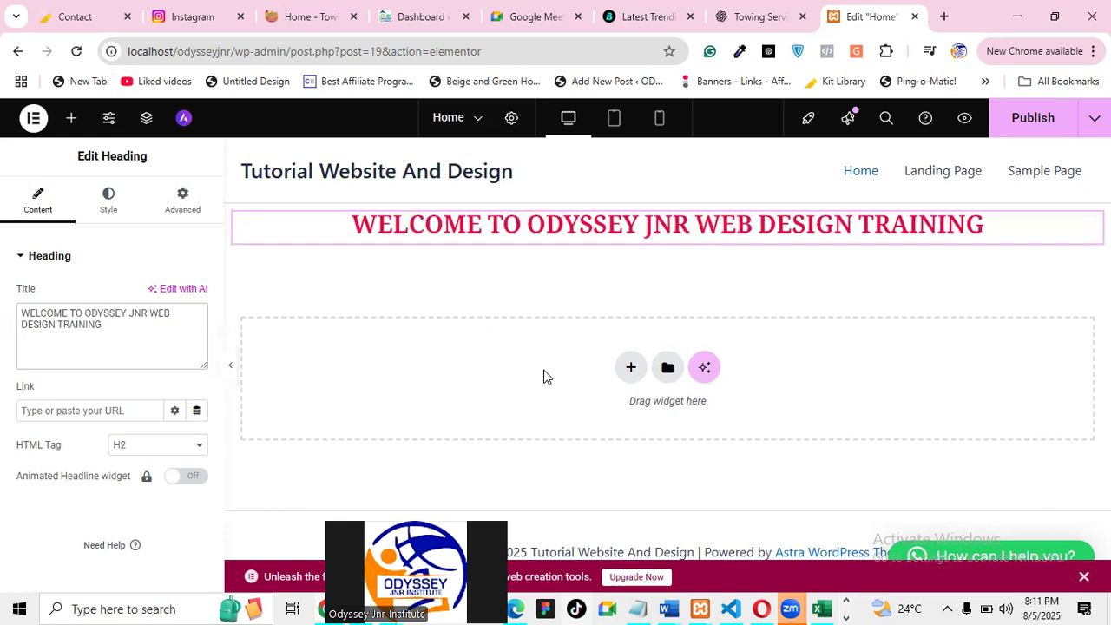
Step: Add a two-column flexbox container below the heading
click(631, 369)
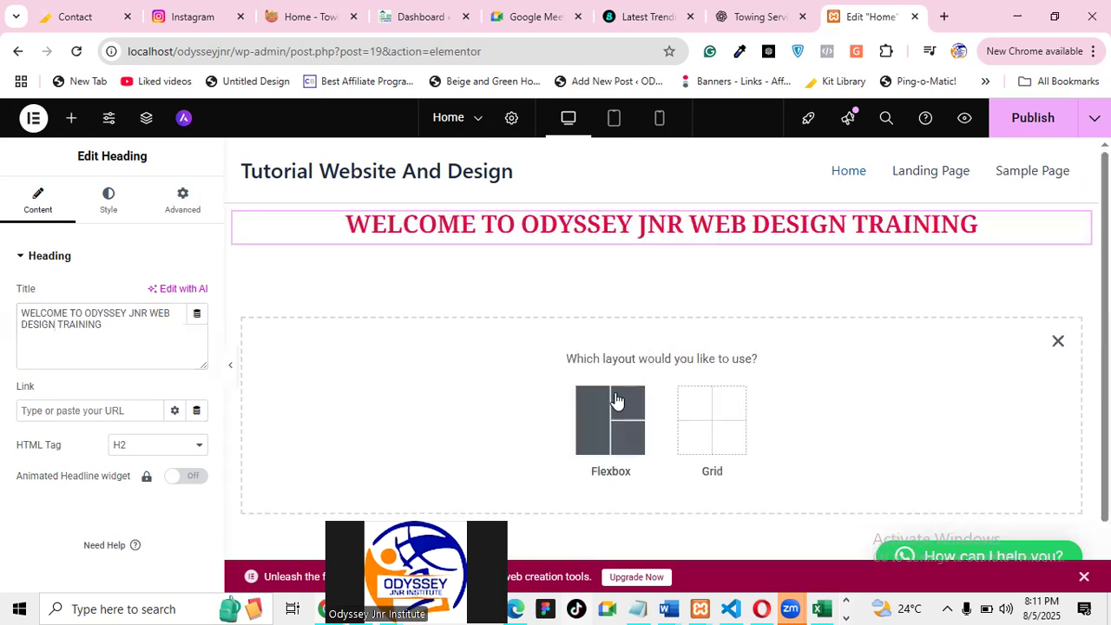
click(617, 397)
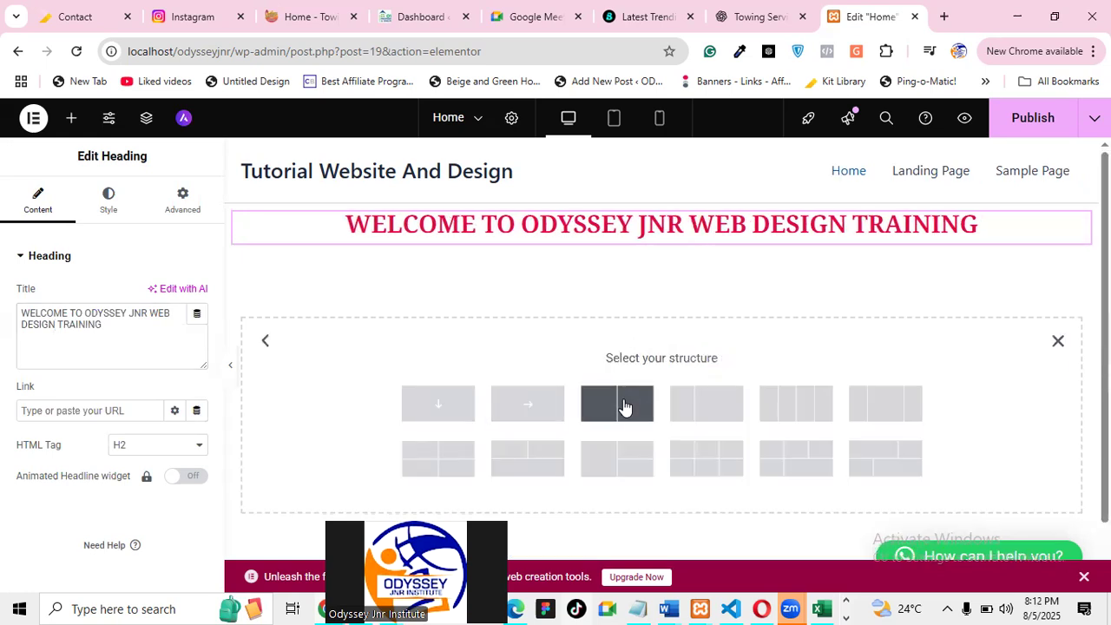
click(623, 401)
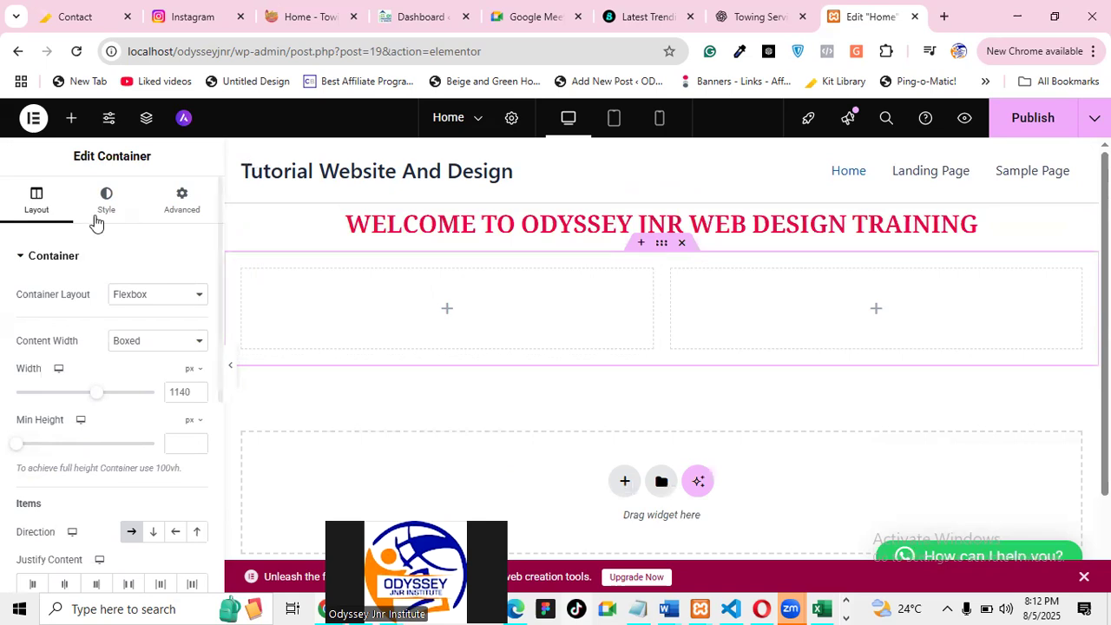
Step: Place a Video widget in the left column, then open a new blank browser tab
click(73, 125)
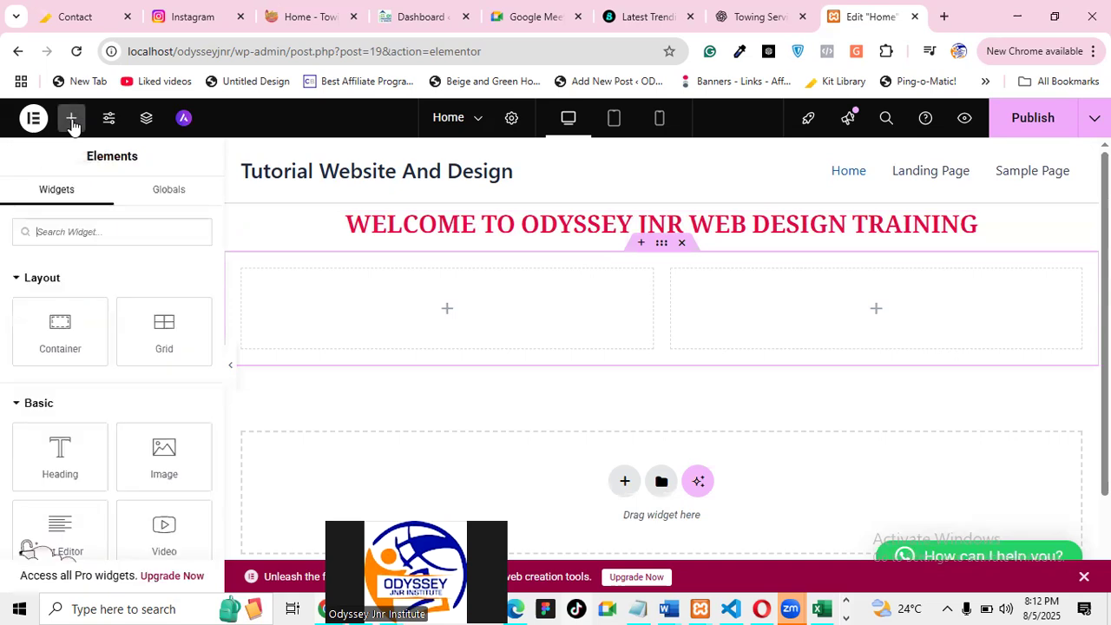
click(86, 233)
text(VIDE)
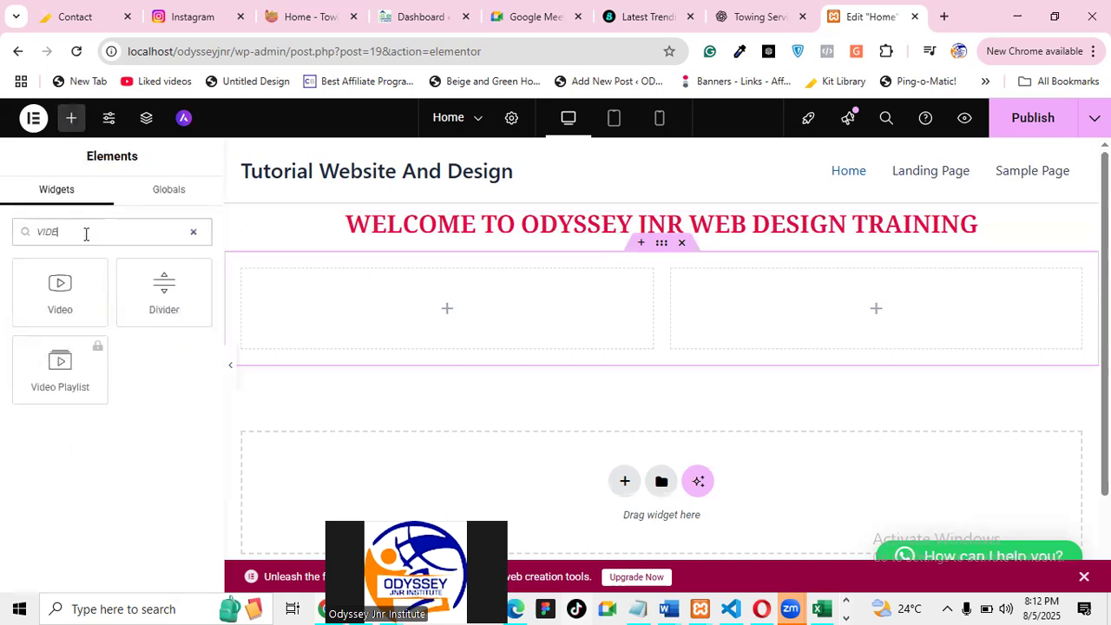
drag(57, 287, 353, 318)
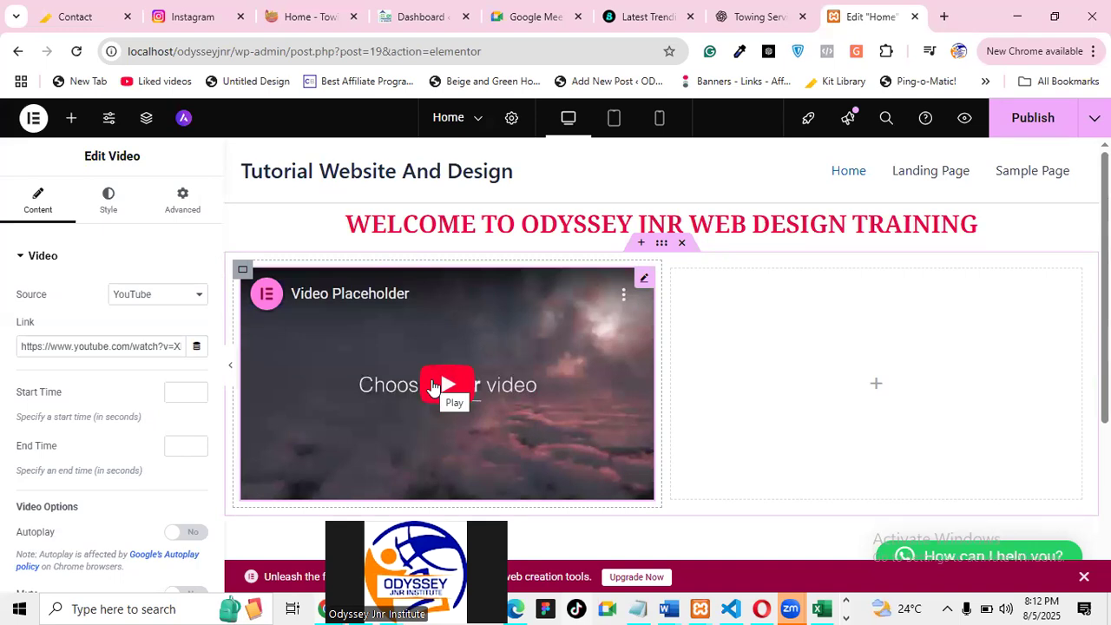
click(944, 18)
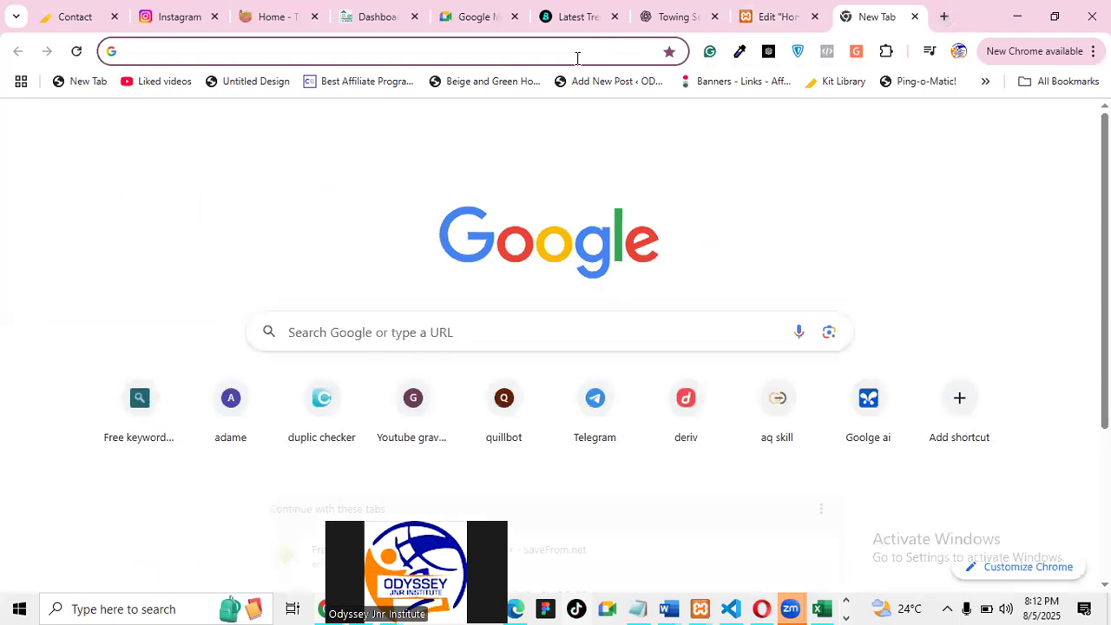
Step: Go to youtube.com and browse the home page videos
click(576, 56)
text(YOUTUB)
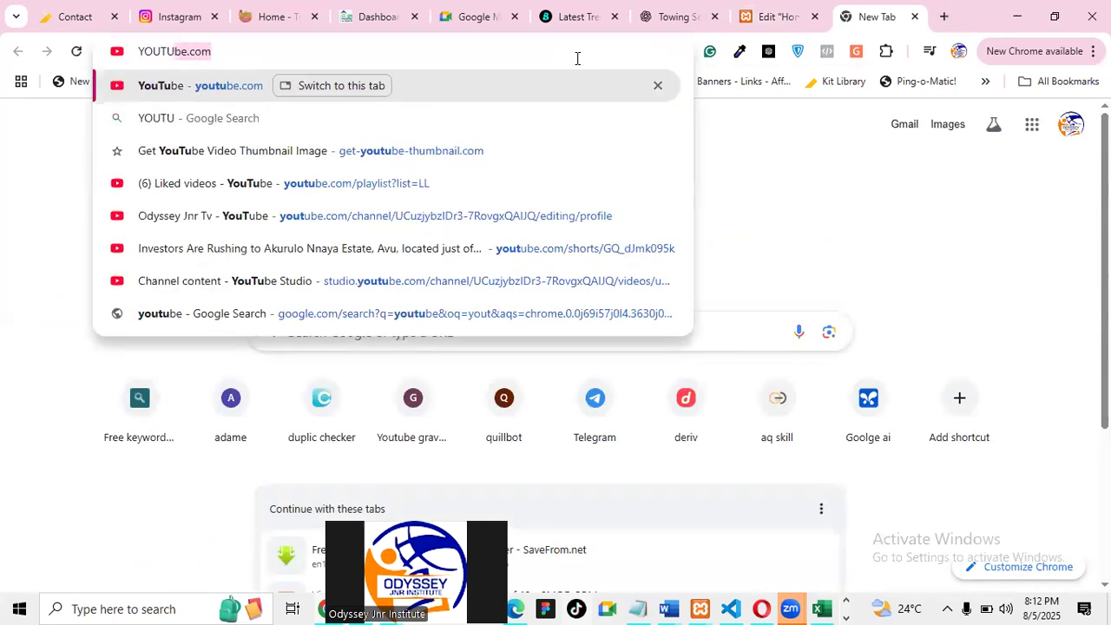
text(E)
key(Return)
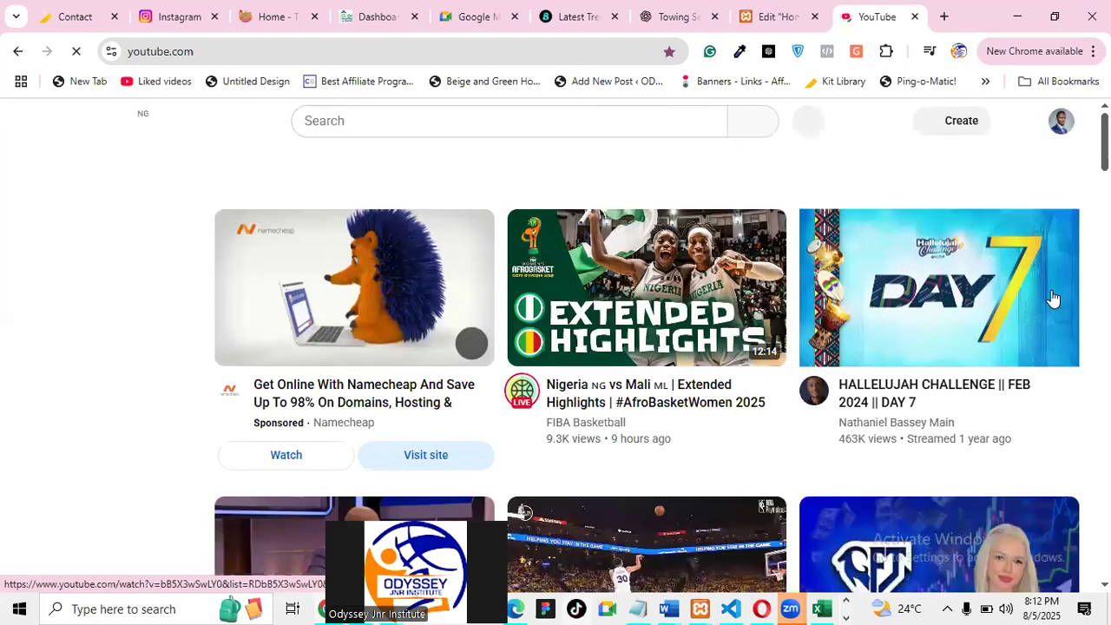
scroll(1076, 251, down, 4)
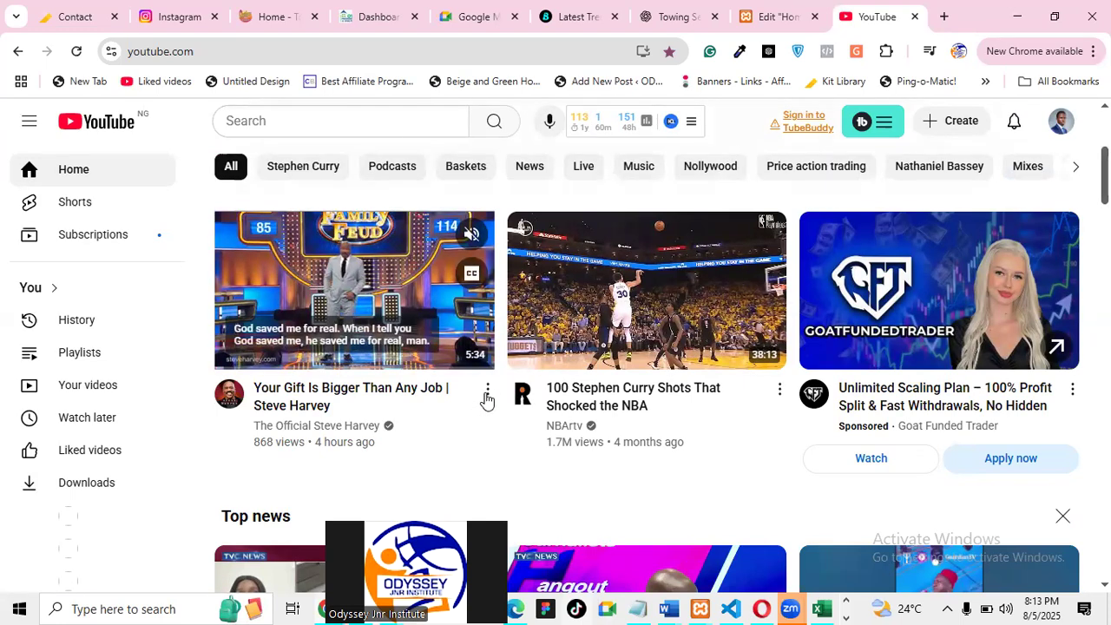
Step: Copy the 'Your Gift Is Bigger Than Any Job' share link and return to the Video widget's Link field
click(487, 396)
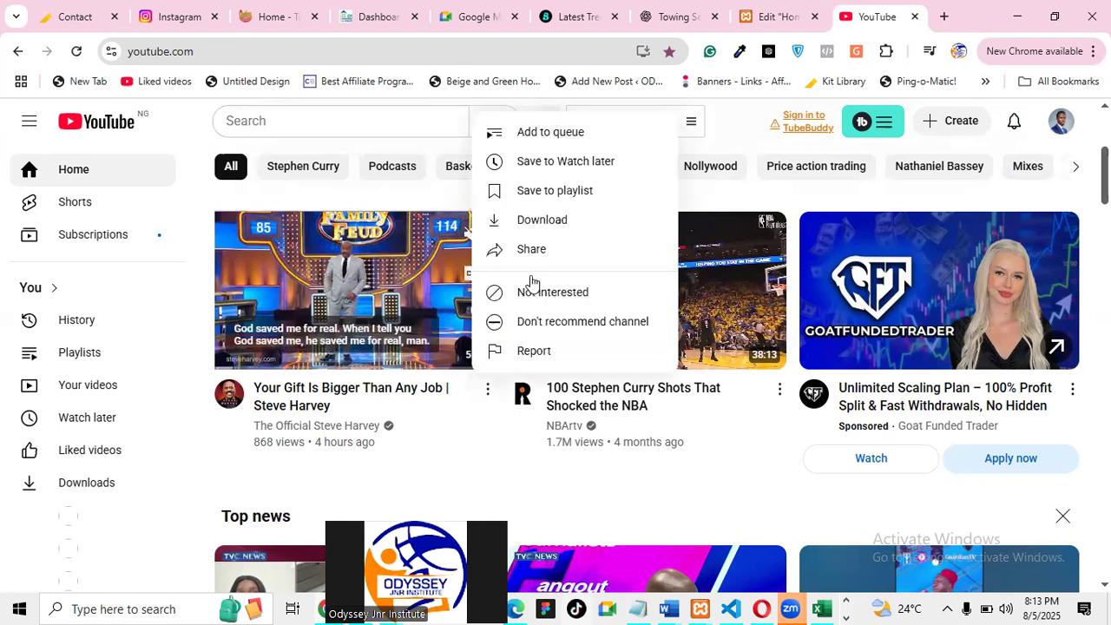
click(545, 250)
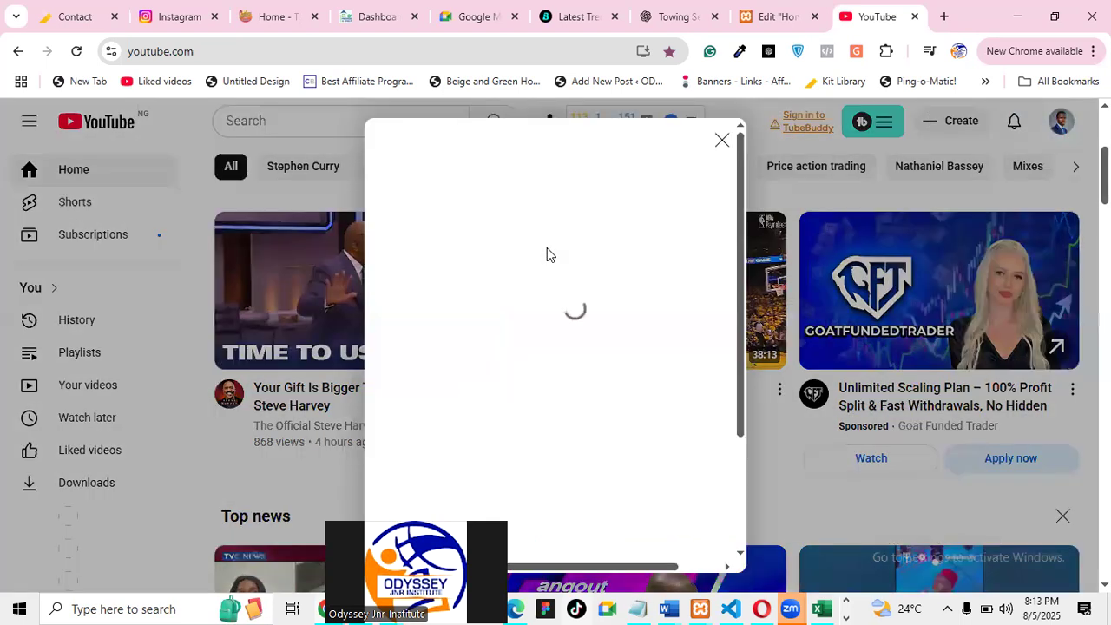
click(697, 434)
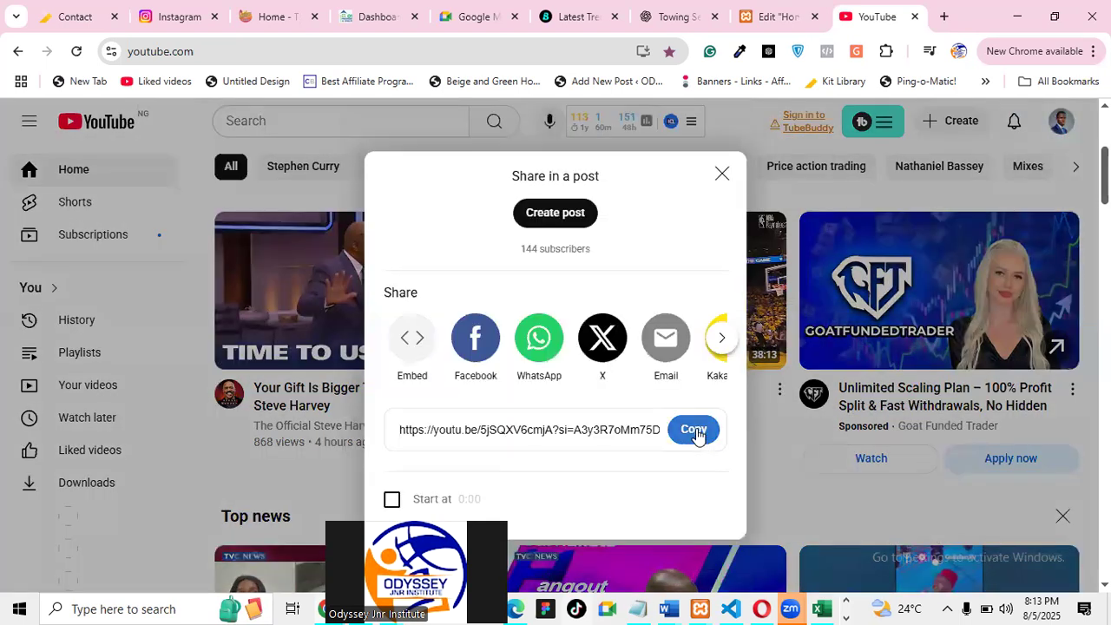
click(771, 14)
click(136, 338)
Step: Replace the Video widget's link with the copied YouTube share link
key(ctrl+a)
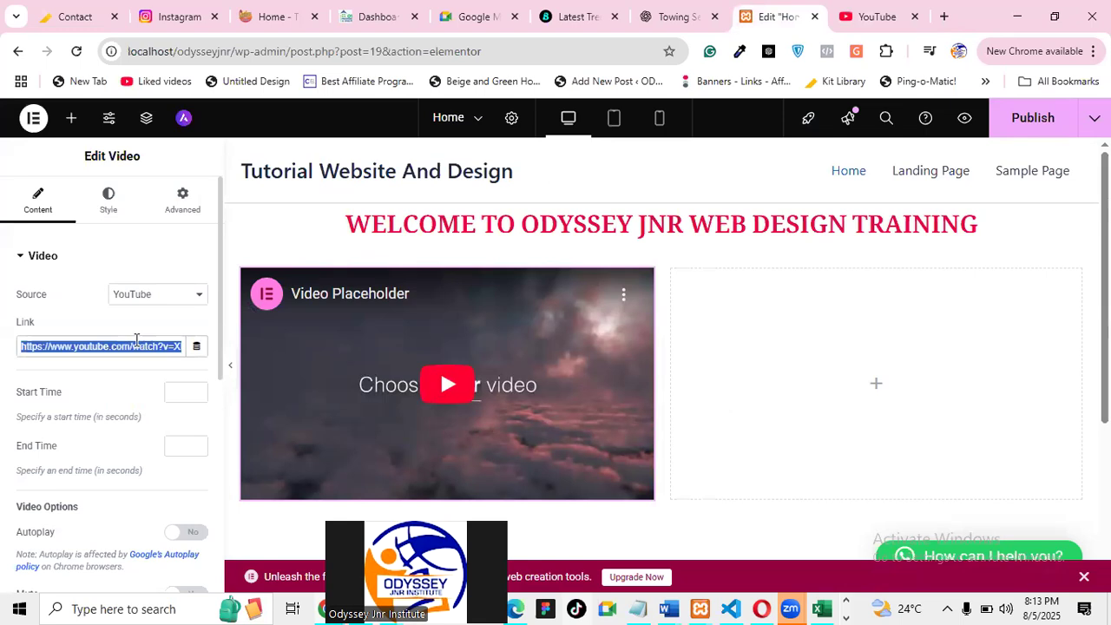
key(BackSpace)
key(ctrl+v)
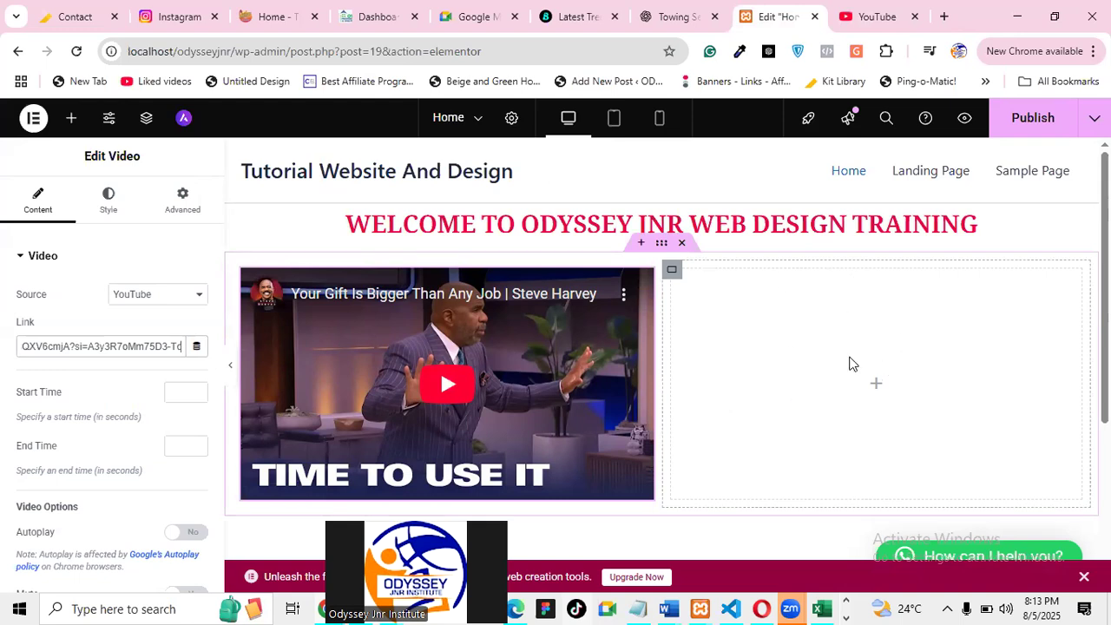
Step: Add an Image widget to the empty right column and open its media library
click(71, 124)
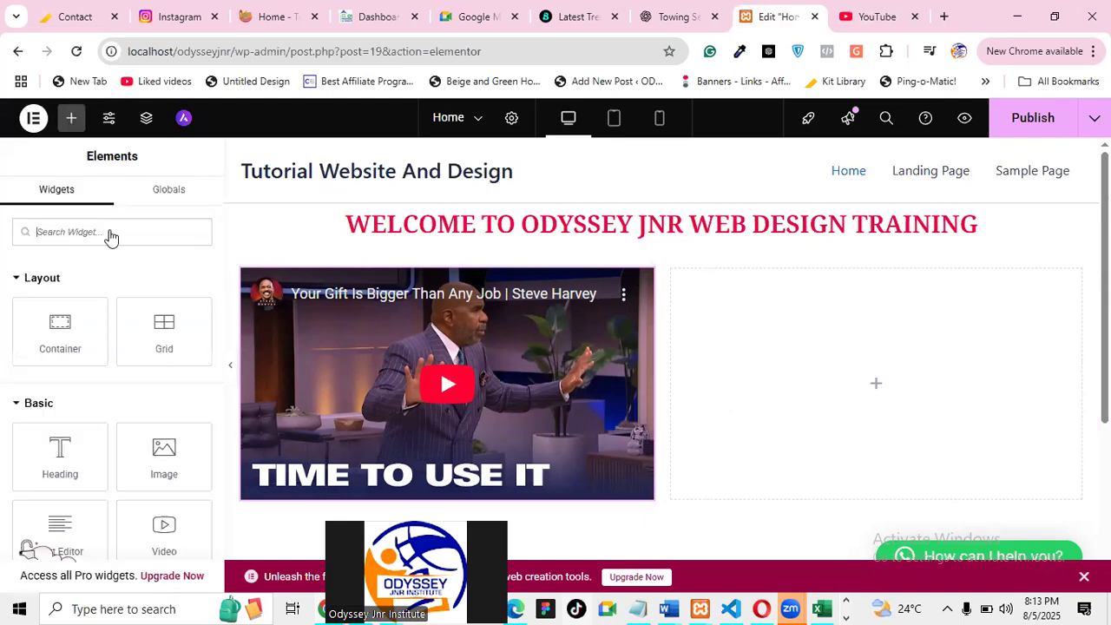
drag(158, 451, 829, 361)
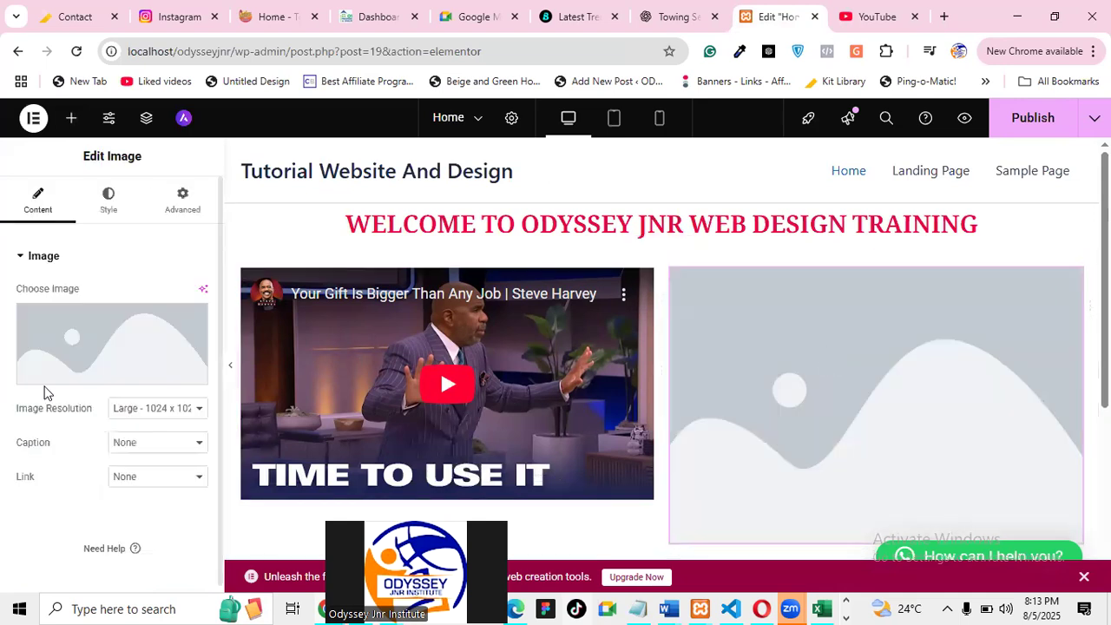
mouse_move(91, 363)
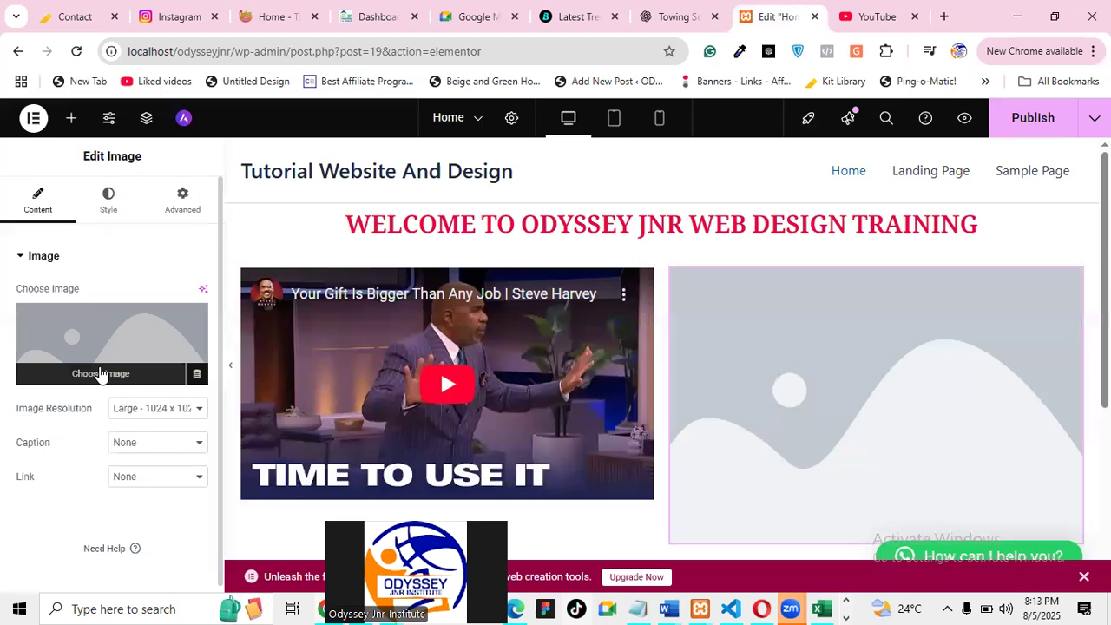
click(100, 374)
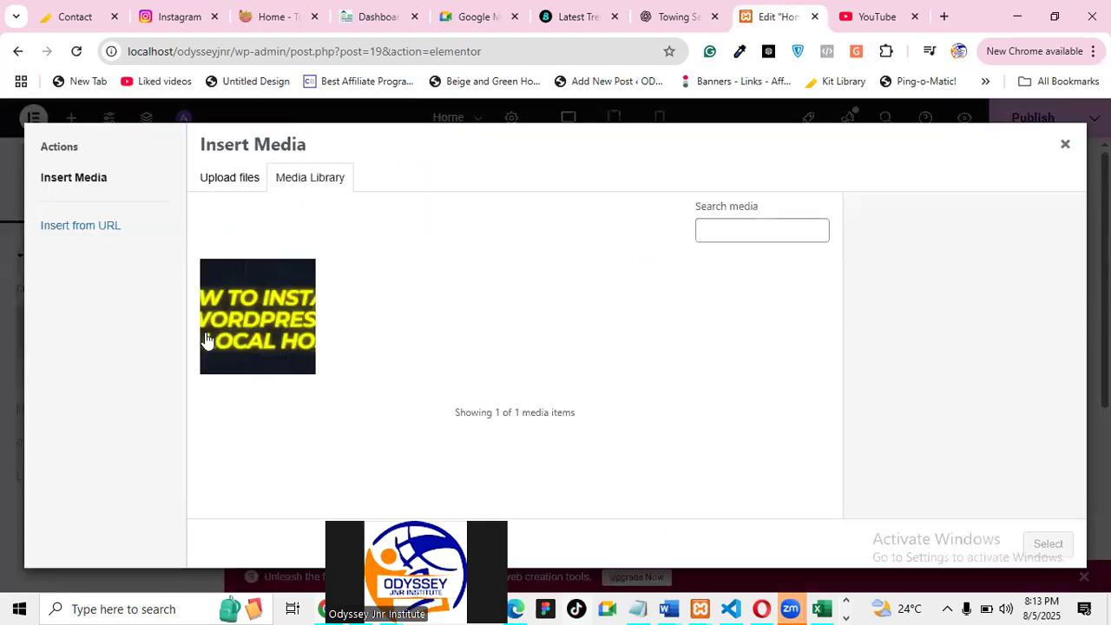
Step: Upload kitchen-2400367_1280 from Downloads and insert it into the right-column Image widget
click(229, 185)
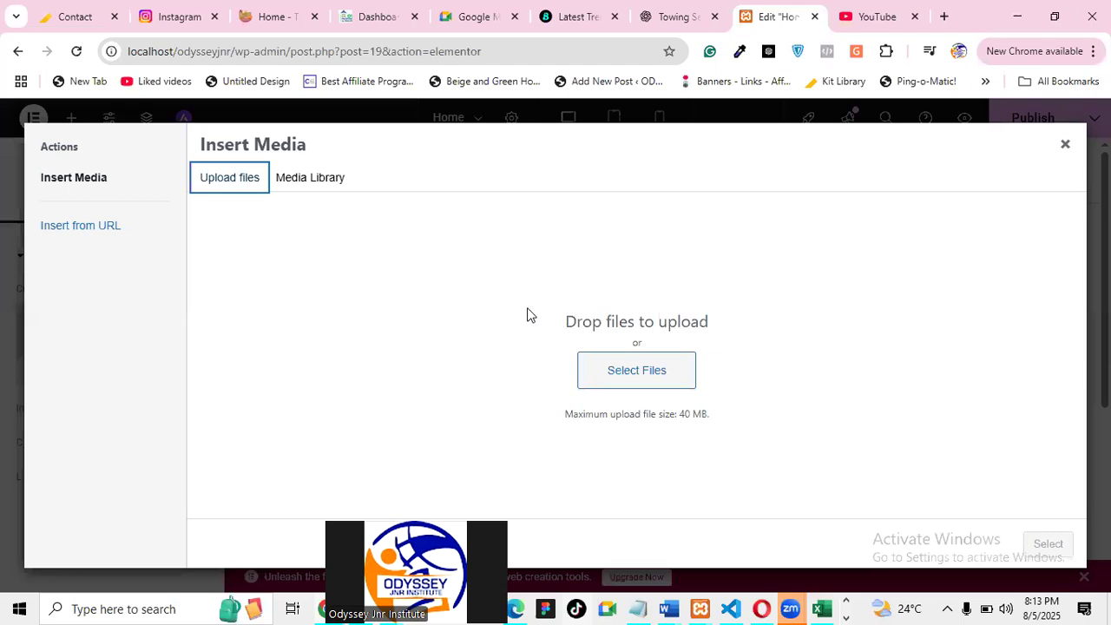
click(300, 180)
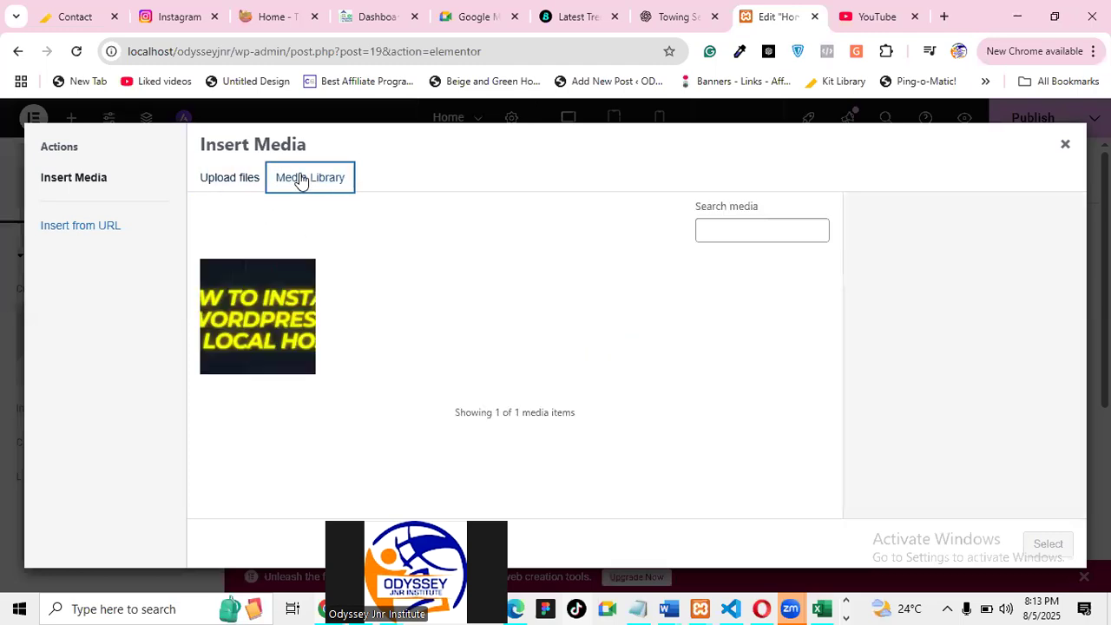
click(231, 179)
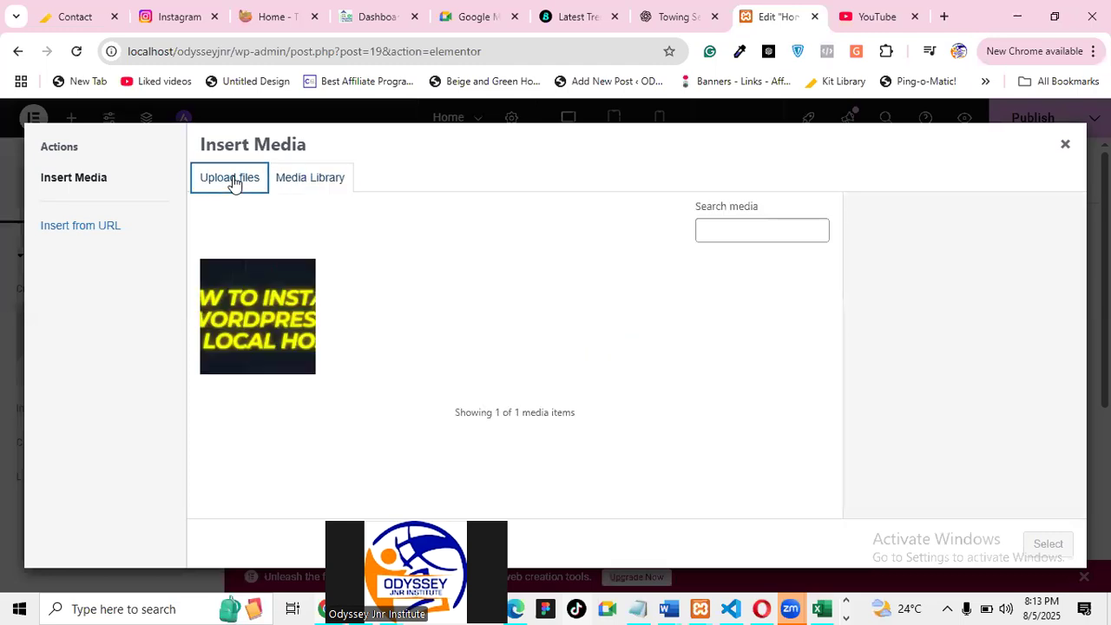
click(619, 374)
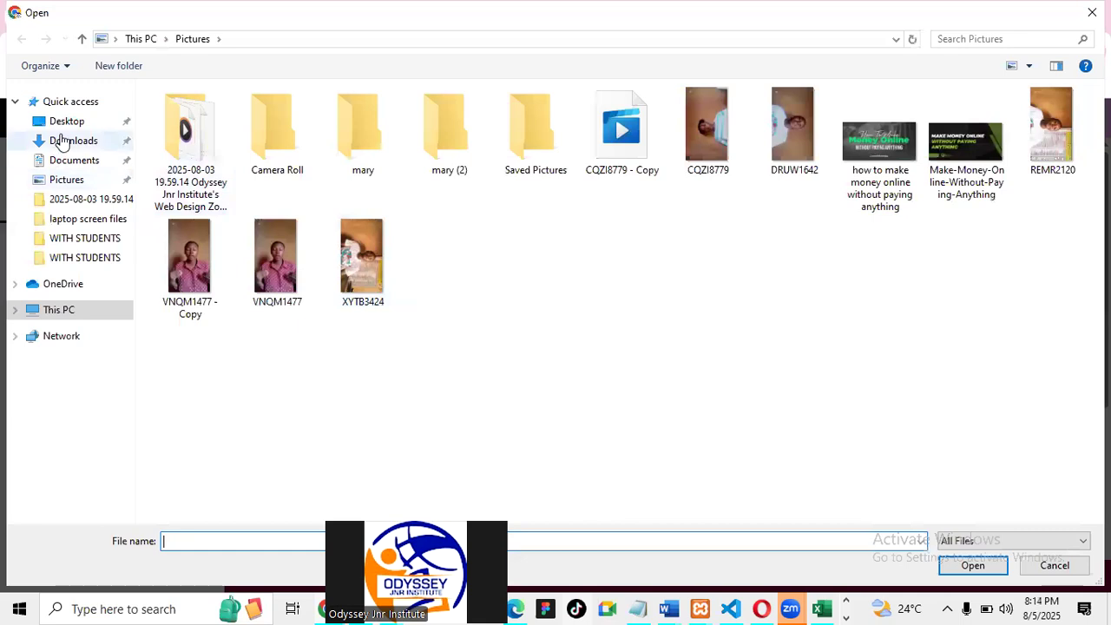
click(60, 141)
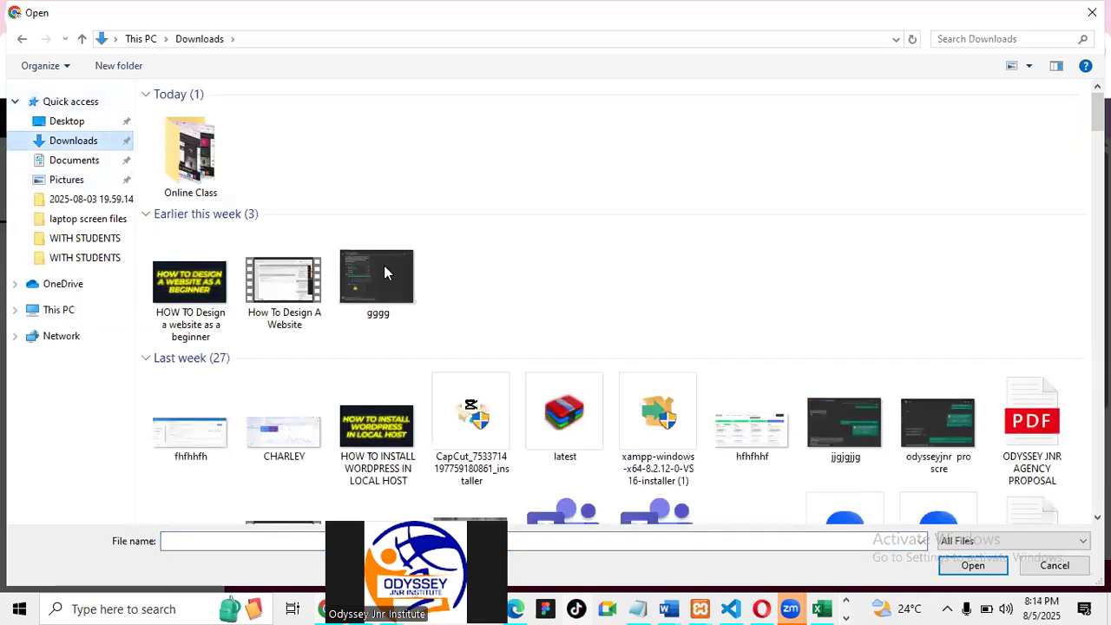
drag(1096, 113, 1097, 234)
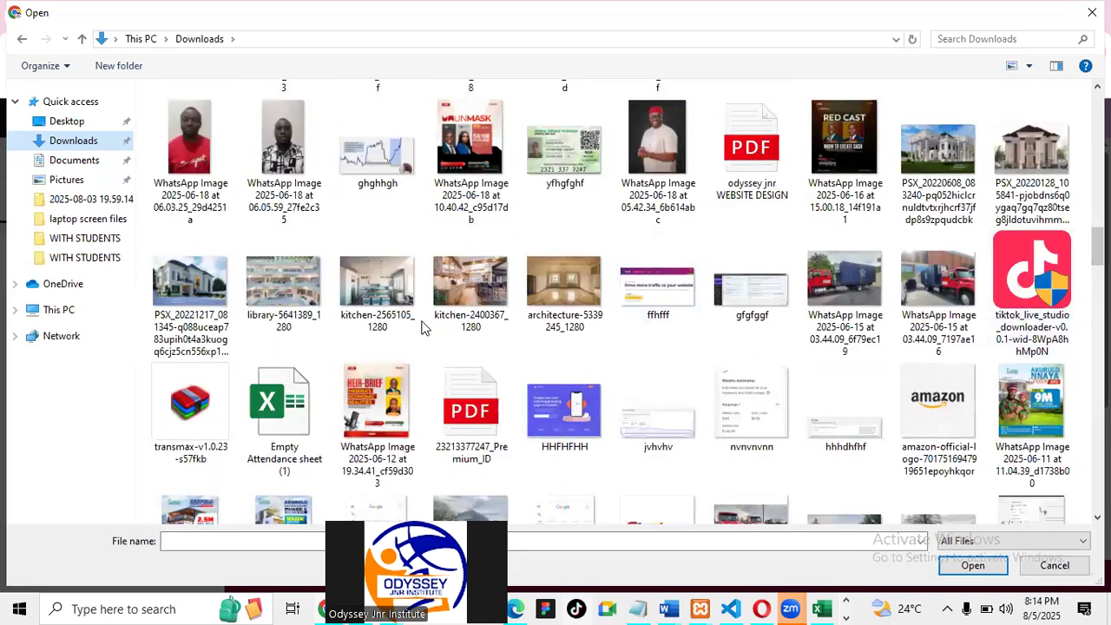
click(460, 301)
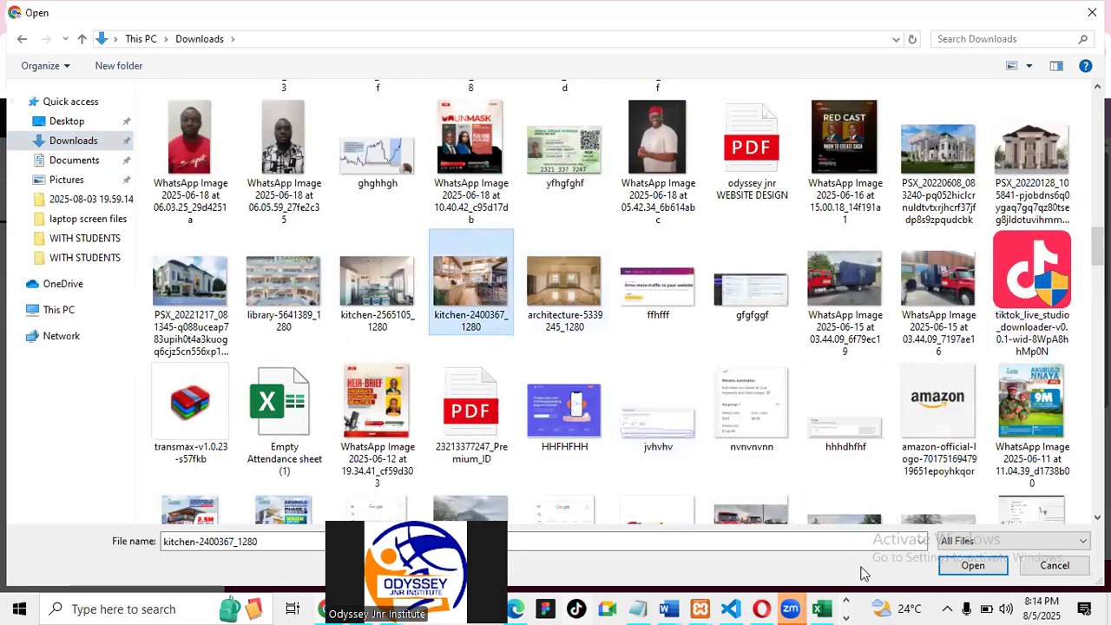
click(972, 566)
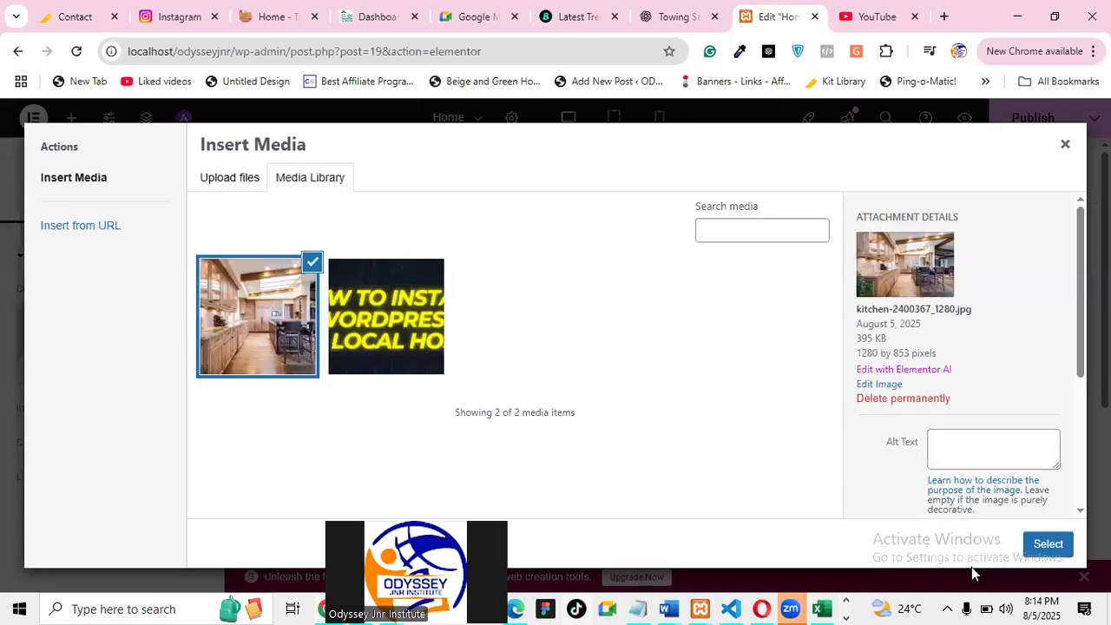
click(1045, 544)
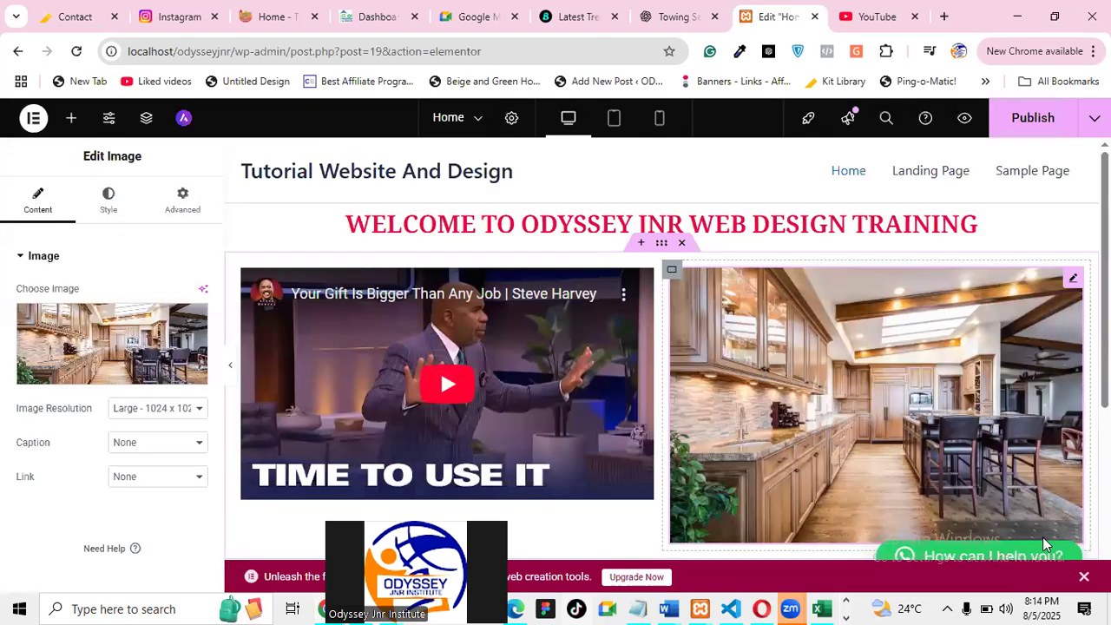
Step: Preview the Home page at tablet and then mobile widths
scroll(662, 365, down, 2)
scroll(662, 364, up, 1)
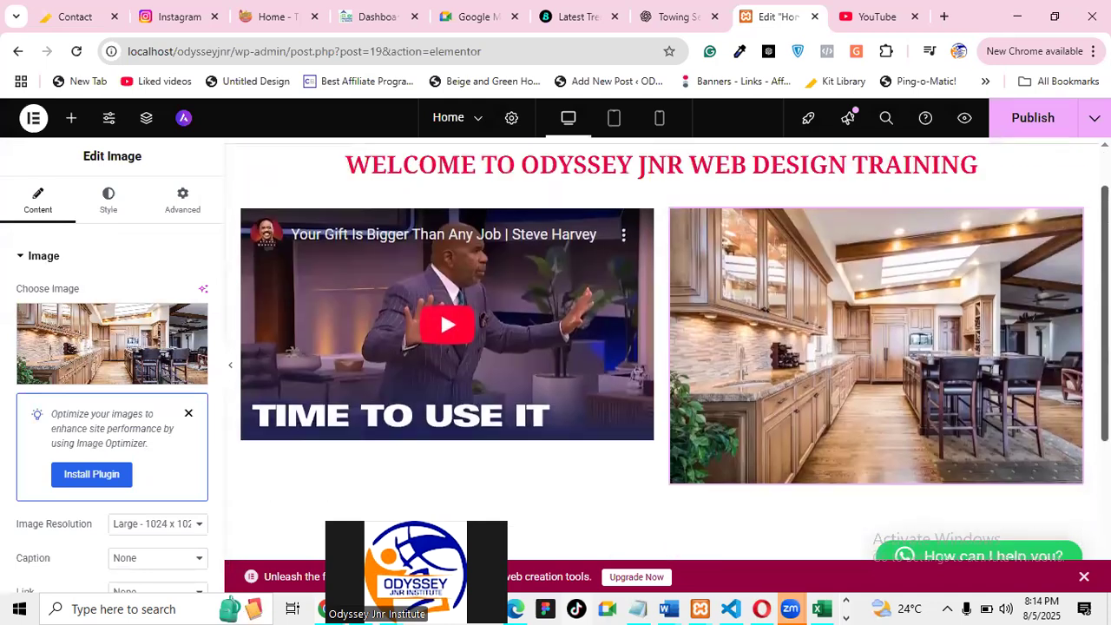
scroll(662, 364, up, 1)
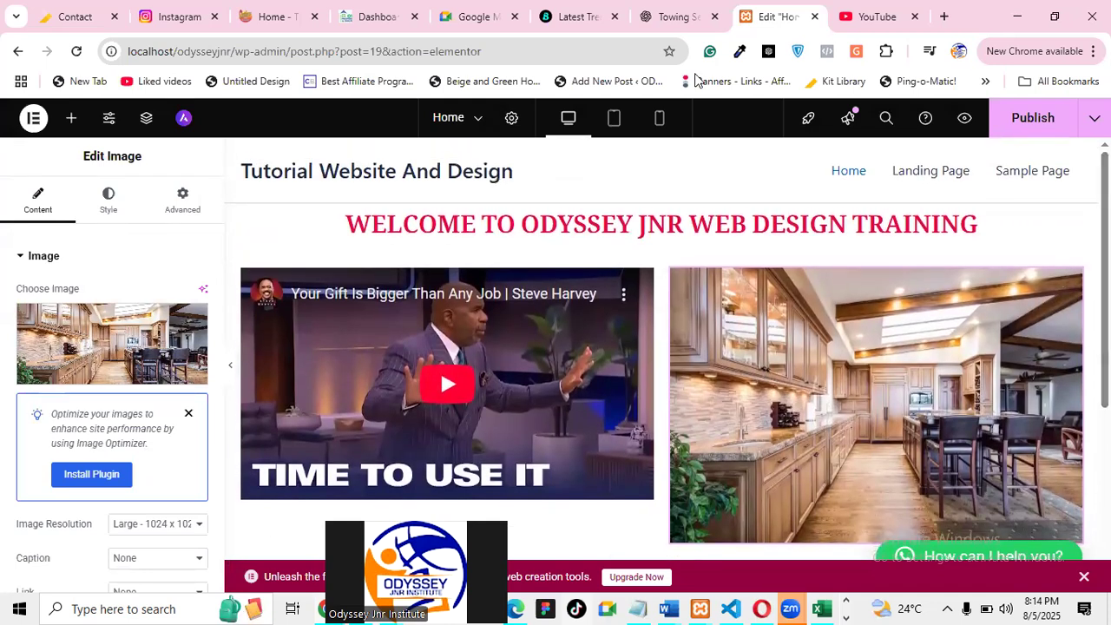
click(615, 122)
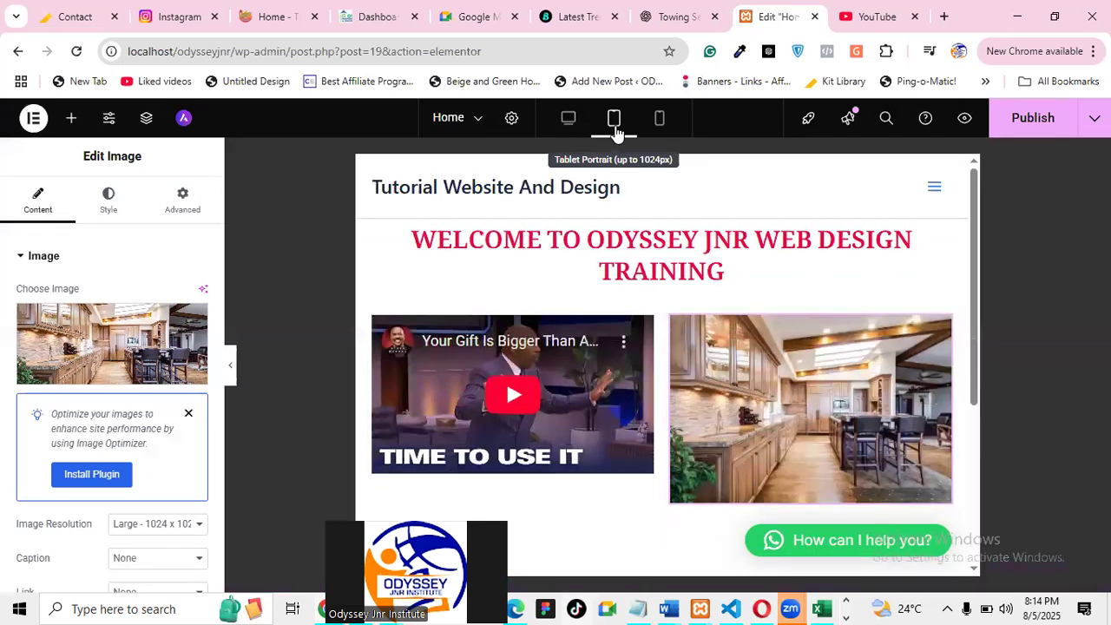
click(659, 121)
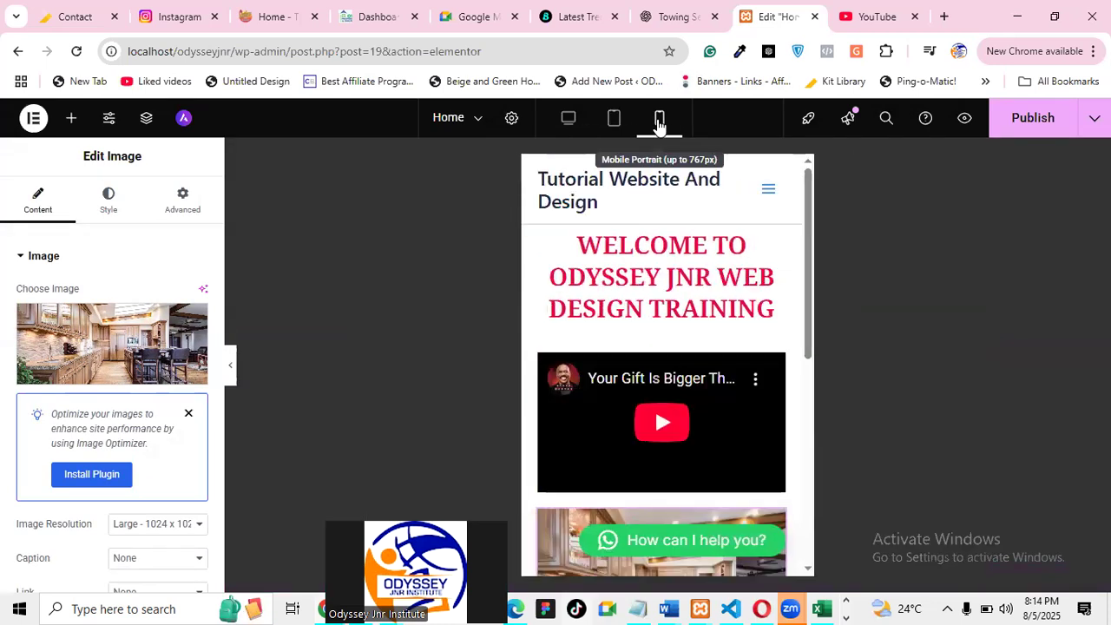
Step: Test the mobile navigation menu, then switch the preview back to the desktop layout
drag(809, 272, 808, 359)
scroll(799, 303, up, 3)
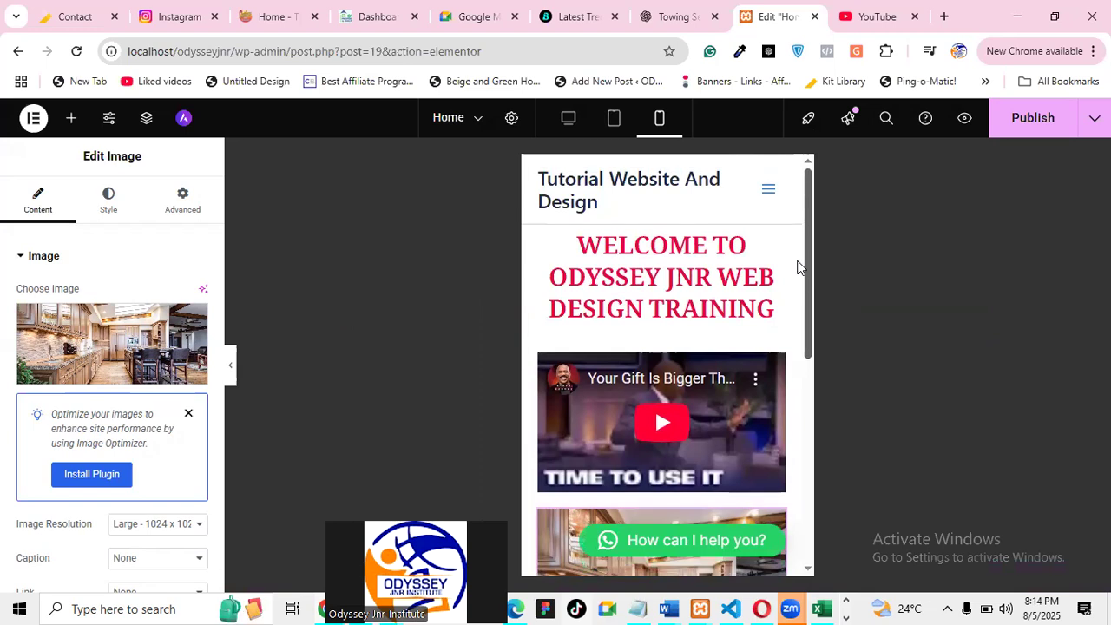
click(765, 190)
click(765, 190)
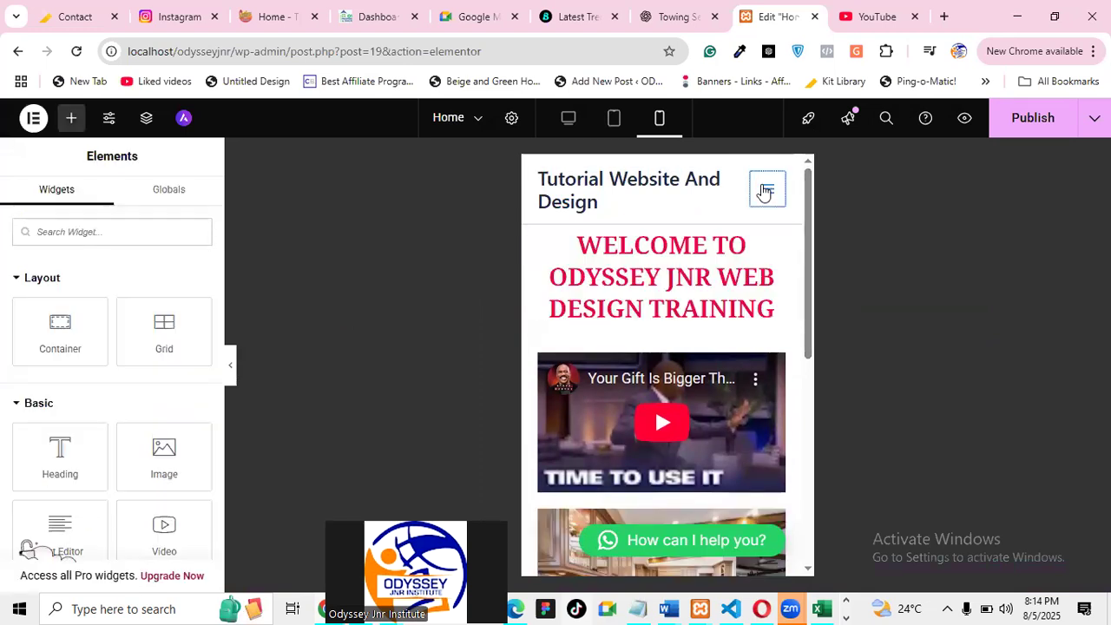
click(613, 119)
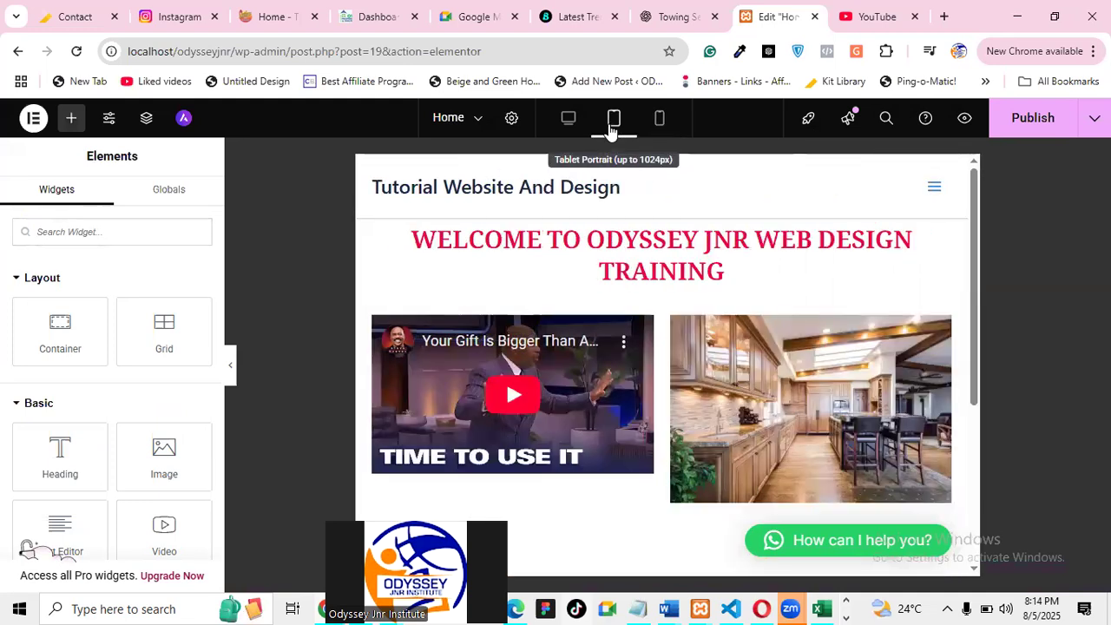
click(565, 118)
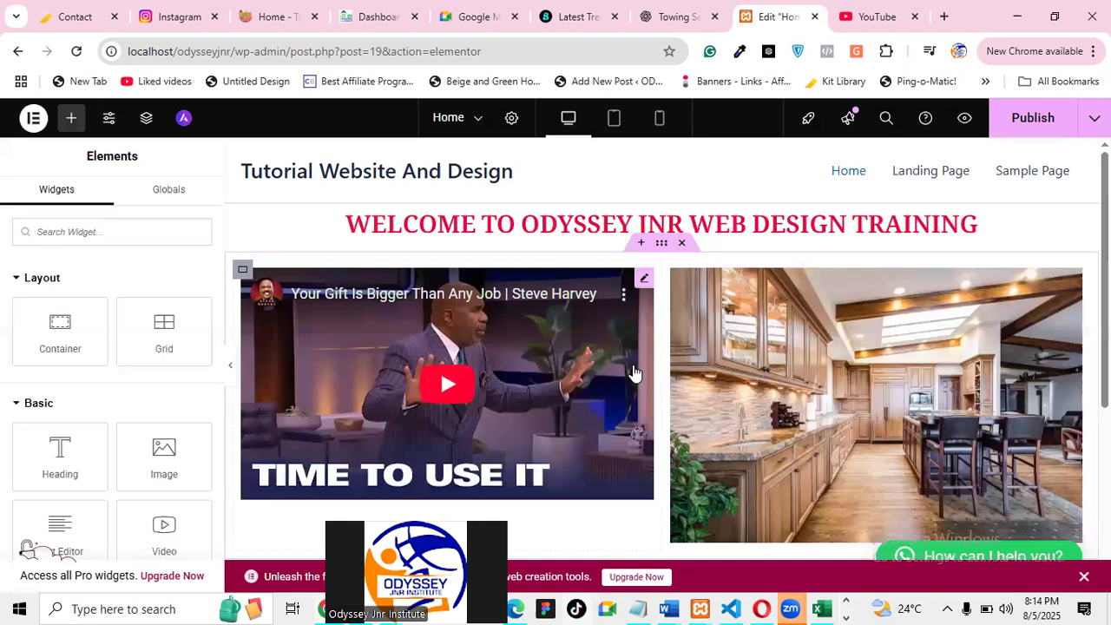
Step: Set the kitchen image's width to 85% in its Style settings
click(1069, 278)
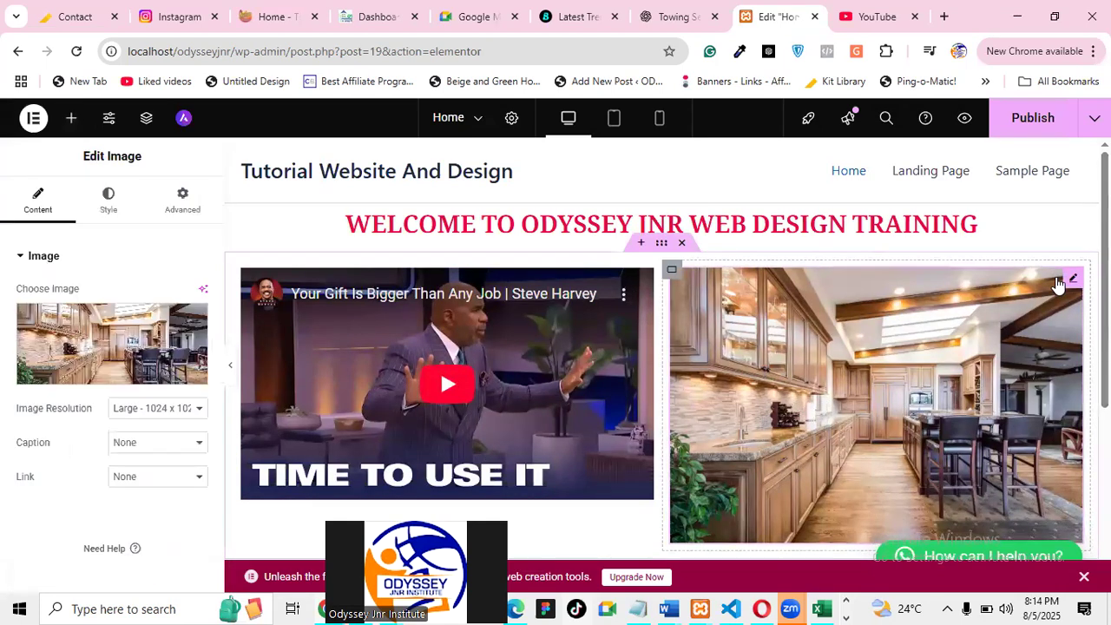
click(110, 208)
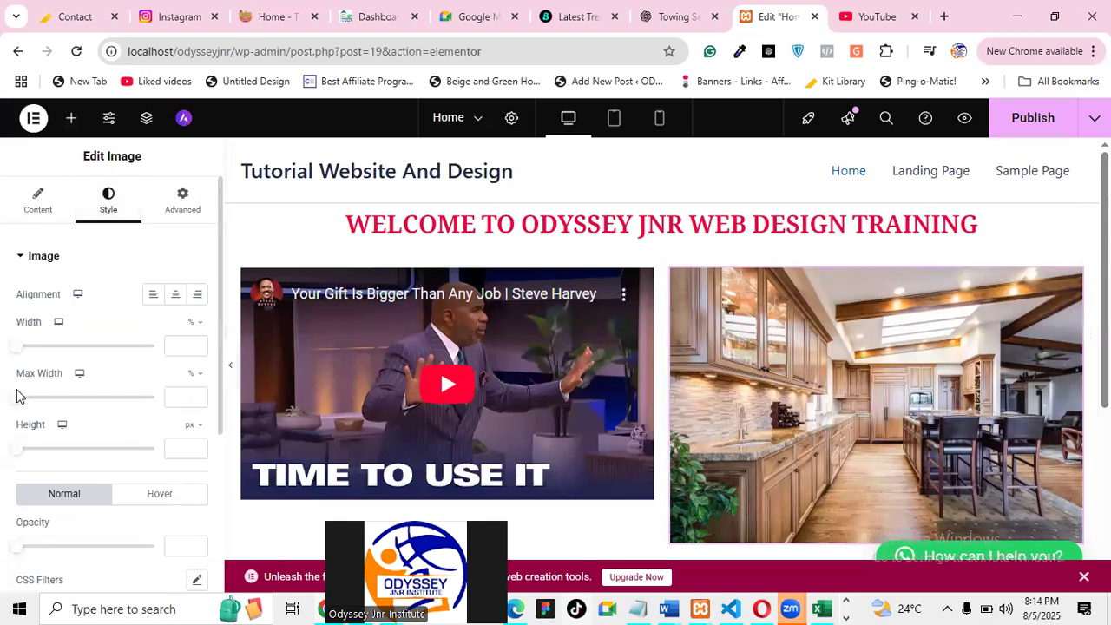
drag(19, 350, 134, 365)
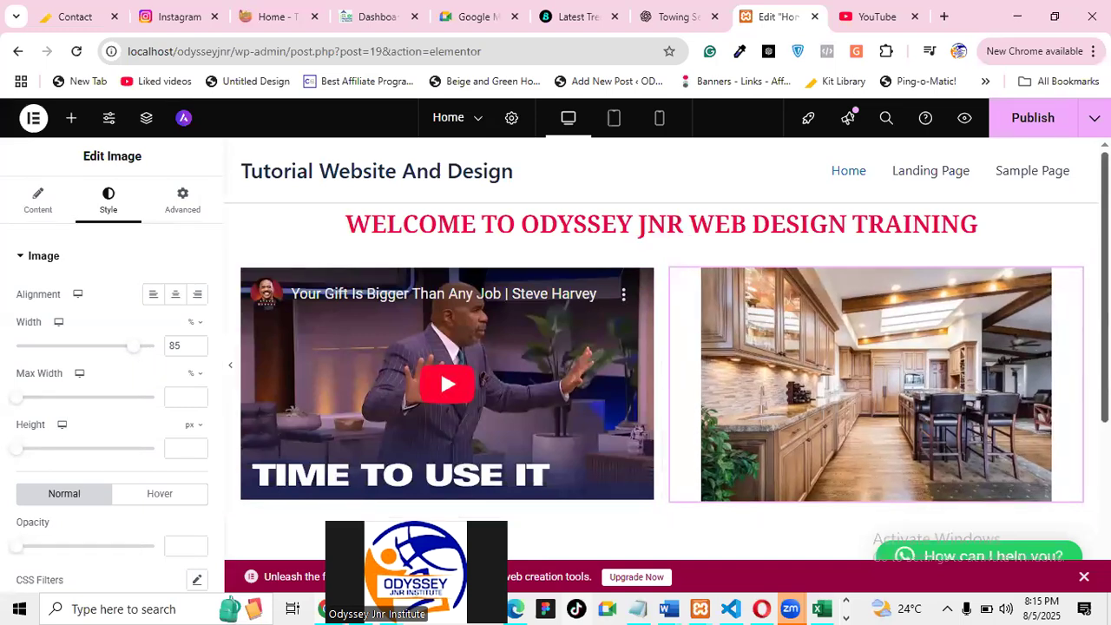
scroll(440, 358, down, 1)
scroll(440, 357, down, 1)
scroll(440, 357, up, 1)
scroll(661, 357, down, 1)
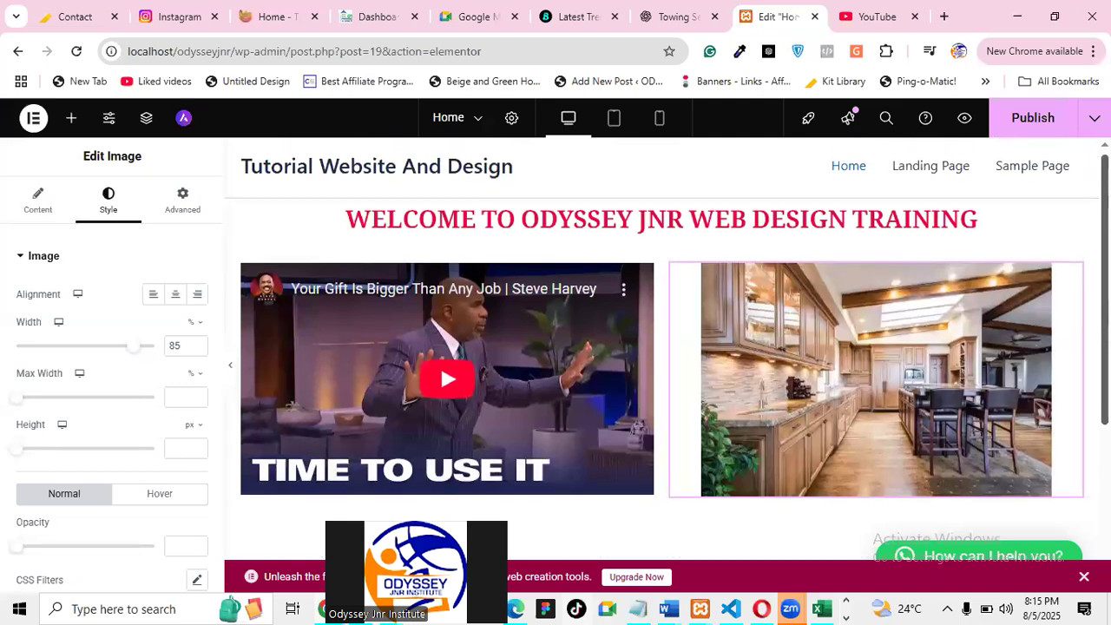
scroll(661, 357, down, 2)
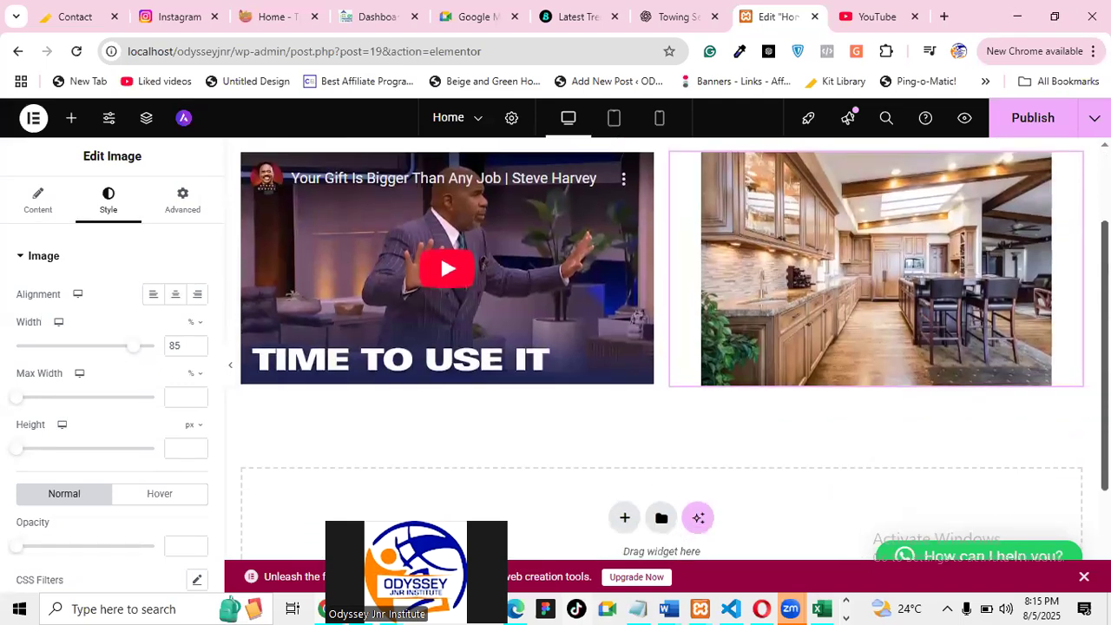
scroll(440, 240, up, 1)
scroll(440, 239, down, 2)
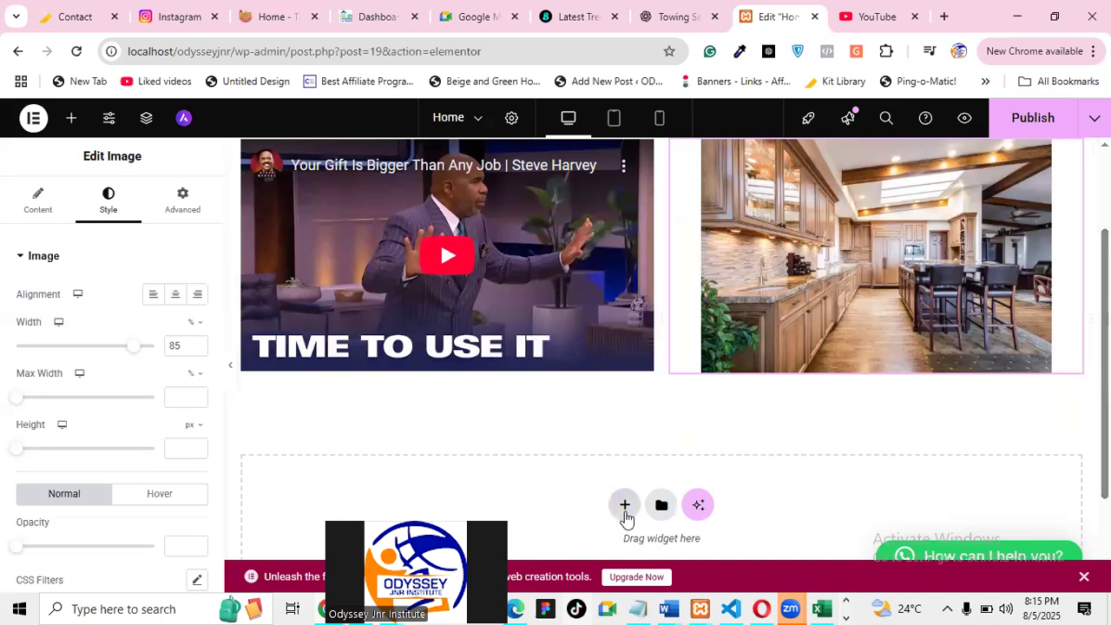
Step: Insert an empty one-column flexbox container beneath the video and kitchen photo row
click(623, 507)
scroll(717, 324, down, 2)
click(598, 412)
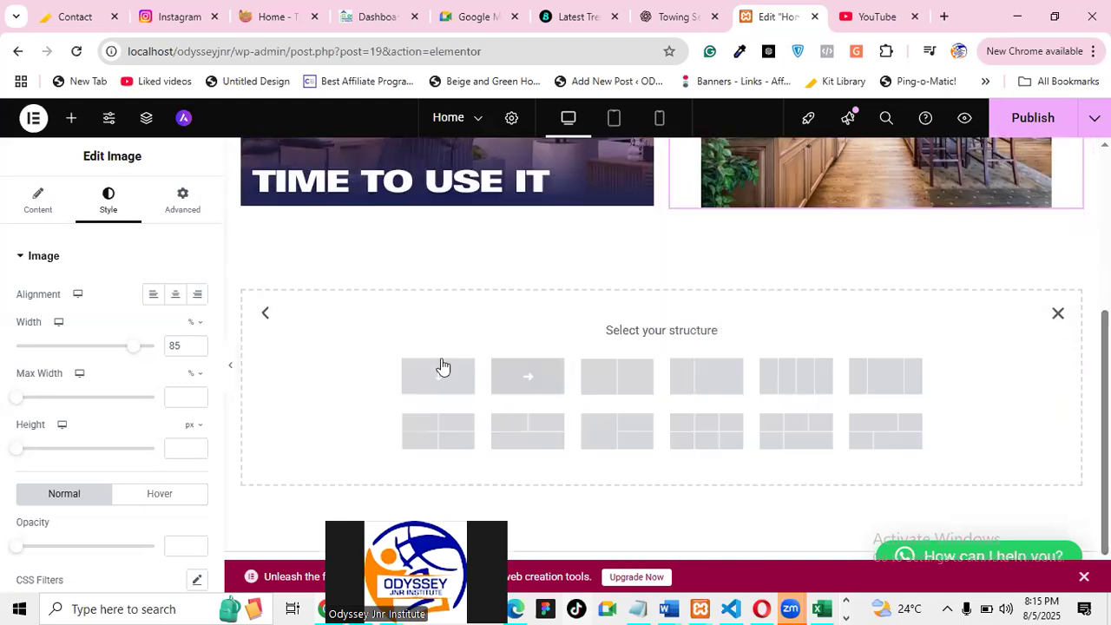
click(436, 382)
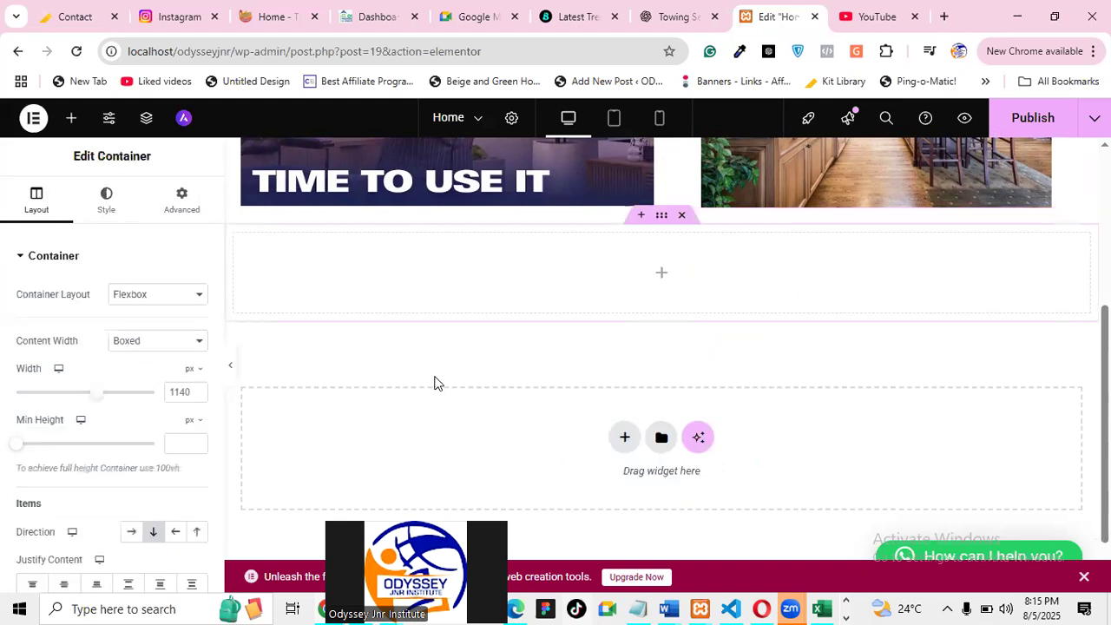
Step: Search widgets for MAP and drop the Google Maps widget into the new container
click(73, 121)
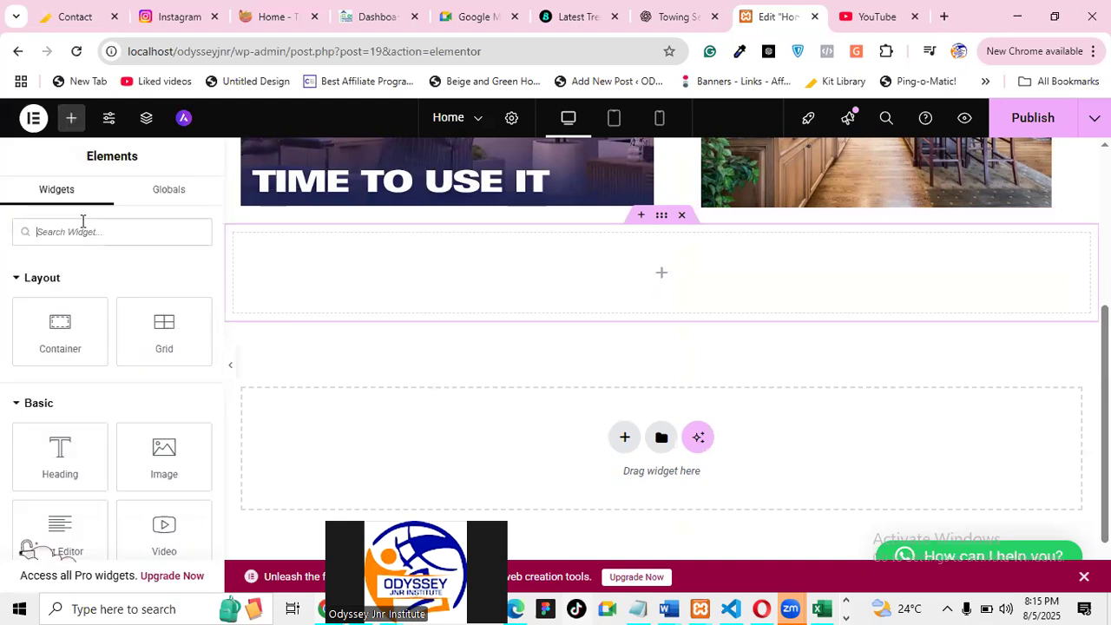
text(MAP)
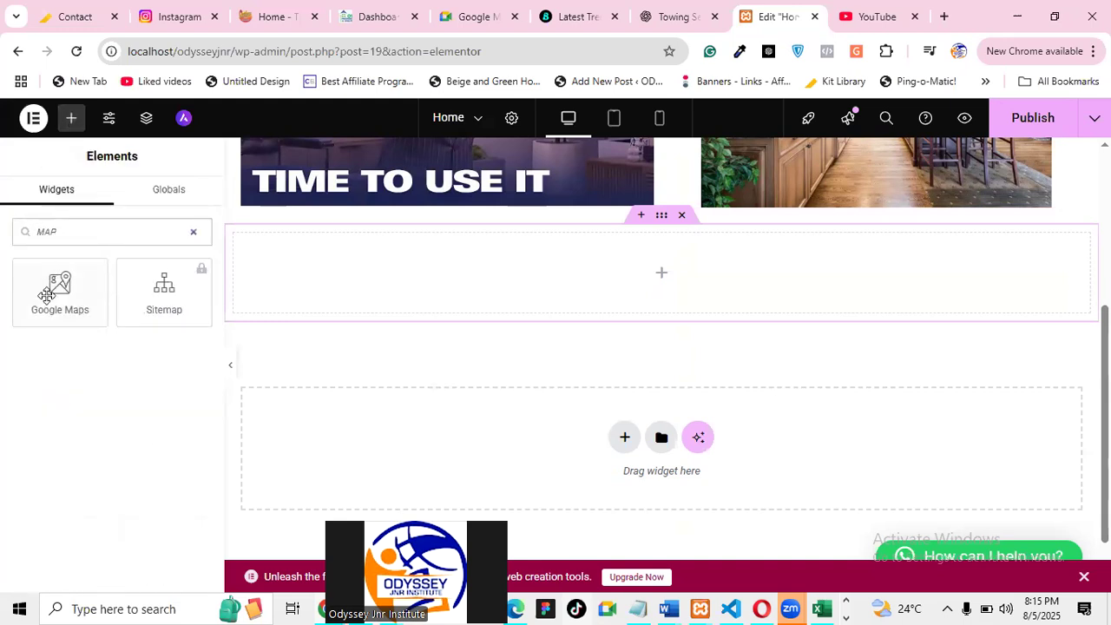
drag(47, 295, 376, 276)
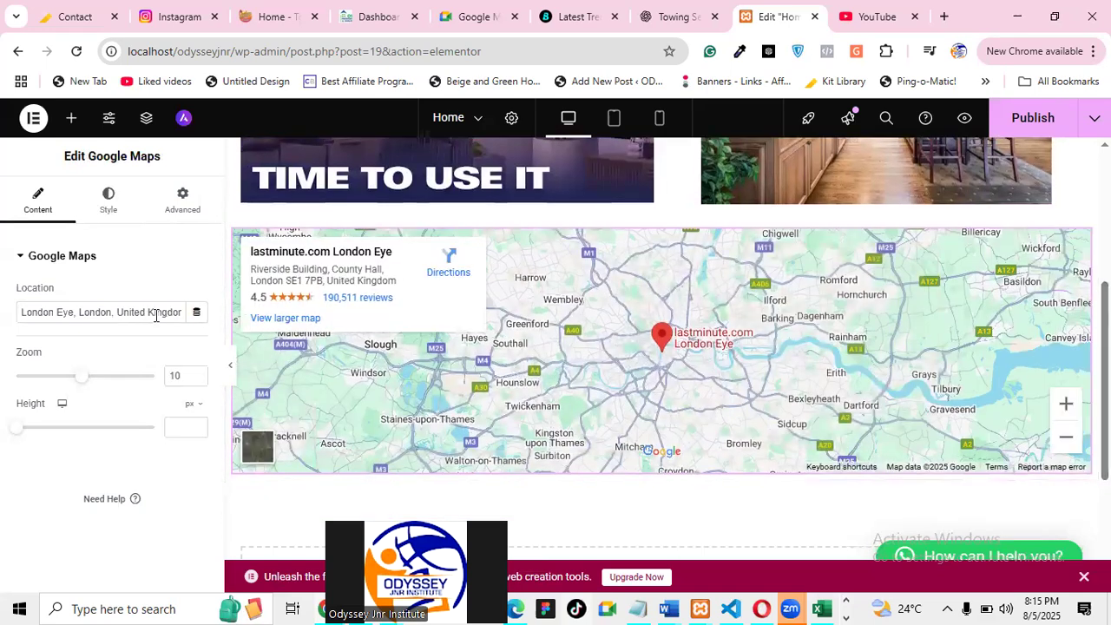
Step: Replace the map's London location with 'OWERRI IMO STATE'
triple_click(156, 315)
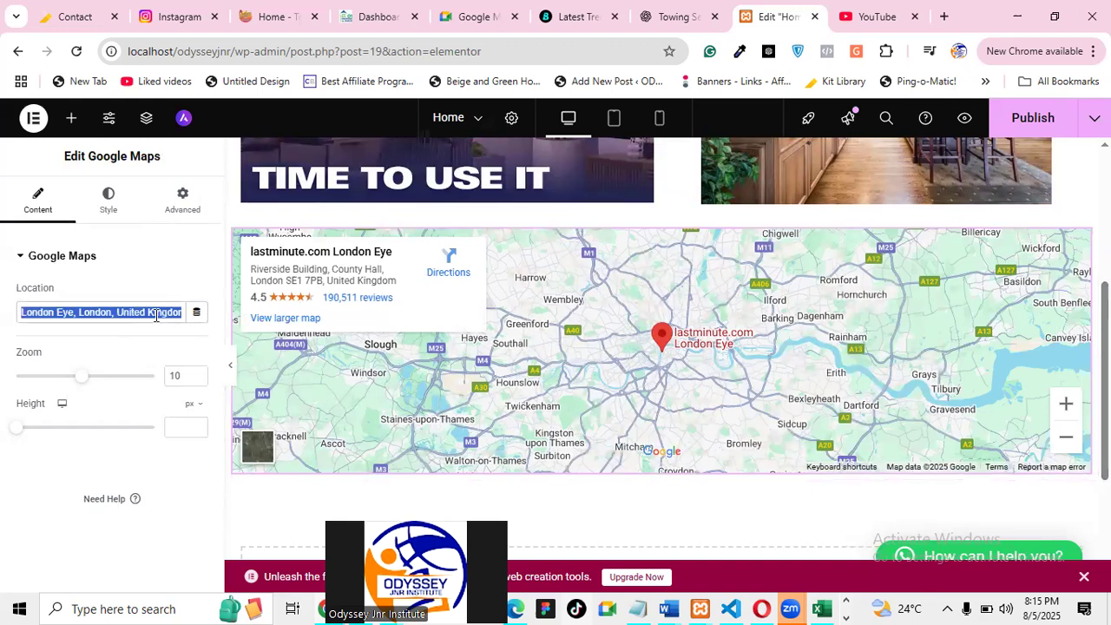
text(t)
text(MO)
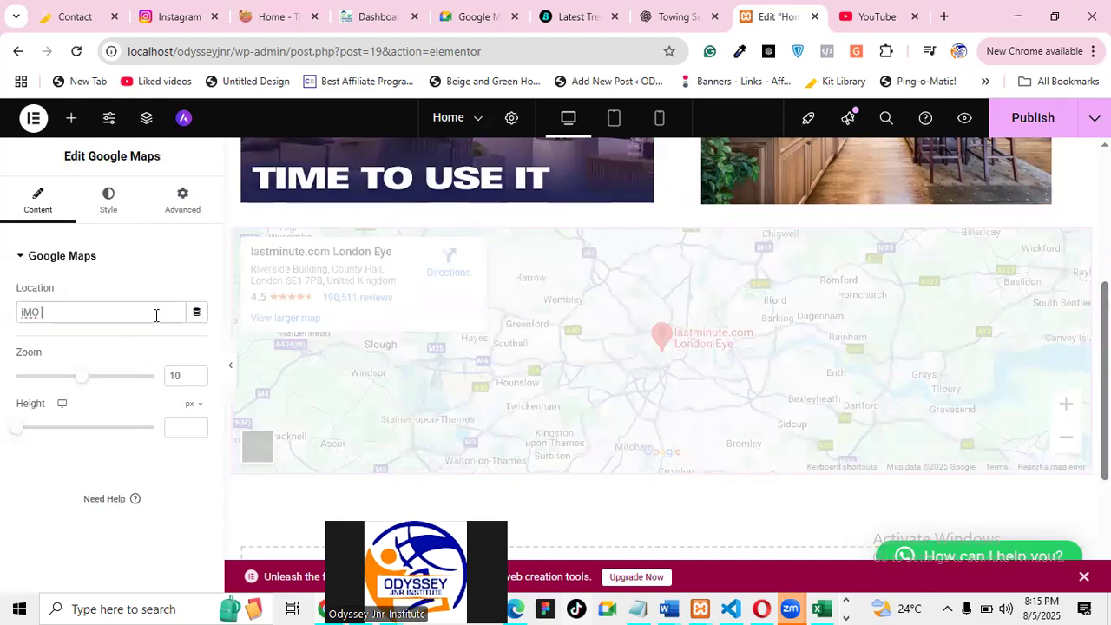
text( DTAT)
key(BackSpace)
key(BackSpace)
key(BackSpace)
text(STATE)
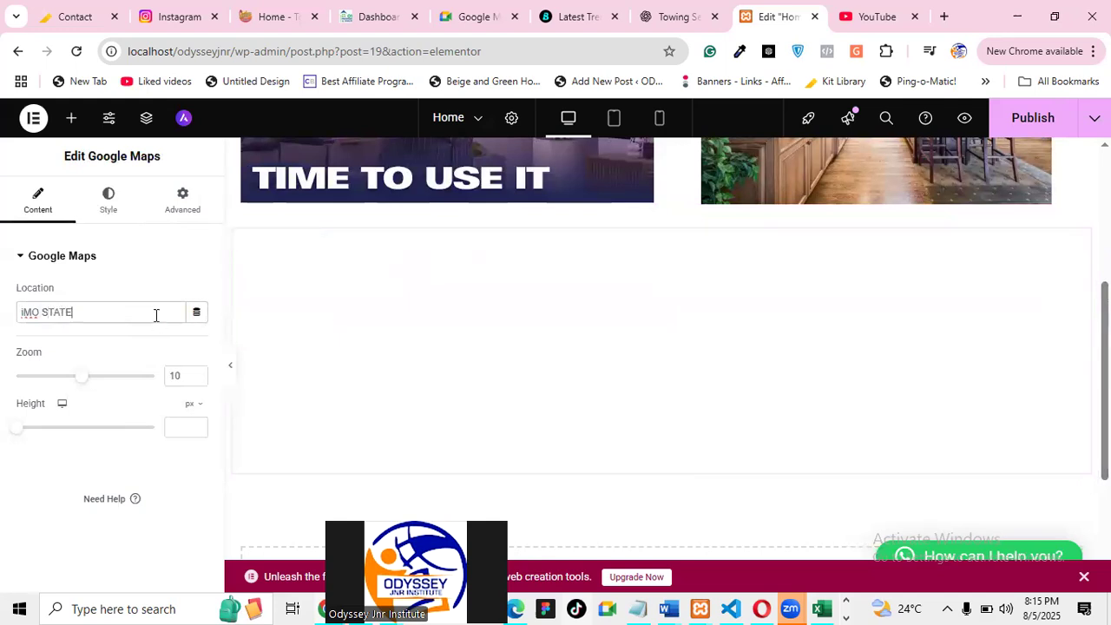
key(BackSpace)
key(BackSpace)
key(BackSpace)
key(BackSpace)
key(BackSpace)
key(BackSpace)
key(BackSpace)
key(BackSpace)
key(BackSpace)
key(BackSpace)
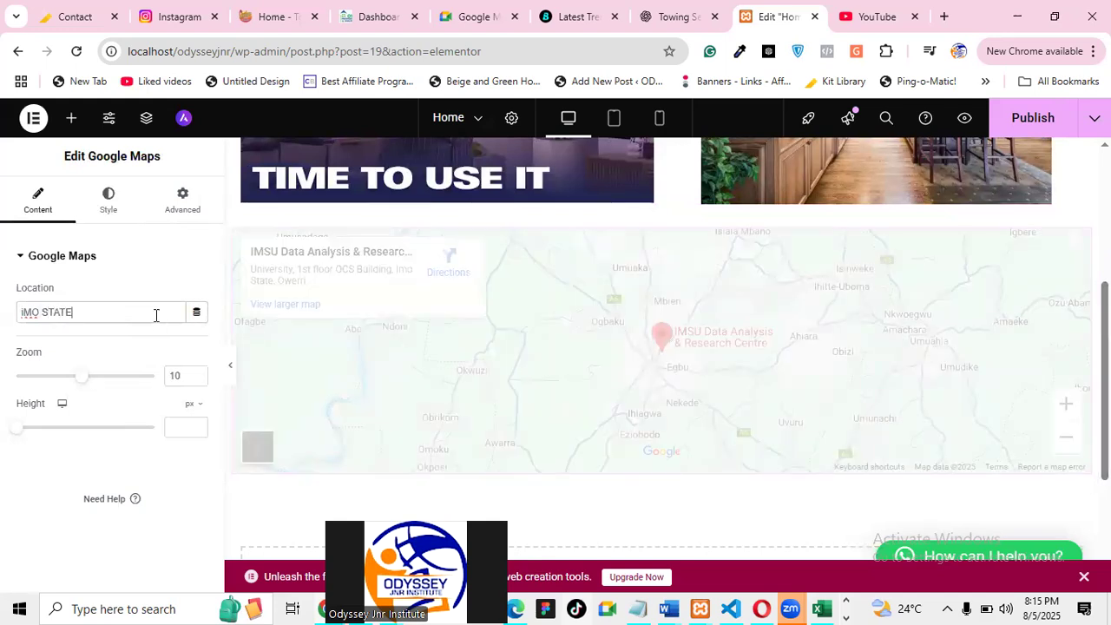
text(OWERR)
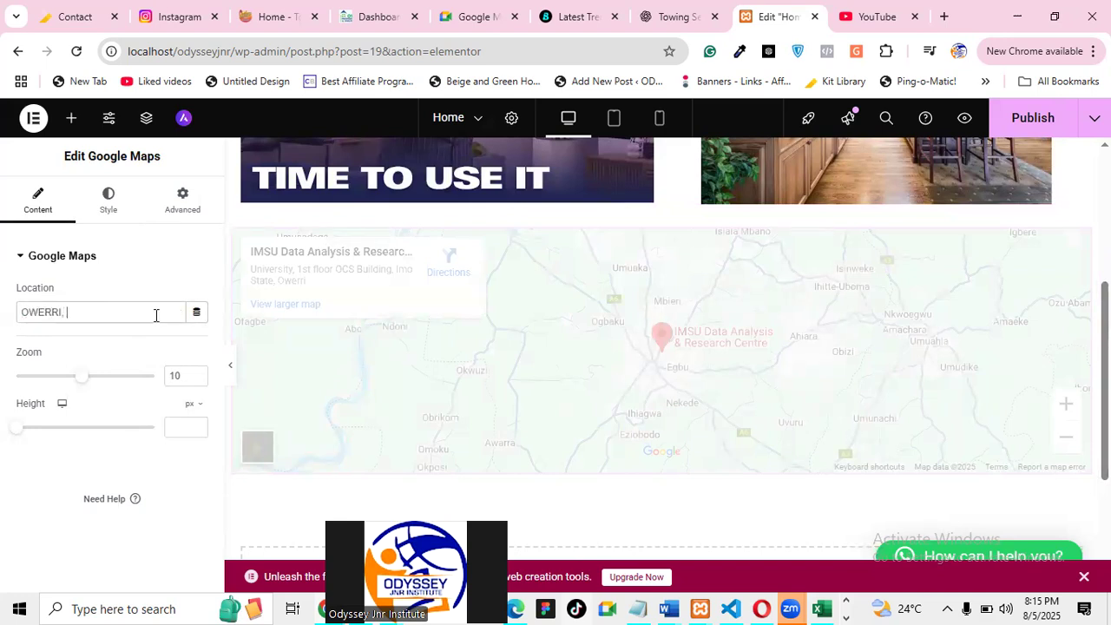
text(I IMO STATE)
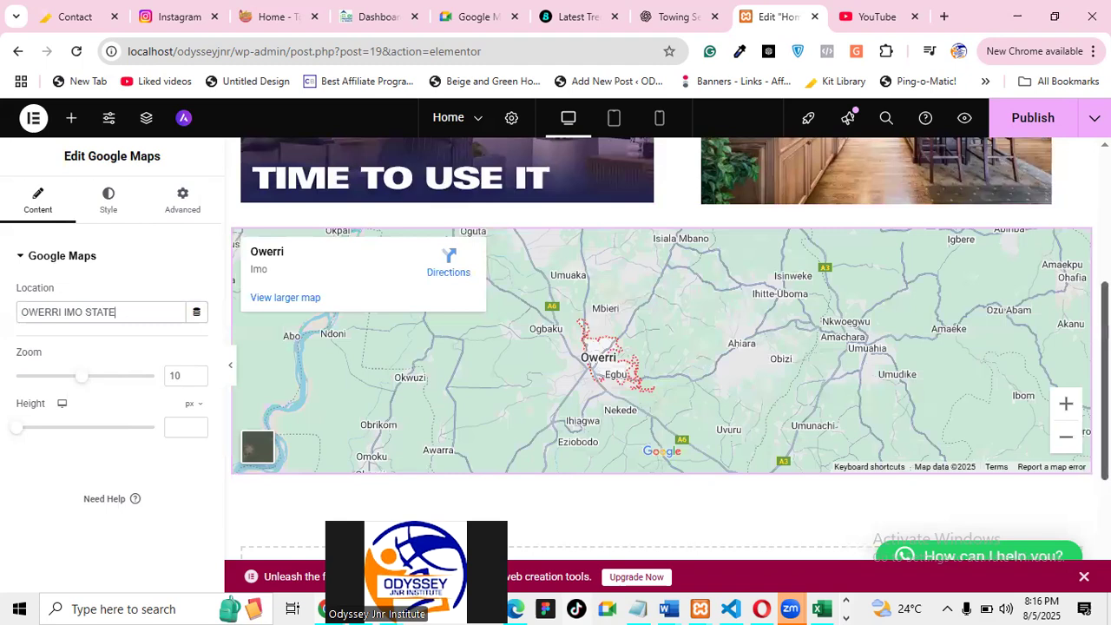
scroll(662, 347, up, 2)
scroll(662, 347, up, 2)
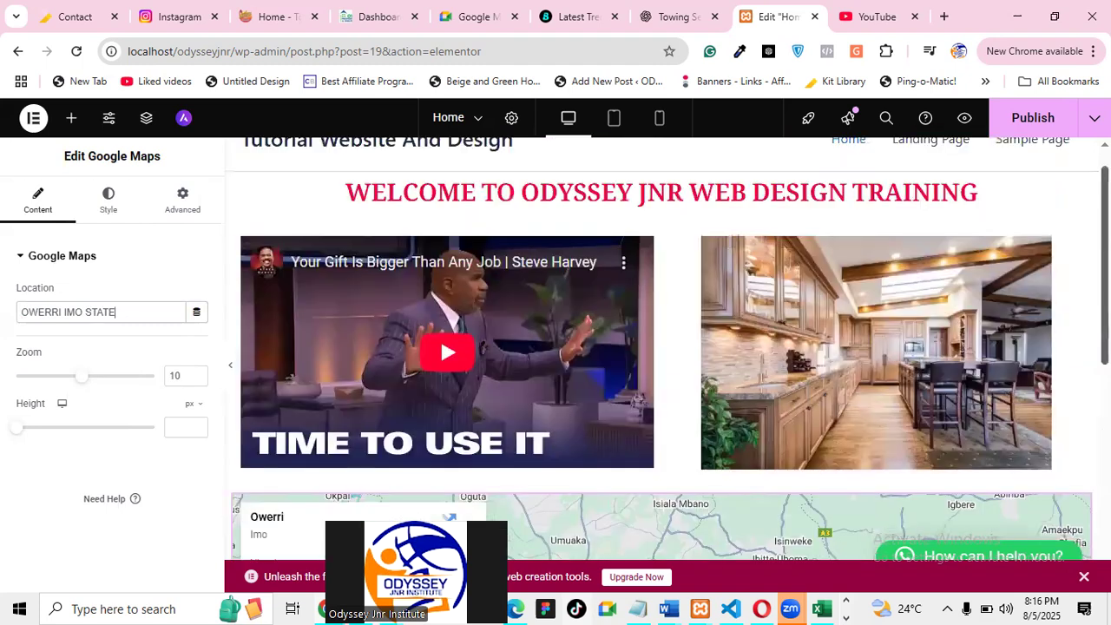
scroll(663, 347, up, 1)
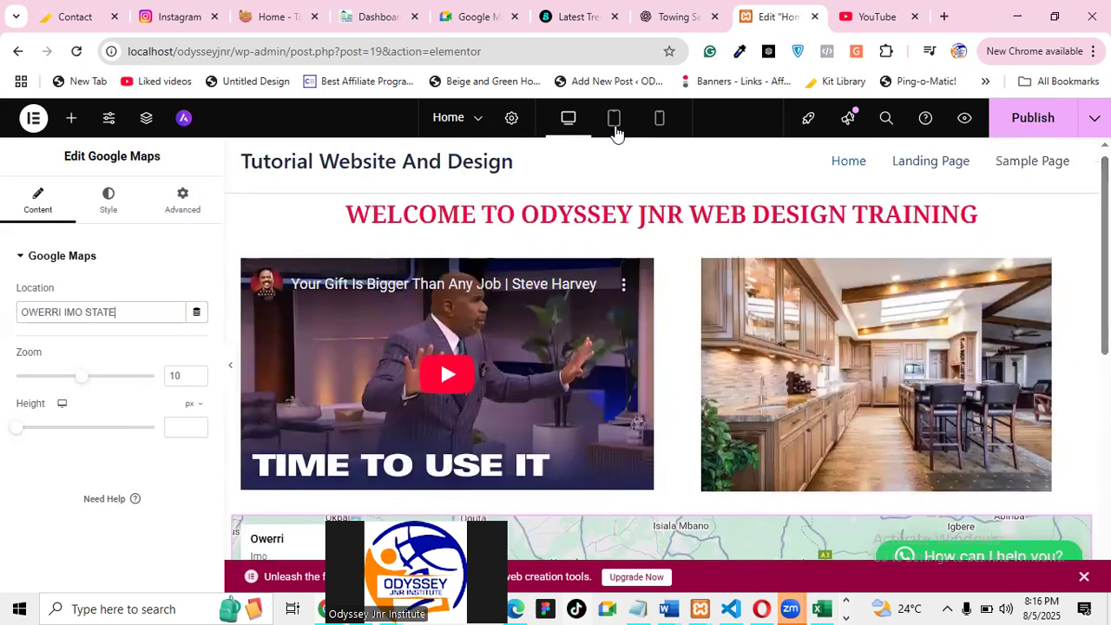
click(614, 121)
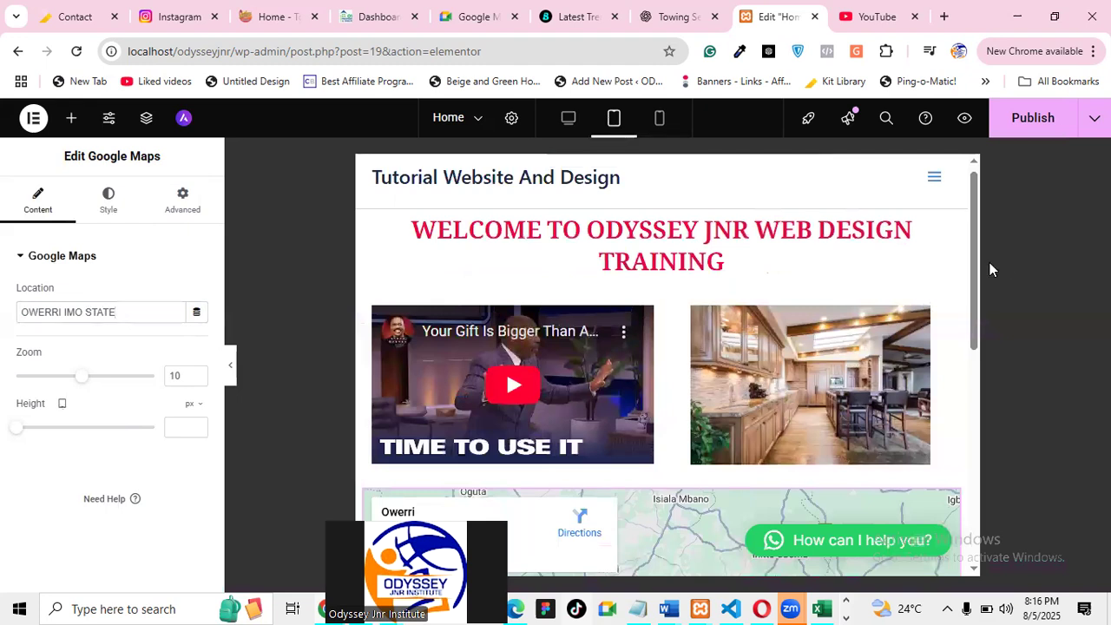
drag(971, 347, 971, 298)
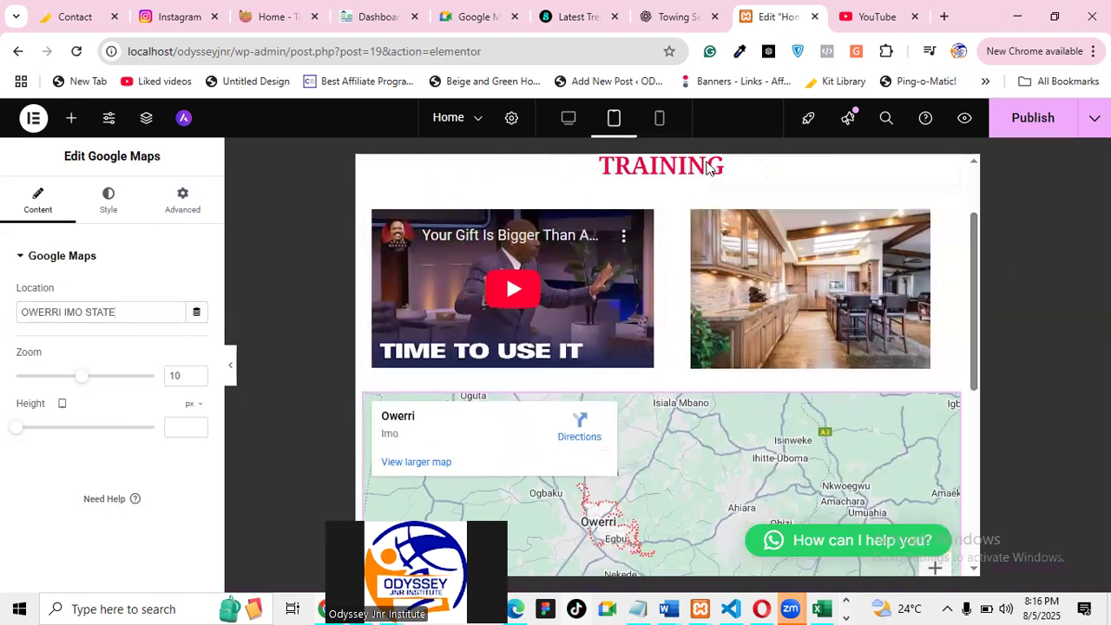
click(661, 119)
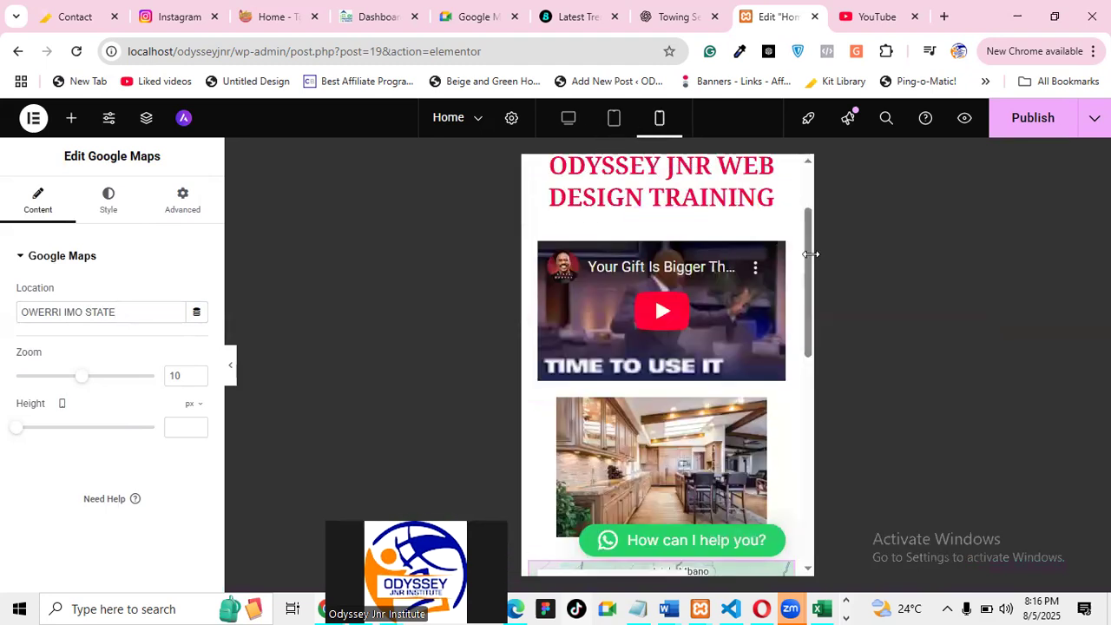
drag(805, 252, 809, 192)
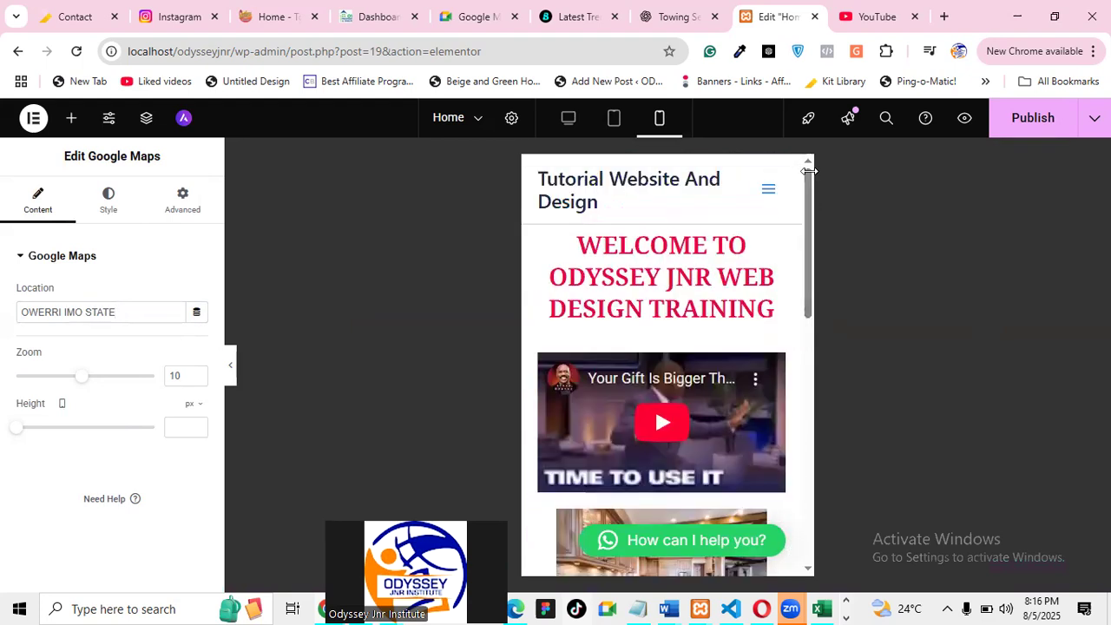
click(565, 118)
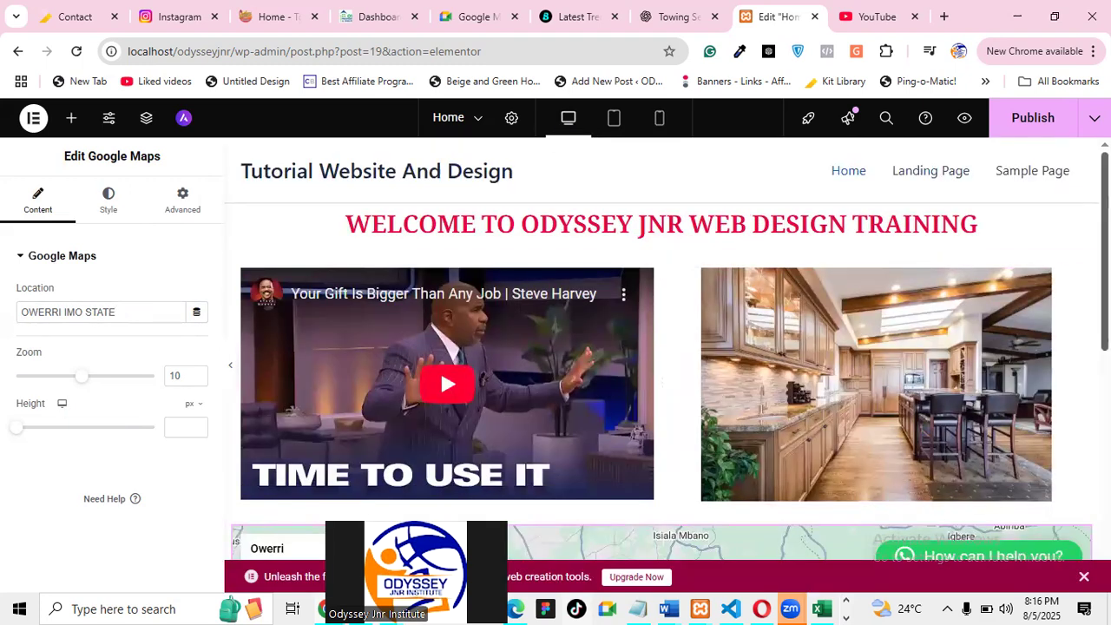
scroll(661, 365, down, 3)
scroll(661, 365, up, 2)
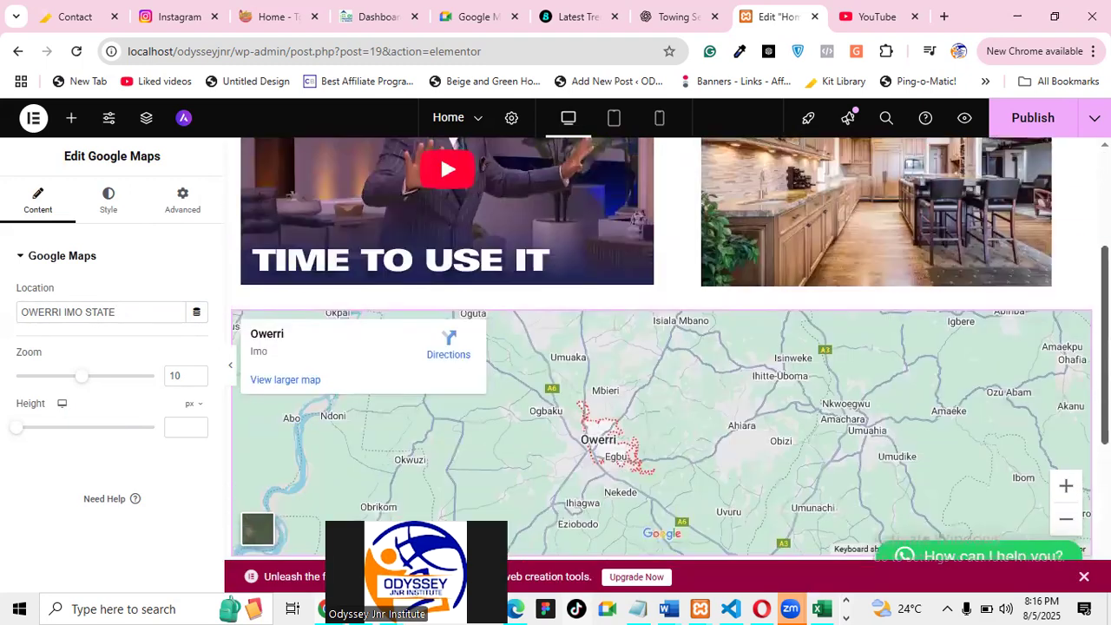
scroll(661, 347, up, 1)
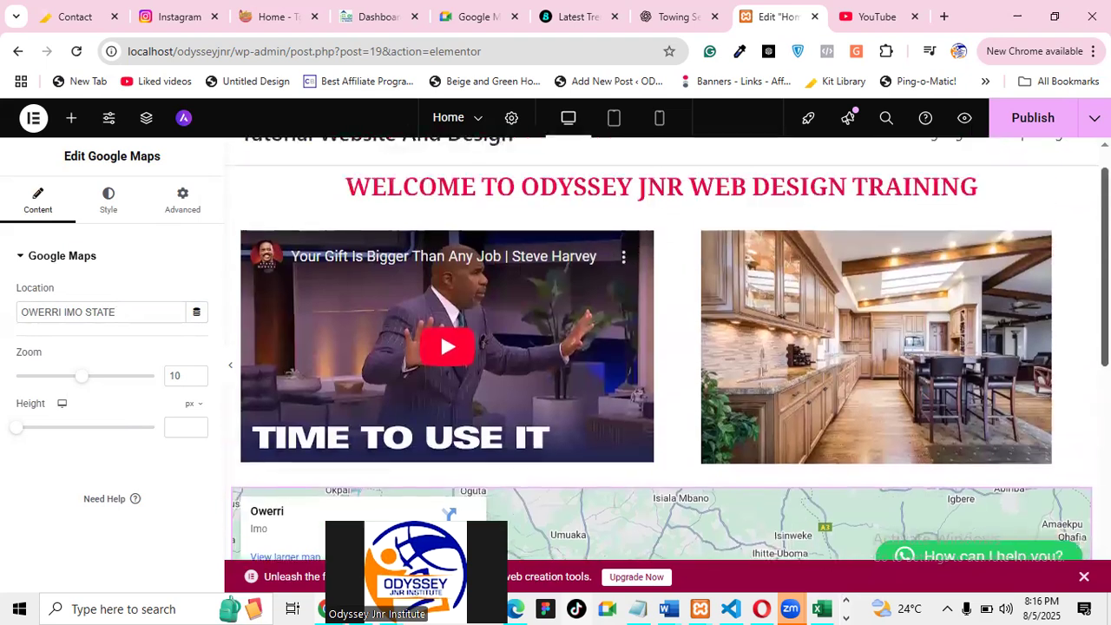
scroll(662, 347, down, 3)
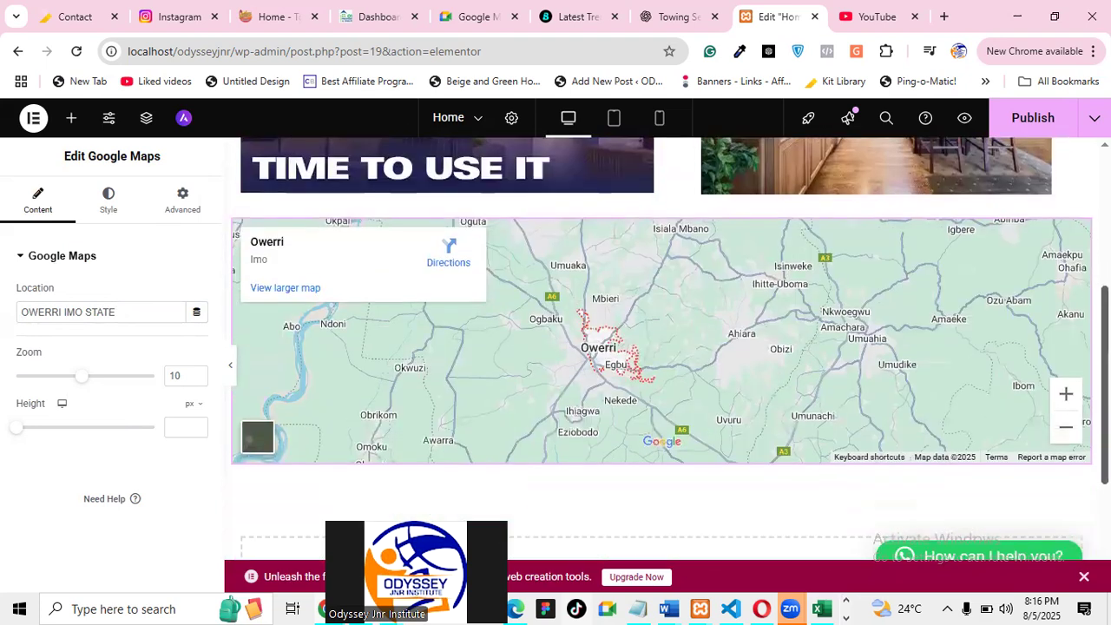
scroll(786, 442, down, 2)
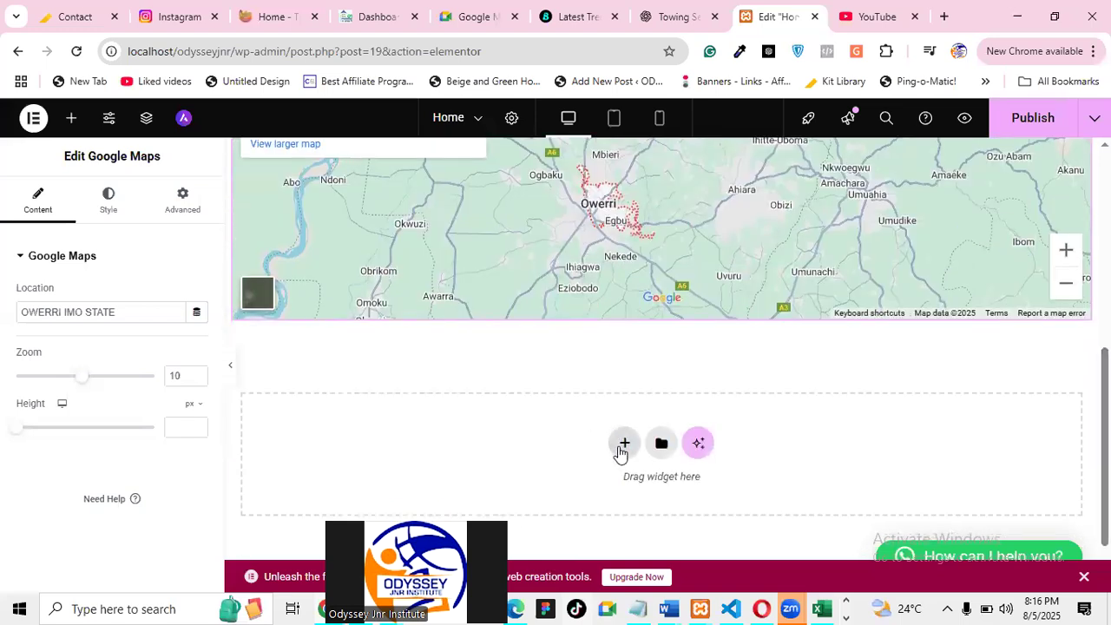
Step: Create a one-column flexbox container below the map and bring up the widget list
click(621, 446)
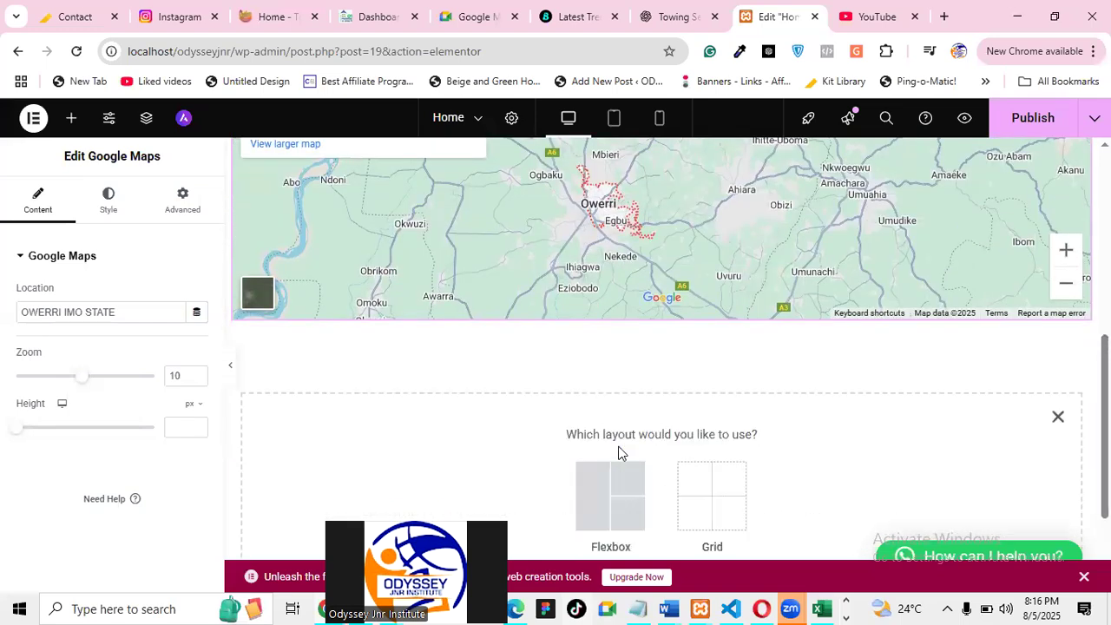
click(602, 508)
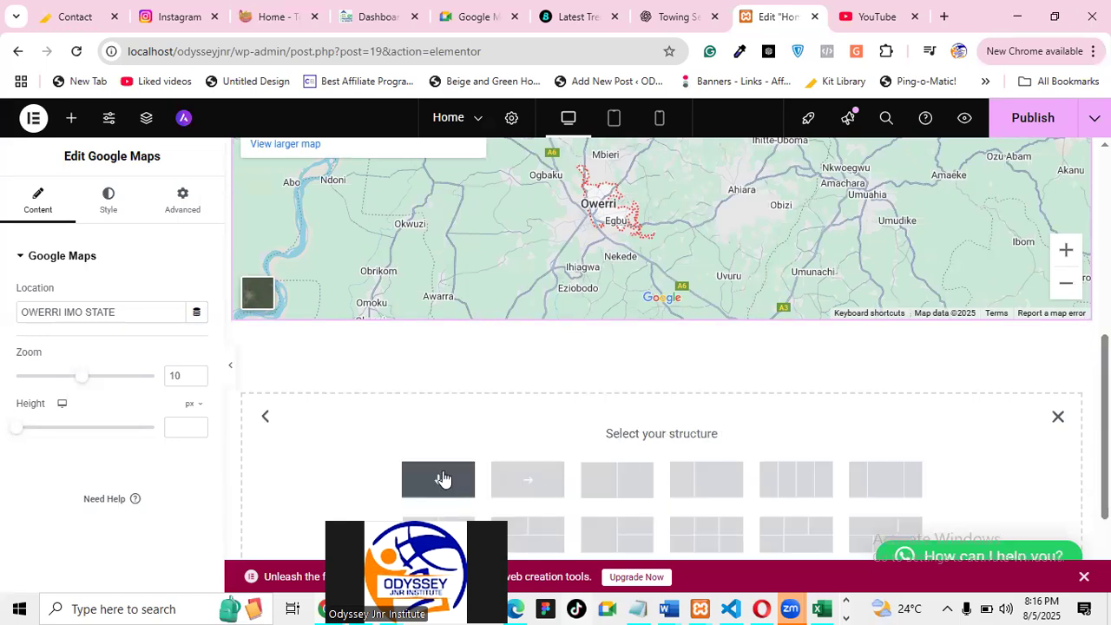
click(442, 478)
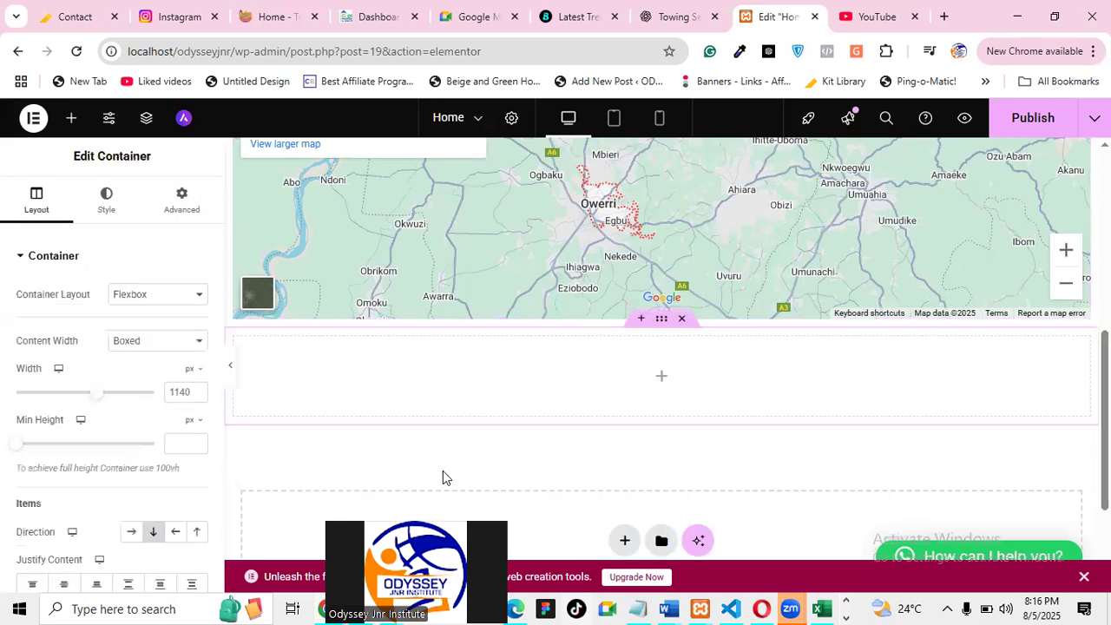
click(73, 121)
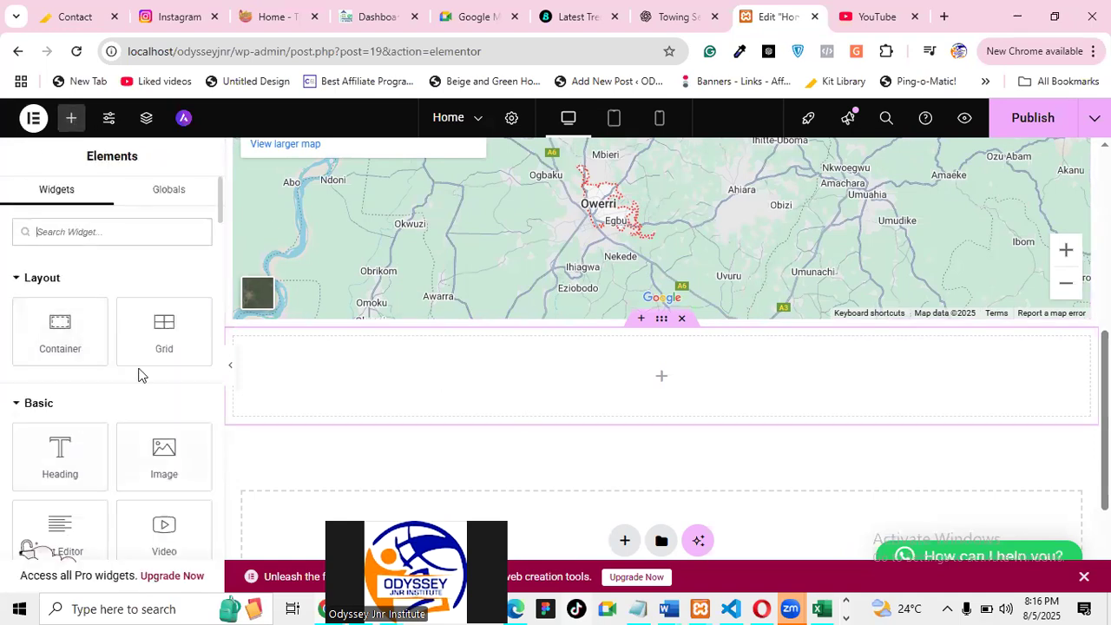
Step: Search widgets for 'BUTT' and drop a Button widget into the empty container
click(94, 230)
text(B)
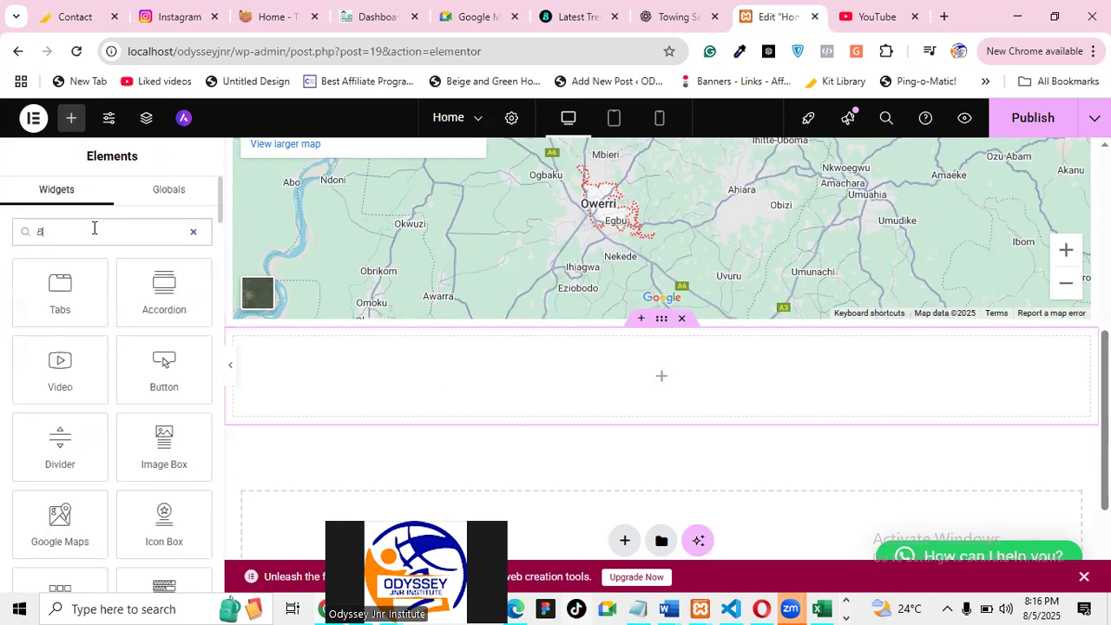
text(UTT)
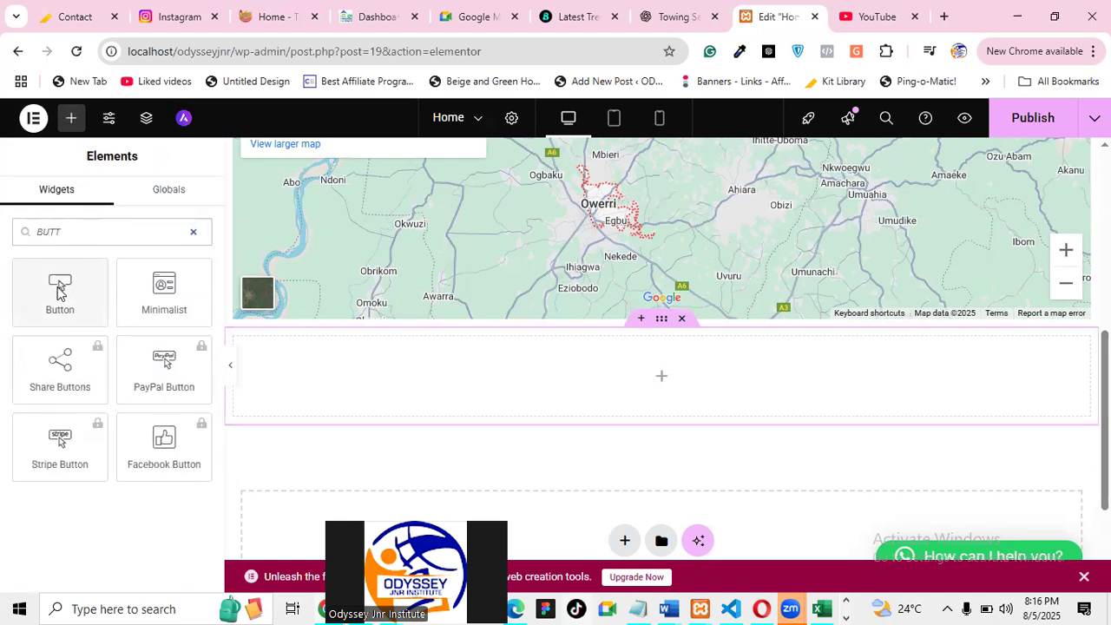
drag(56, 285, 479, 391)
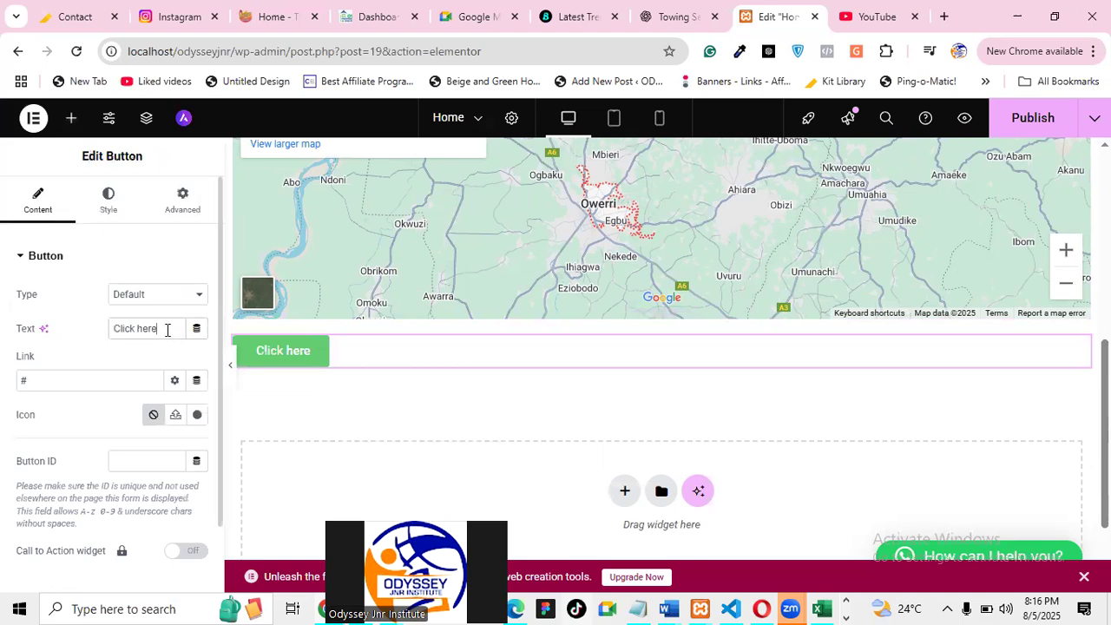
Step: Change the button label from 'Click here' to 'Join our website Design Training For Free!'
drag(168, 330, 114, 330)
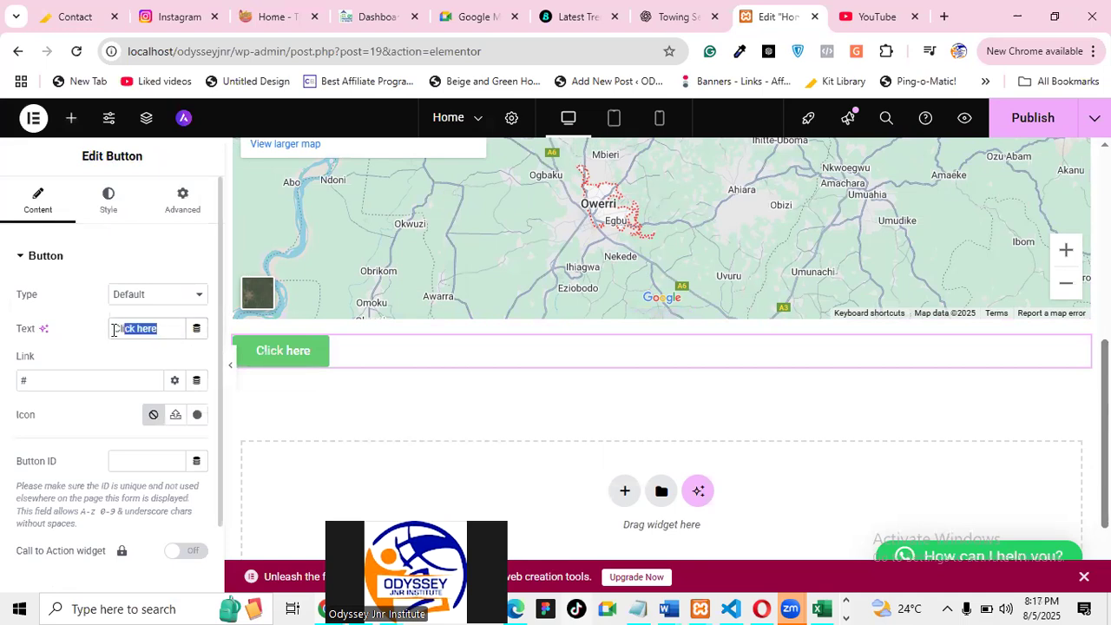
key(BackSpace)
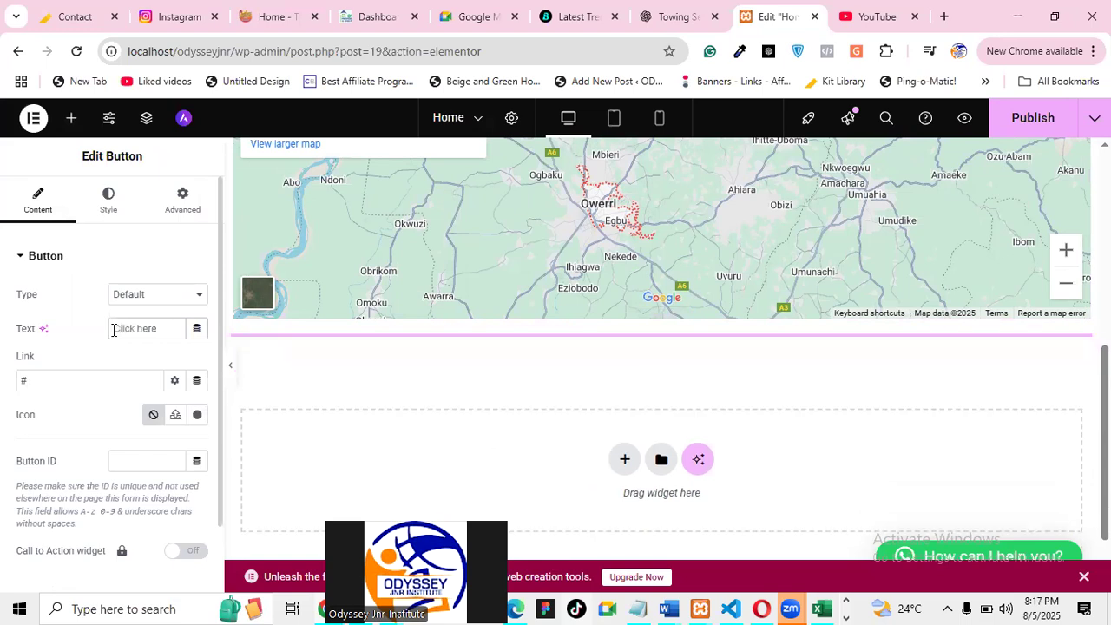
text(Join)
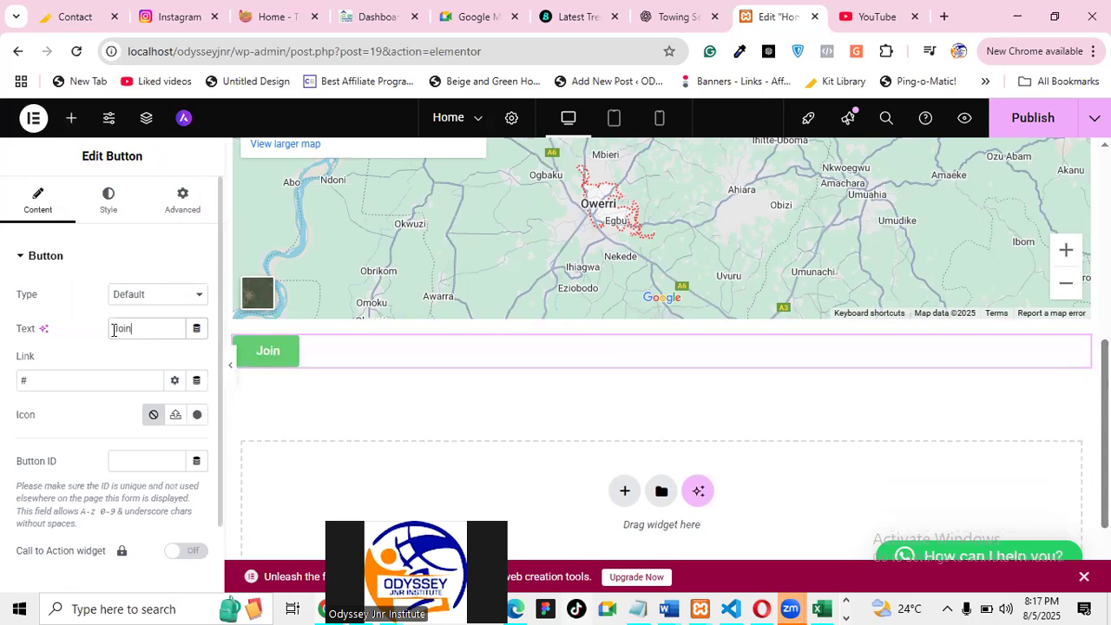
text( our website)
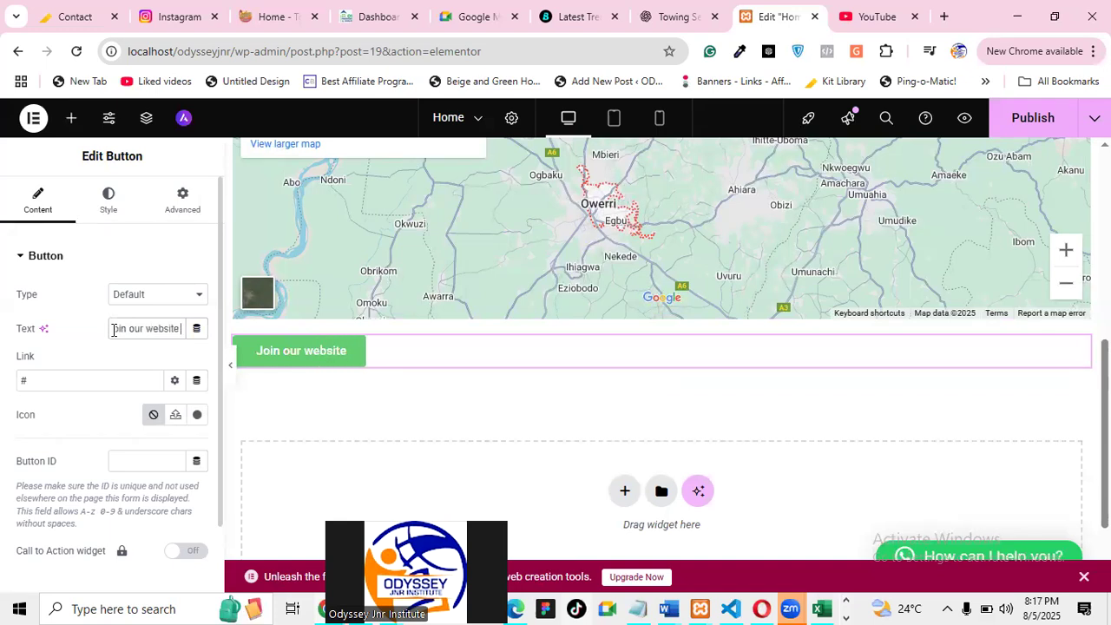
text( Design)
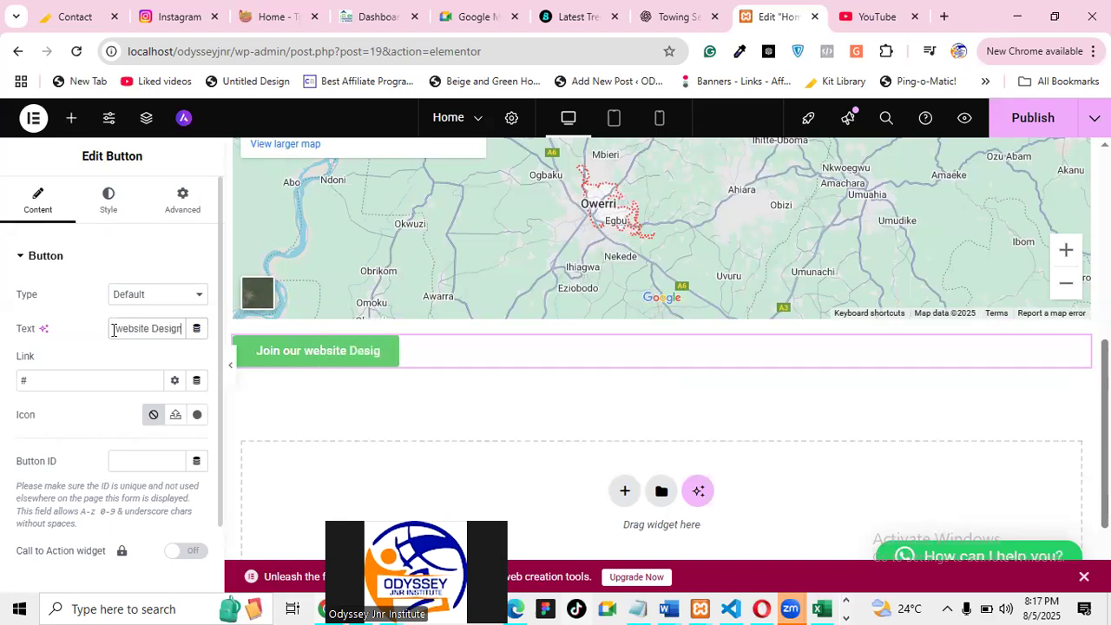
text( Trainin)
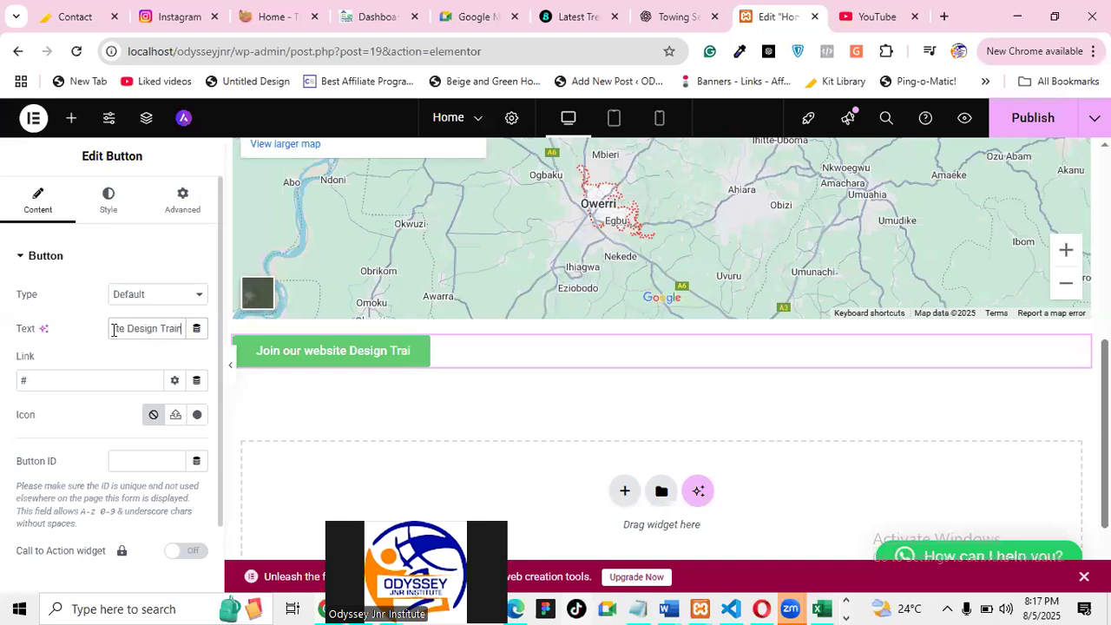
text(g)
text( Fo)
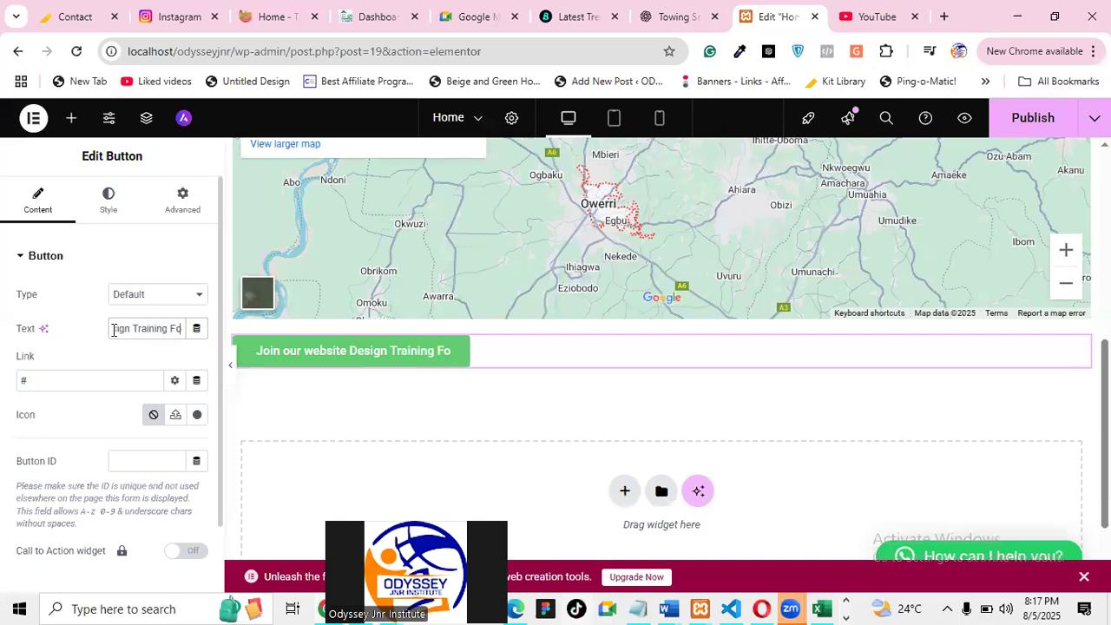
text(r Free)
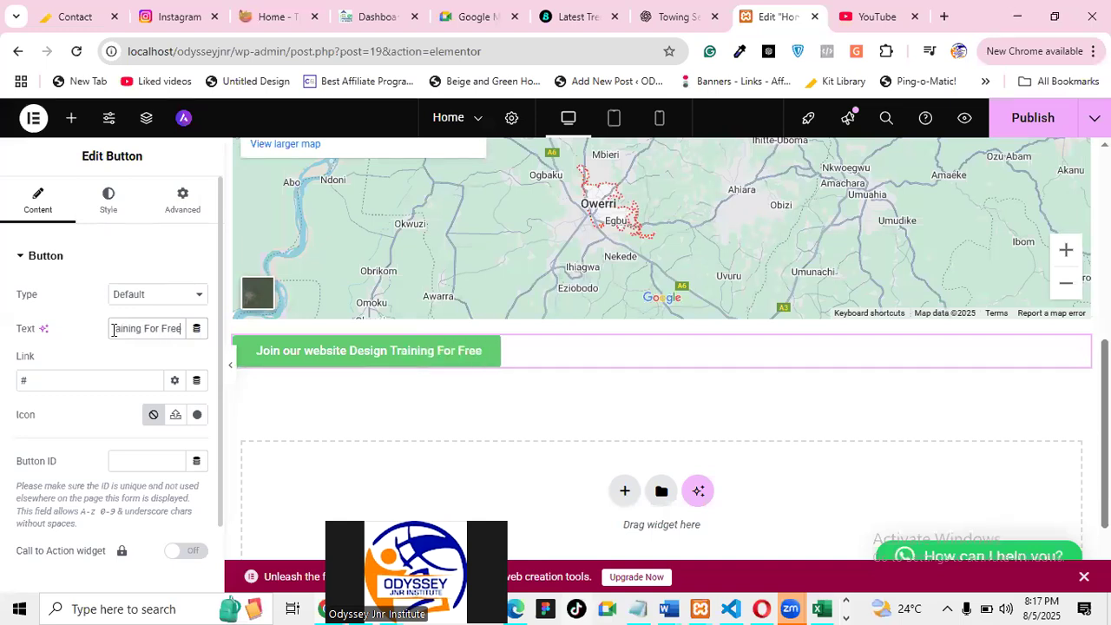
text(!)
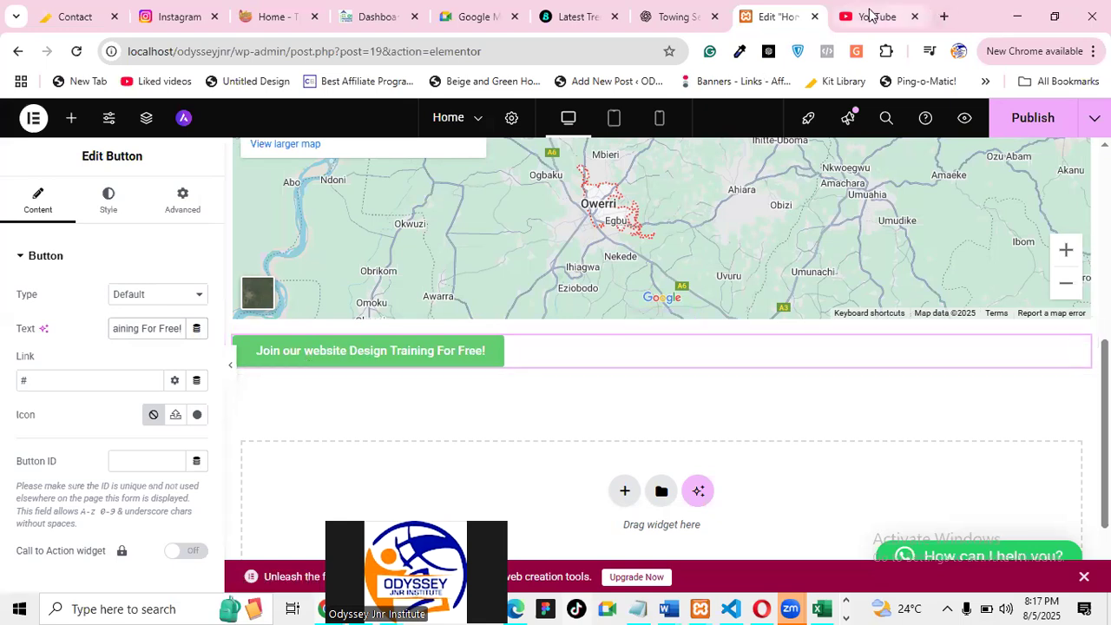
Step: Copy the link from the YouTube tab's Share dialog, then go back to the Elementor tab
click(872, 15)
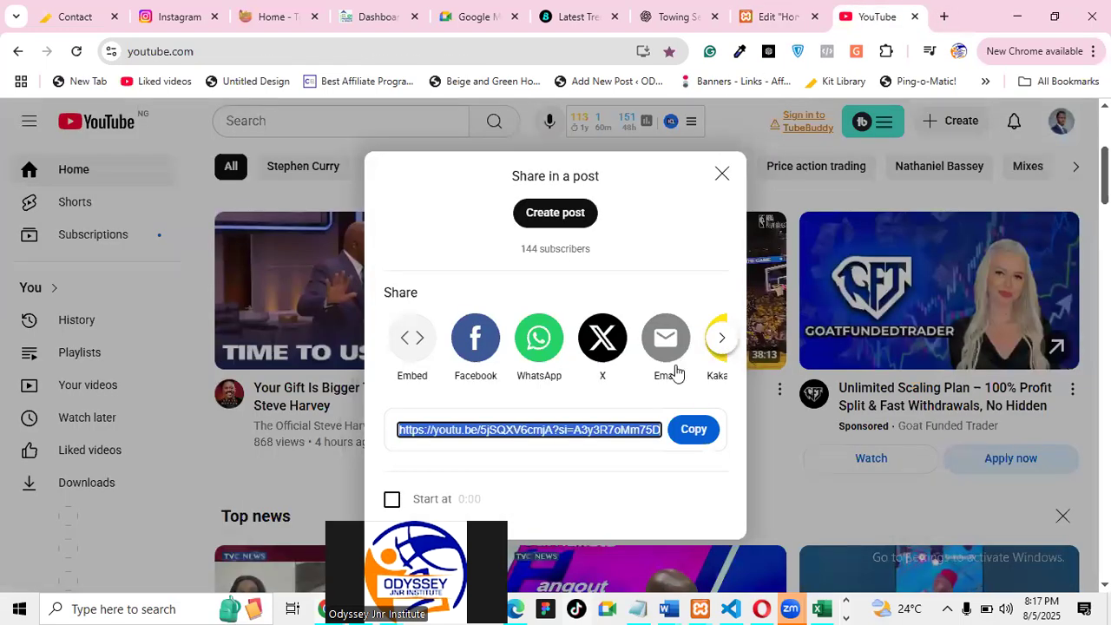
click(691, 430)
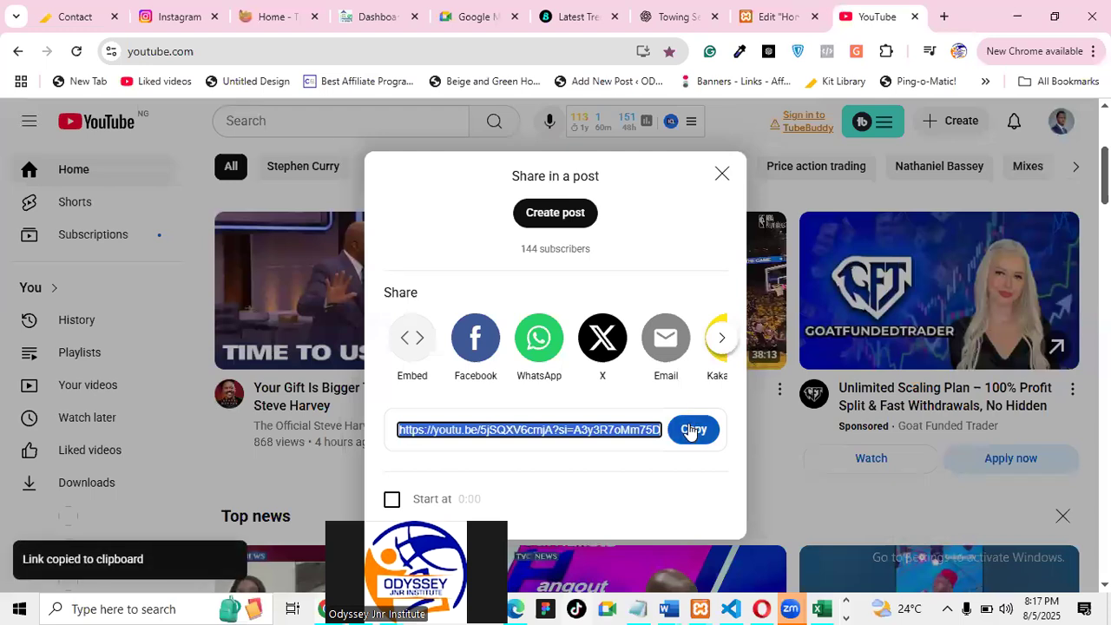
click(772, 10)
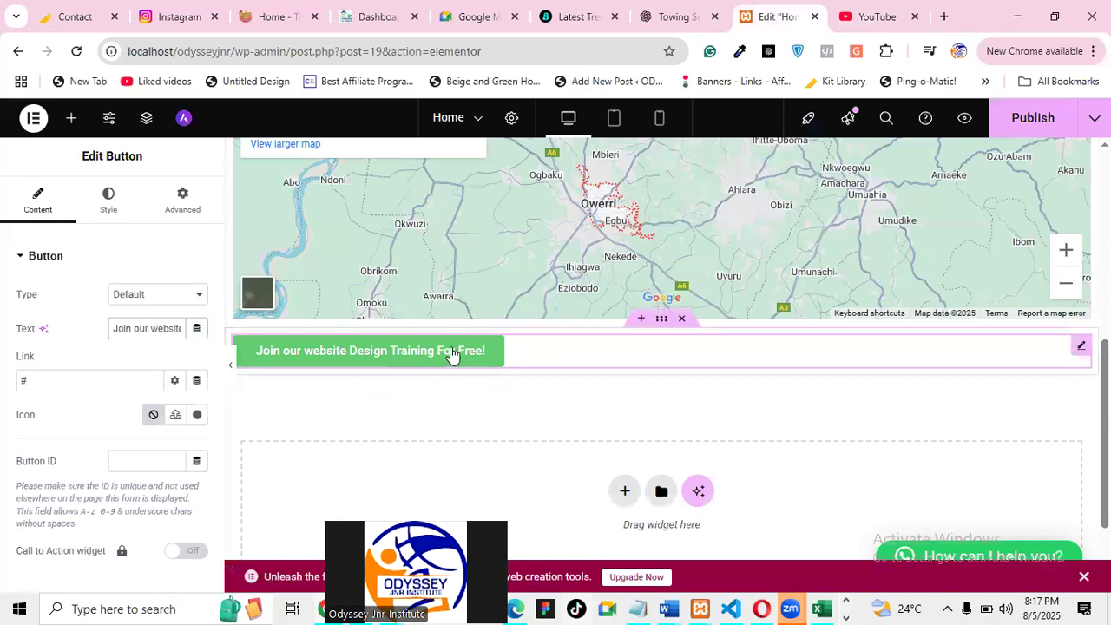
Step: Replace the button's '#' link with the pasted youtu.be share URL and go to the Style settings
click(47, 385)
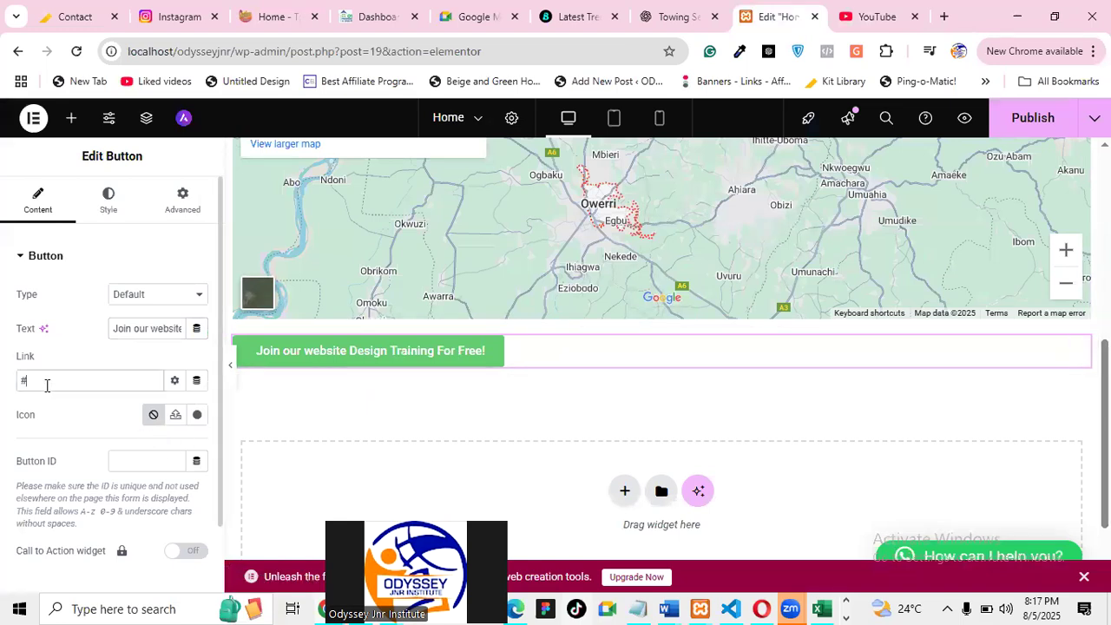
key(BackSpace)
key(ctrl+v)
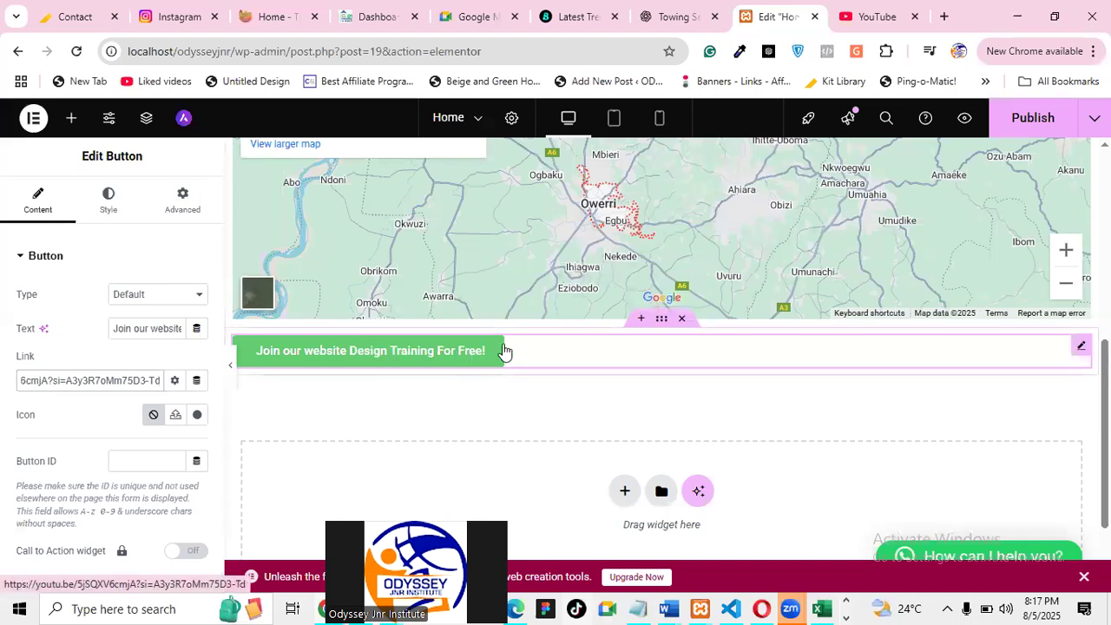
scroll(1007, 234, up, 5)
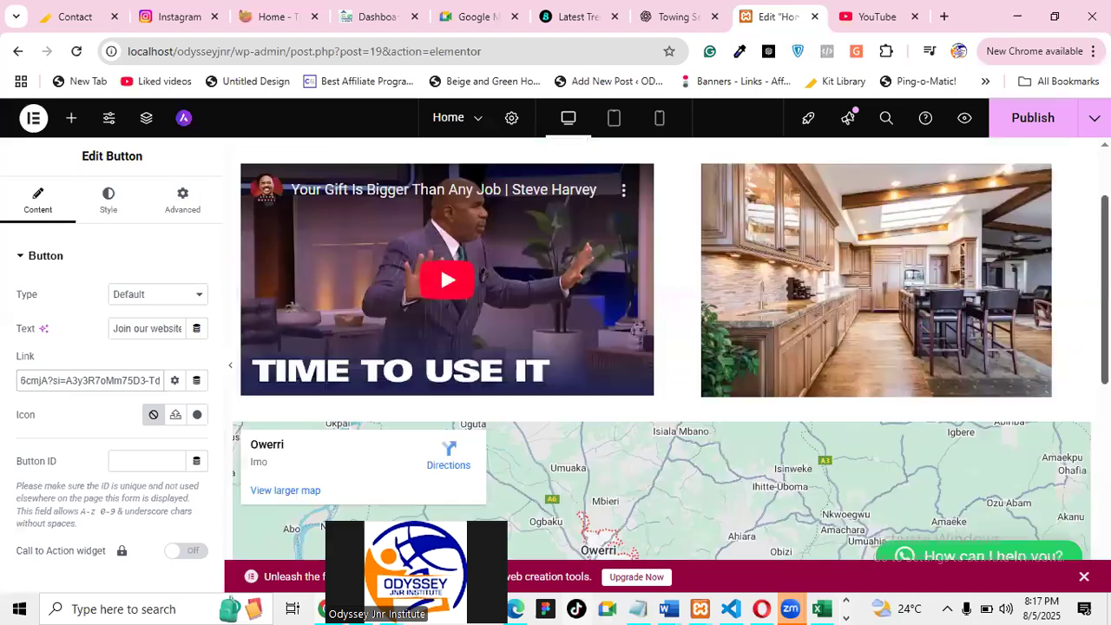
scroll(1007, 234, down, 4)
scroll(665, 293, down, 1)
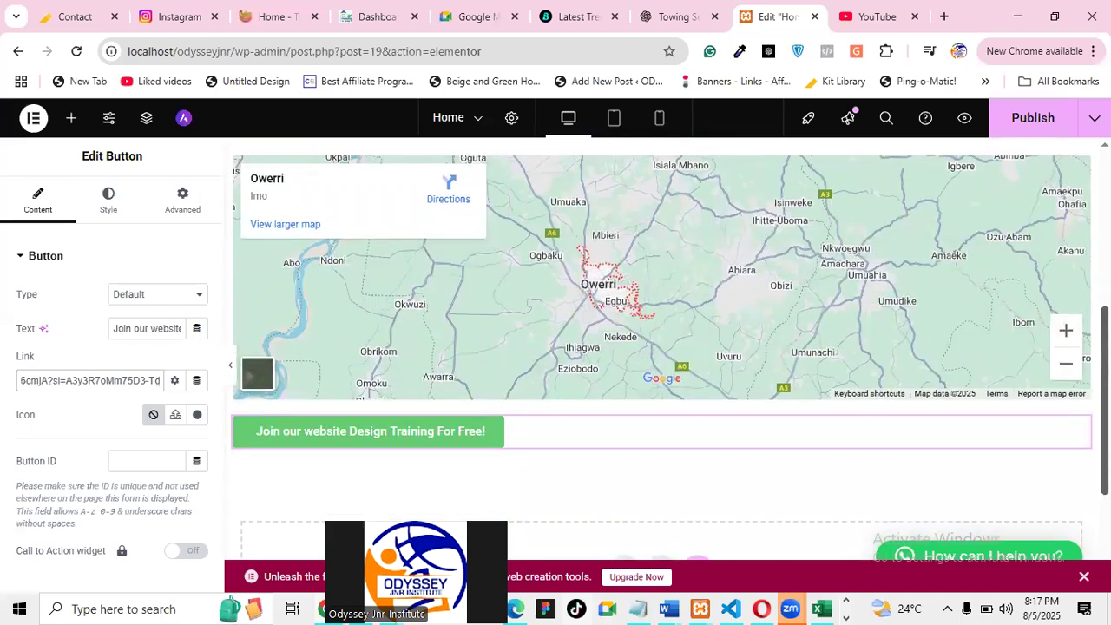
scroll(503, 338, up, 1)
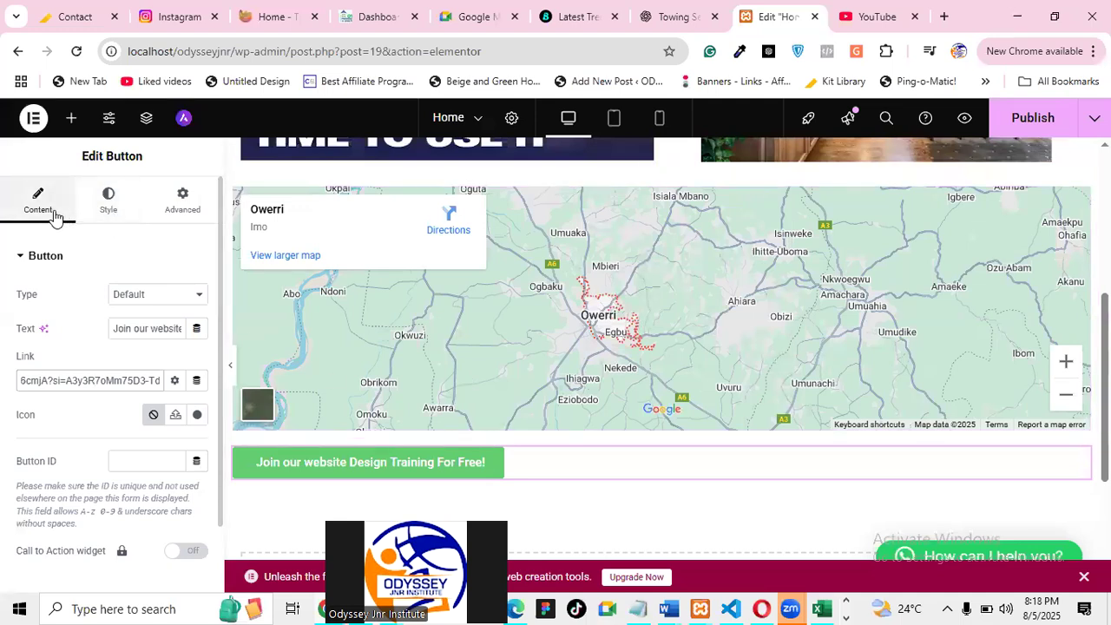
click(111, 210)
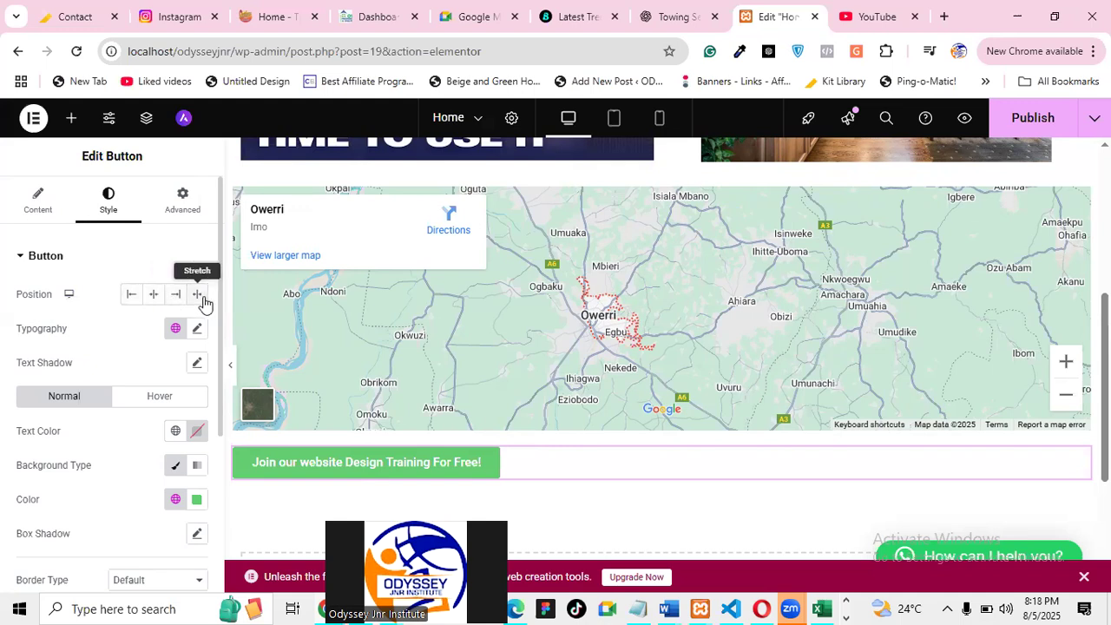
Step: Centre the button and set its text to Noto Naskh Arabic at 23px
click(153, 297)
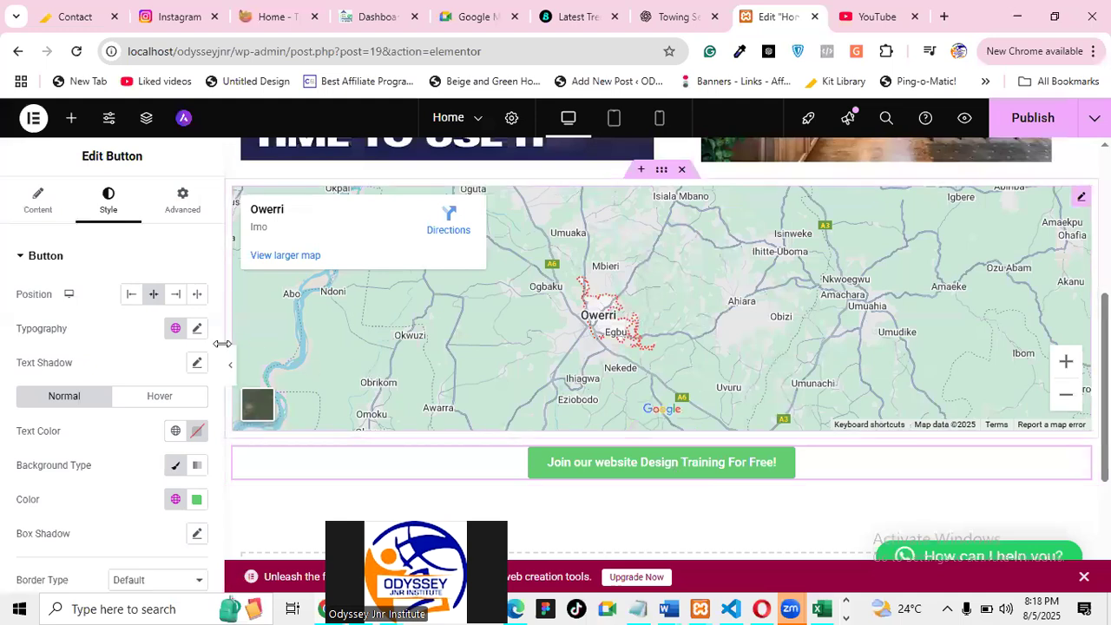
click(195, 334)
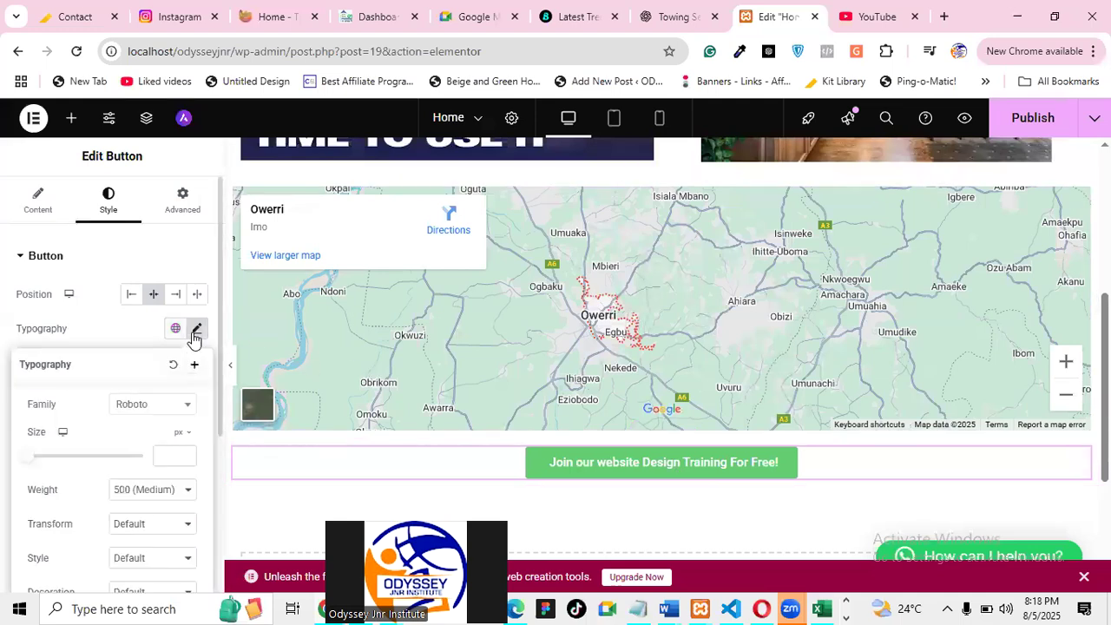
click(165, 406)
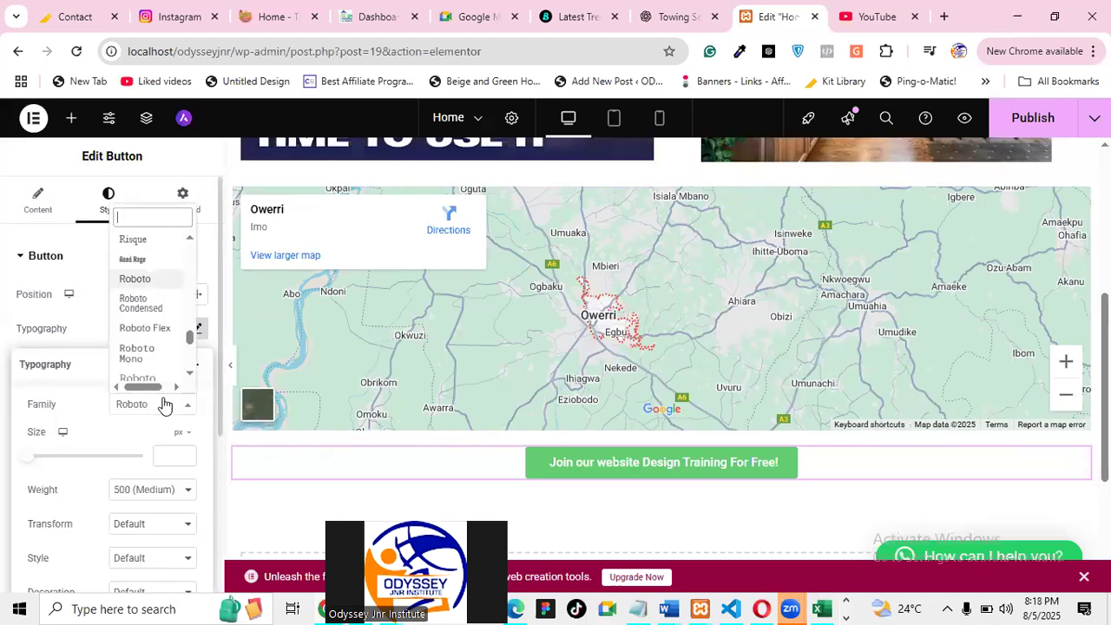
click(136, 304)
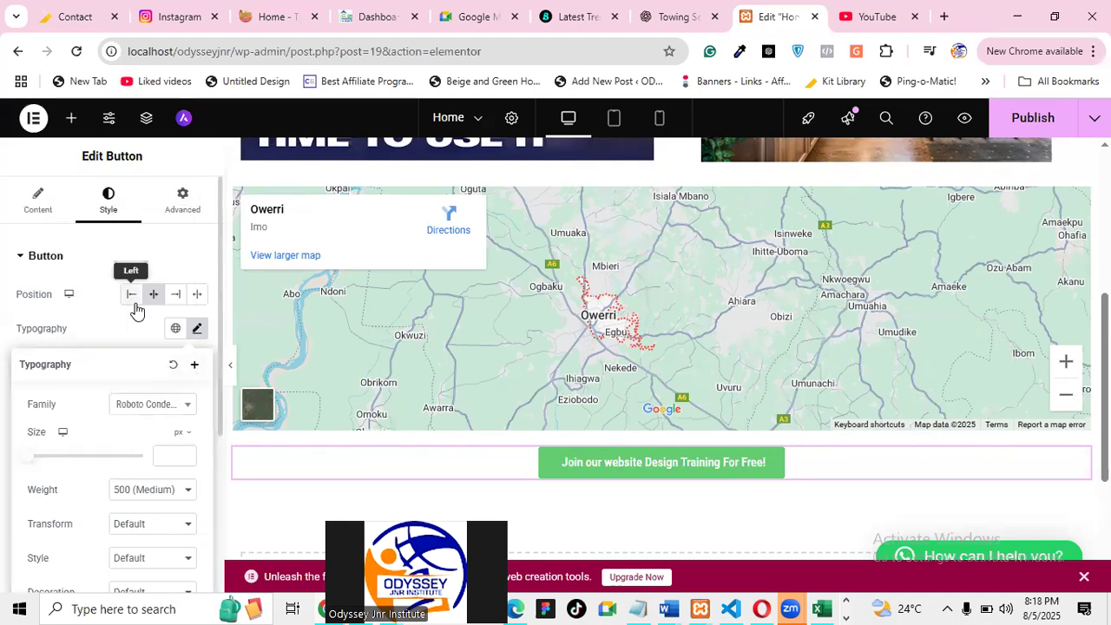
click(178, 413)
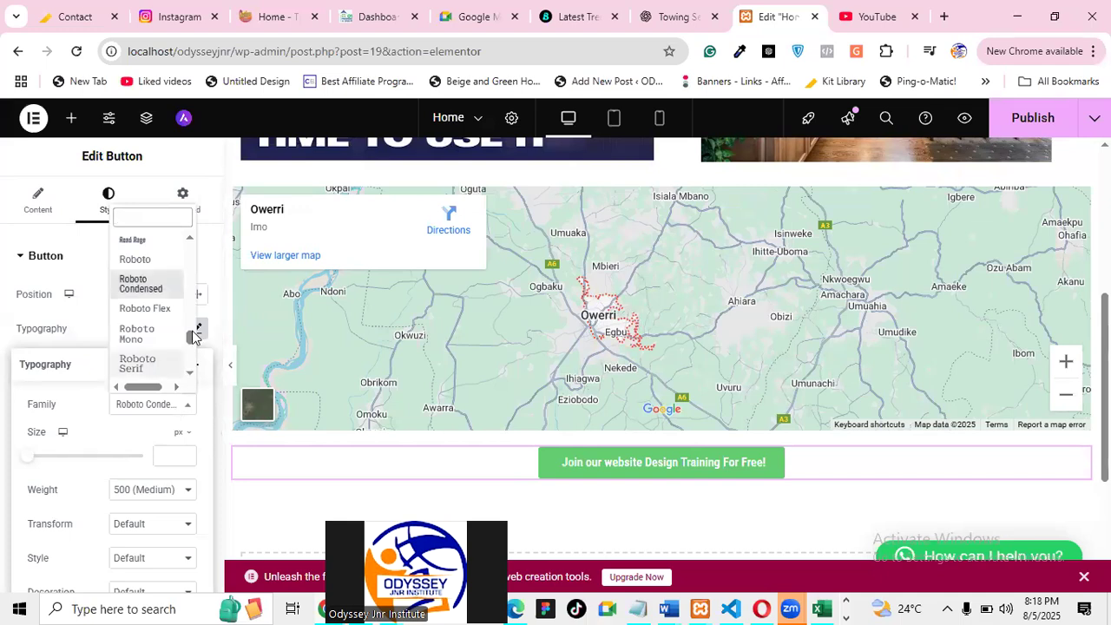
drag(191, 338, 192, 362)
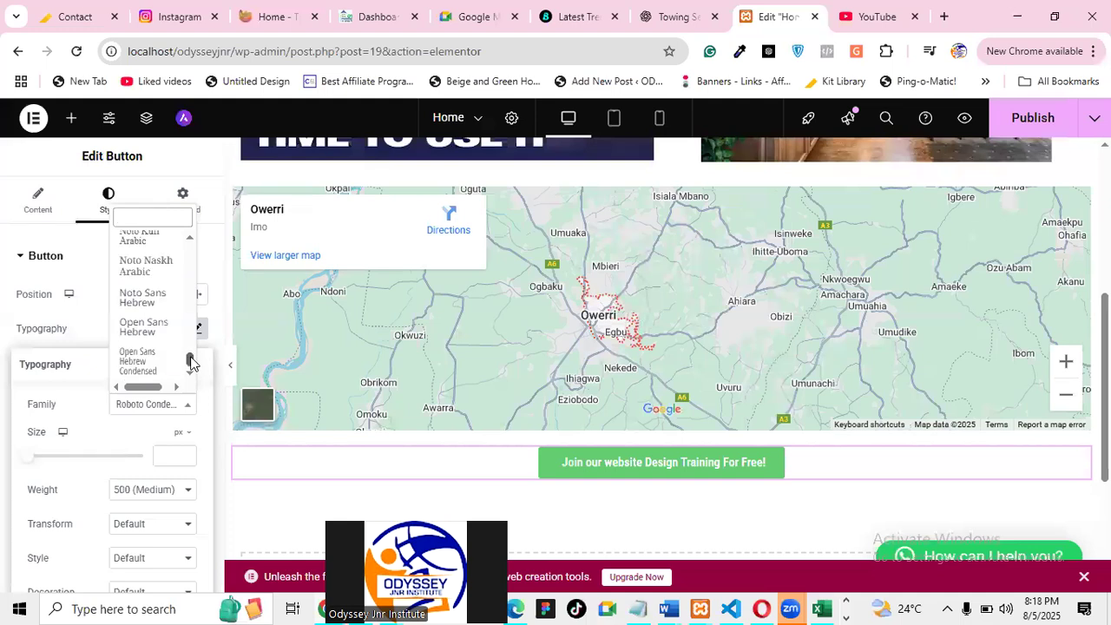
click(132, 298)
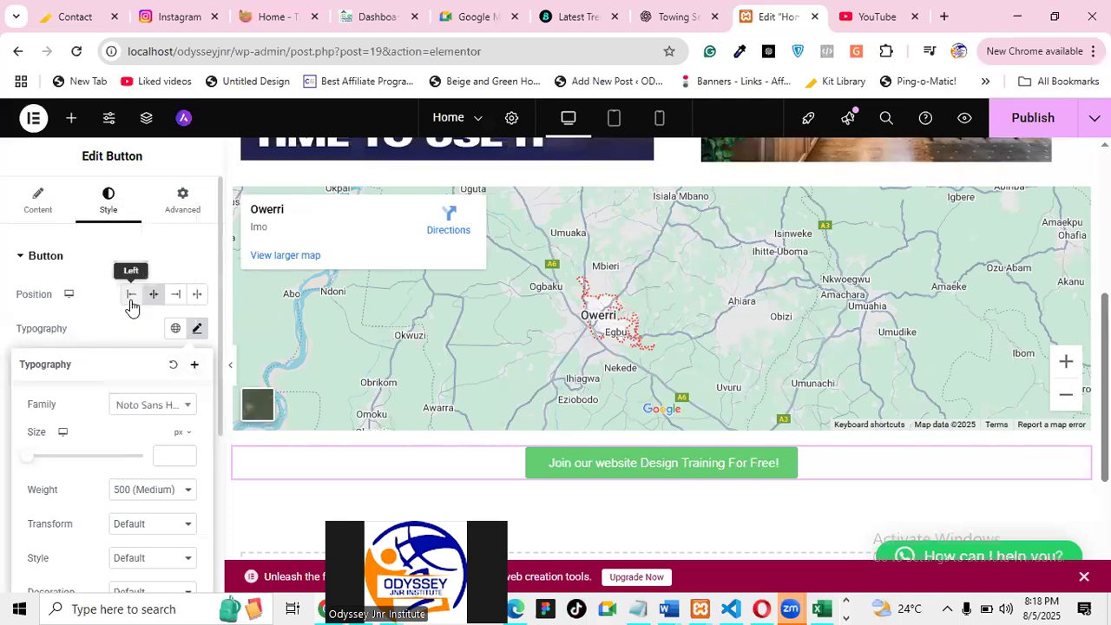
click(178, 406)
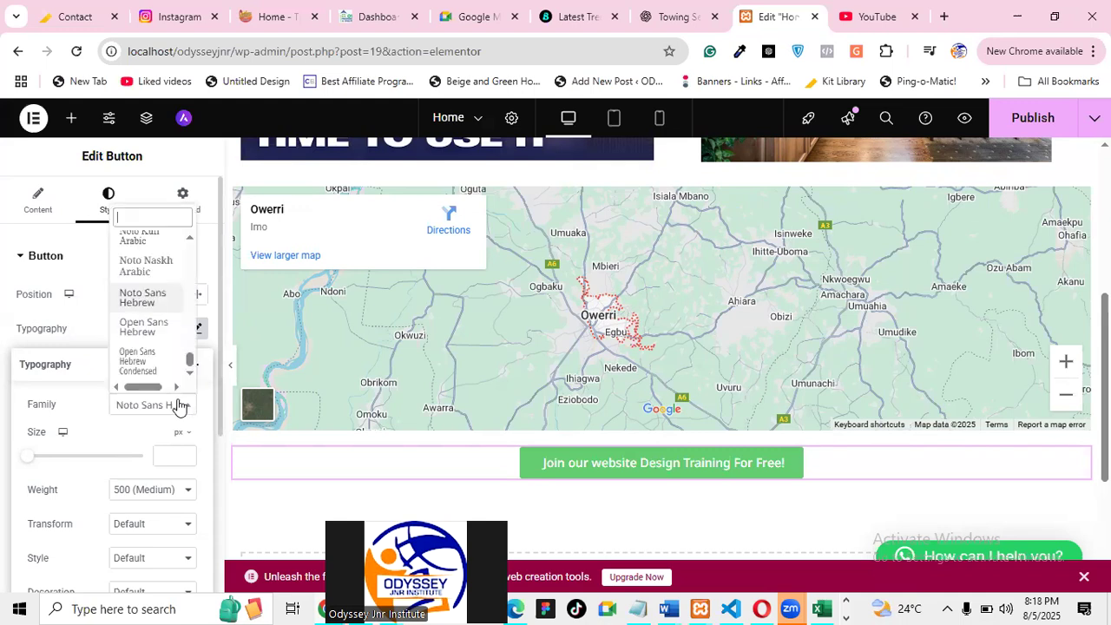
click(134, 335)
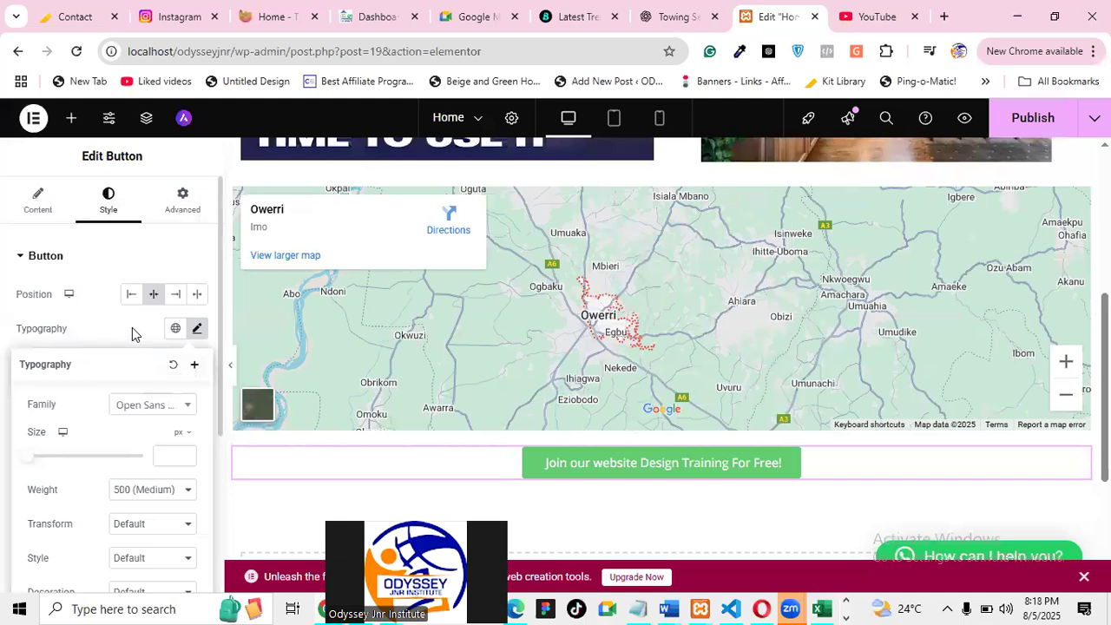
click(161, 410)
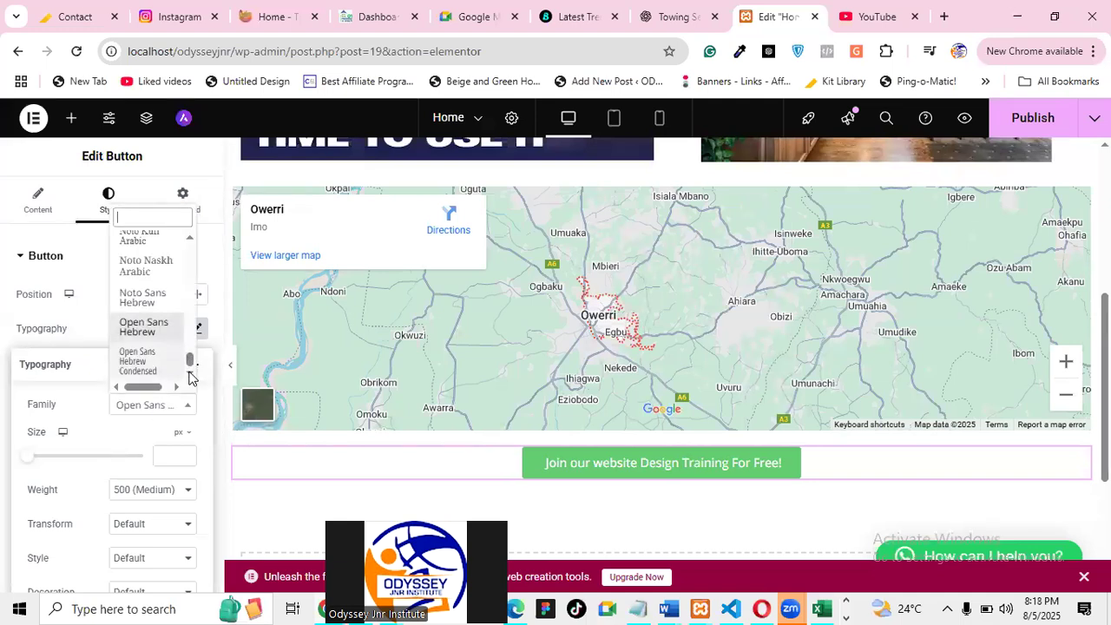
click(154, 269)
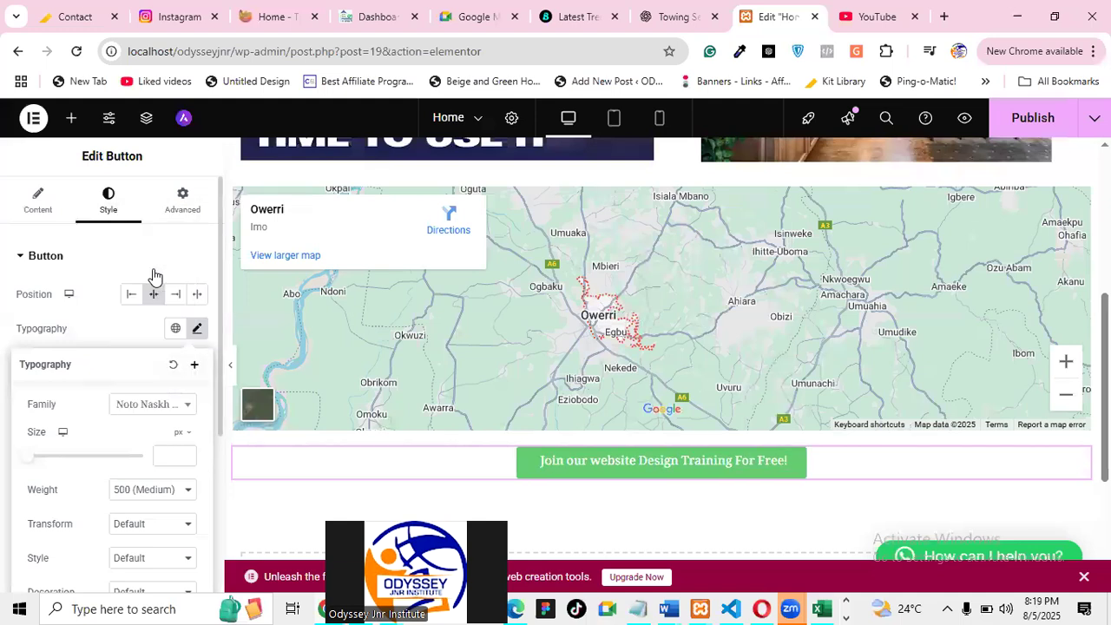
drag(27, 458, 40, 463)
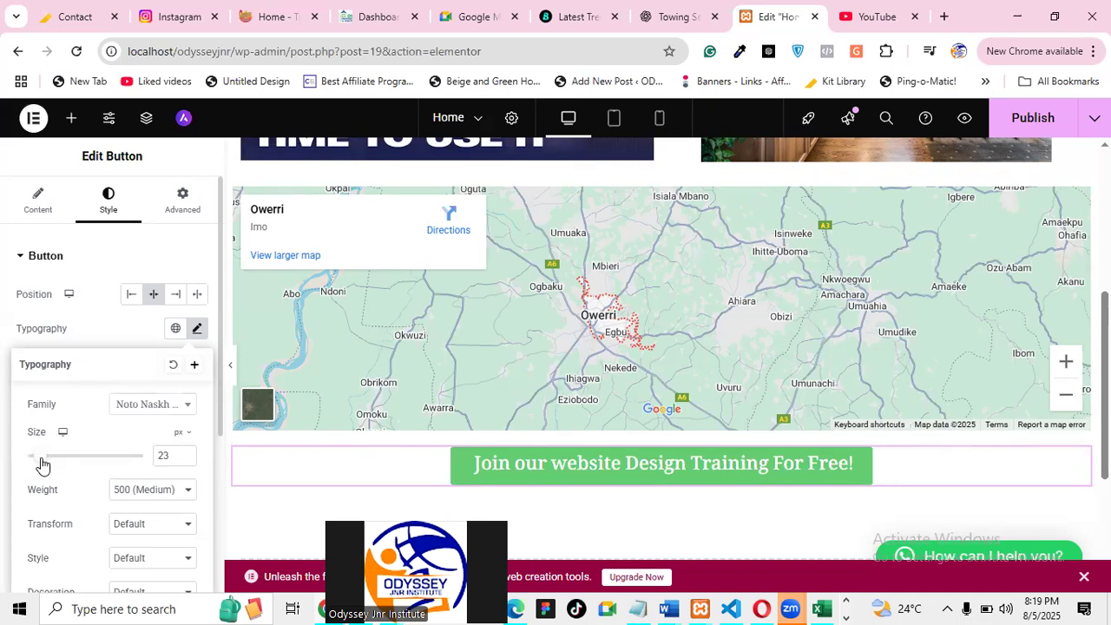
click(196, 328)
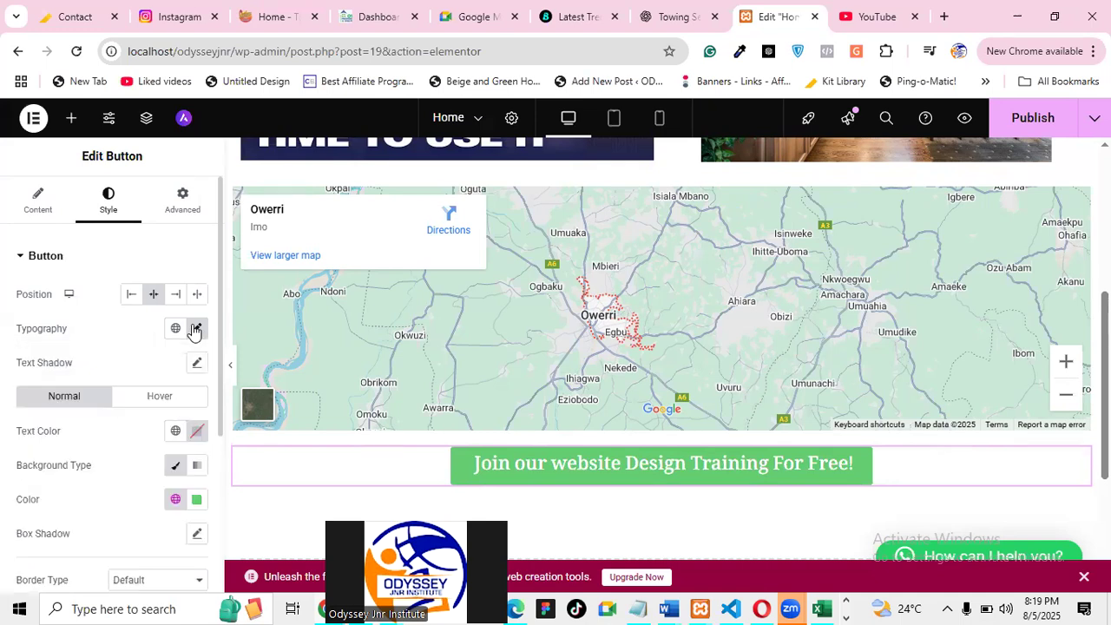
Step: Change the button's background colour from green to deep red #A20A1C
click(196, 501)
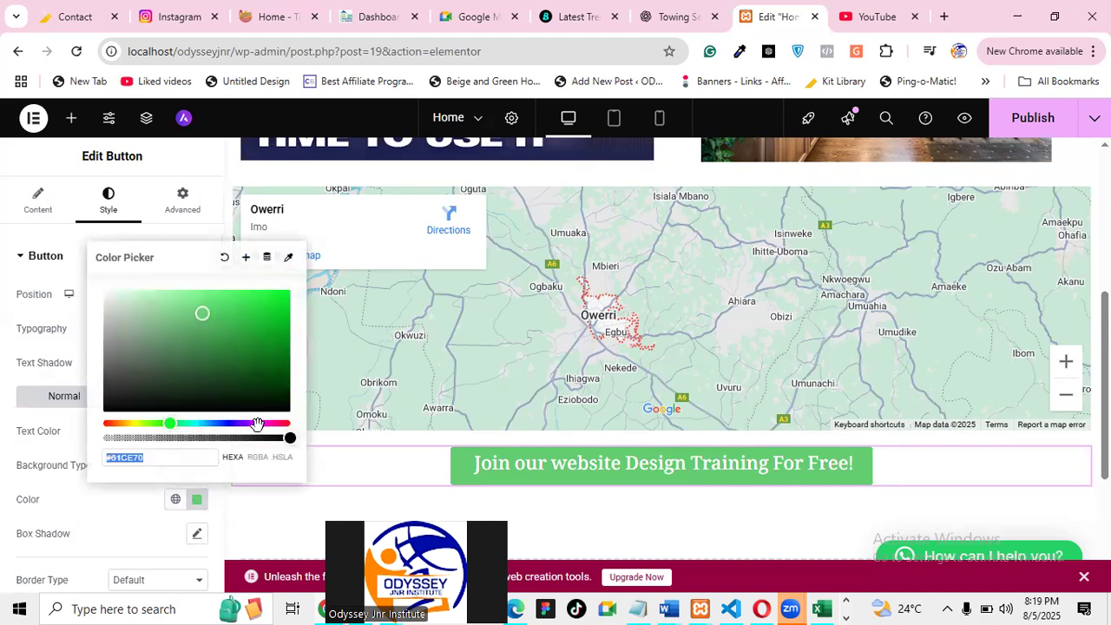
click(288, 424)
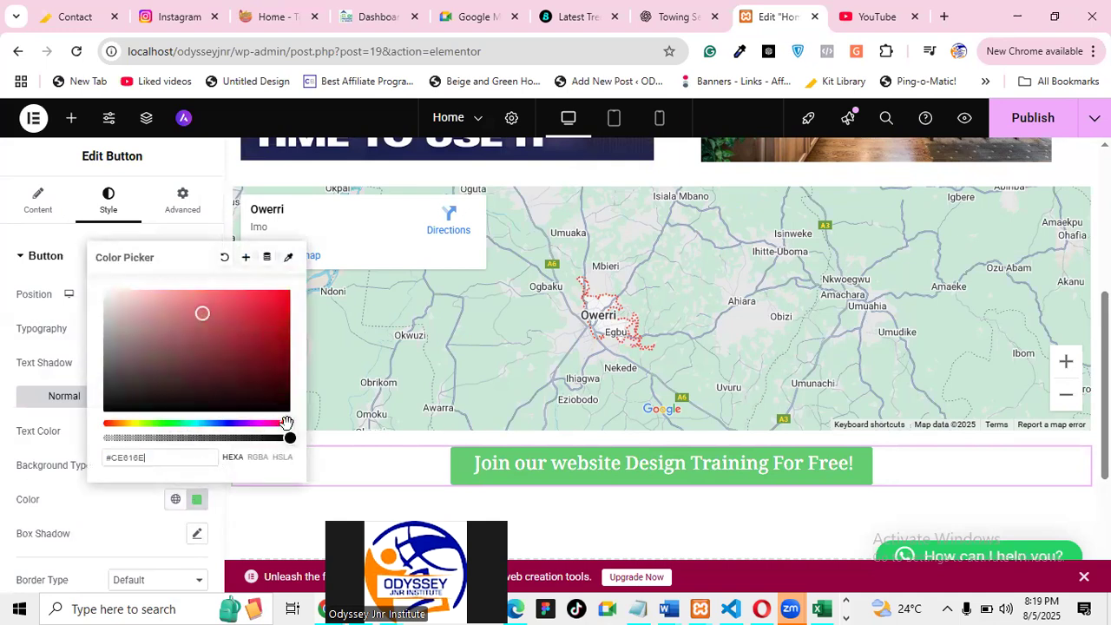
click(275, 325)
click(269, 308)
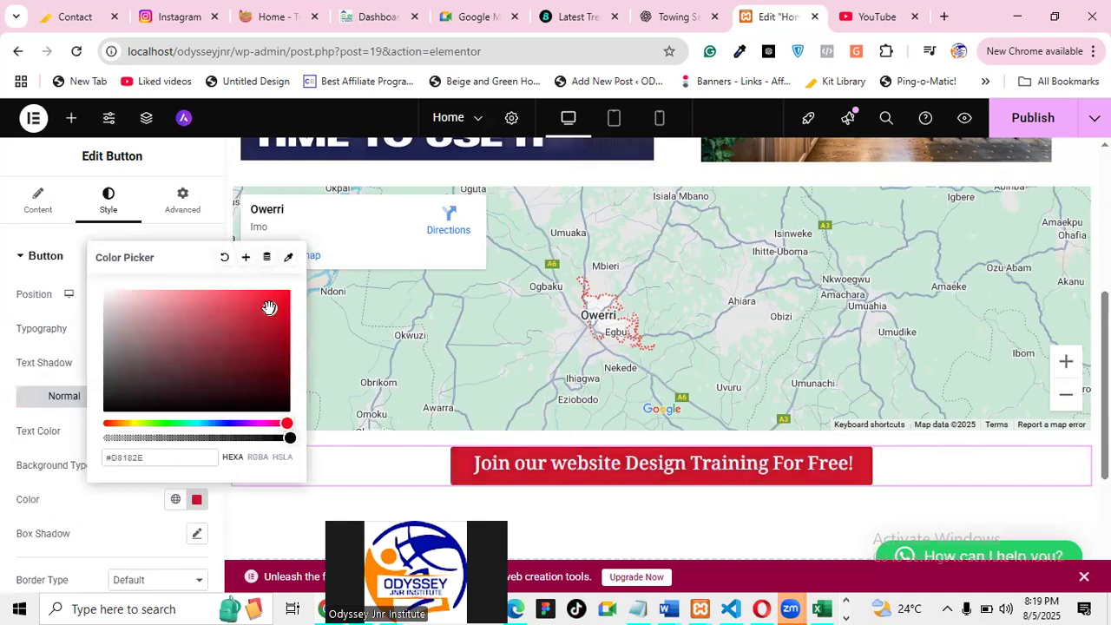
click(273, 353)
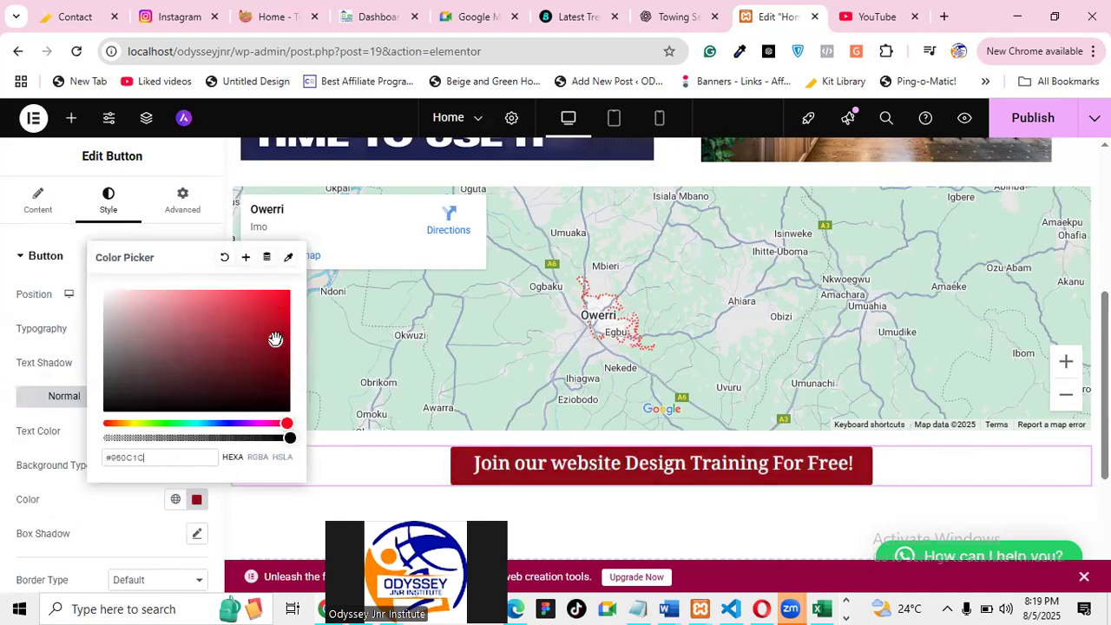
click(256, 338)
click(249, 332)
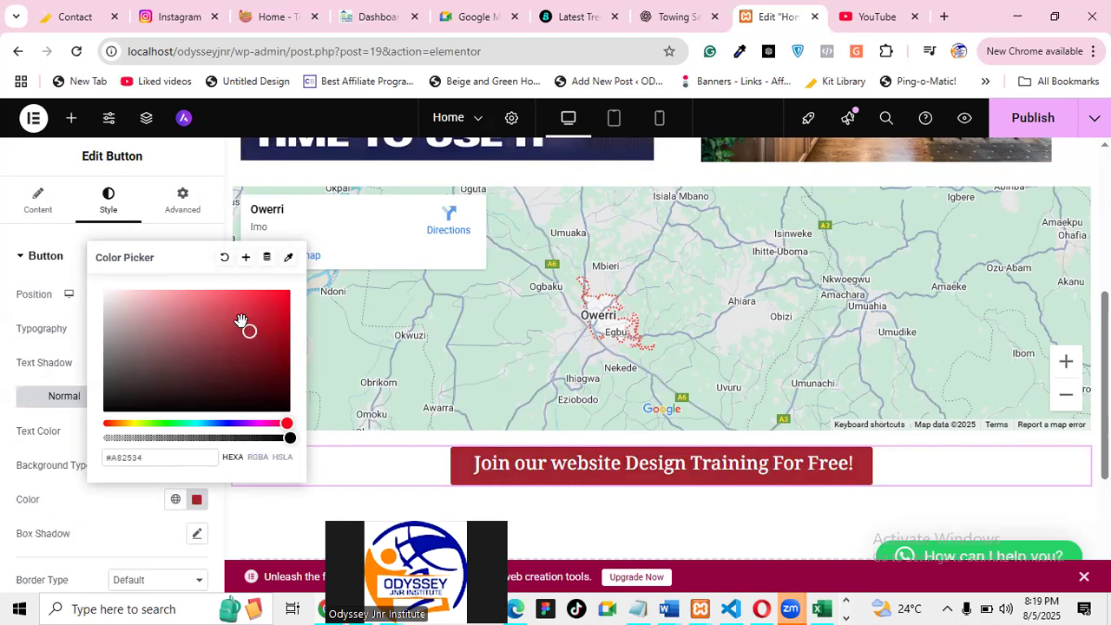
drag(279, 335, 286, 321)
click(332, 506)
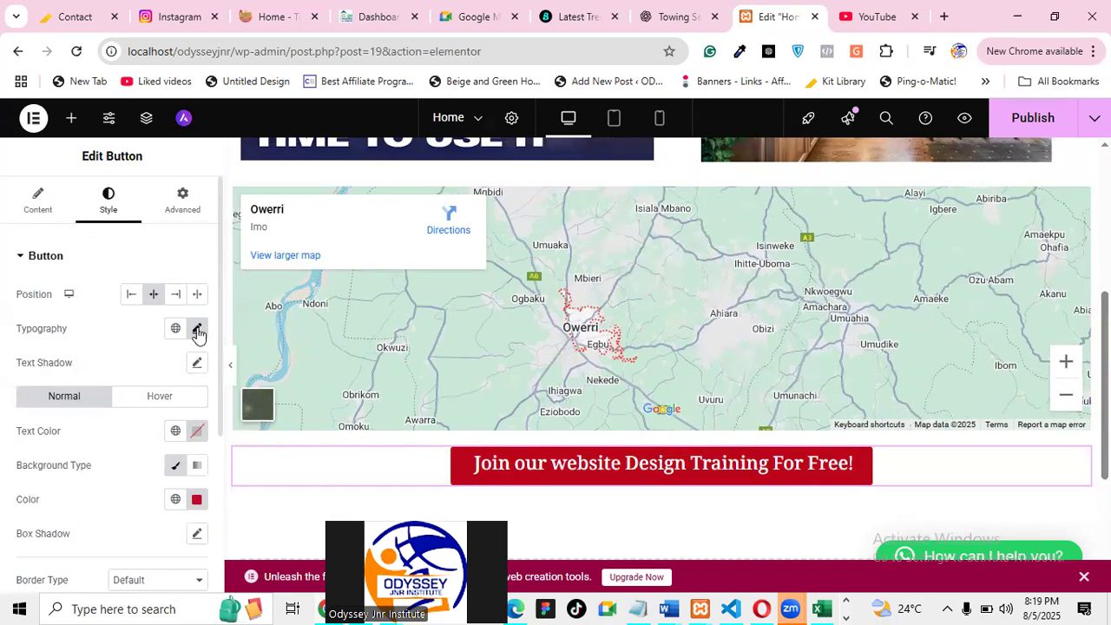
drag(218, 322, 222, 456)
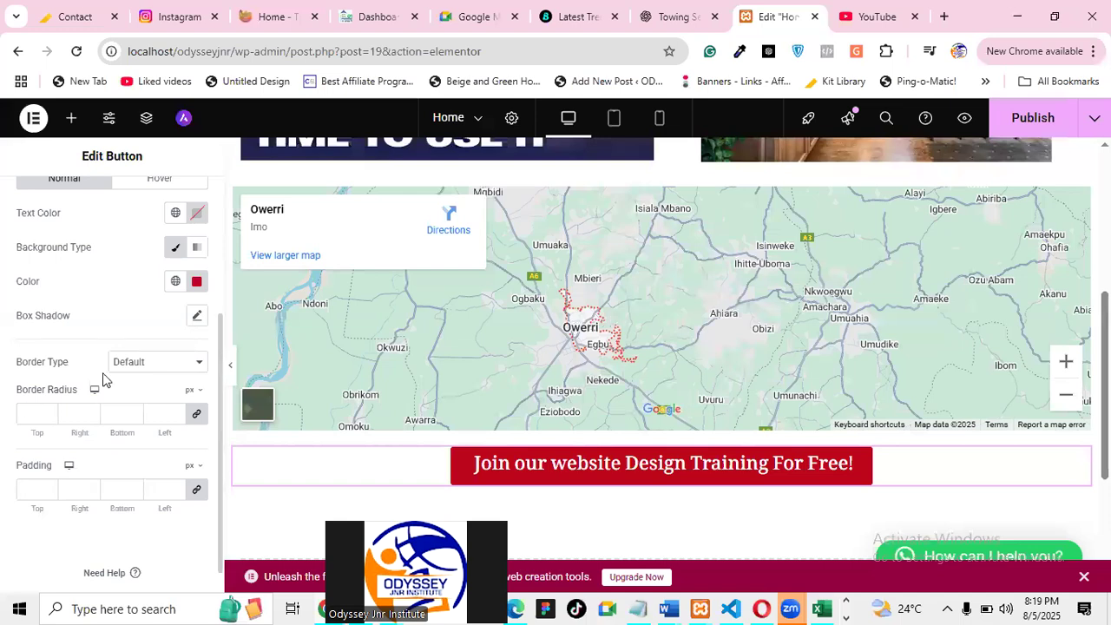
Step: Give the button a 10 px solid bright blue border
click(184, 369)
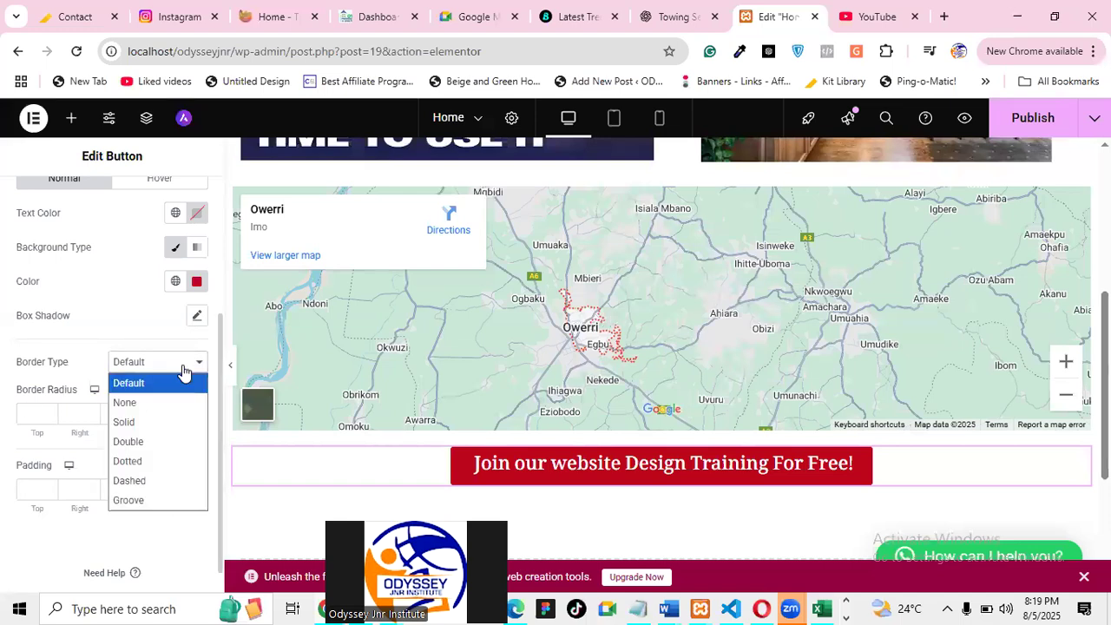
click(80, 352)
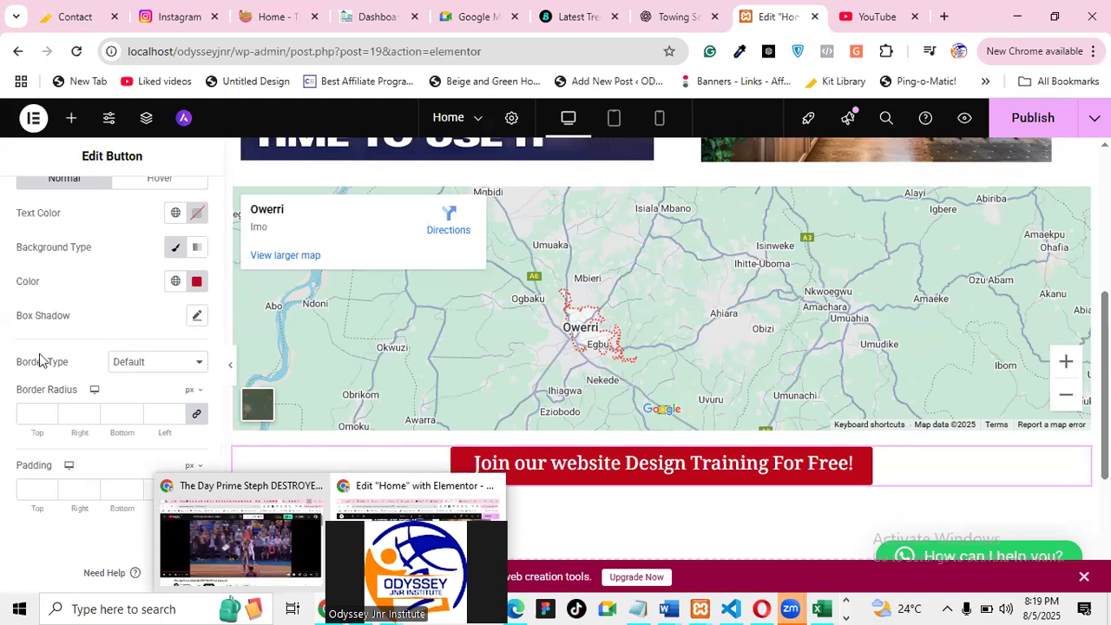
click(167, 362)
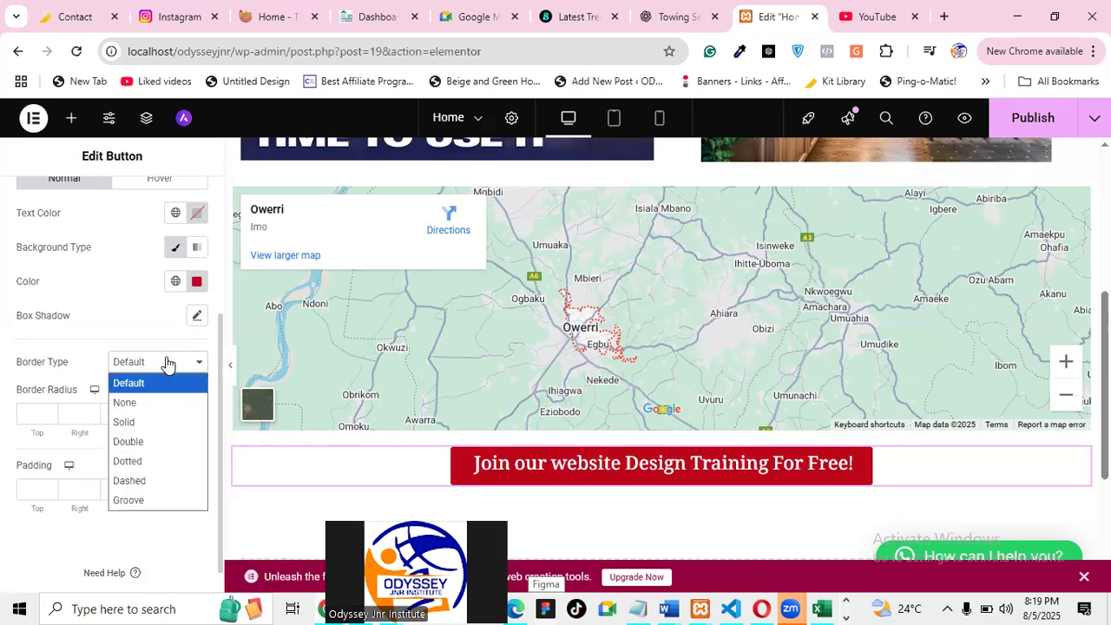
click(148, 421)
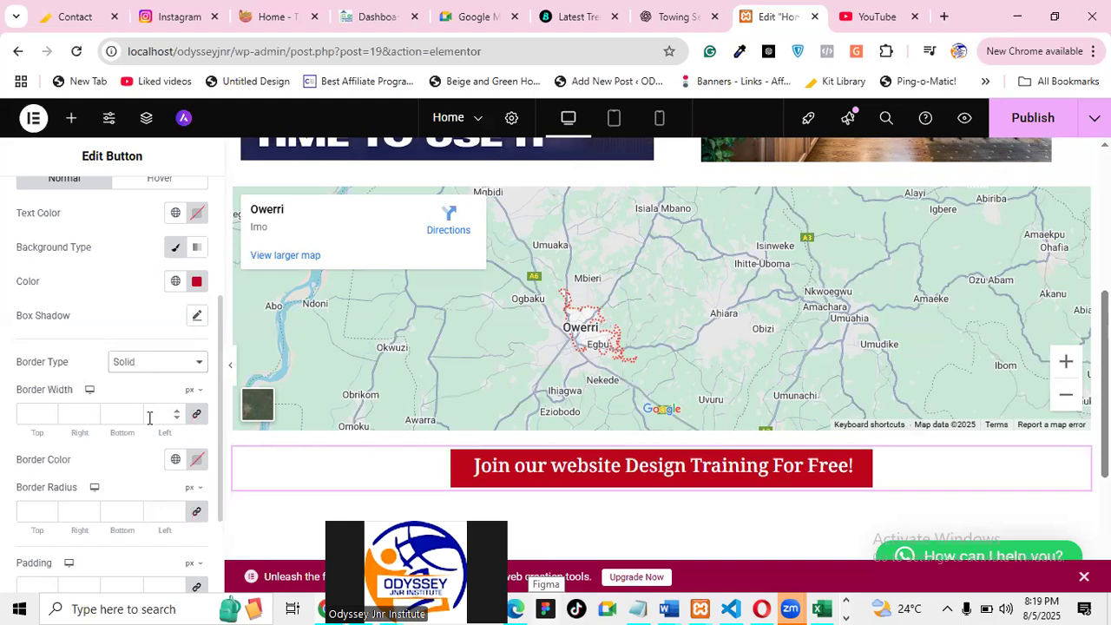
click(27, 407)
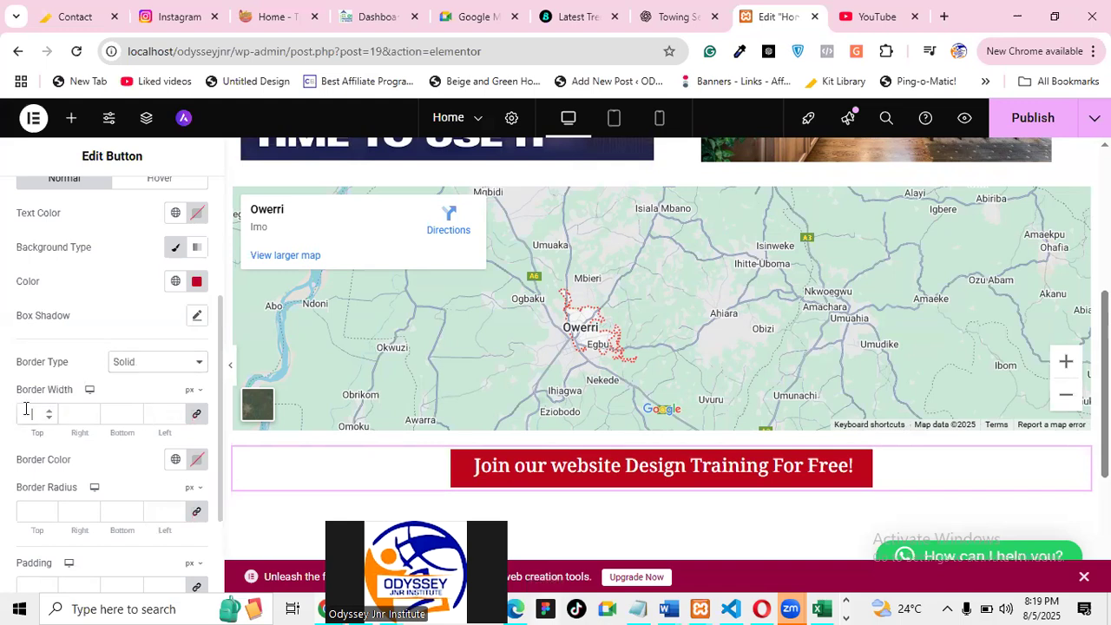
text(10)
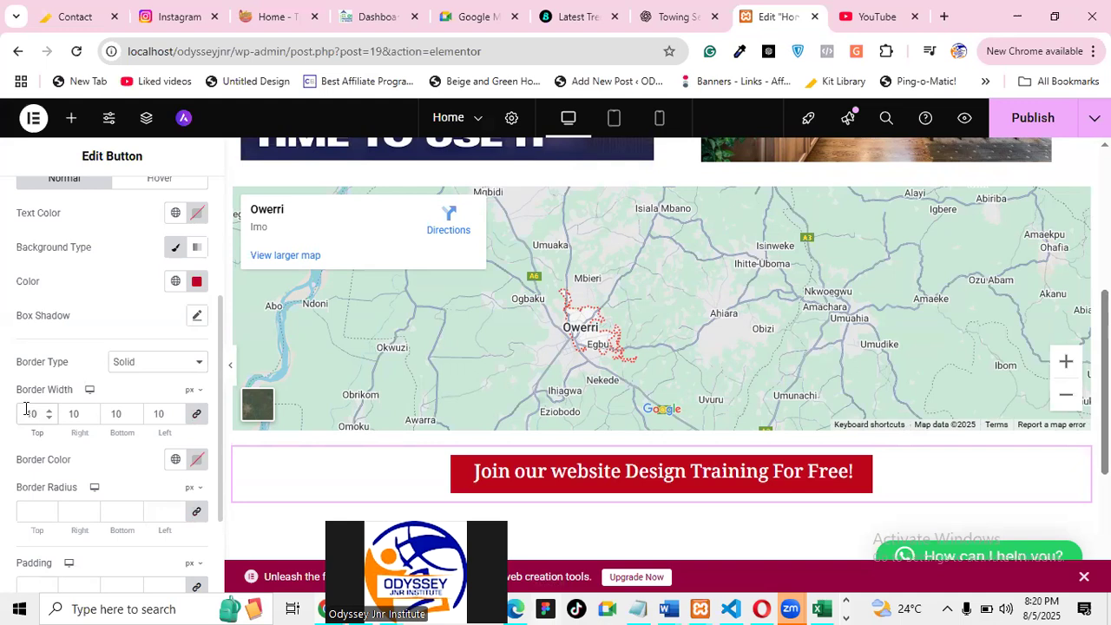
click(197, 459)
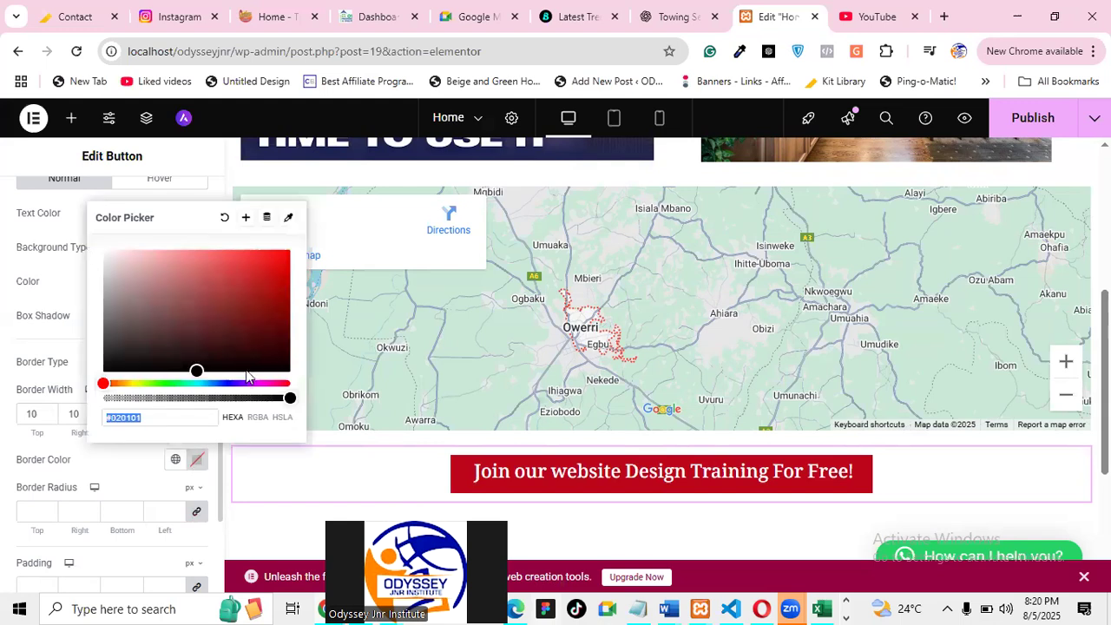
click(223, 383)
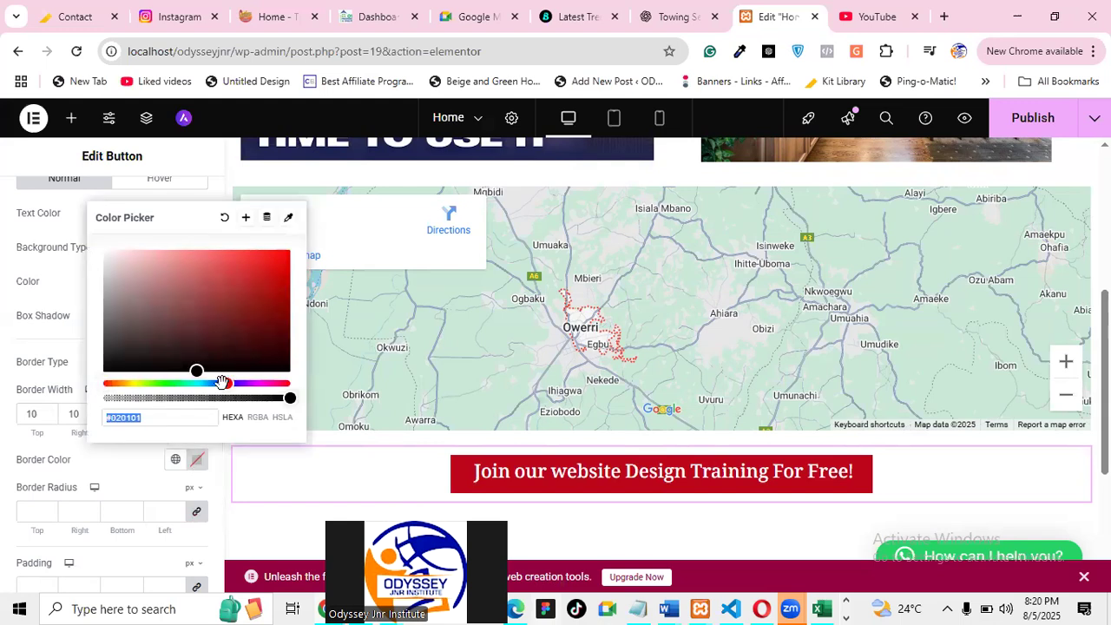
click(282, 251)
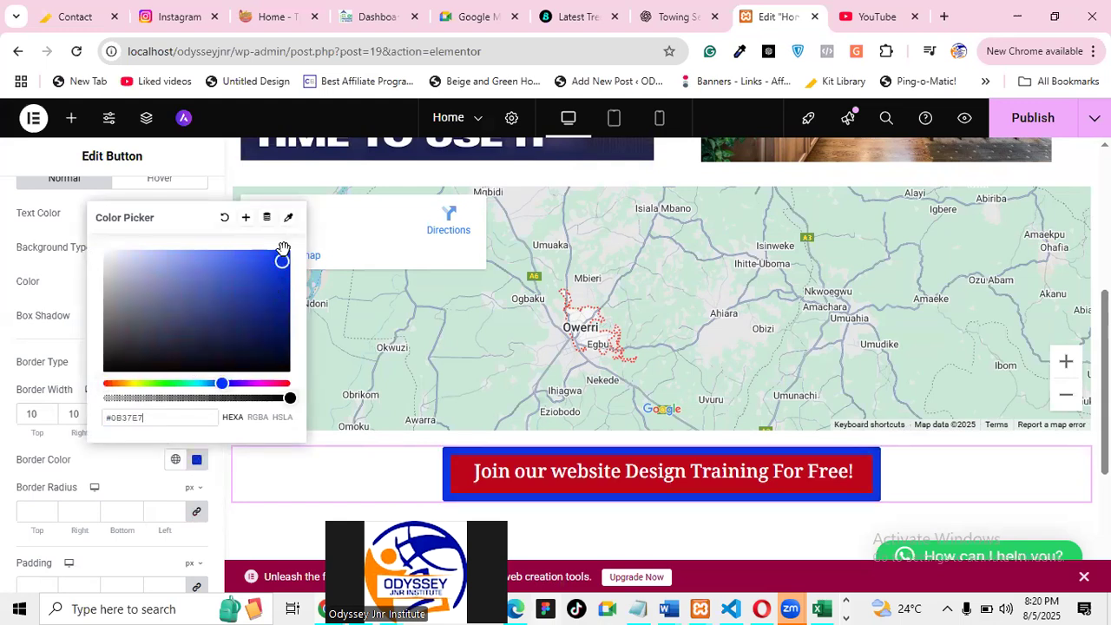
click(288, 522)
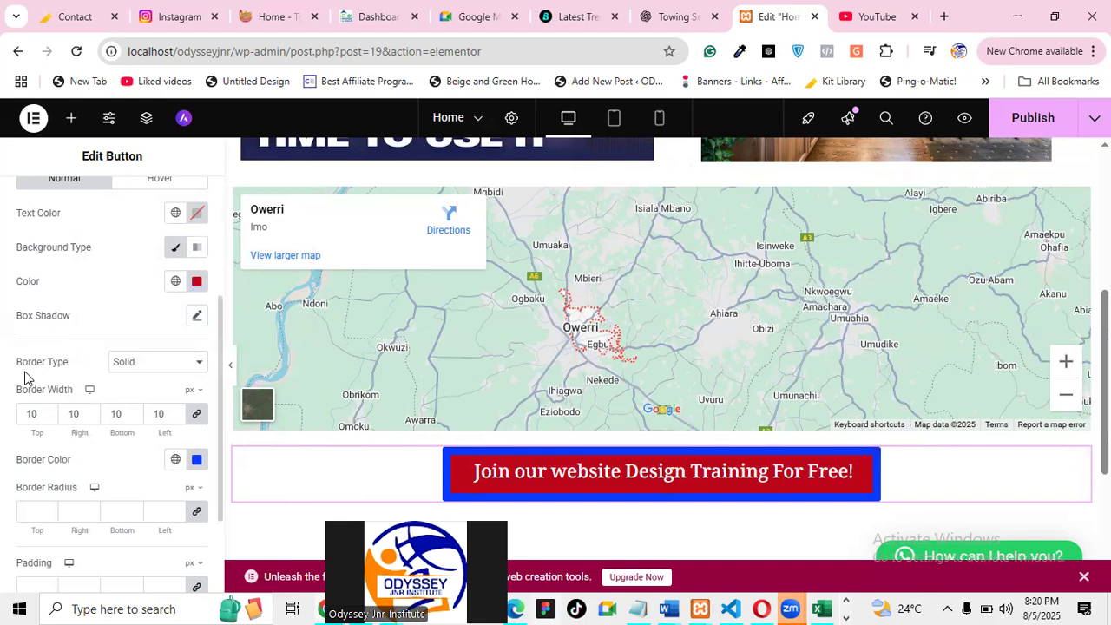
drag(12, 363, 81, 364)
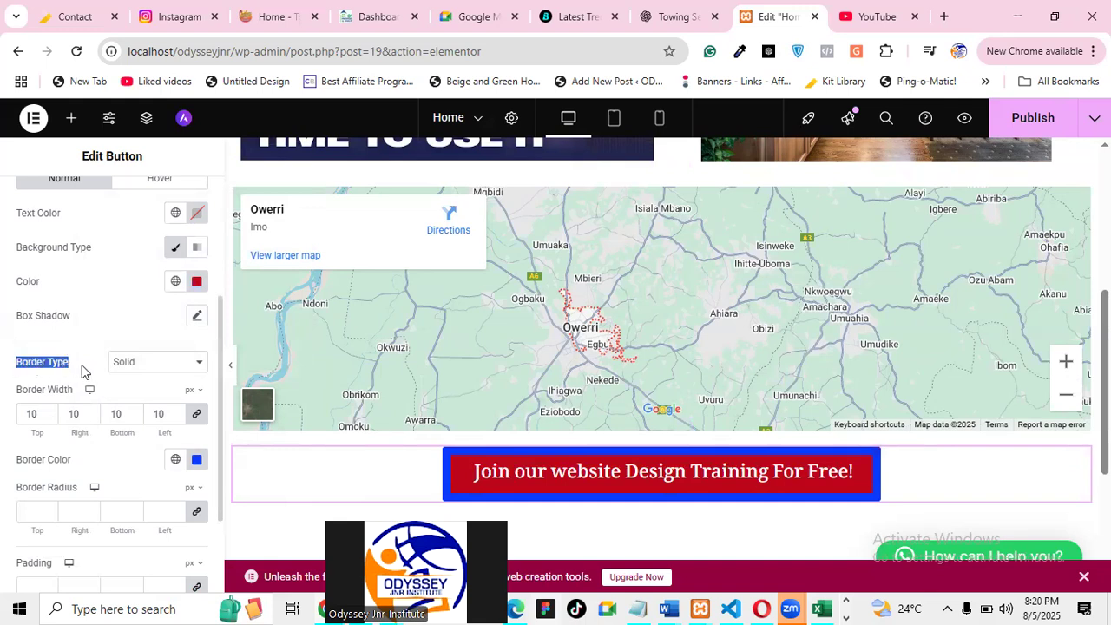
click(171, 368)
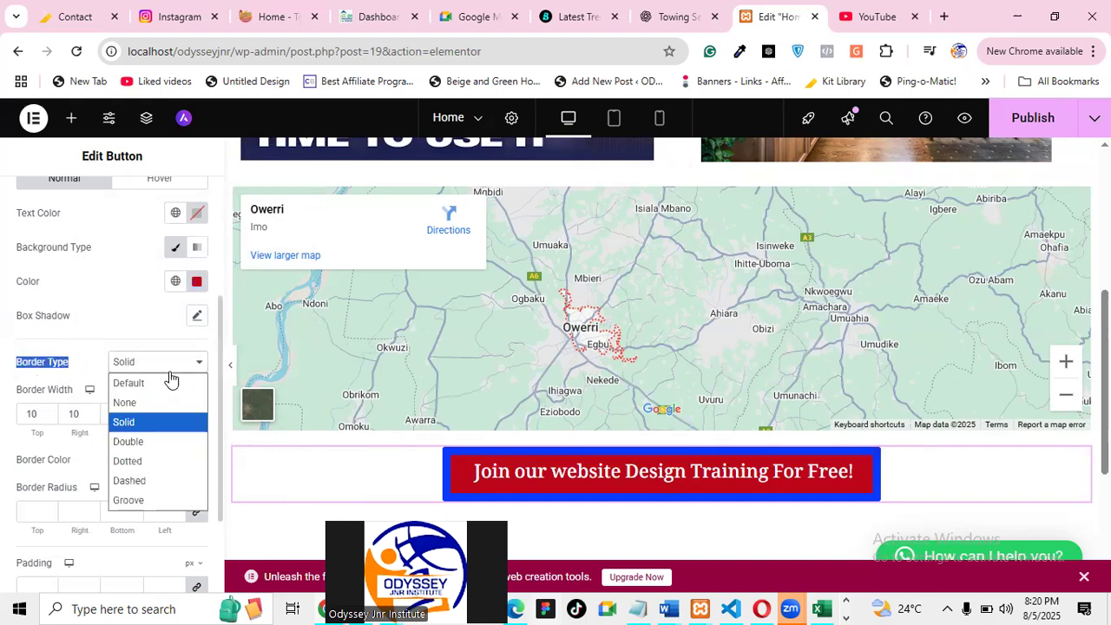
click(170, 370)
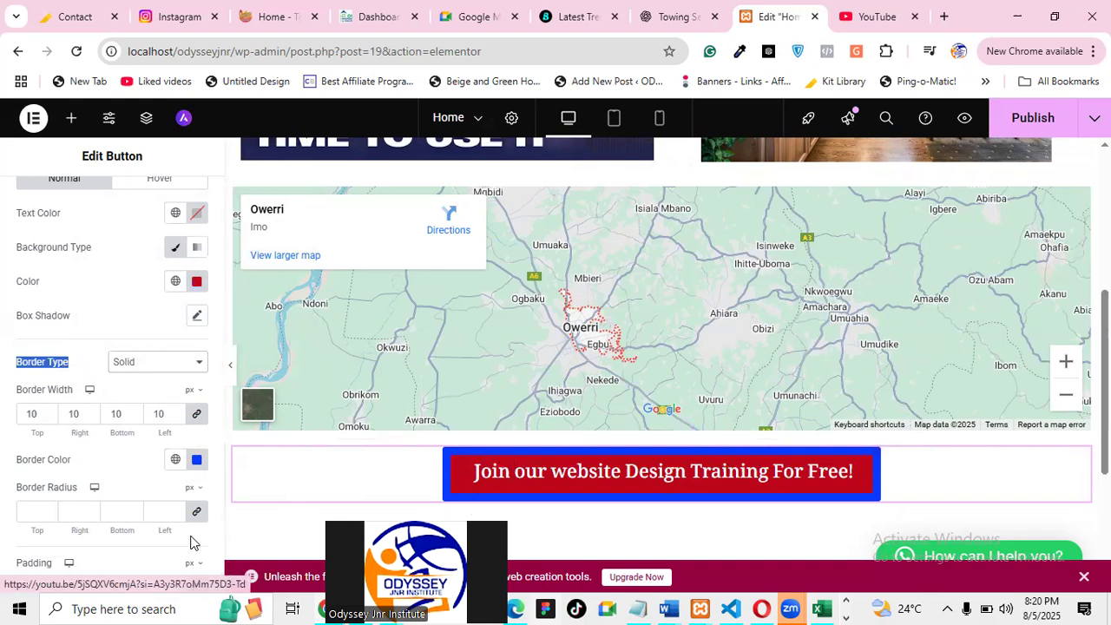
Step: Set the button's border radius to 50 px on all corners for a pill shape
click(35, 514)
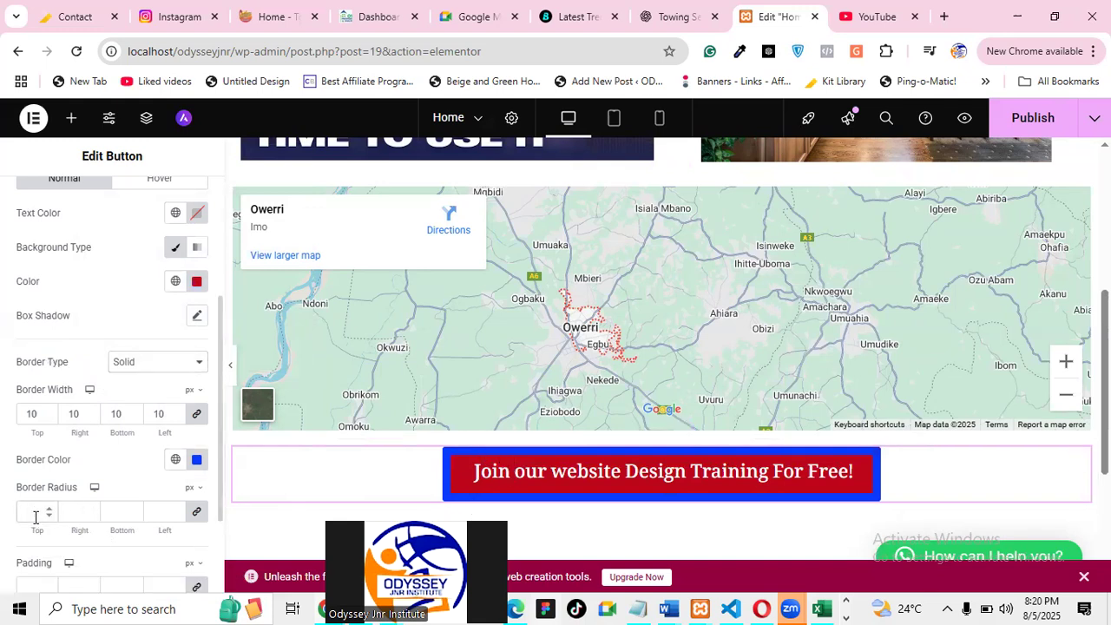
text(50)
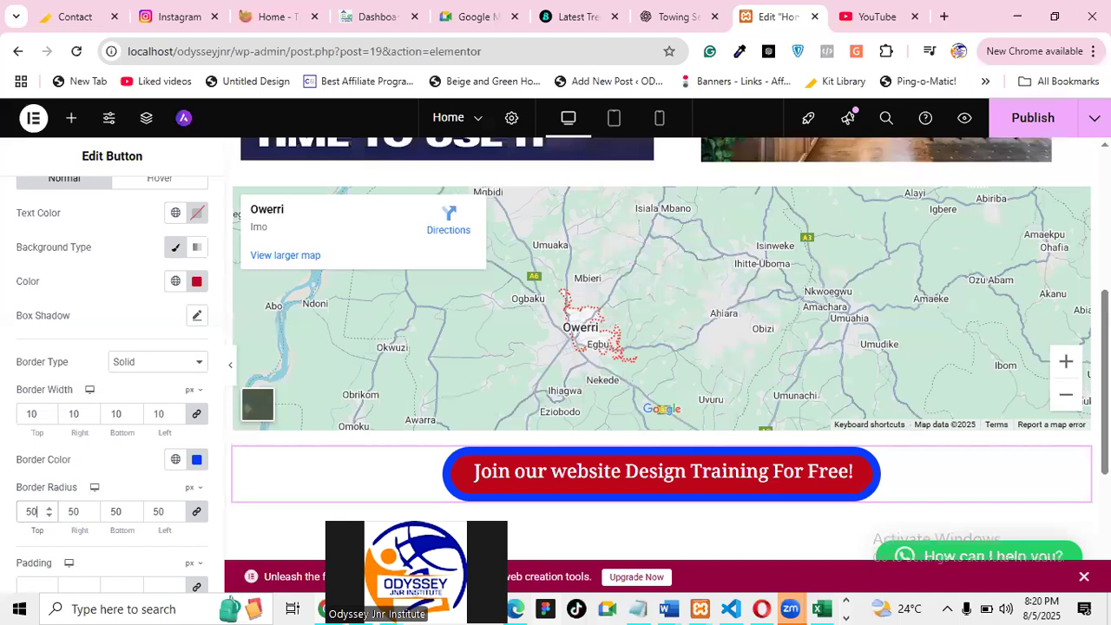
scroll(850, 469, down, 1)
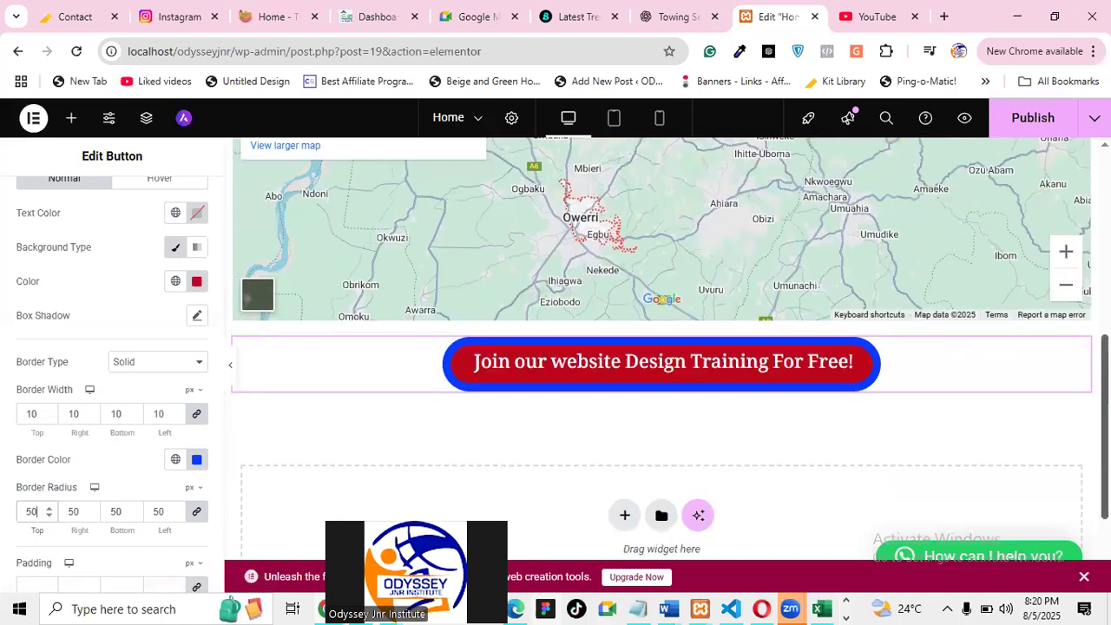
scroll(661, 365, down, 1)
scroll(661, 365, up, 3)
scroll(661, 364, down, 2)
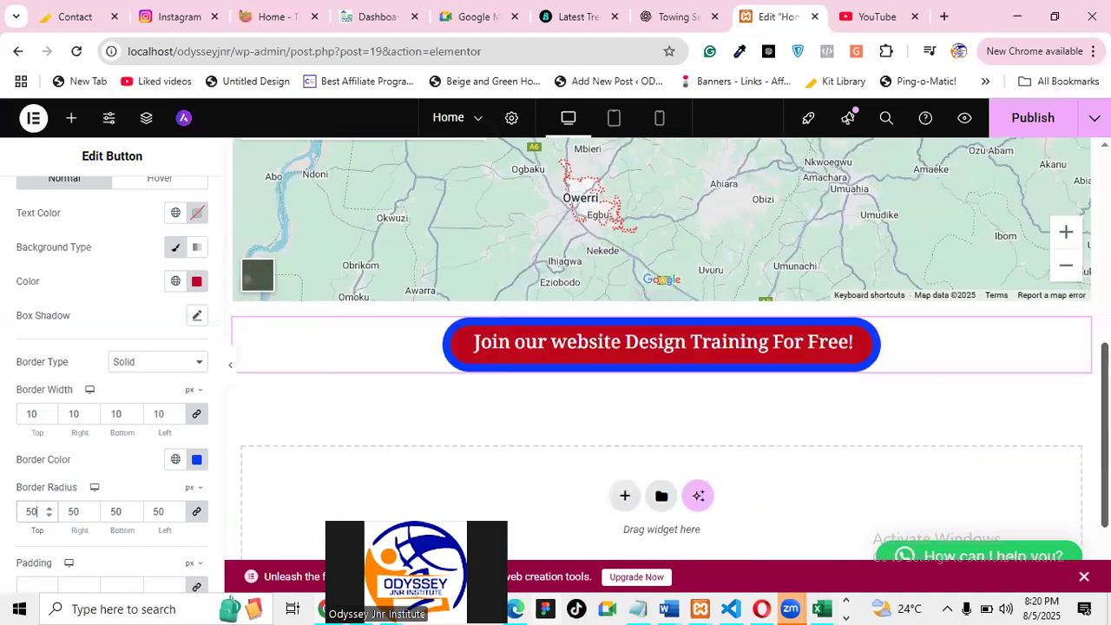
scroll(694, 199, up, 1)
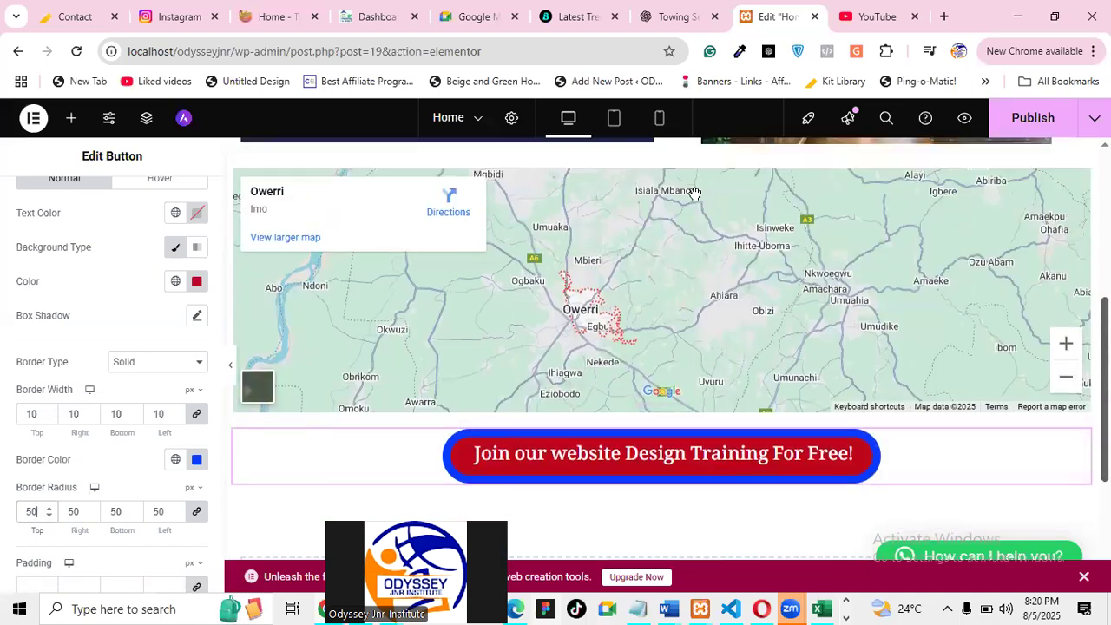
click(614, 128)
click(661, 119)
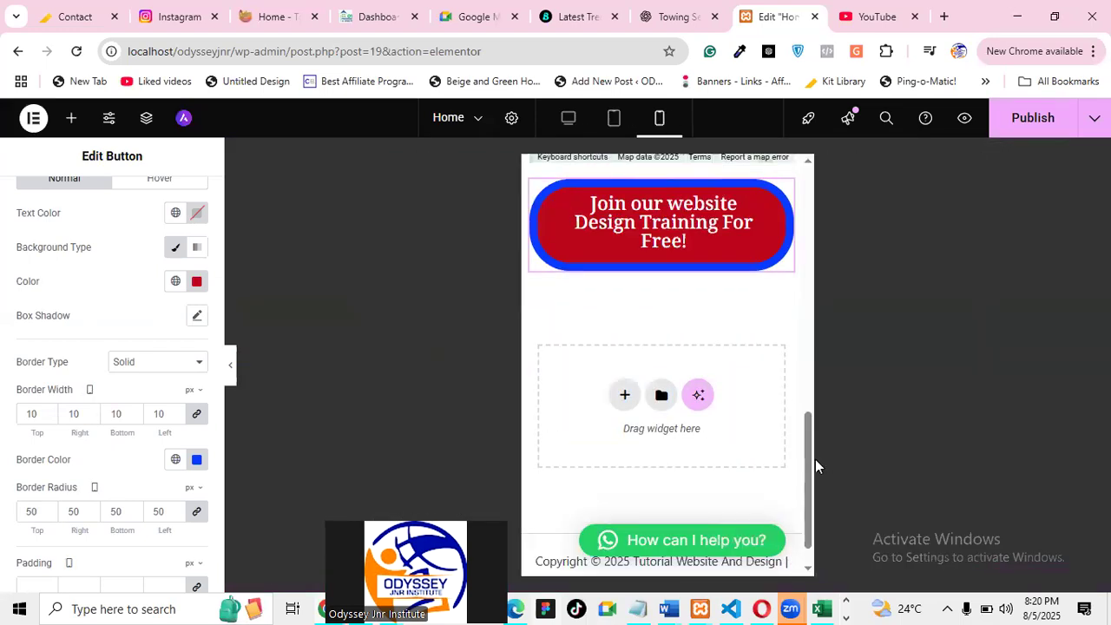
drag(812, 464, 805, 403)
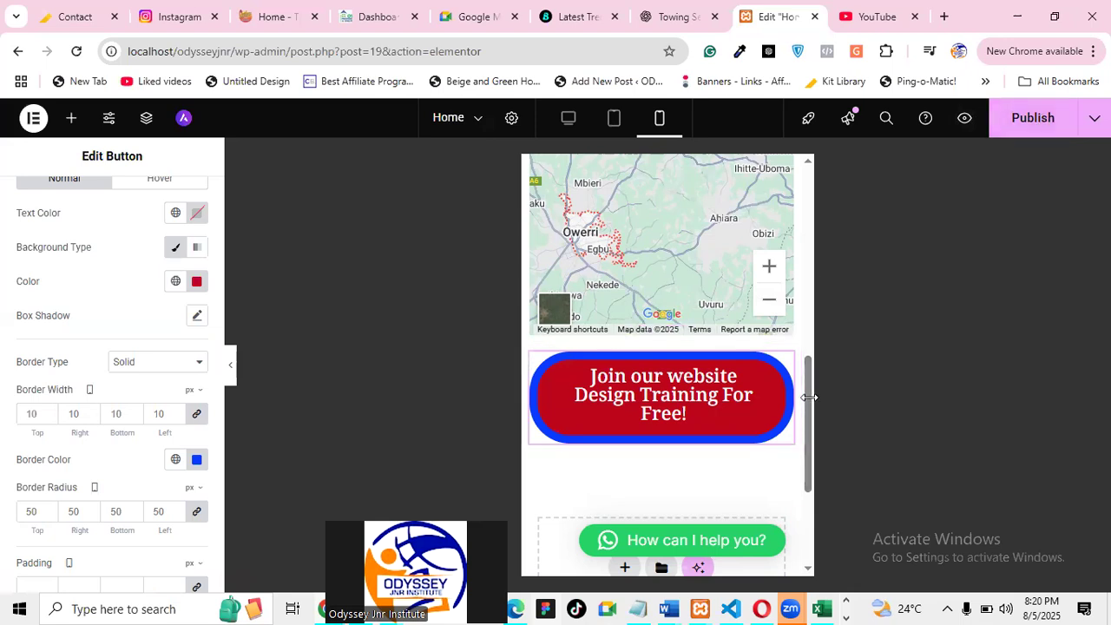
drag(805, 402, 803, 320)
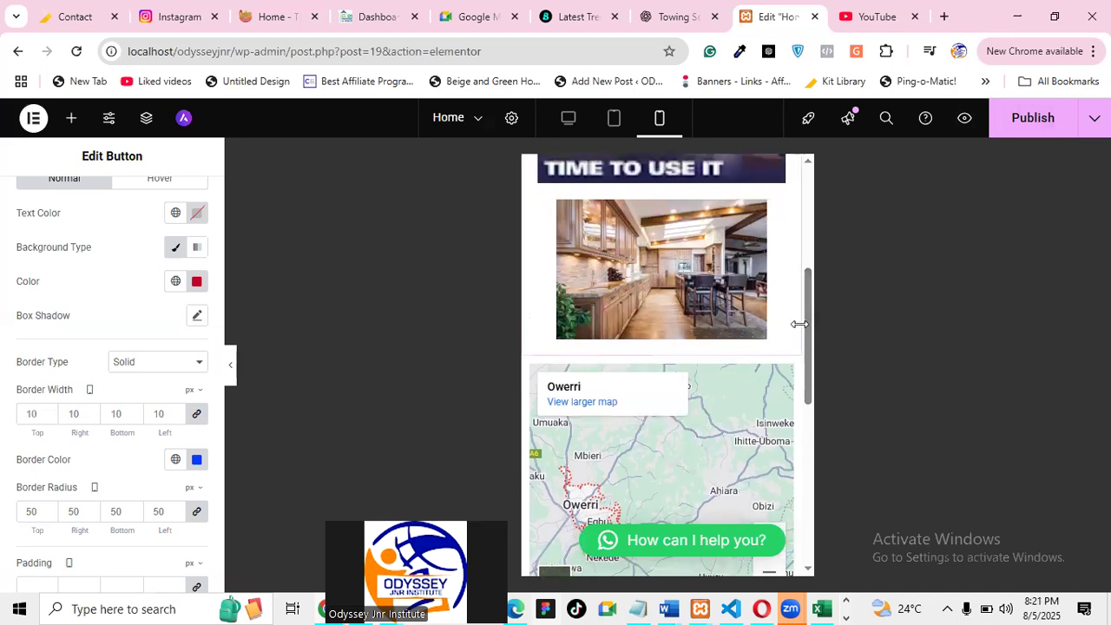
drag(810, 228, 808, 229)
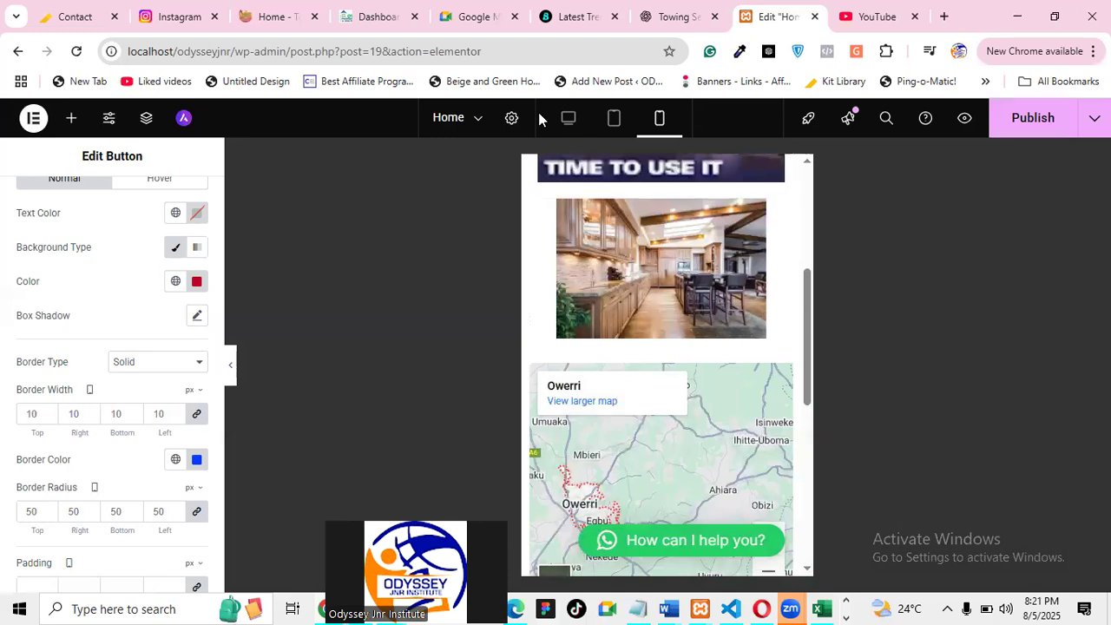
click(568, 120)
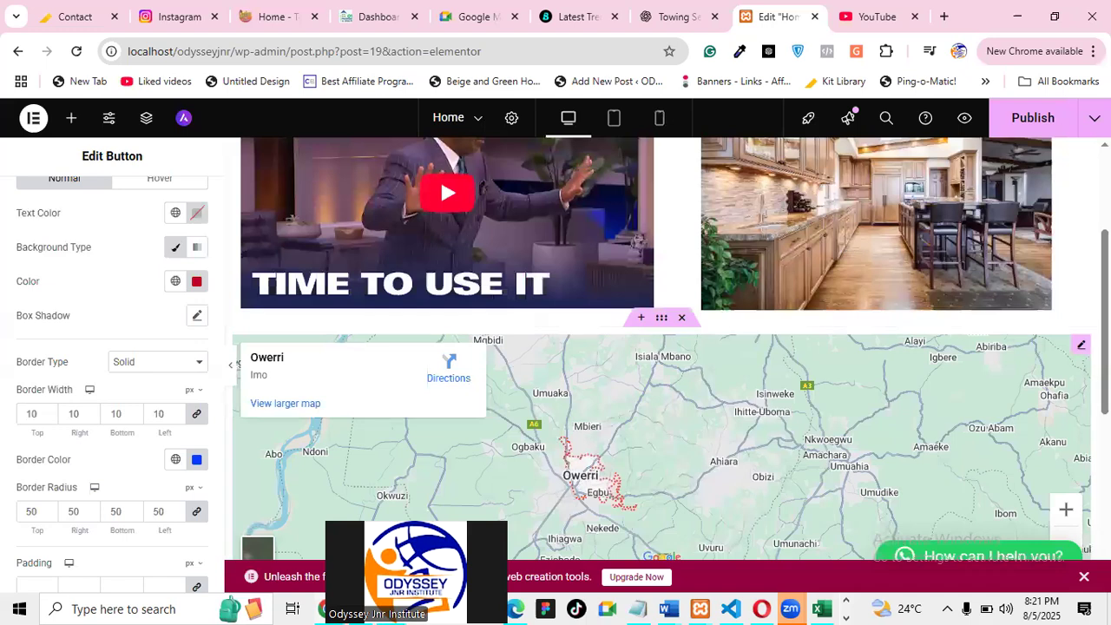
scroll(440, 157, up, 5)
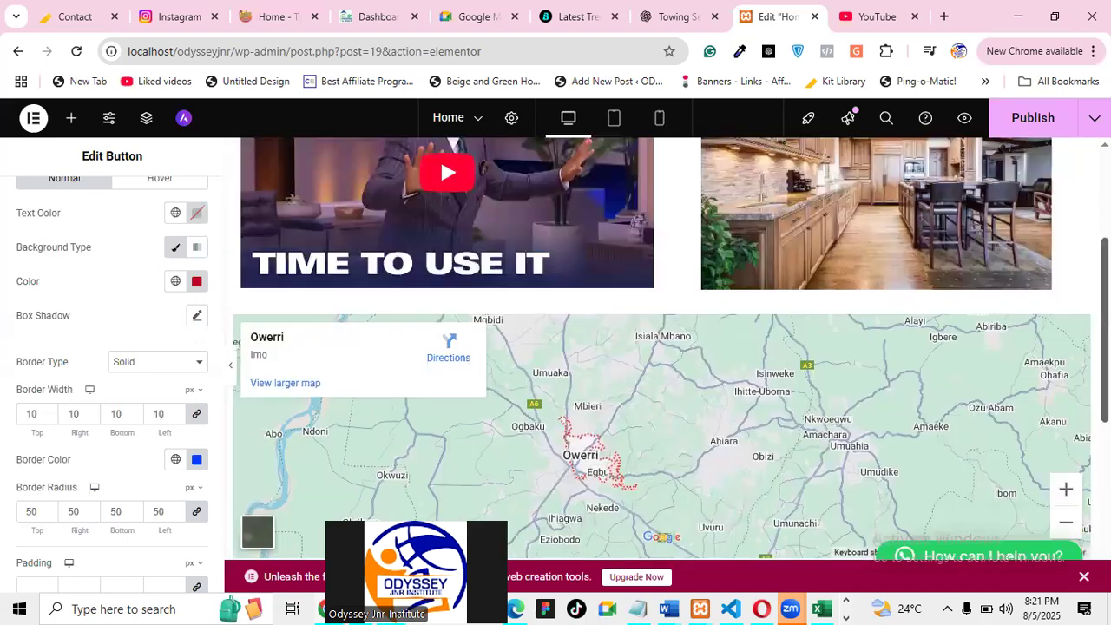
scroll(440, 268, down, 2)
scroll(662, 347, down, 1)
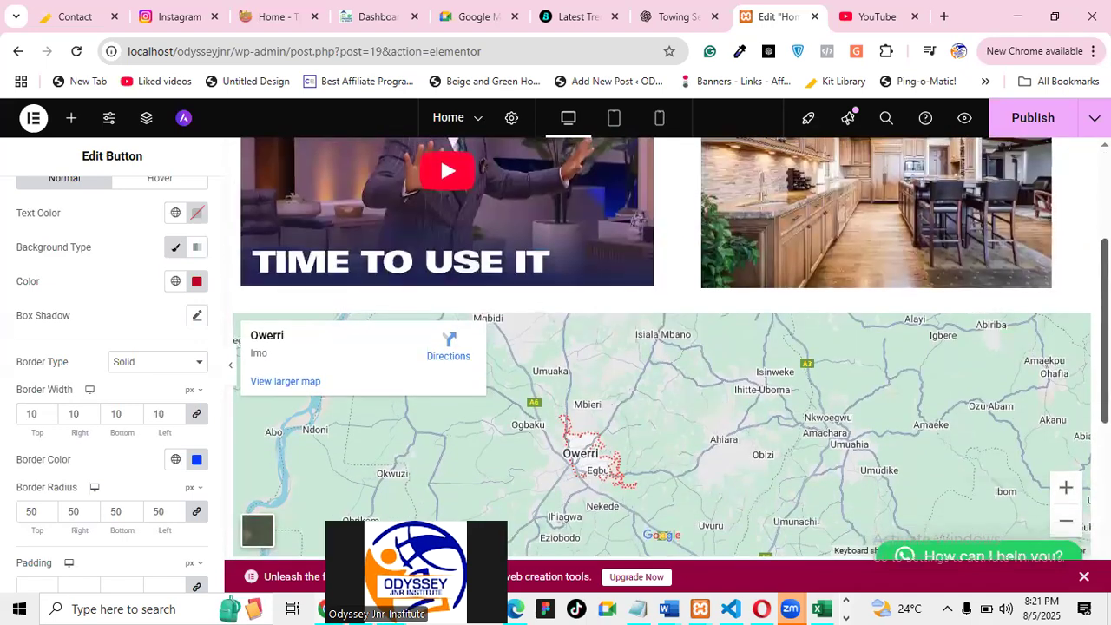
scroll(662, 347, up, 2)
scroll(662, 347, down, 1)
scroll(662, 347, down, 2)
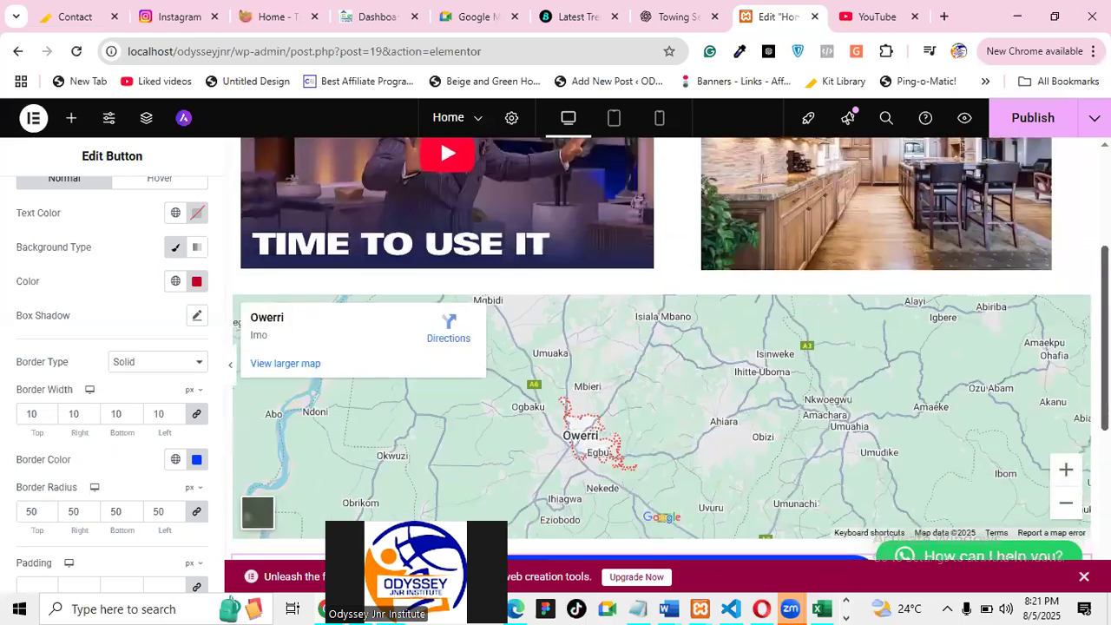
scroll(662, 347, down, 4)
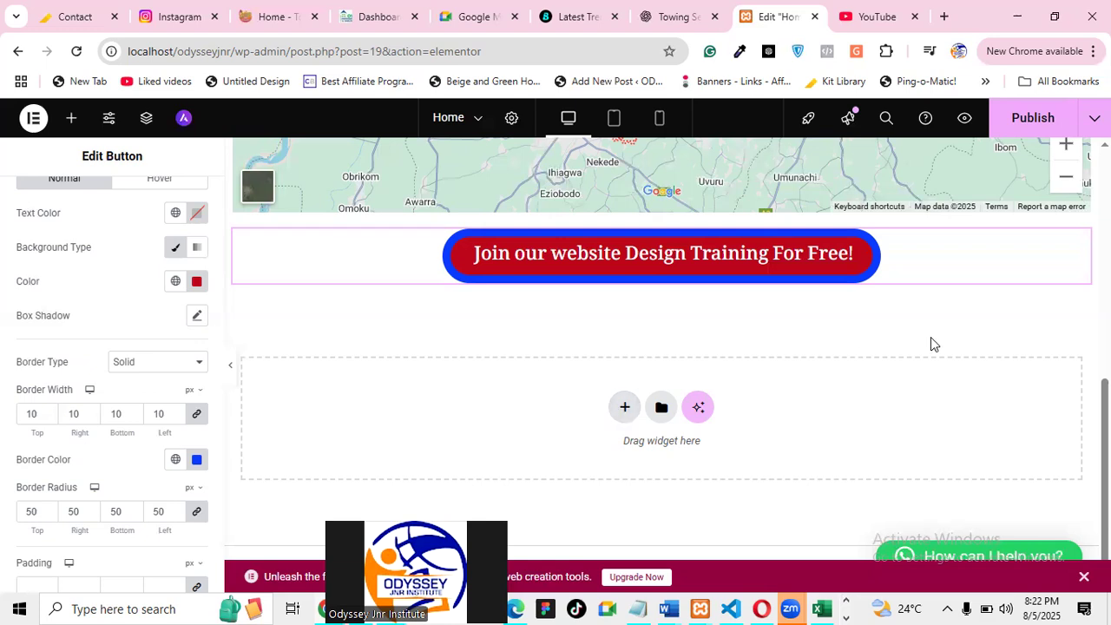
scroll(662, 347, up, 6)
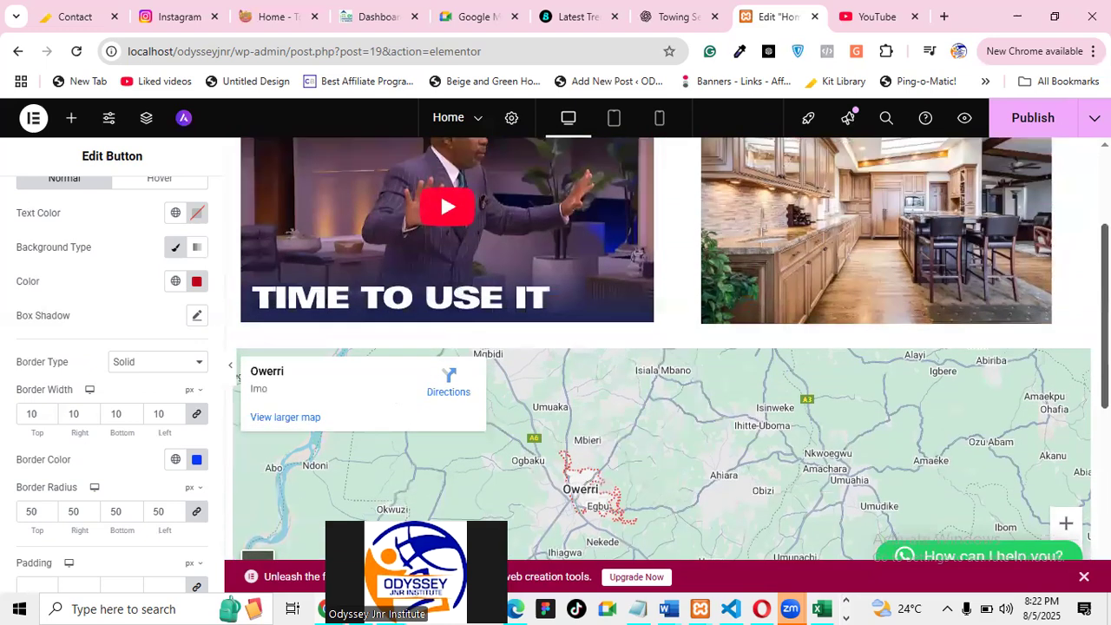
scroll(662, 348, down, 4)
scroll(722, 461, down, 3)
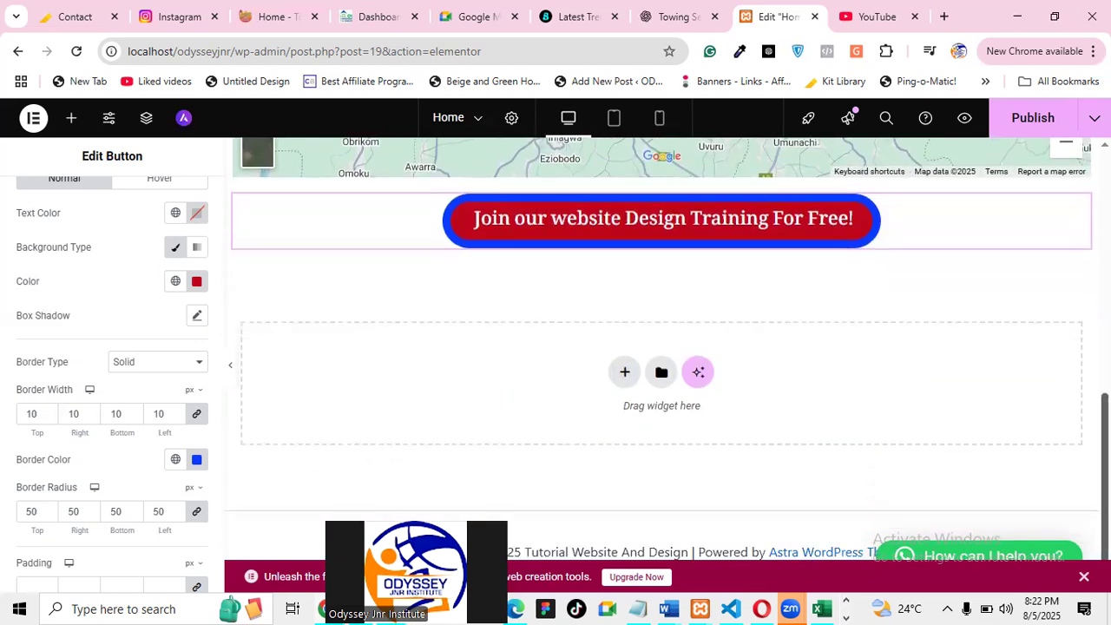
Step: Add a flexbox container below the Join button using the single stacked-column structure
click(624, 371)
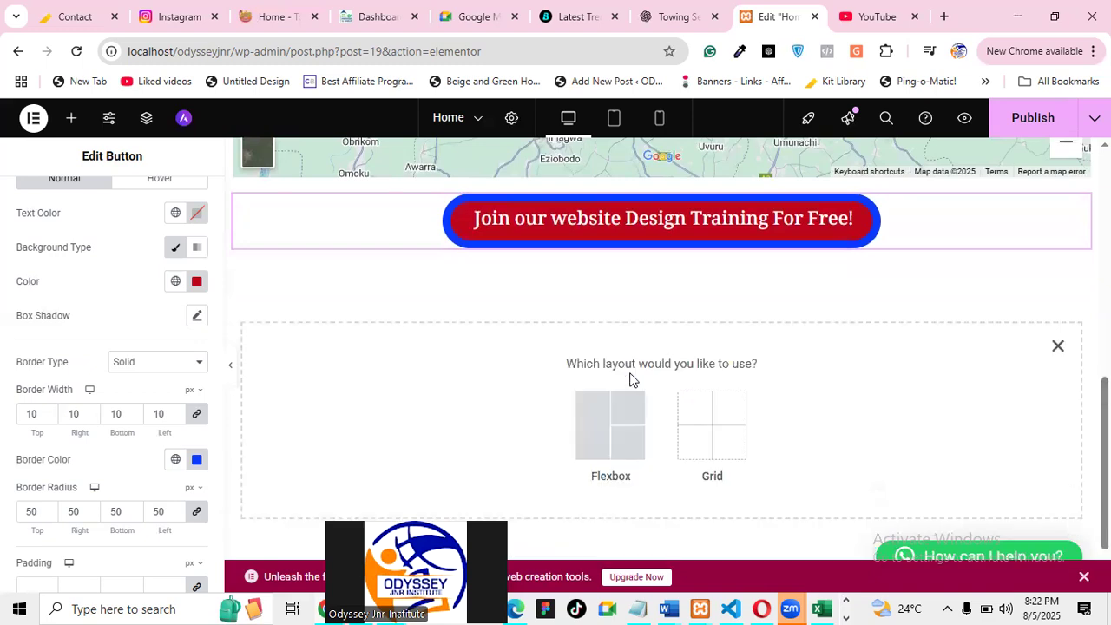
click(599, 451)
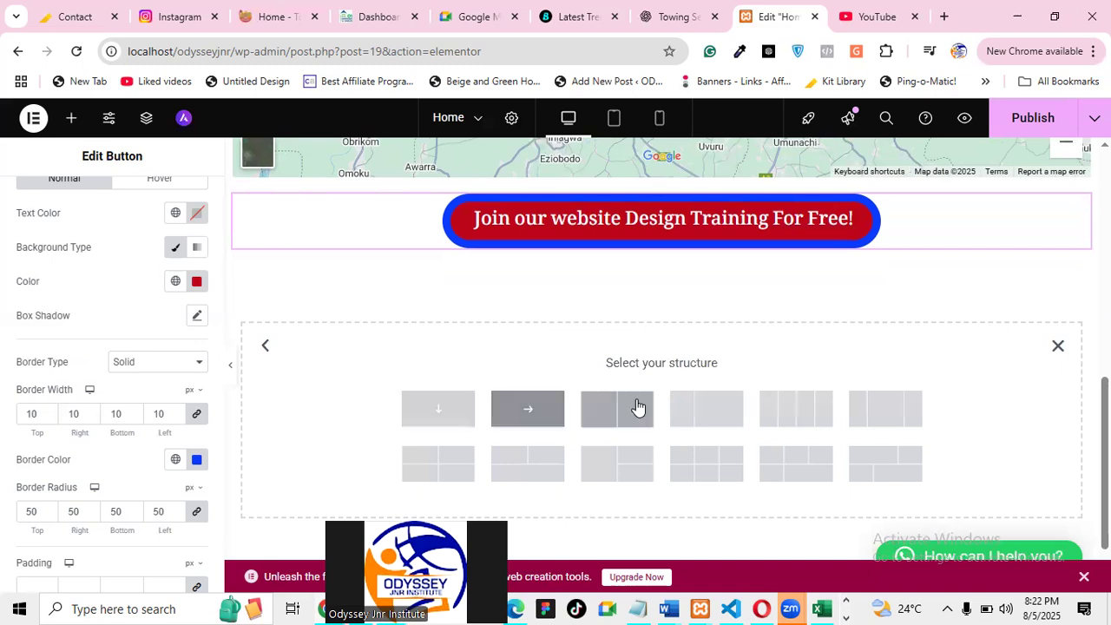
scroll(661, 347, up, 10)
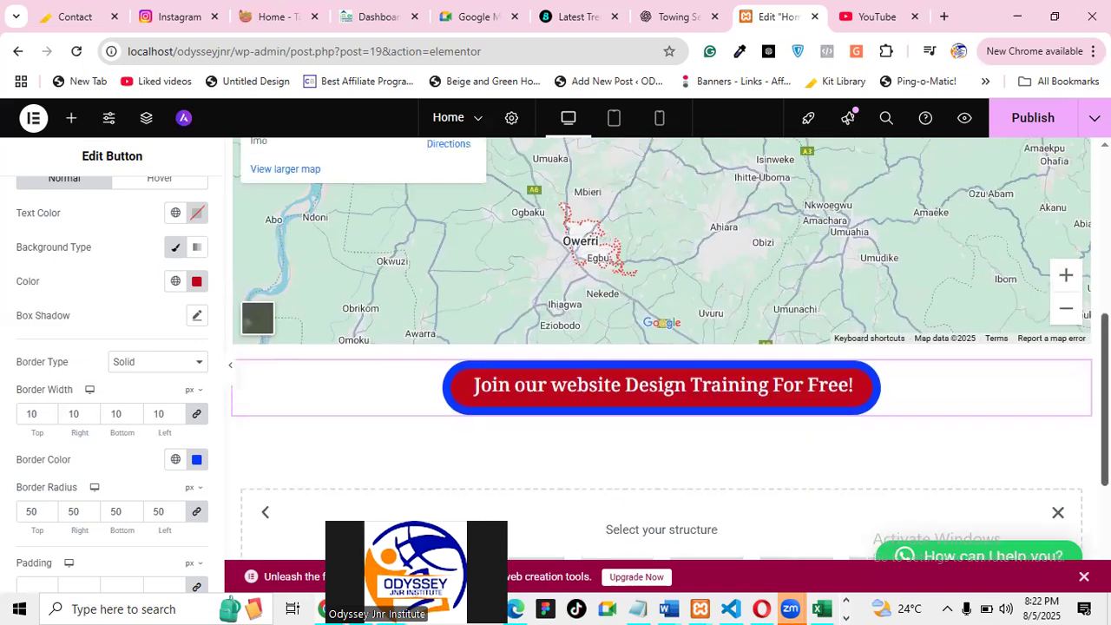
scroll(661, 347, down, 7)
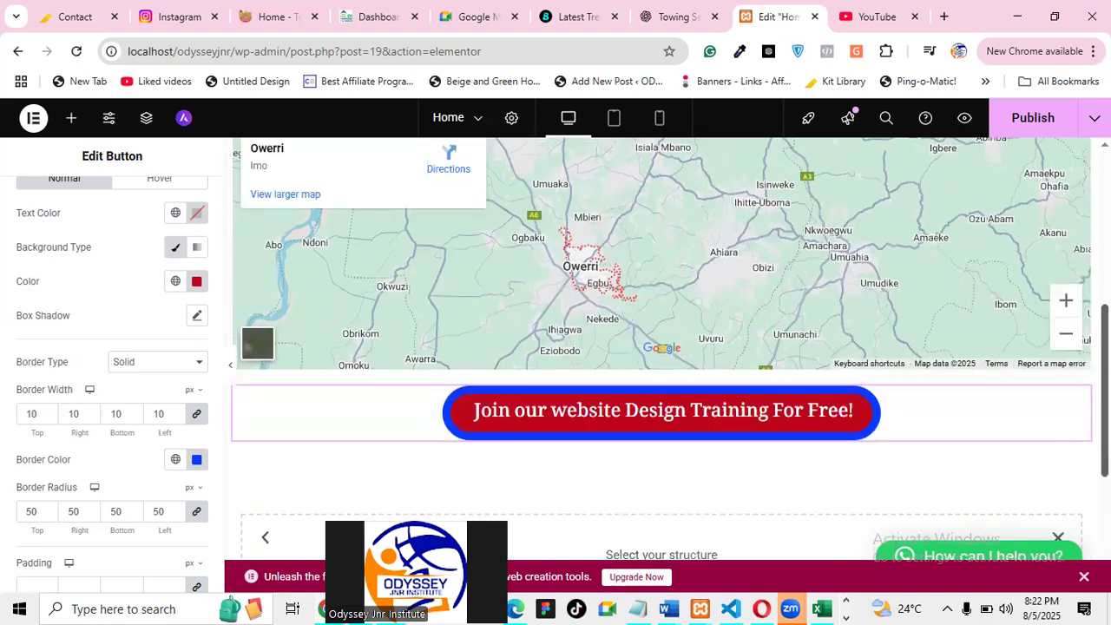
scroll(661, 347, down, 1)
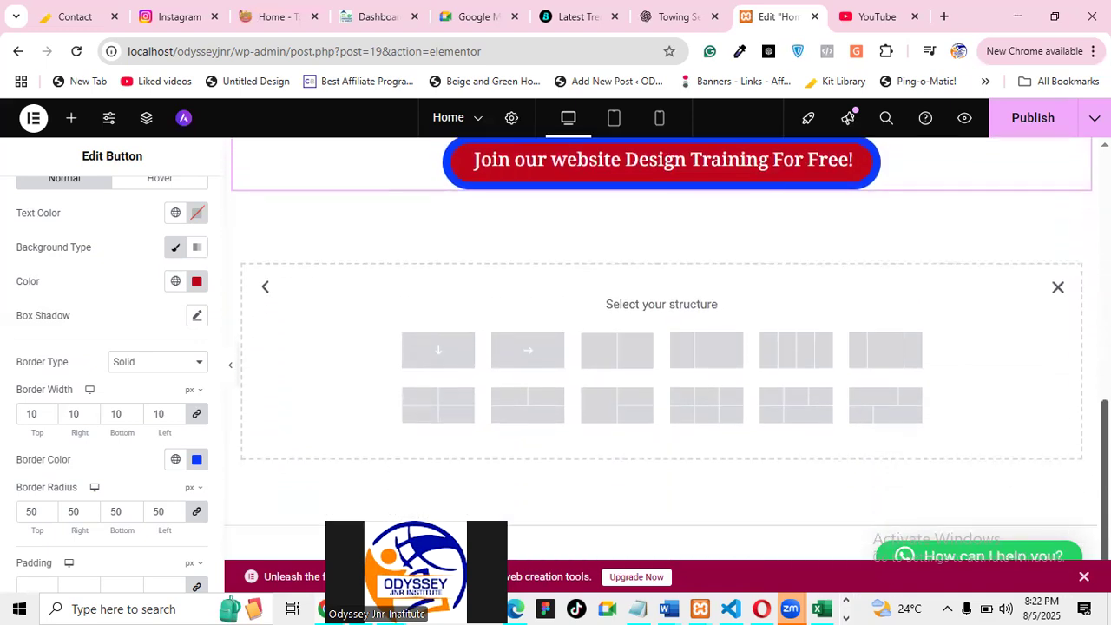
scroll(661, 347, up, 3)
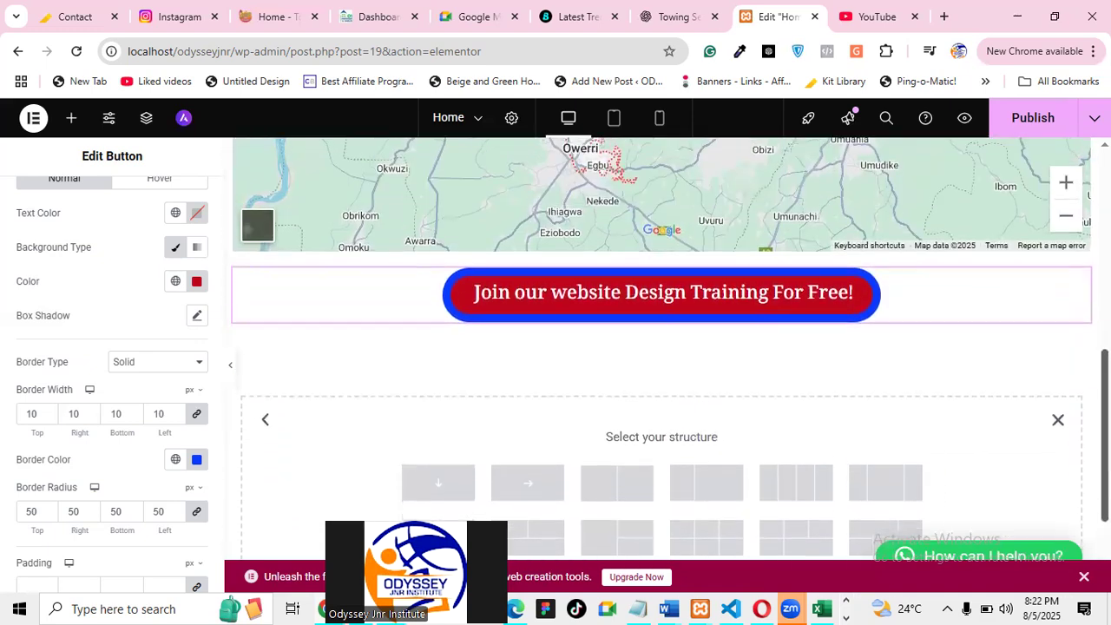
scroll(987, 443, down, 3)
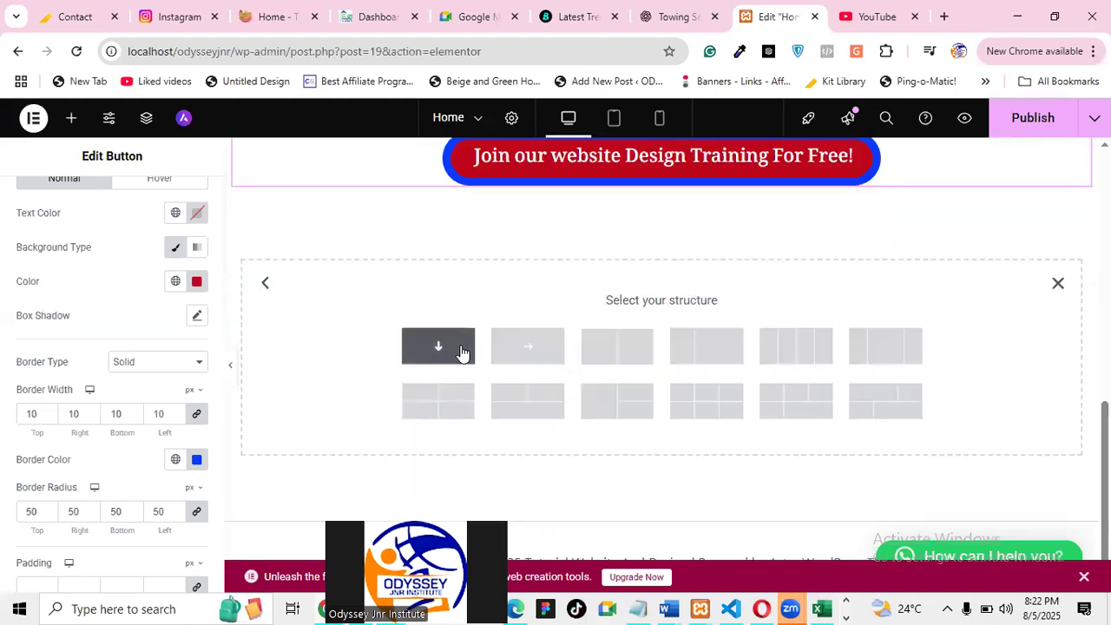
click(462, 351)
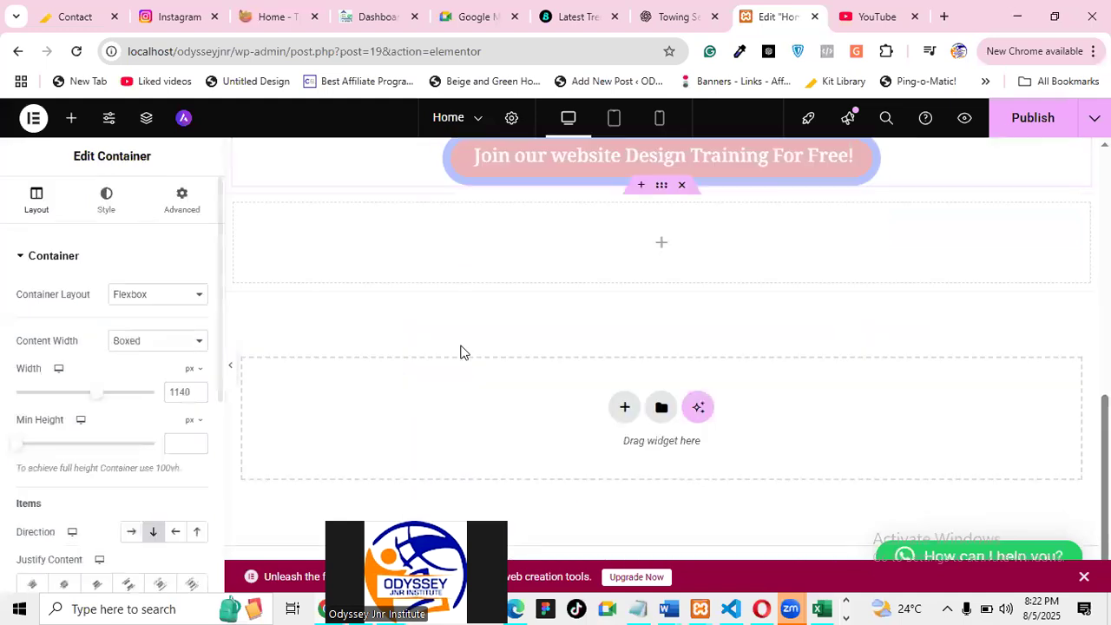
Step: Filter the widget list for icon widgets and drop an Icon Box into the new container
click(71, 117)
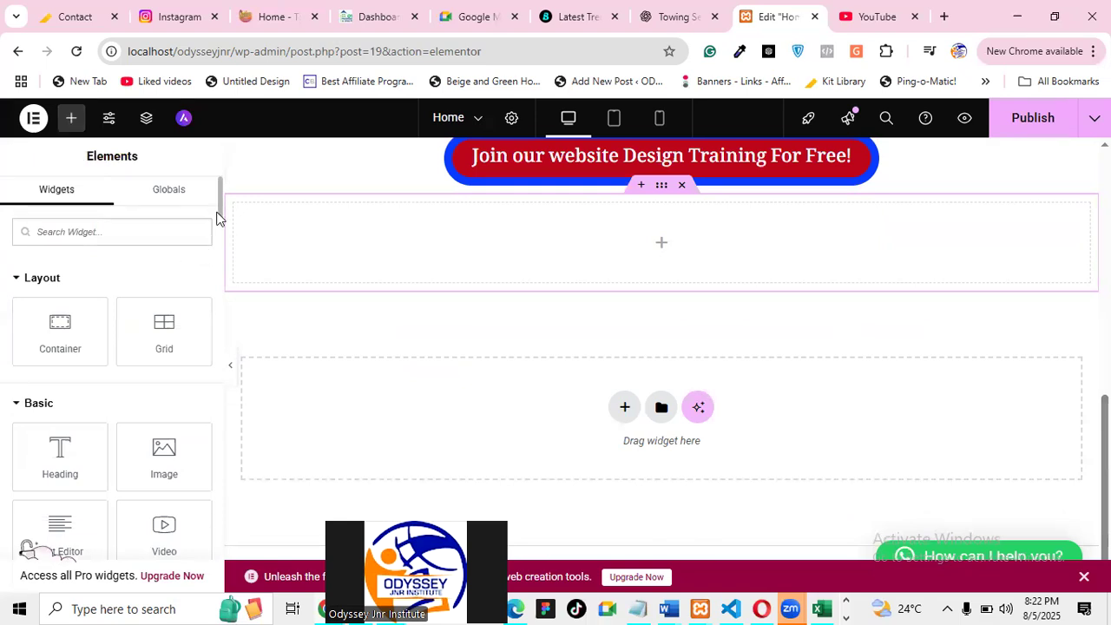
scroll(217, 230, down, 2)
scroll(217, 243, down, 3)
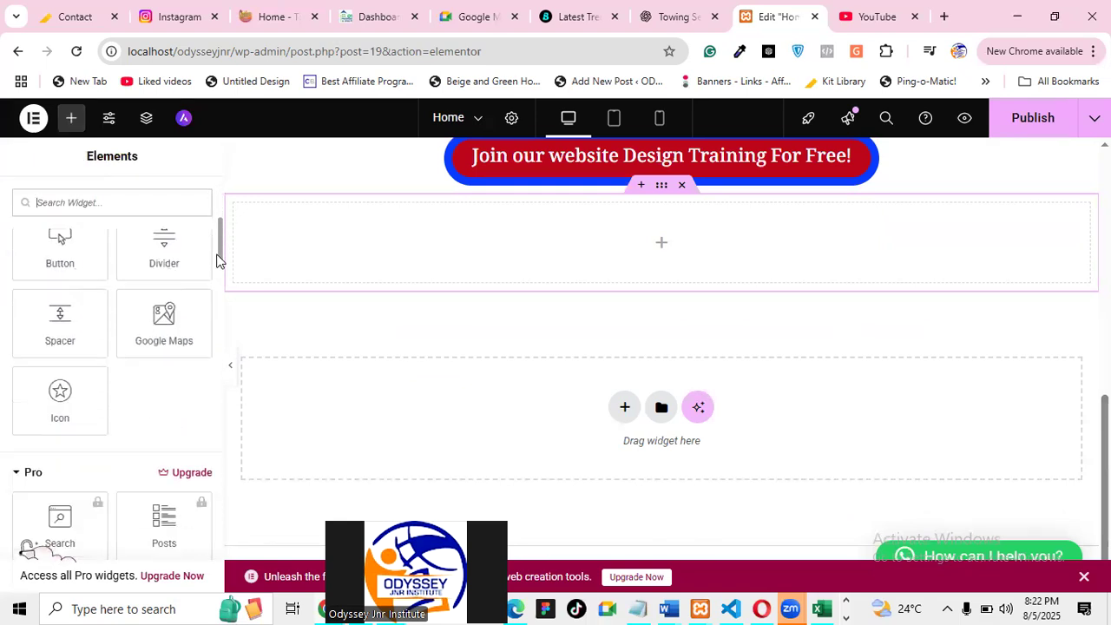
scroll(217, 258, up, 2)
drag(217, 246, 208, 481)
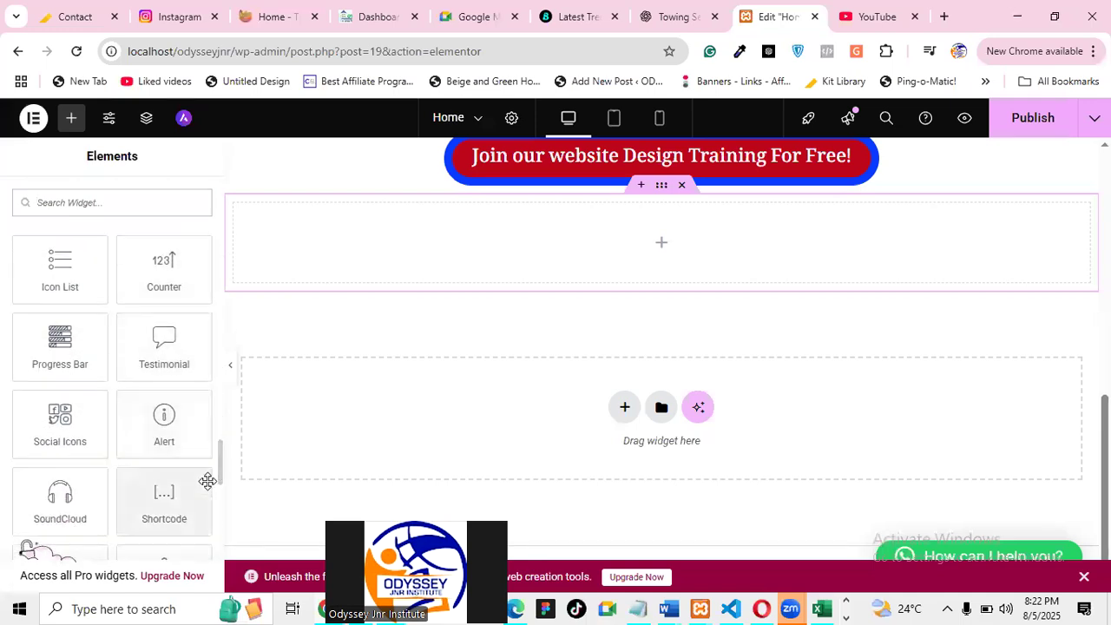
click(84, 202)
text(u)
text(co)
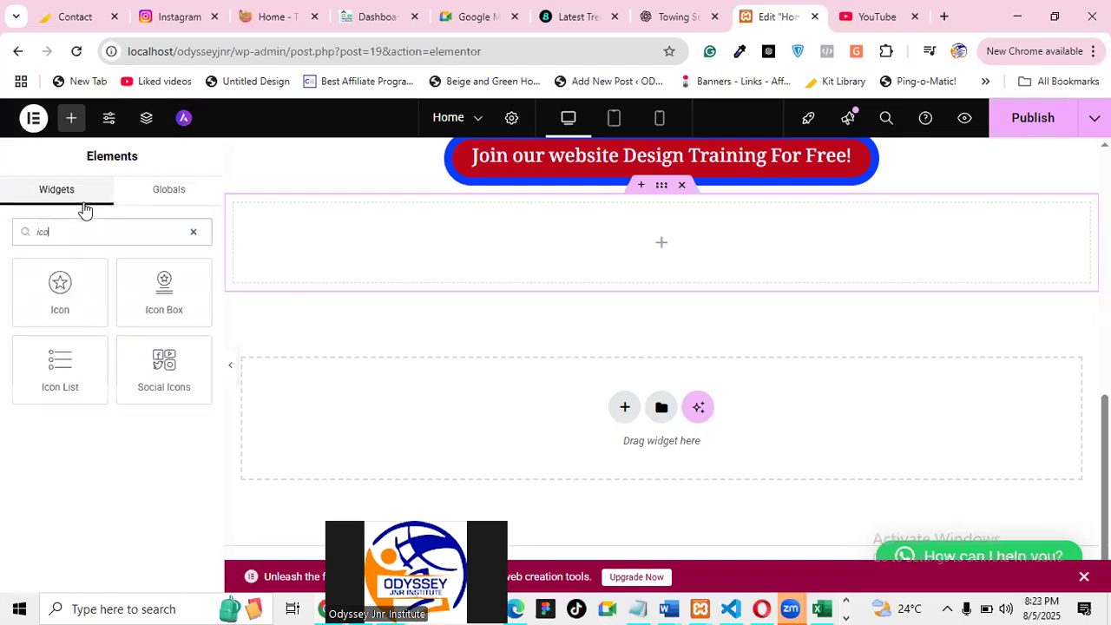
drag(164, 282, 480, 252)
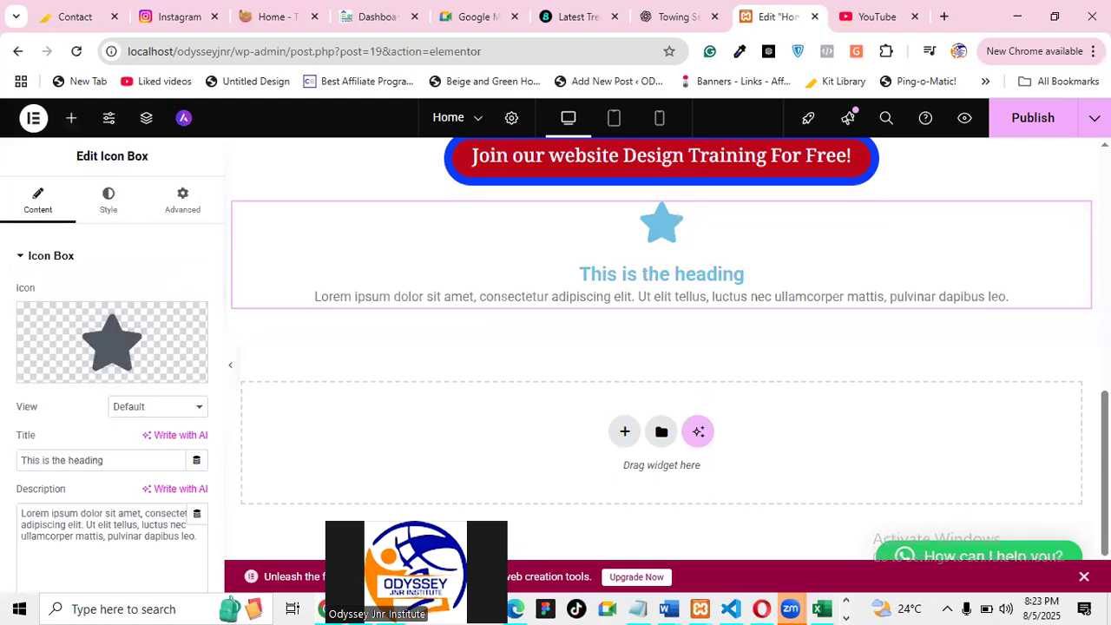
Step: Change the icon box title to 'Web Classs' and its description to 'This is a free website design class'
scroll(661, 347, down, 1)
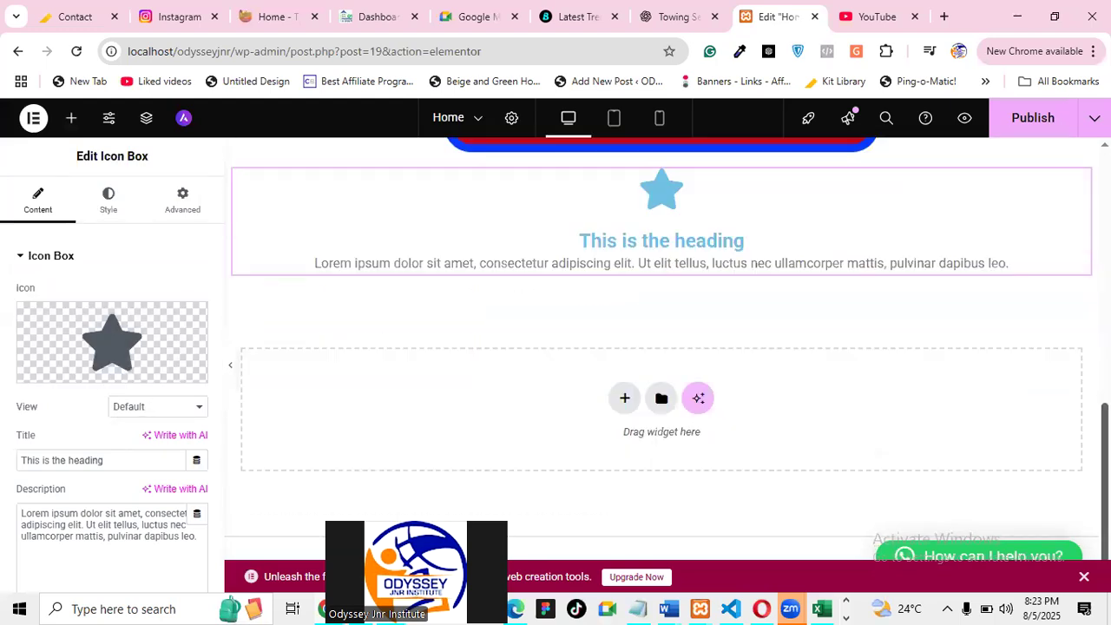
triple_click(118, 460)
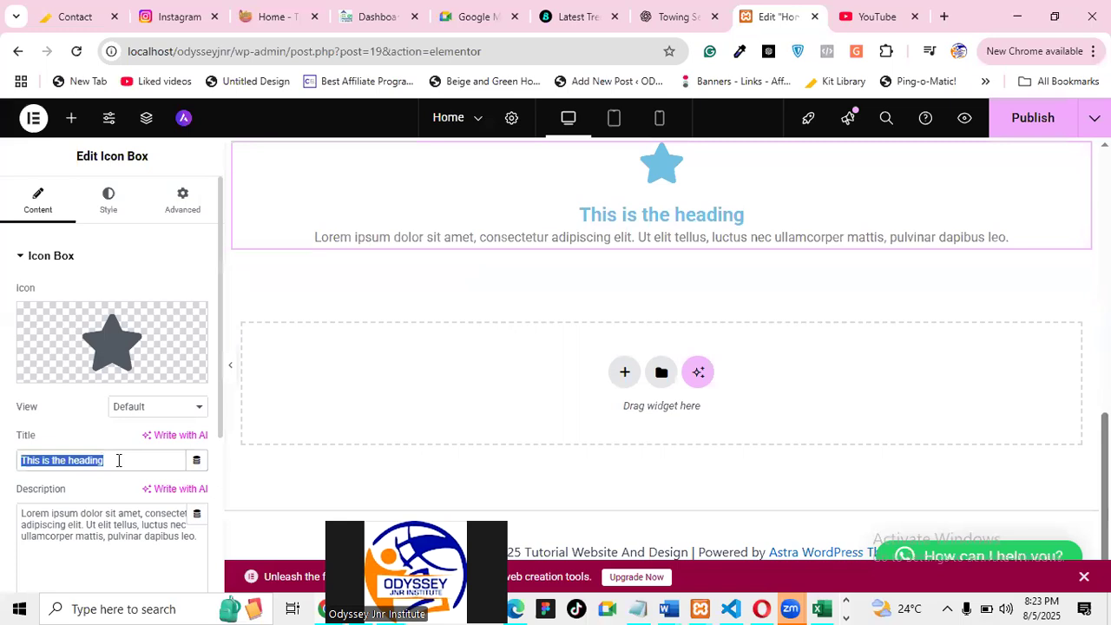
text(Web Classs)
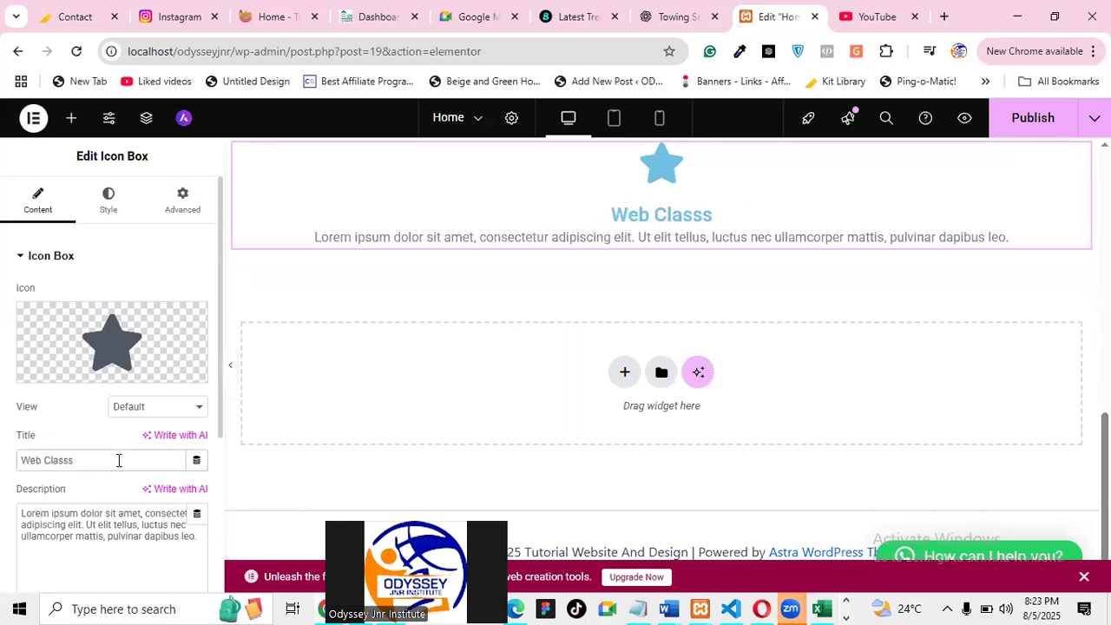
triple_click(136, 538)
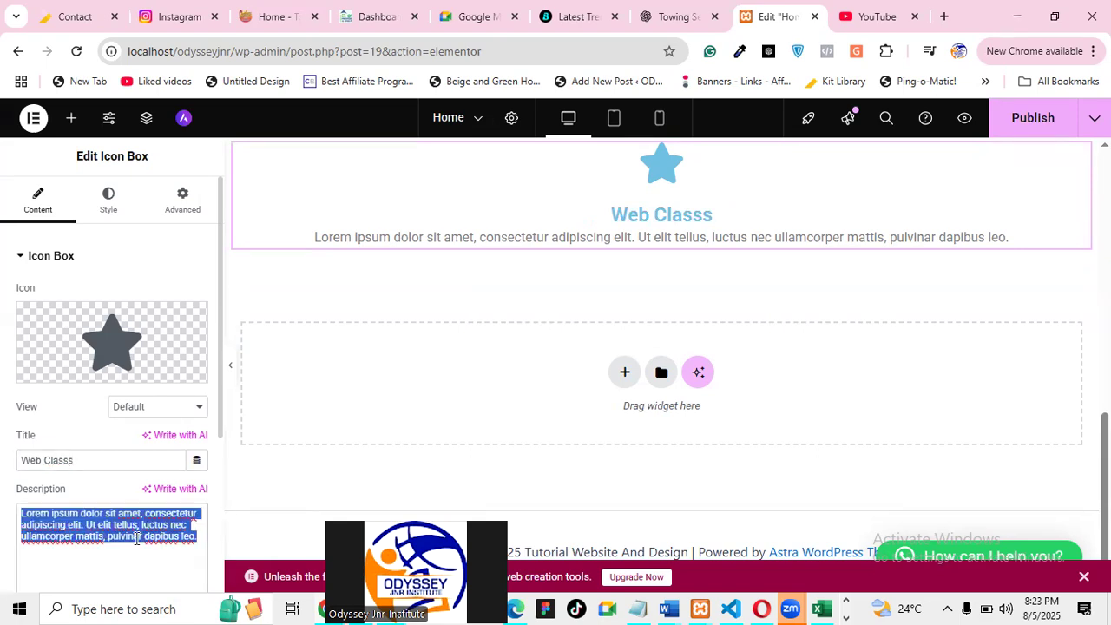
text(This is a free)
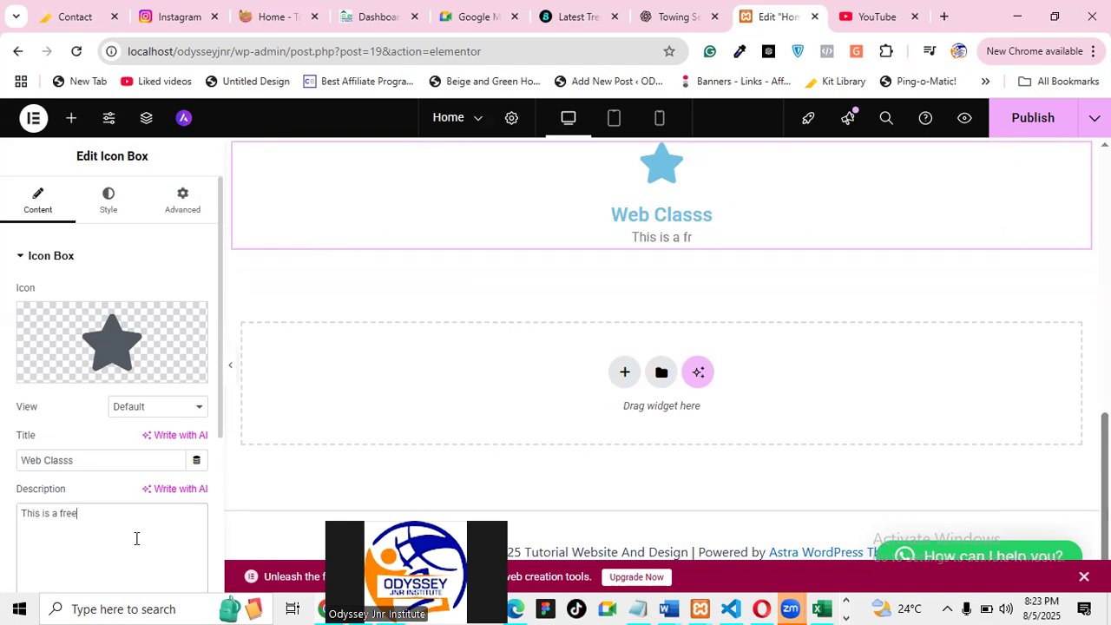
text( websi)
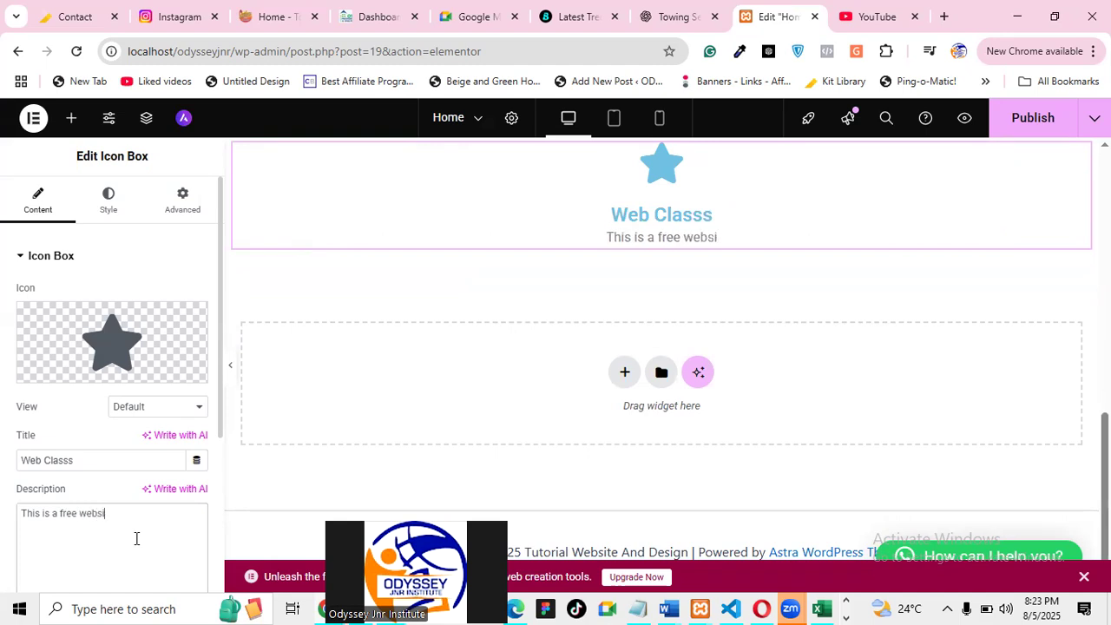
text(te desig)
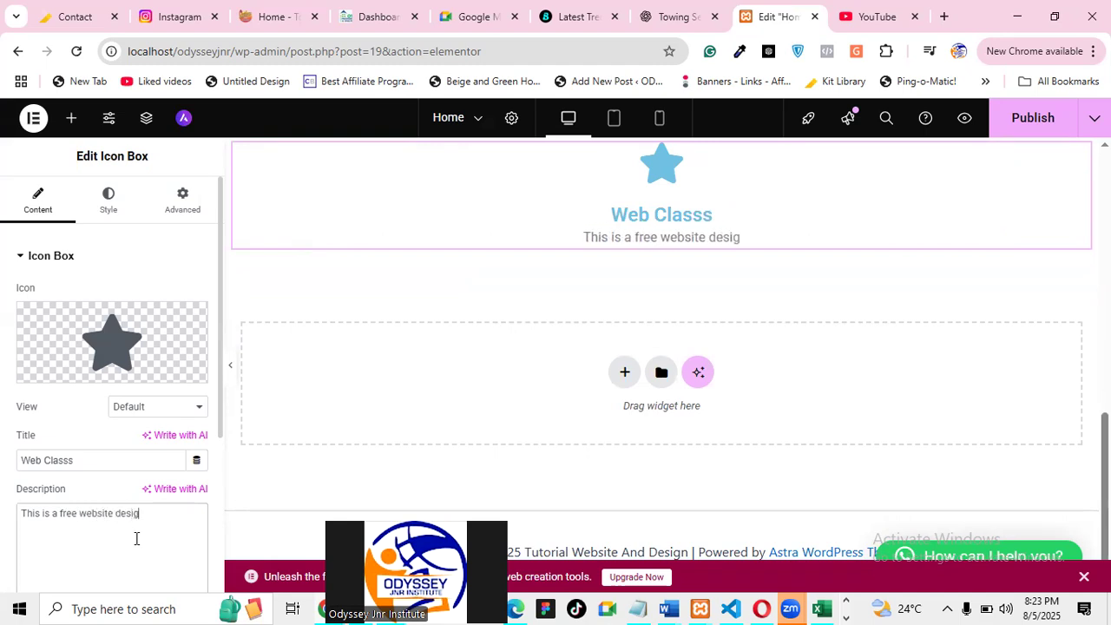
text(n class)
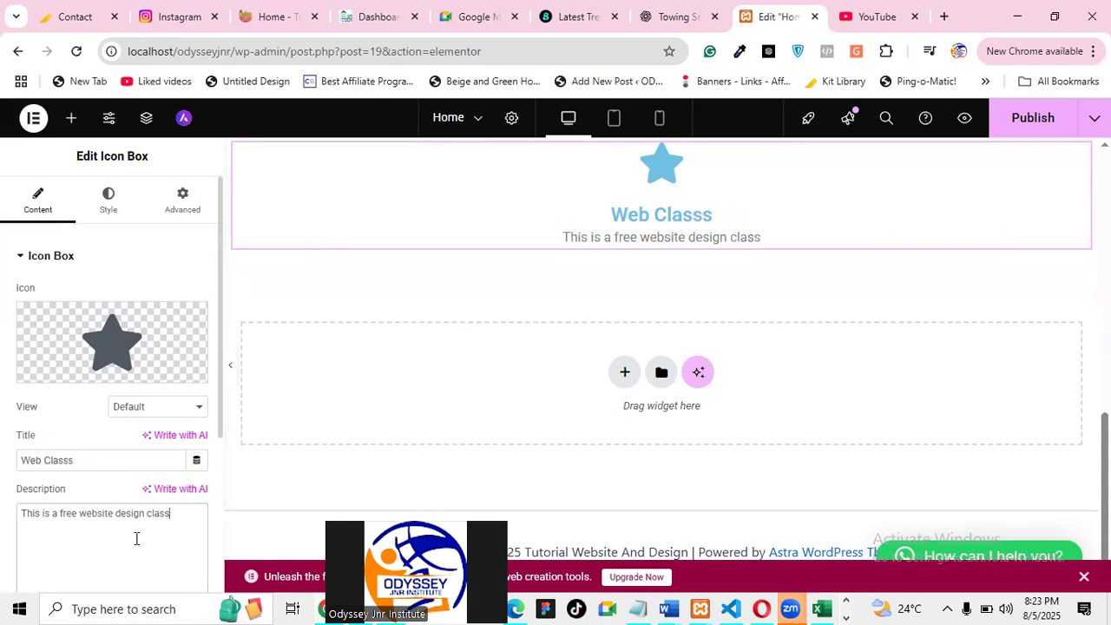
drag(49, 411, 170, 417)
Step: Set the icon box View to Stacked so the icon sits on a circle background
click(170, 412)
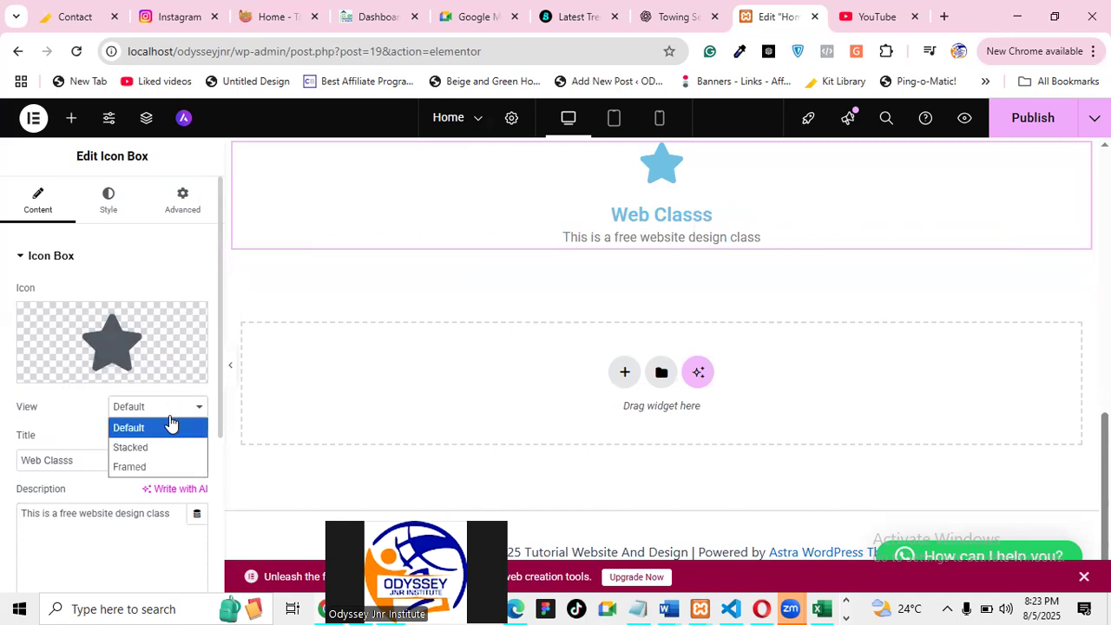
click(162, 446)
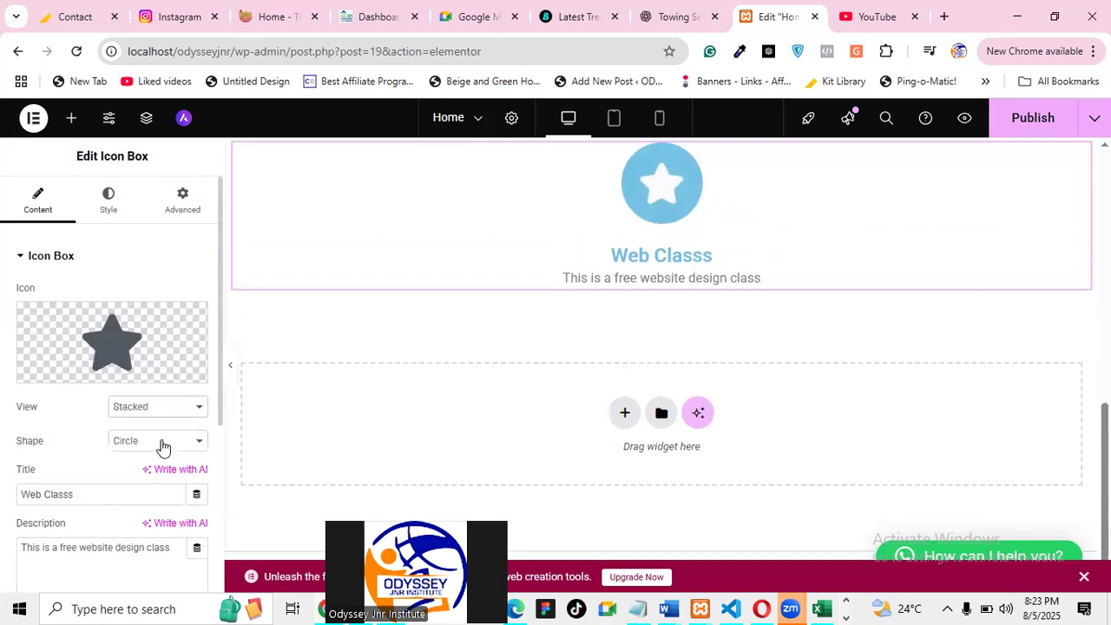
mouse_move(136, 382)
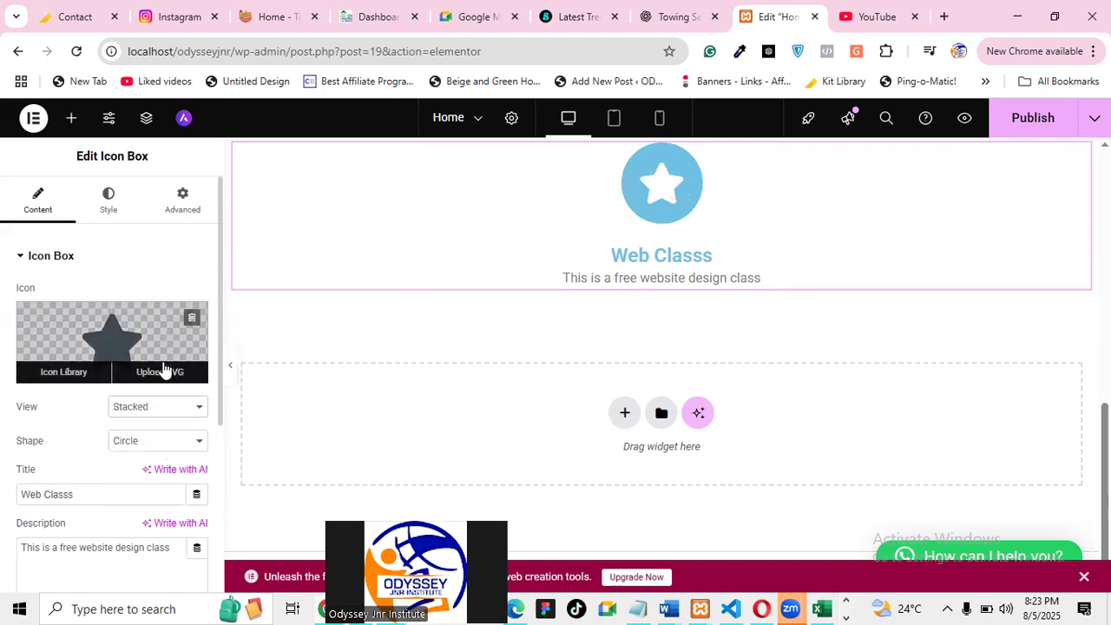
Step: Replace the star with the School icon from the Icon Library, searching 'sch'
click(57, 378)
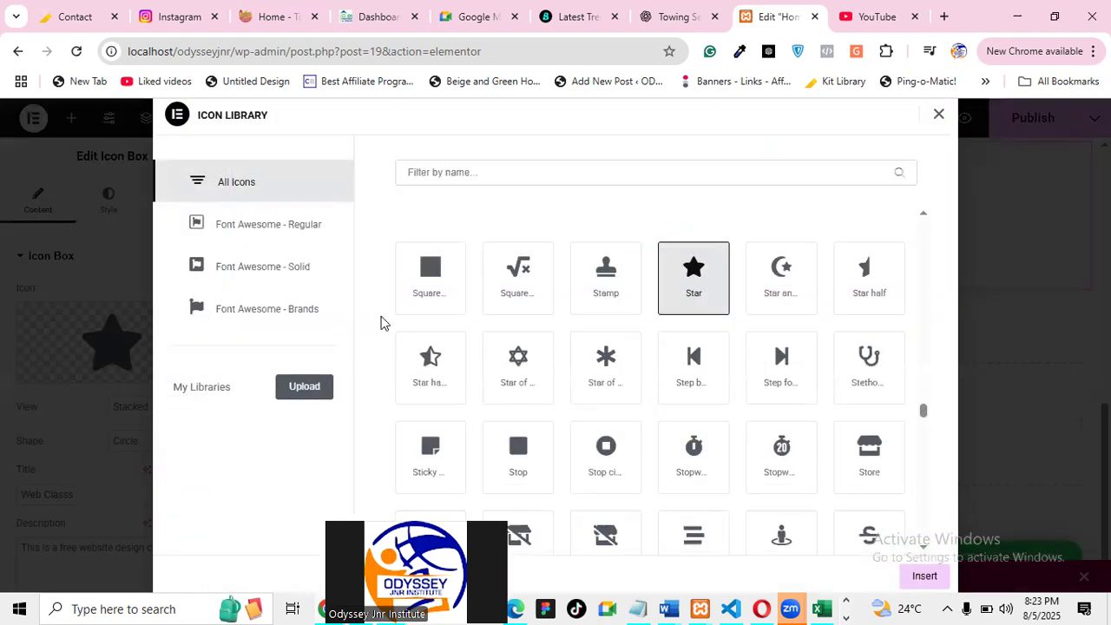
click(607, 179)
text(sch)
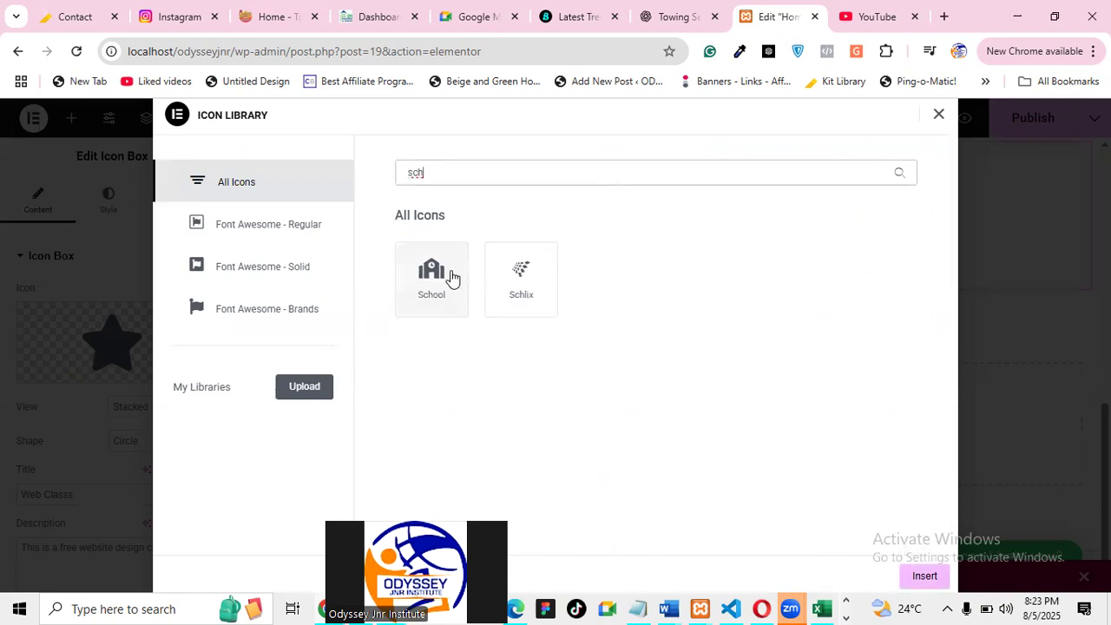
click(450, 276)
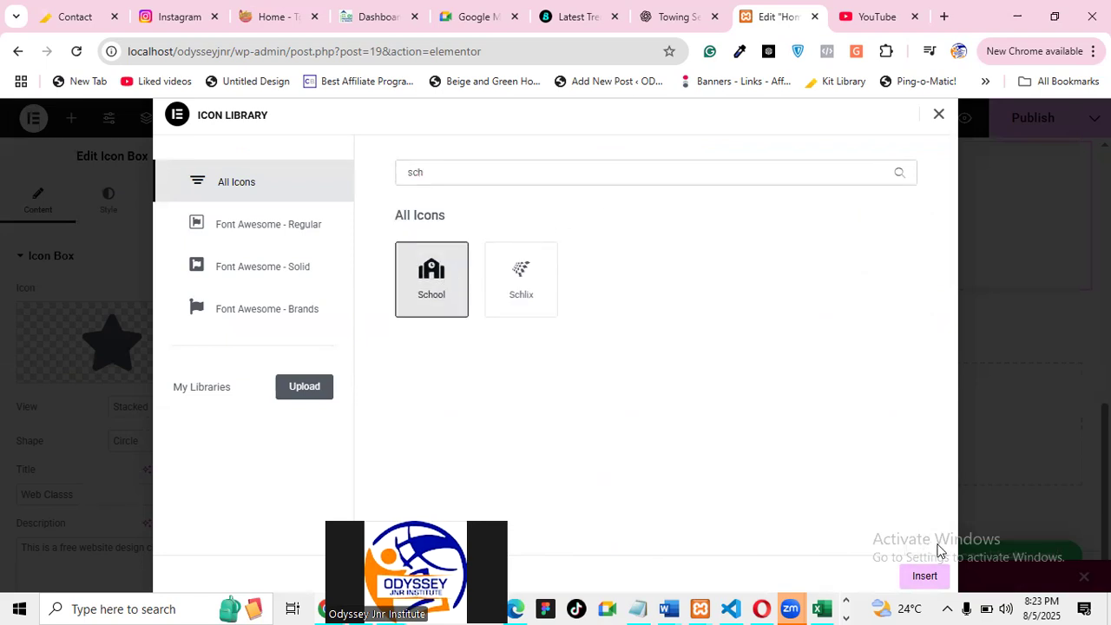
click(925, 575)
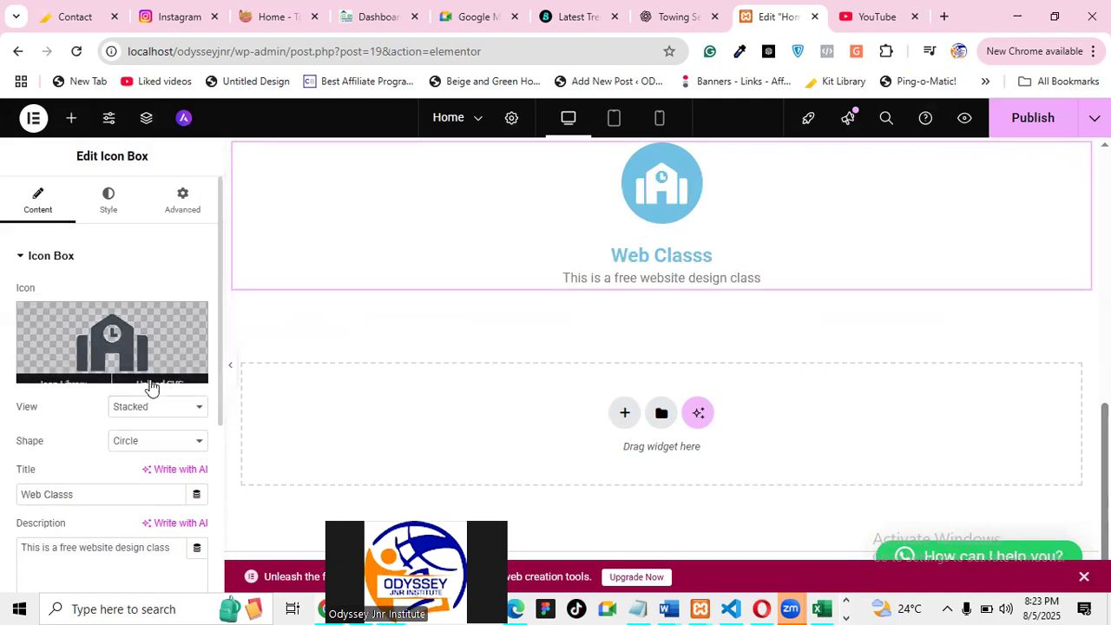
click(111, 213)
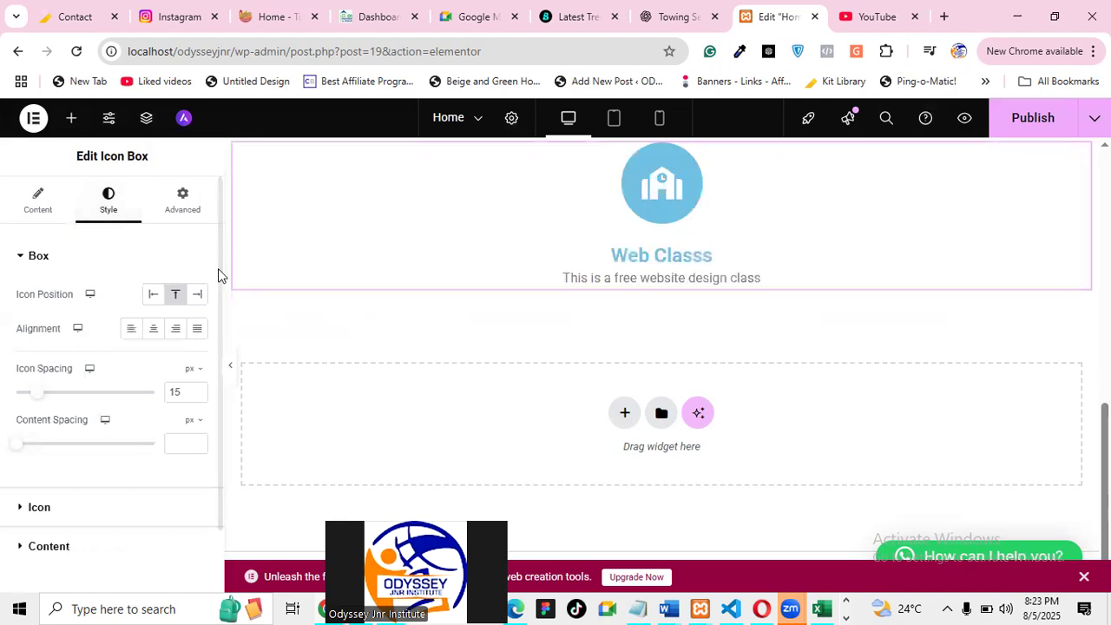
Step: Change the icon's primary colour from light blue to a deep red (#E20D2C)
scroll(160, 407, down, 2)
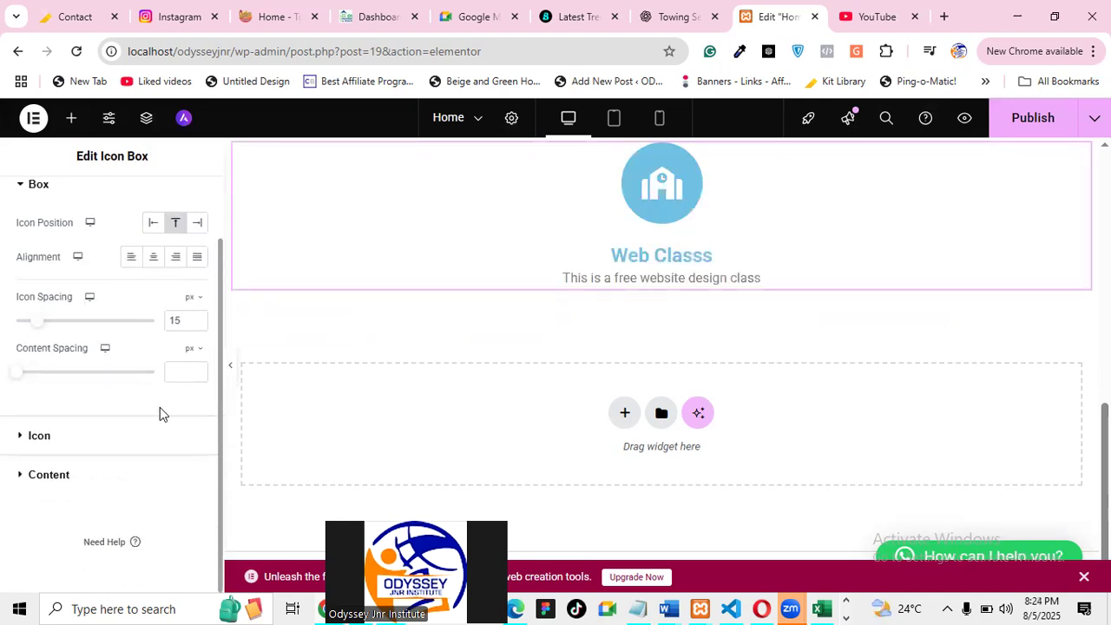
click(108, 425)
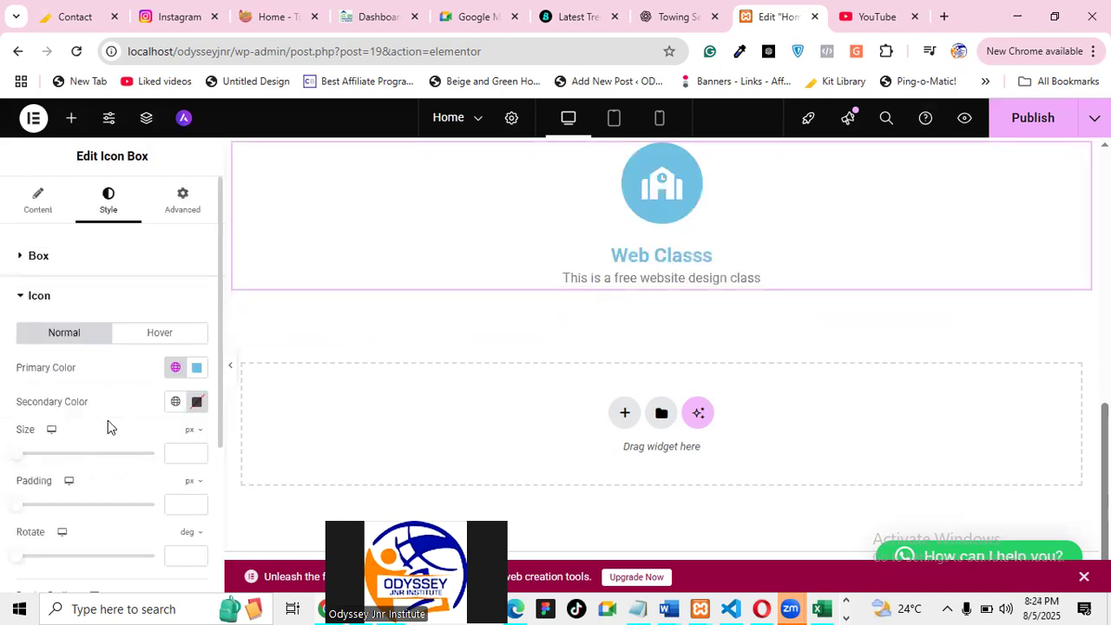
click(196, 371)
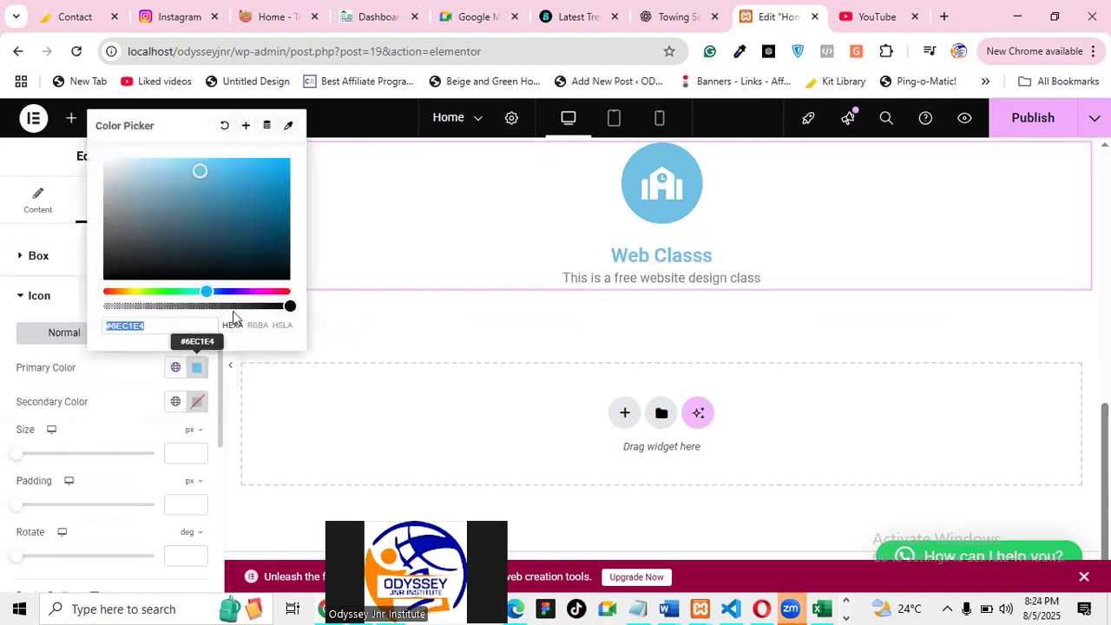
drag(276, 293, 286, 293)
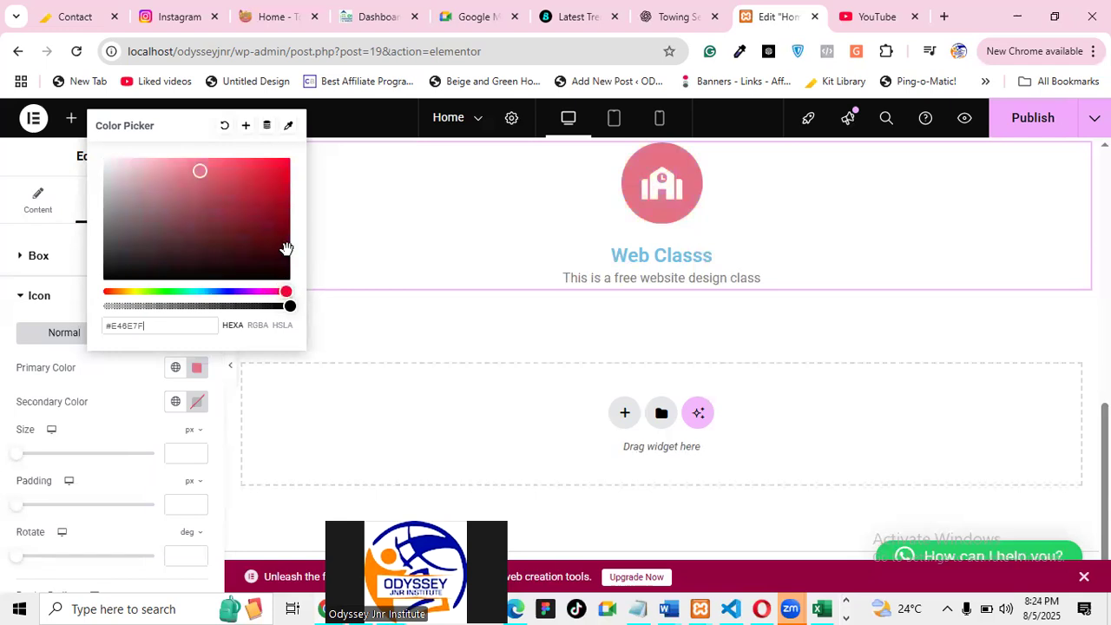
click(276, 178)
click(279, 171)
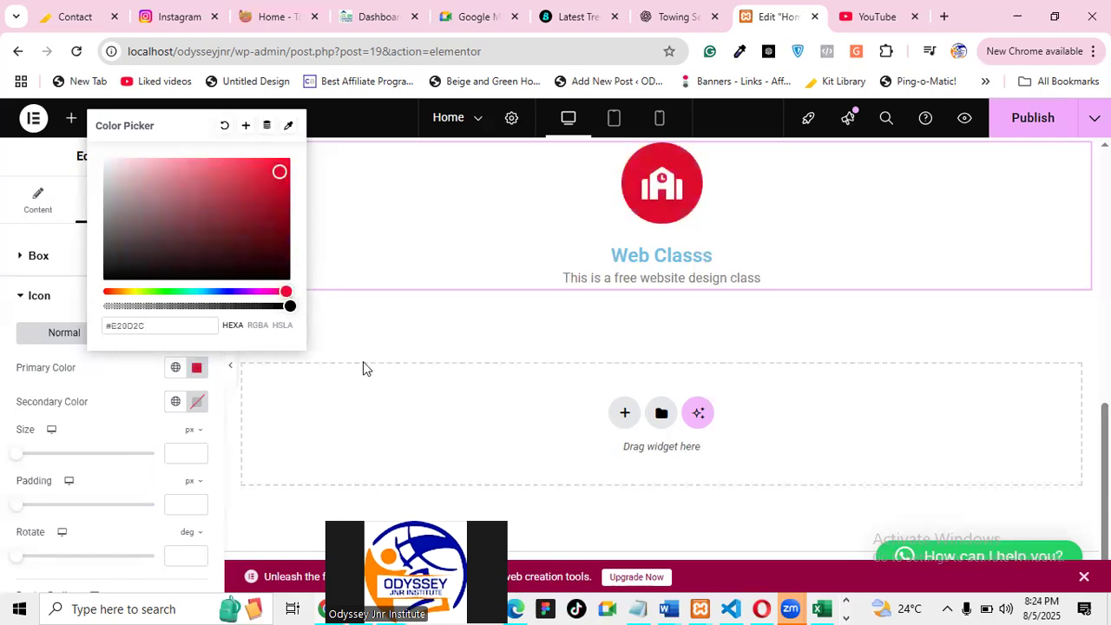
click(378, 336)
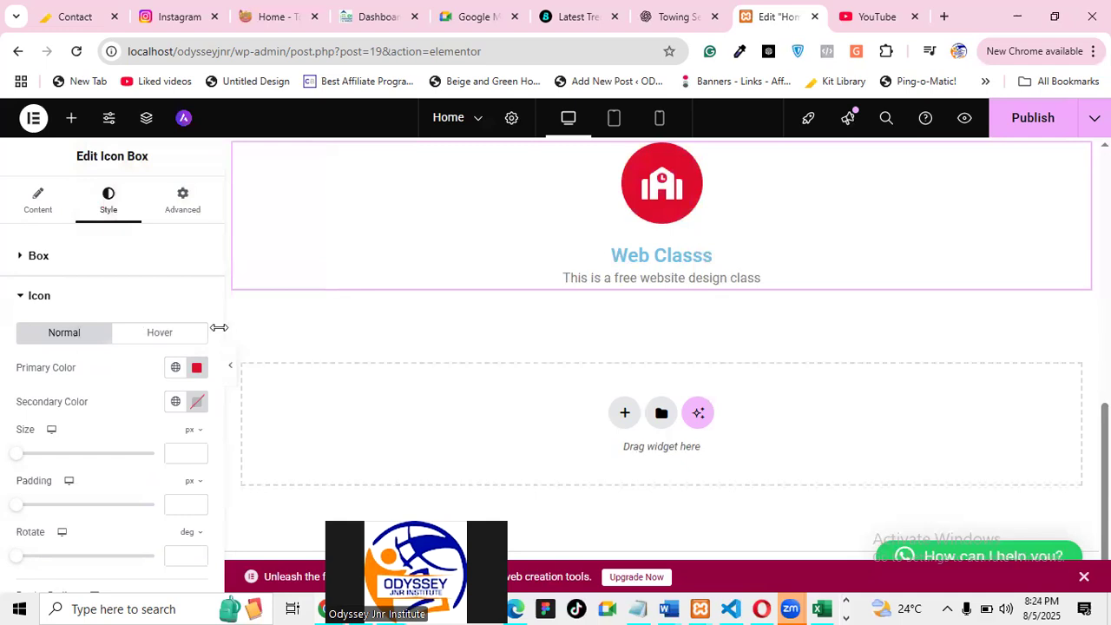
drag(218, 283, 220, 466)
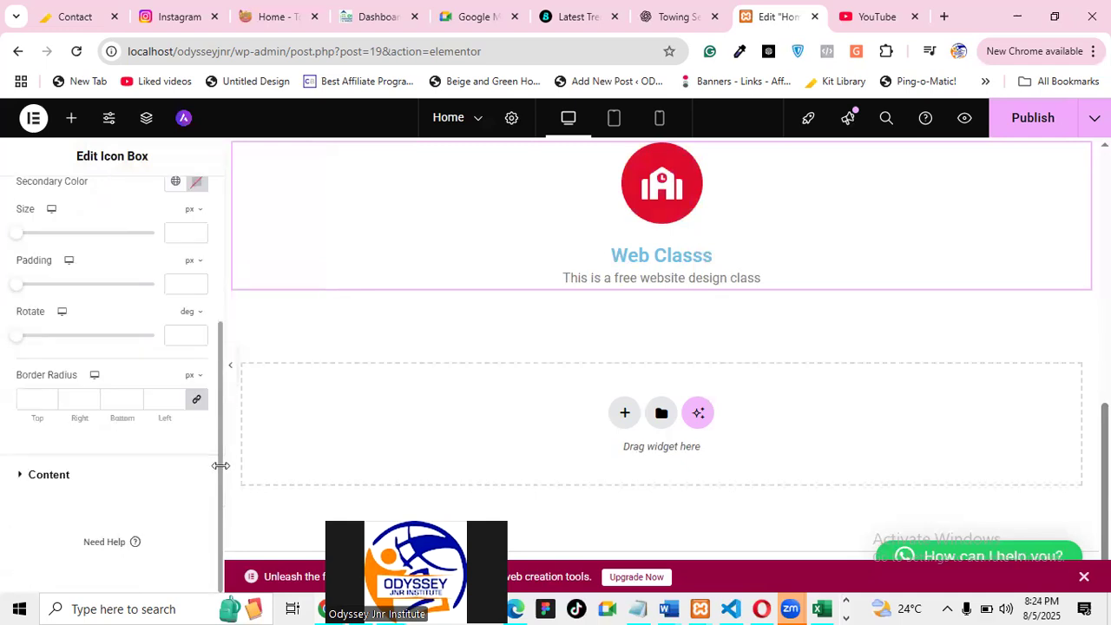
Step: Darken the Web Classs title colour to near-black
click(106, 479)
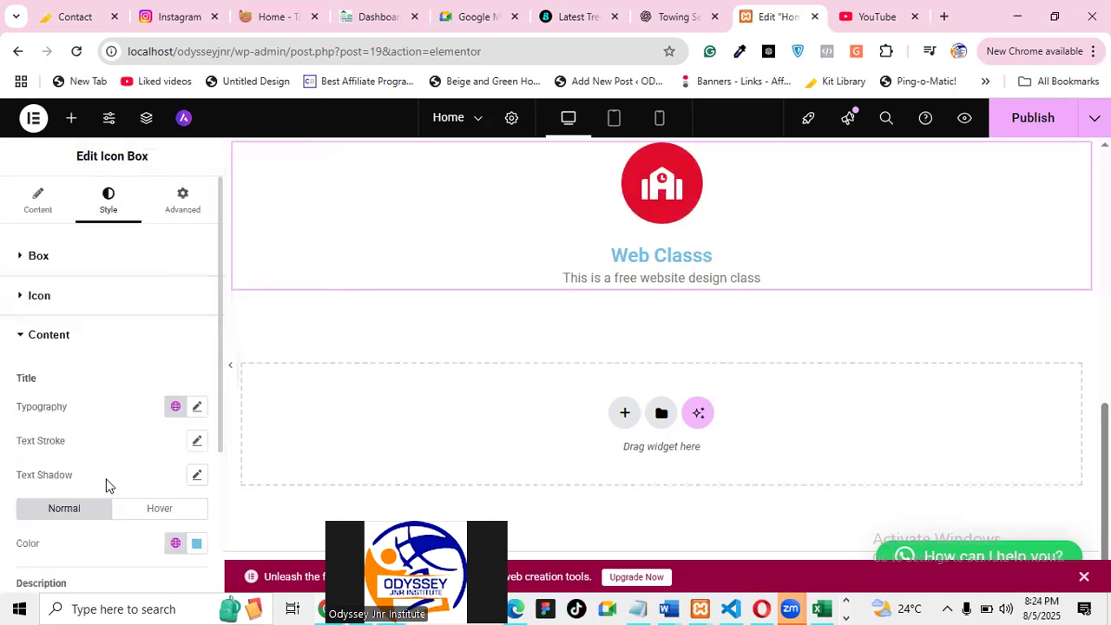
click(199, 546)
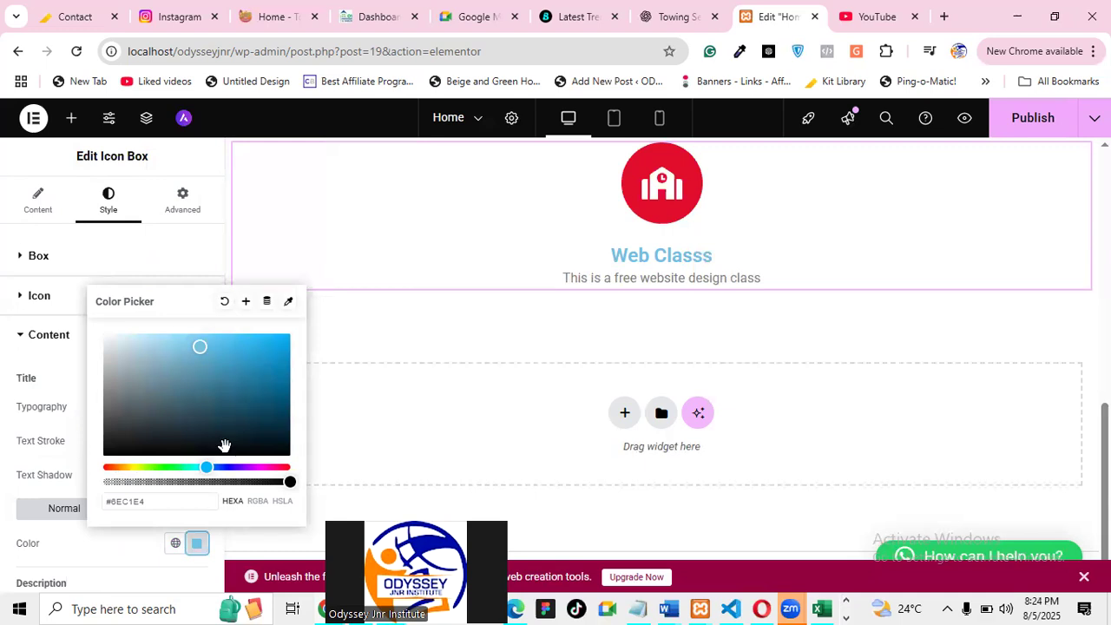
drag(239, 451, 253, 451)
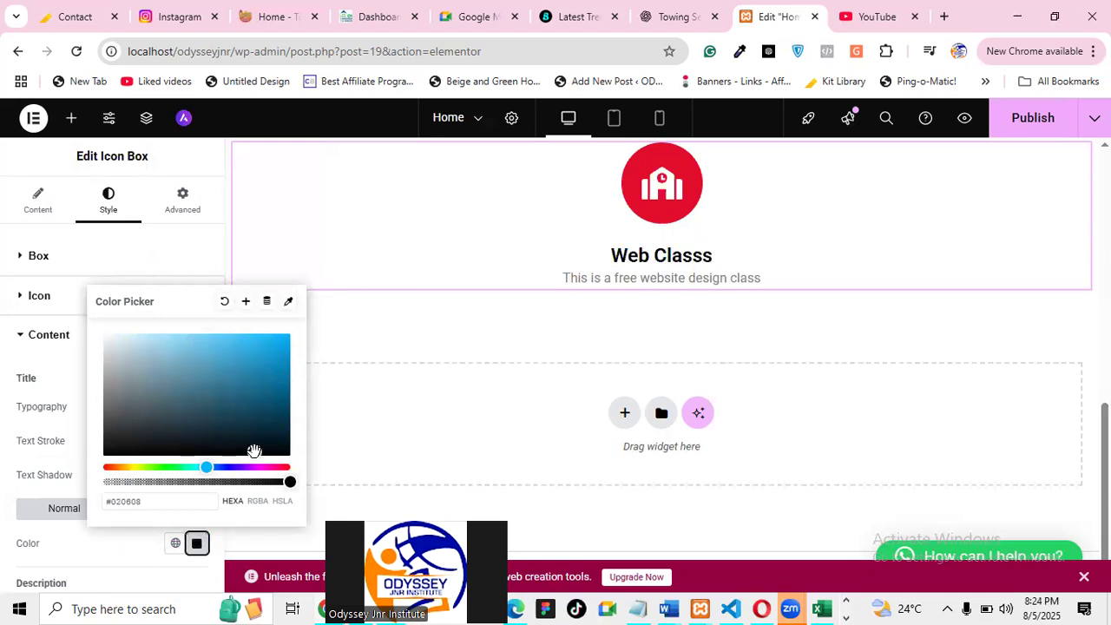
click(408, 333)
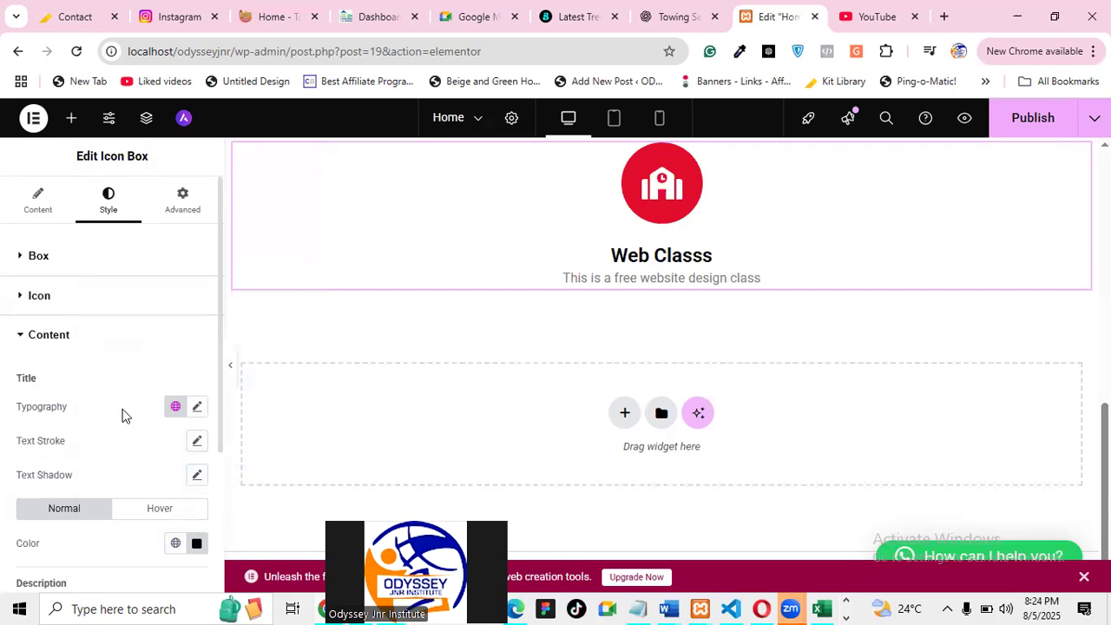
drag(218, 404, 217, 517)
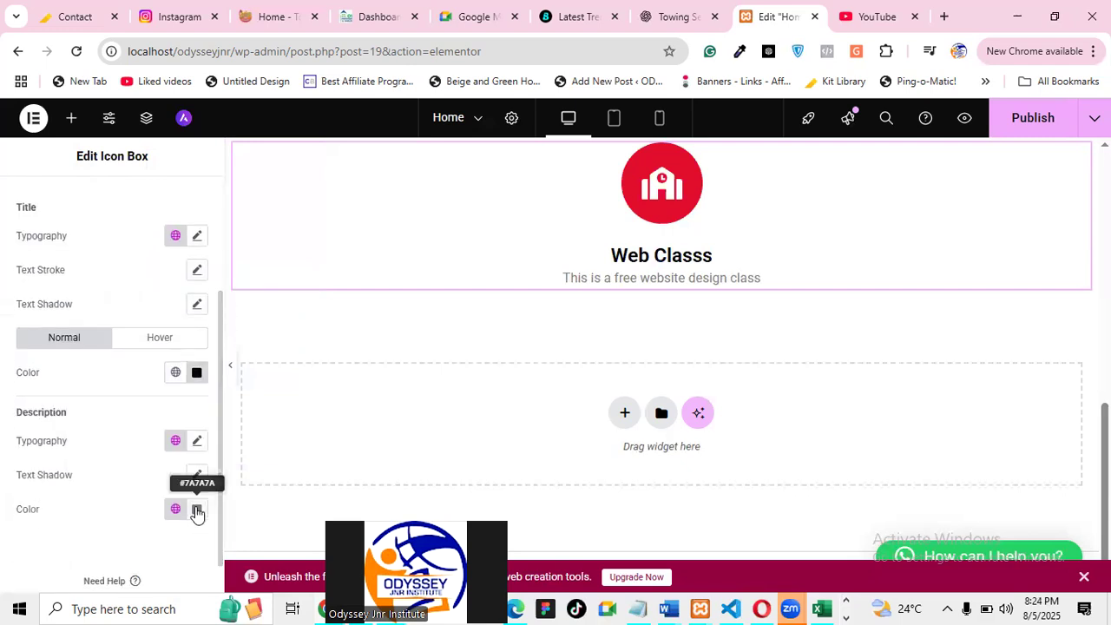
Step: Set the description text colour to near-black #161616 instead of grey
click(197, 512)
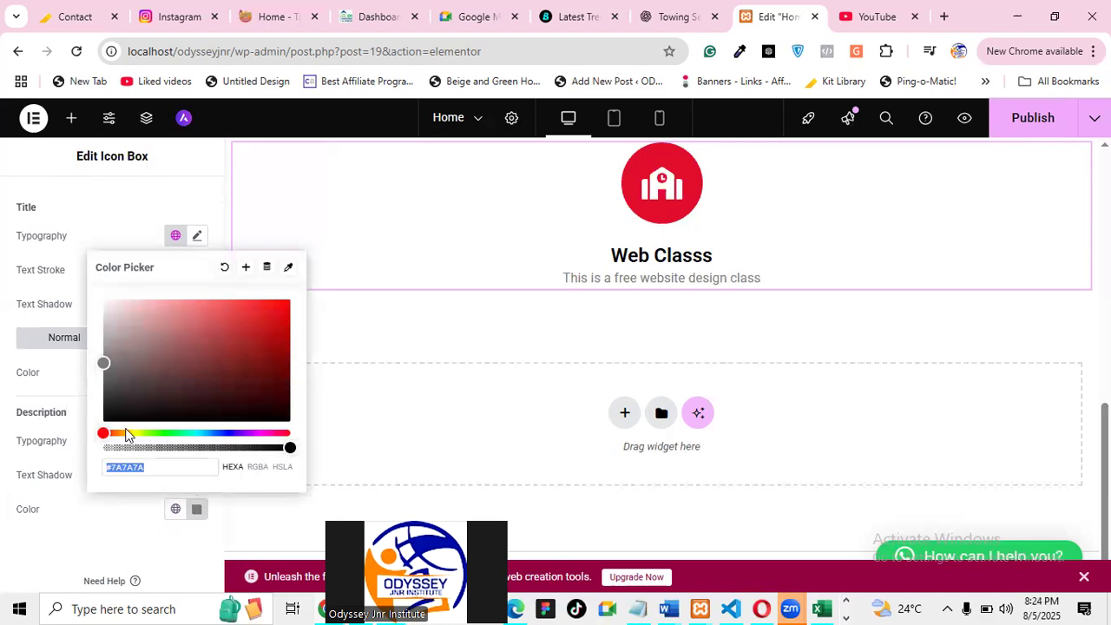
mouse_move(105, 413)
mouse_down()
mouse_move(121, 408)
mouse_move(108, 410)
mouse_up()
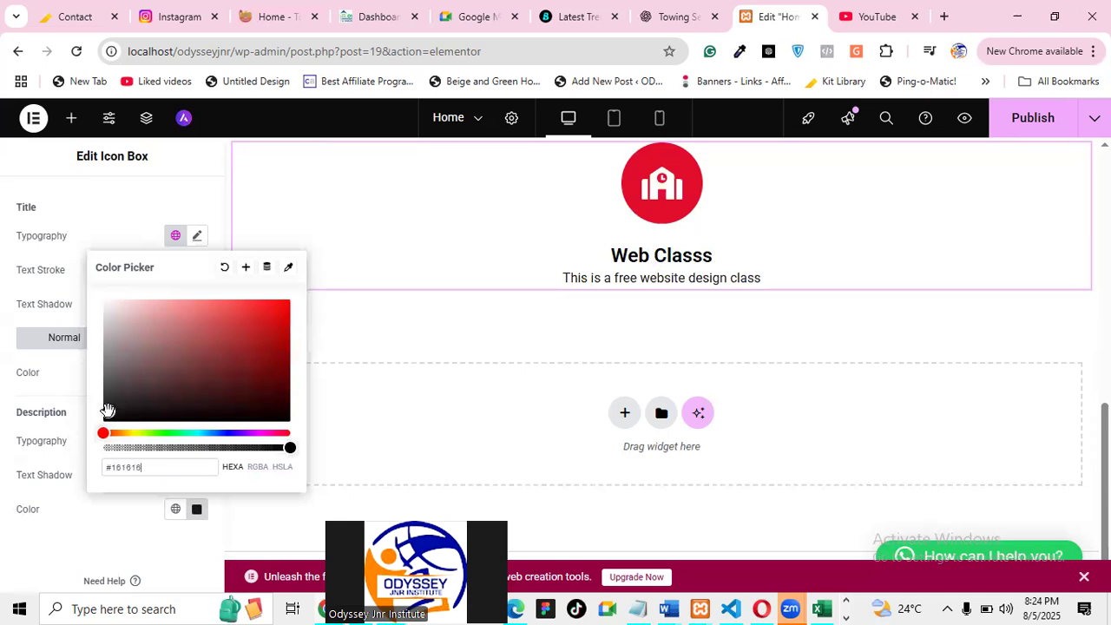
click(147, 560)
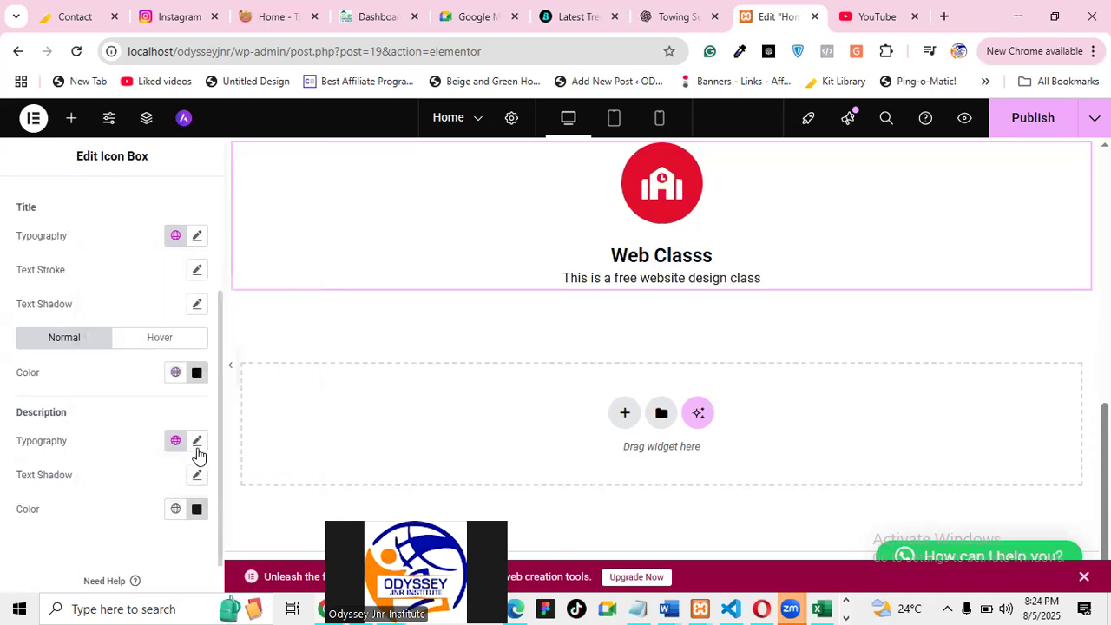
Step: Set the description typography to Roboto Mono at 21 px
click(197, 442)
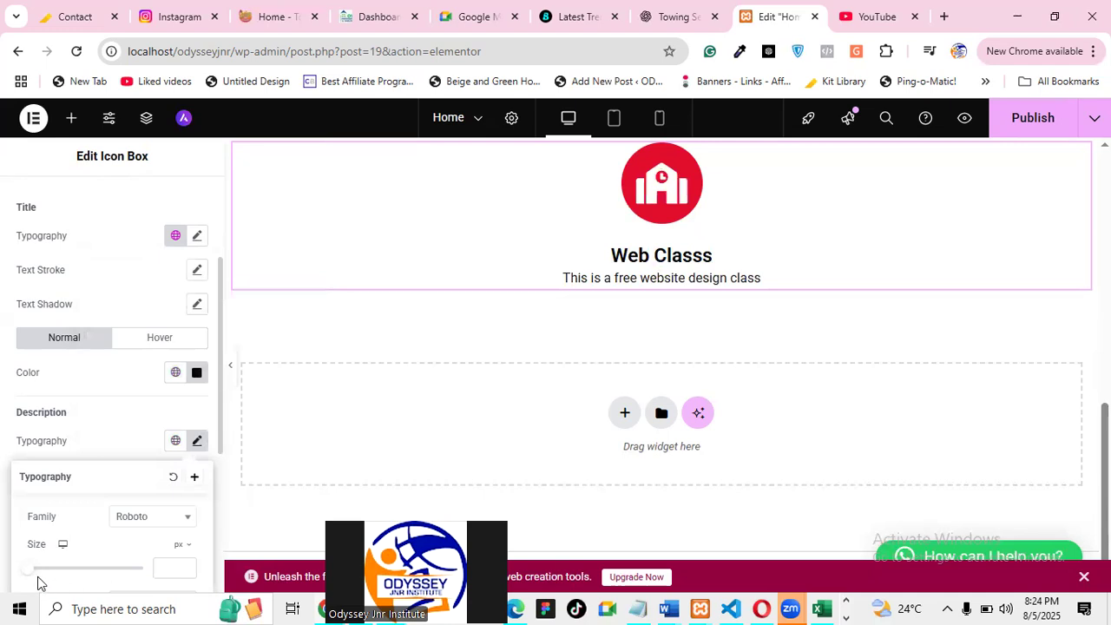
drag(29, 569, 37, 581)
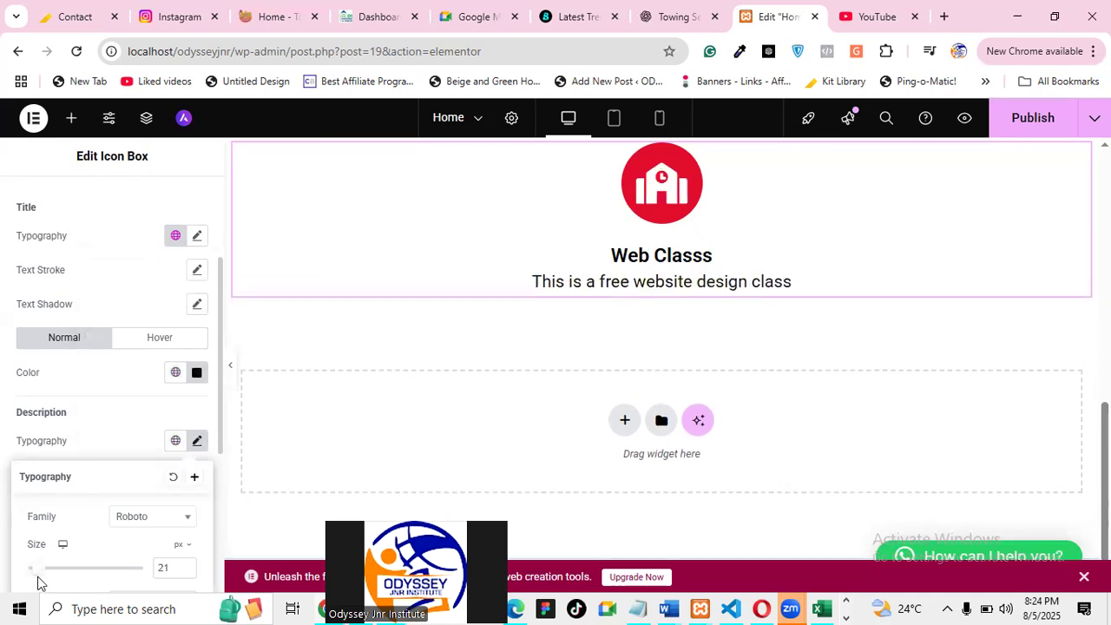
click(156, 516)
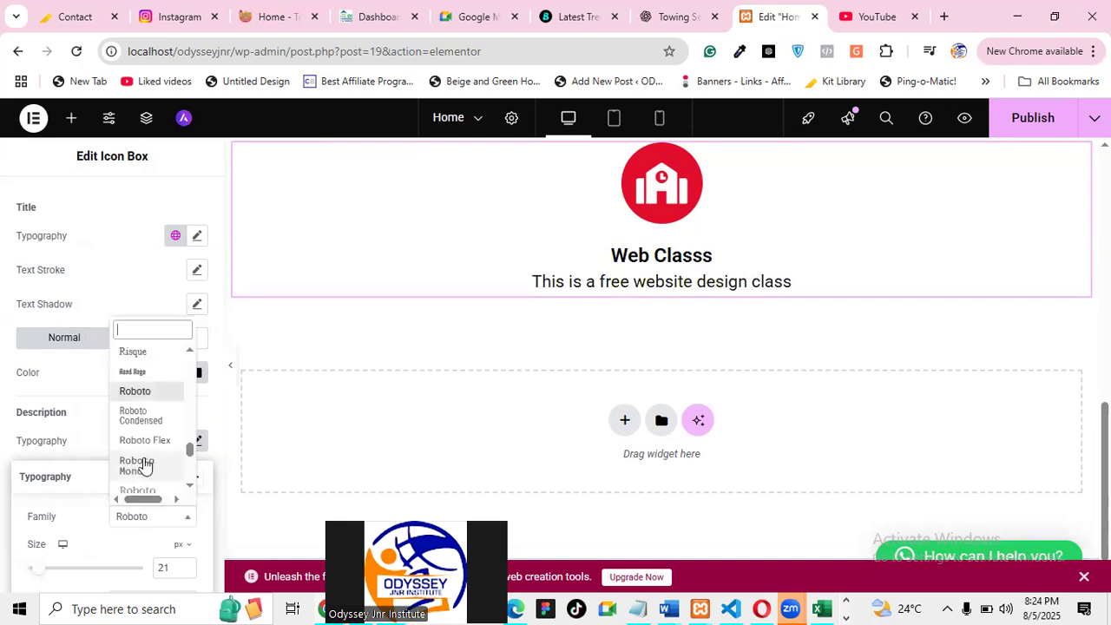
click(138, 465)
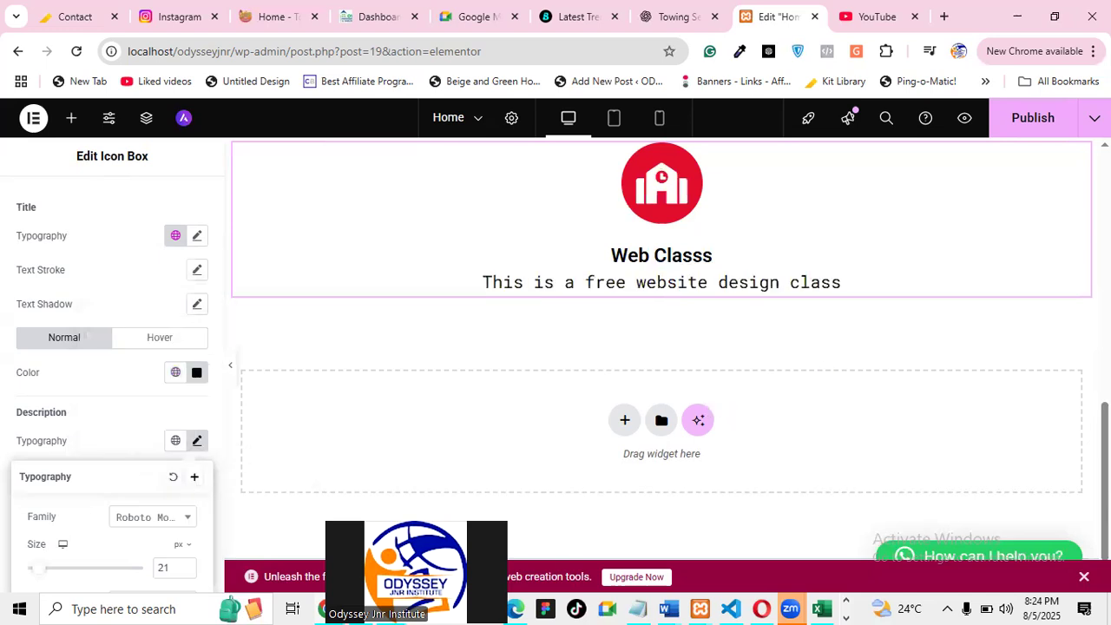
scroll(661, 347, up, 5)
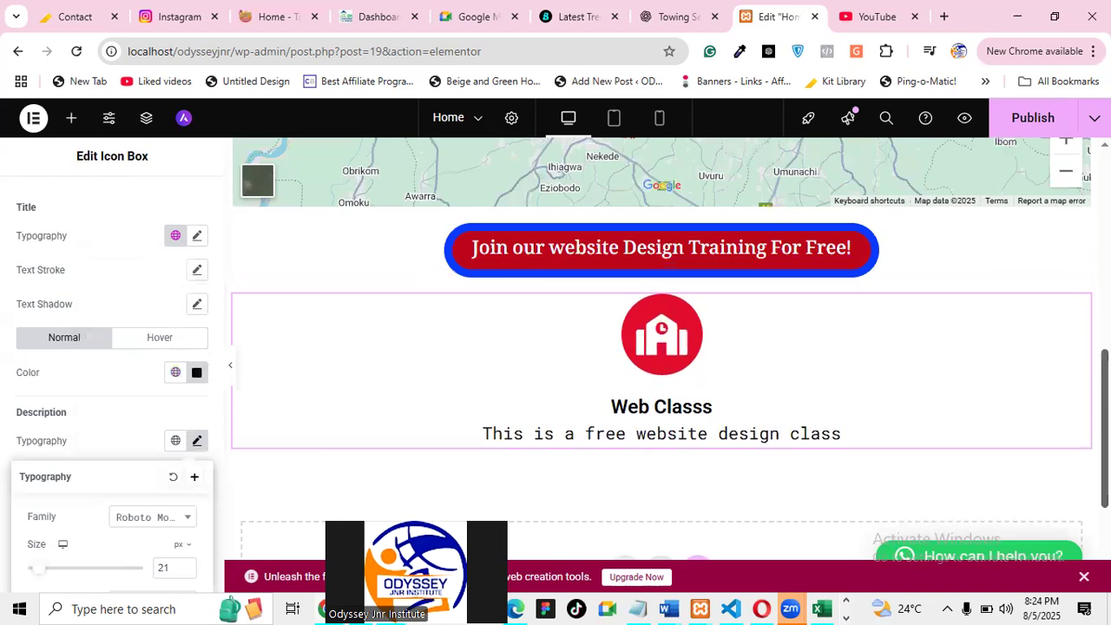
scroll(662, 348, down, 2)
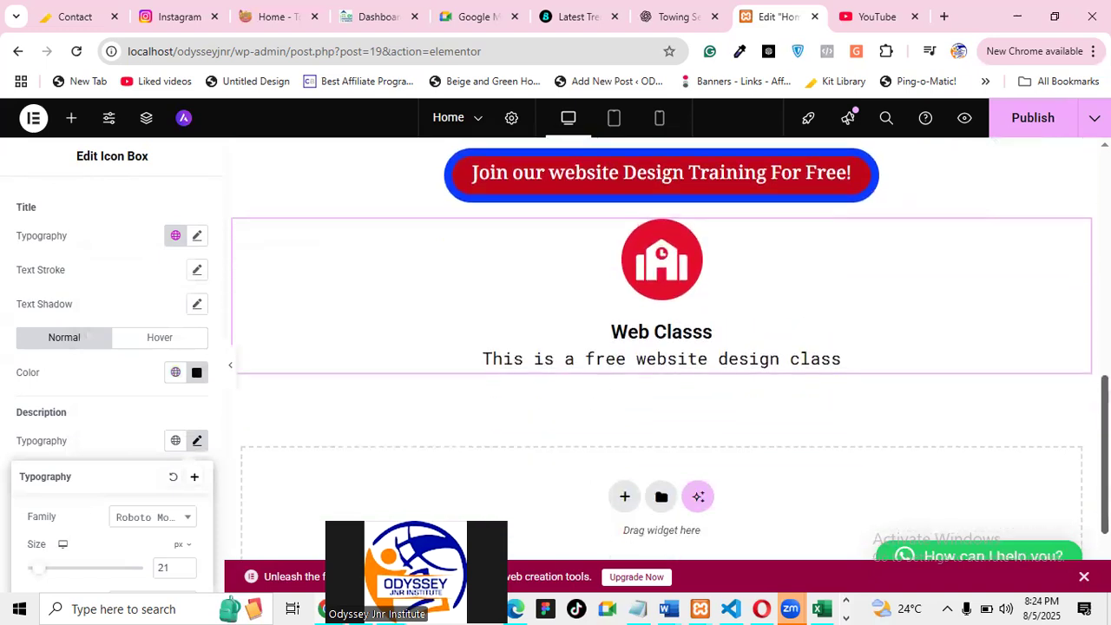
scroll(661, 348, up, 5)
scroll(583, 143, up, 3)
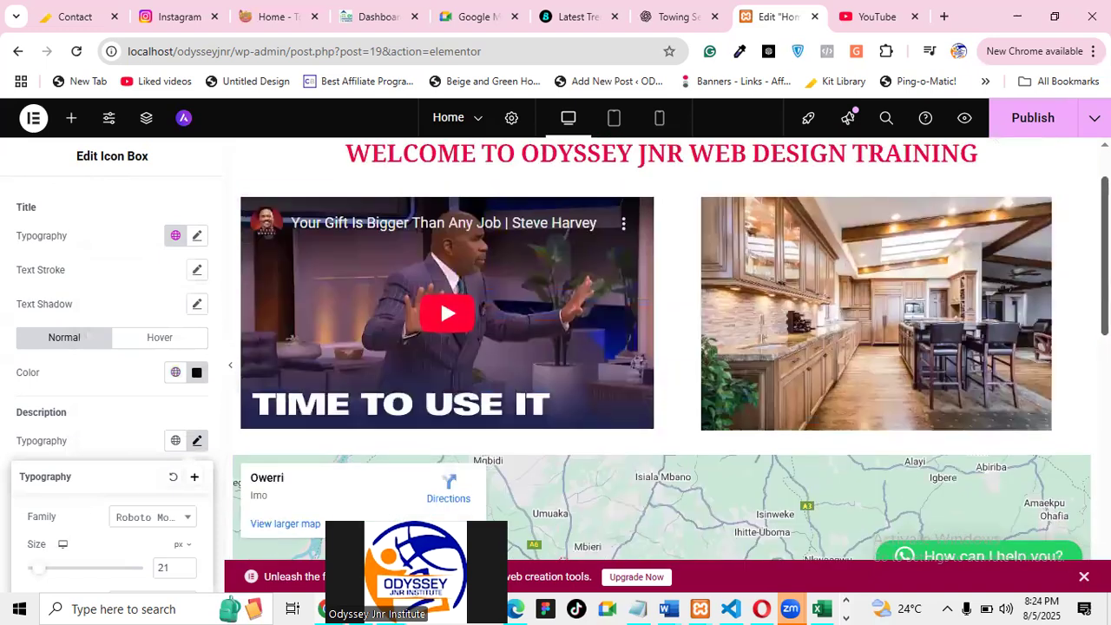
Step: Preview the home page at tablet width, then at mobile width, scrolling through and playing the video
click(613, 119)
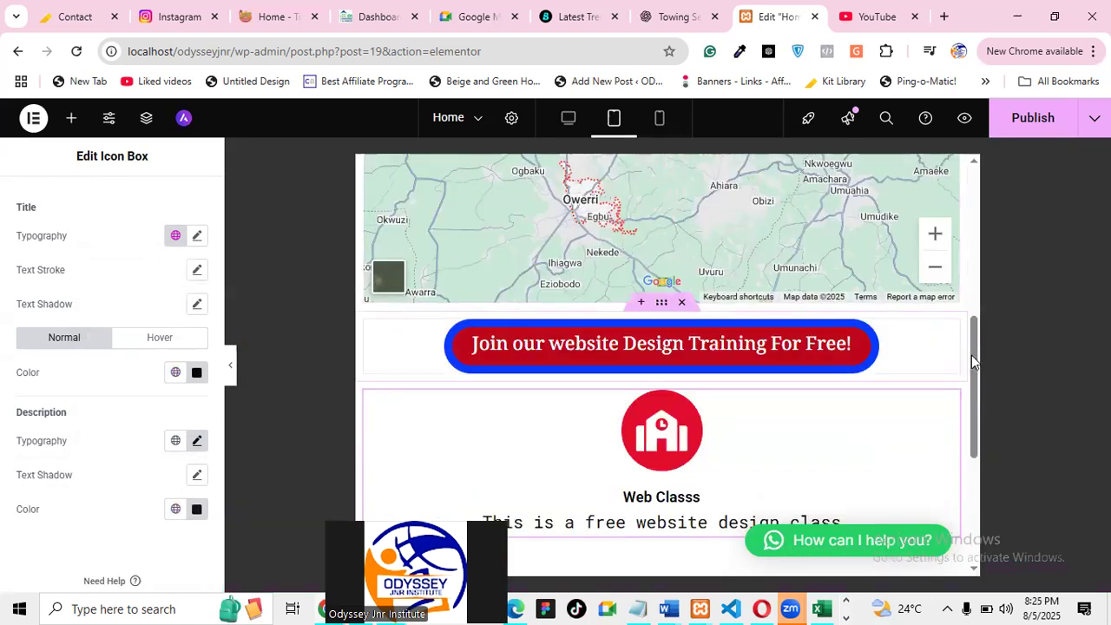
drag(972, 357, 967, 212)
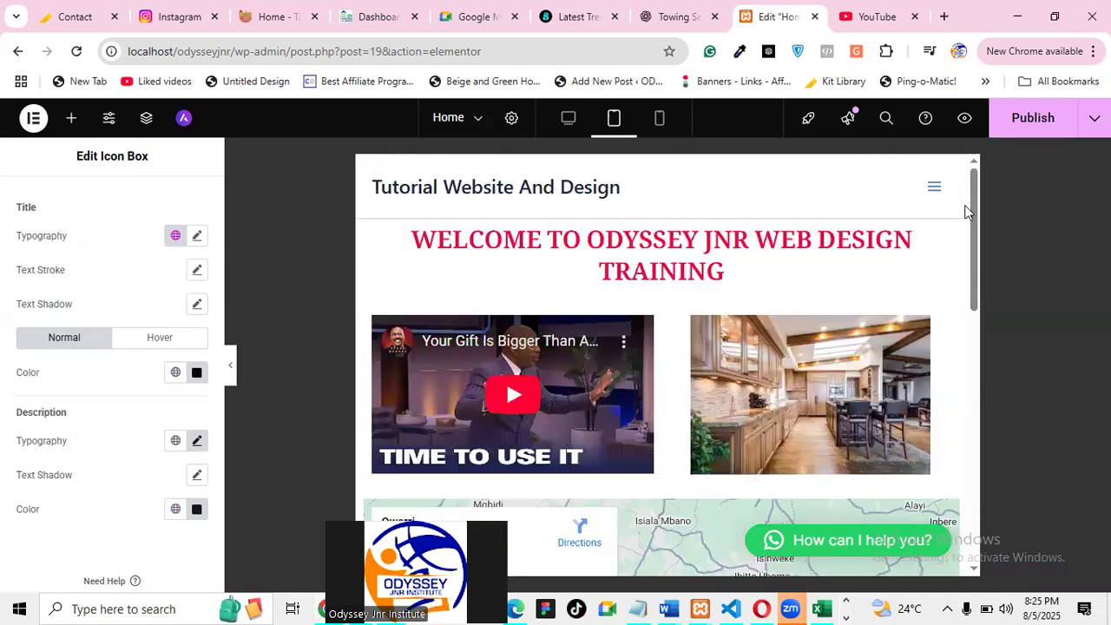
click(657, 118)
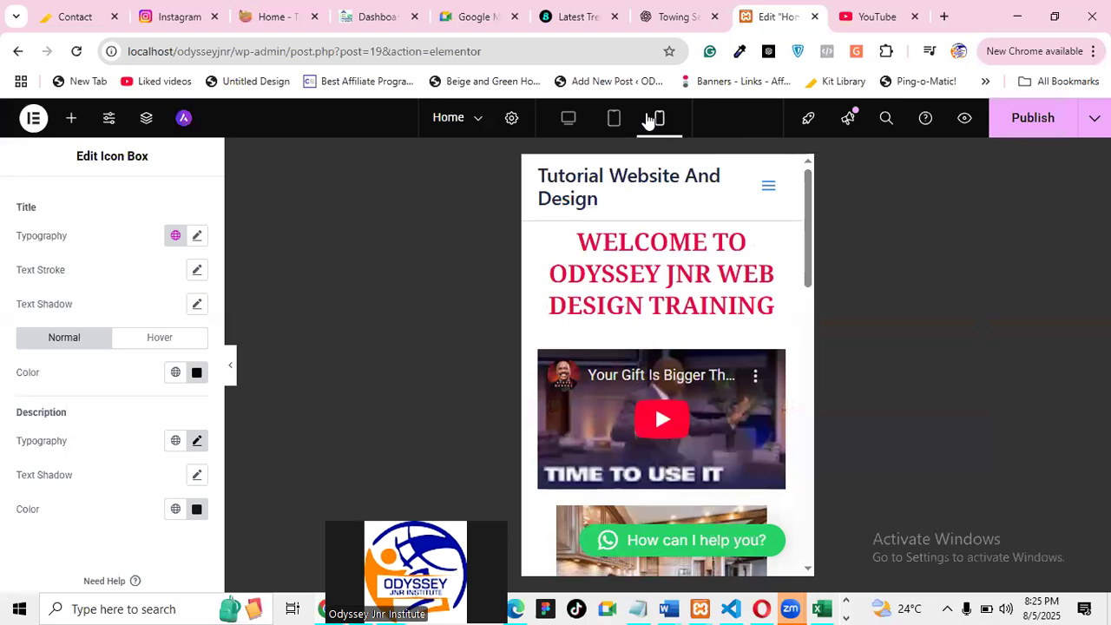
scroll(751, 240, down, 5)
scroll(751, 241, down, 3)
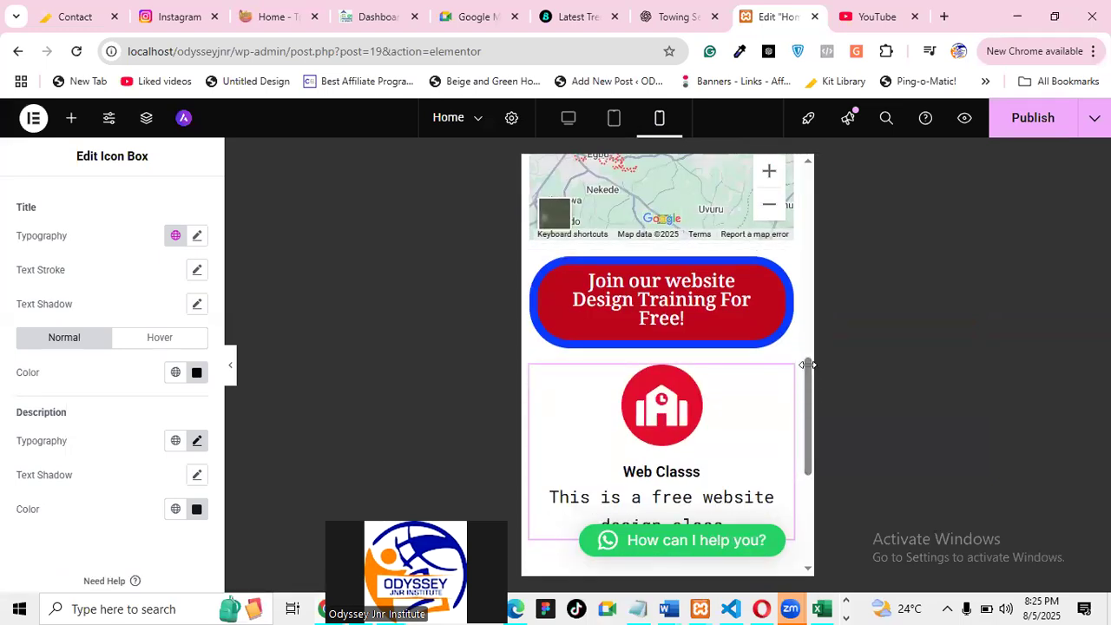
drag(807, 368, 808, 166)
drag(806, 208, 808, 421)
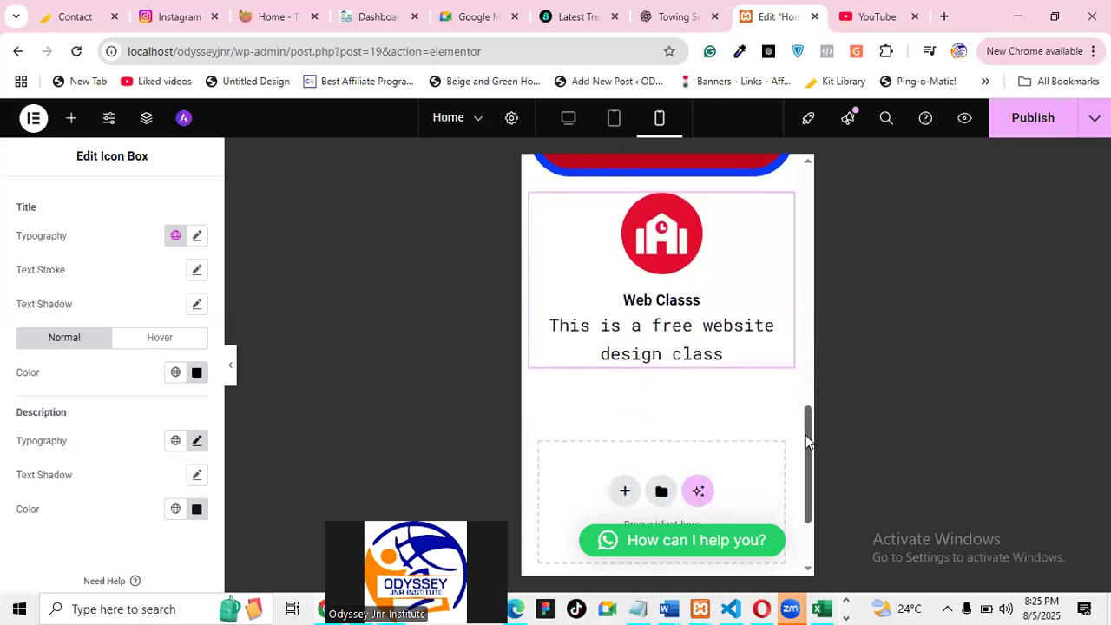
drag(806, 435, 805, 390)
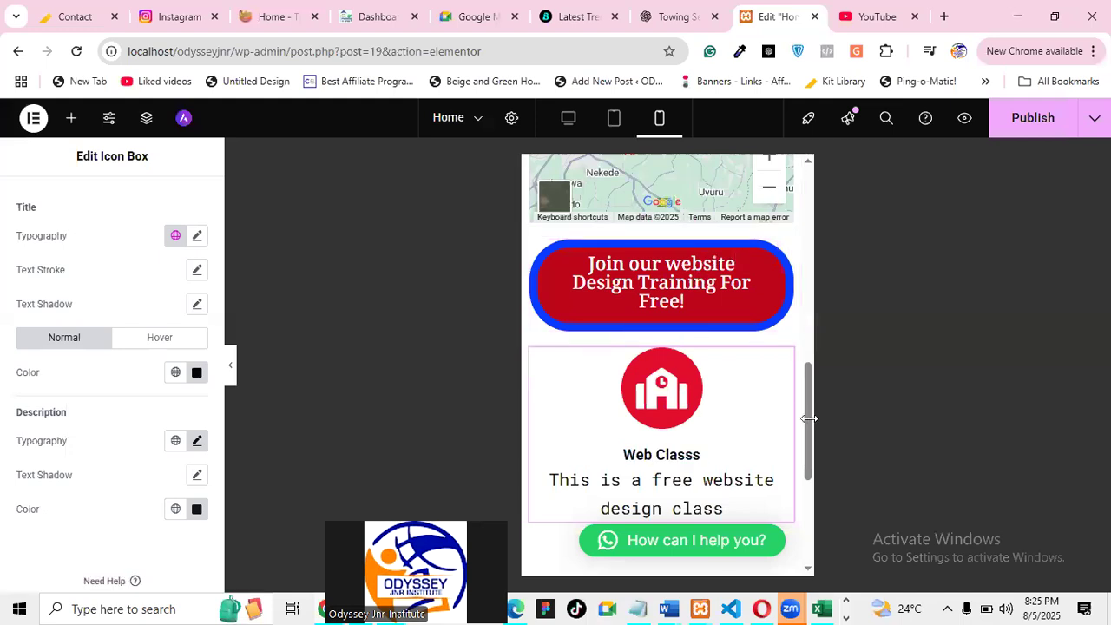
scroll(809, 393, up, 4)
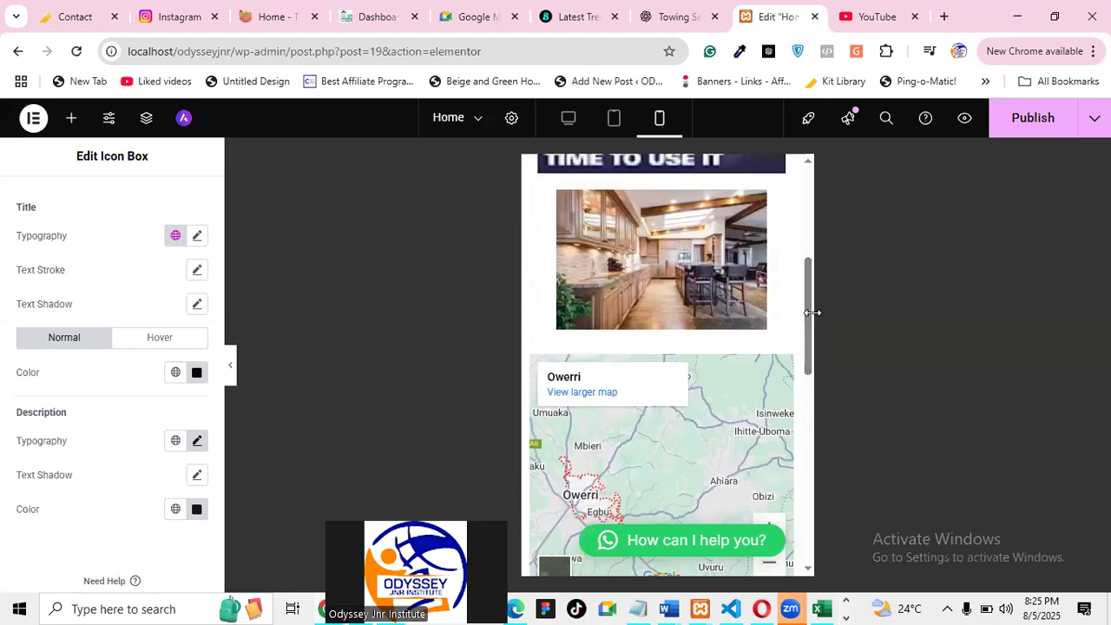
drag(807, 314, 808, 216)
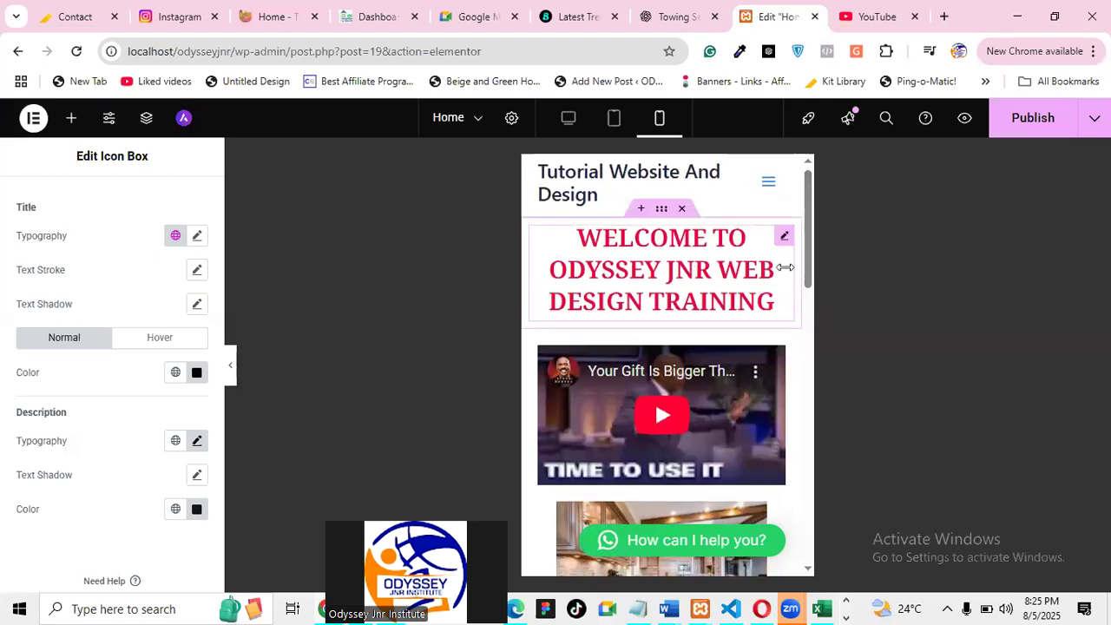
scroll(694, 308, down, 2)
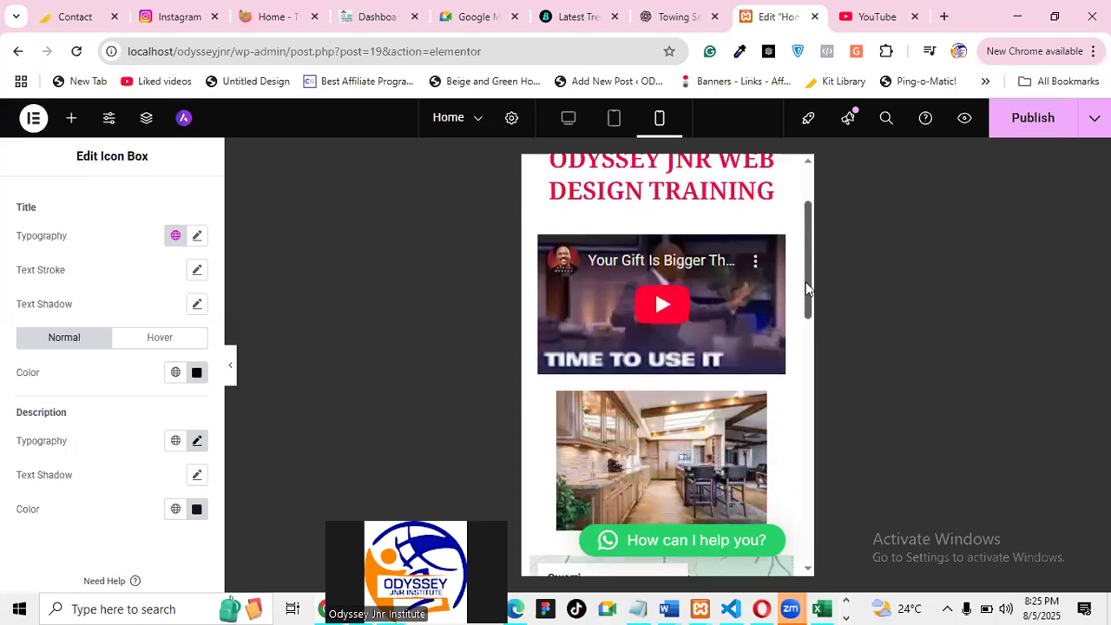
click(654, 298)
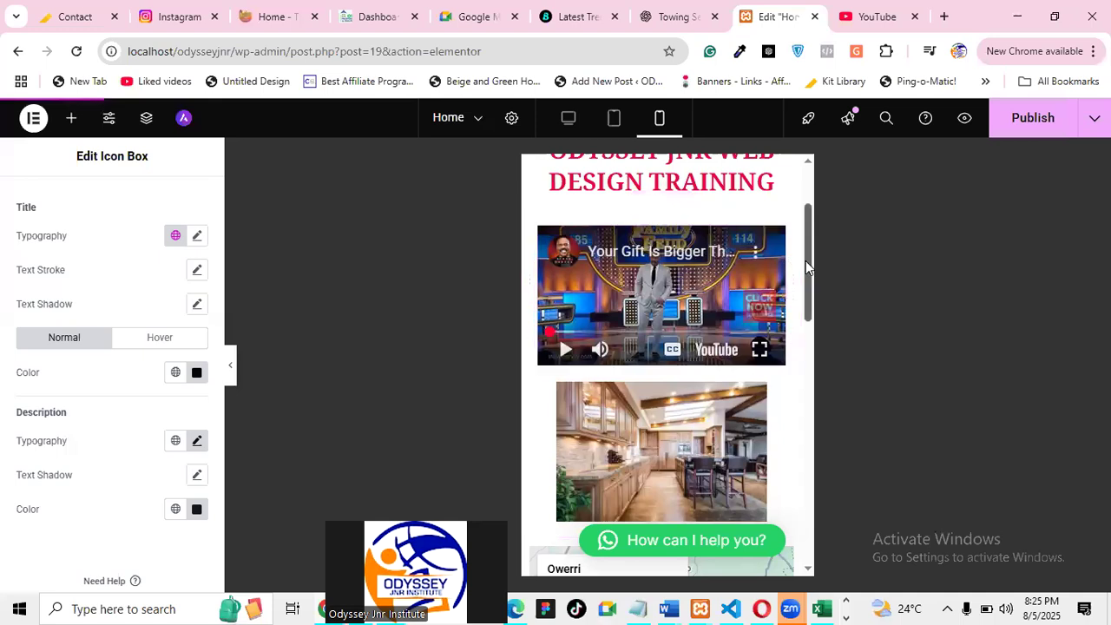
drag(805, 289, 805, 219)
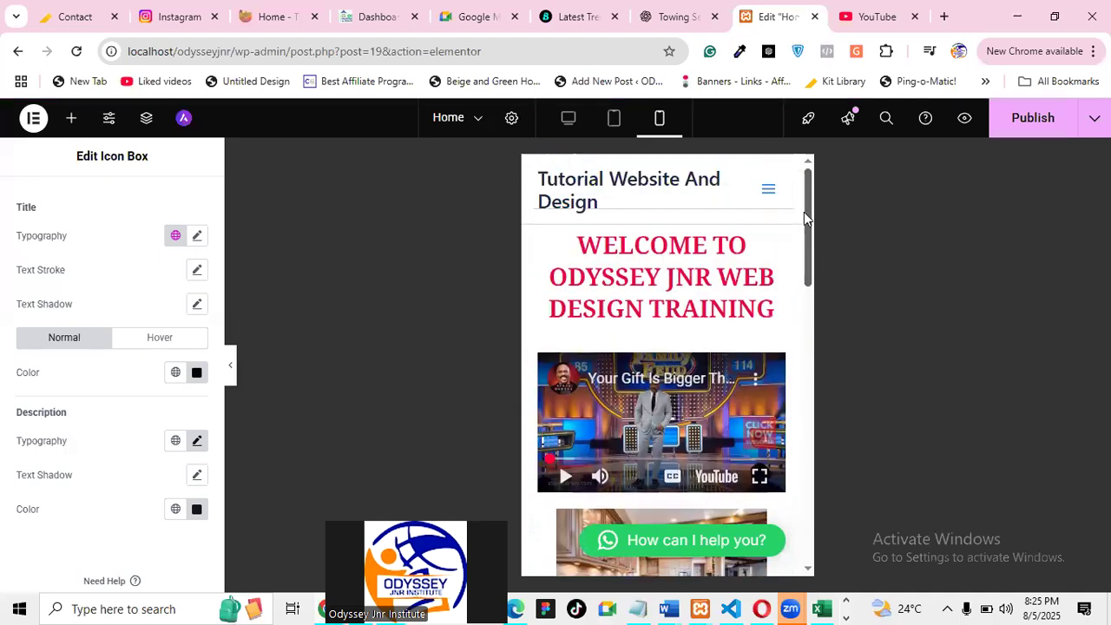
Step: Switch back to desktop width and scroll to the Owerri map, red button and Web Classs icon box
click(569, 120)
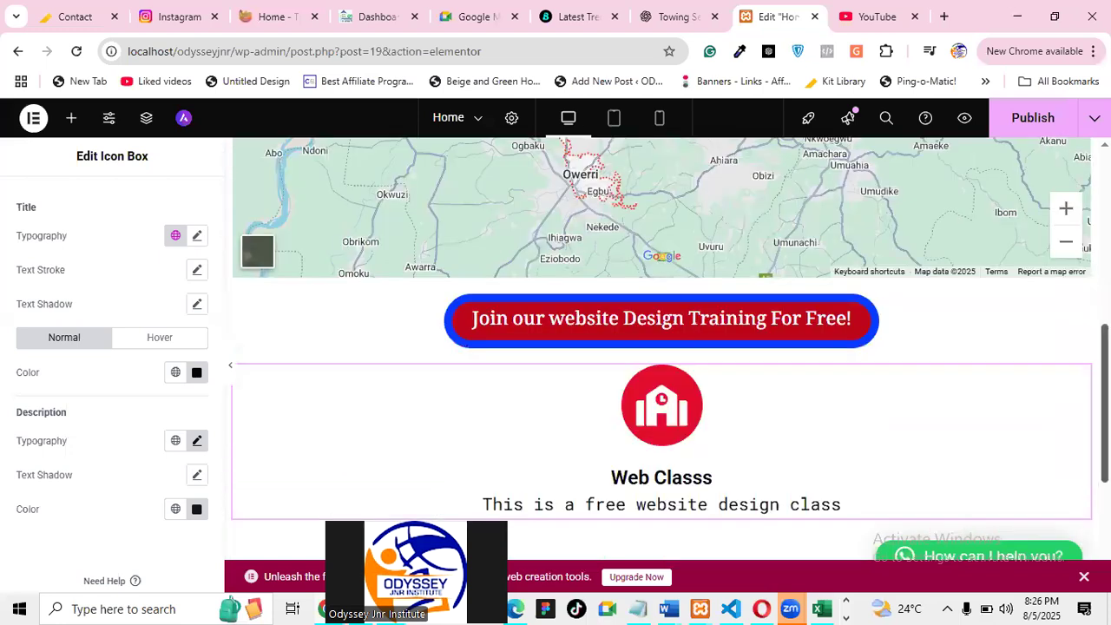
drag(1105, 399, 1105, 253)
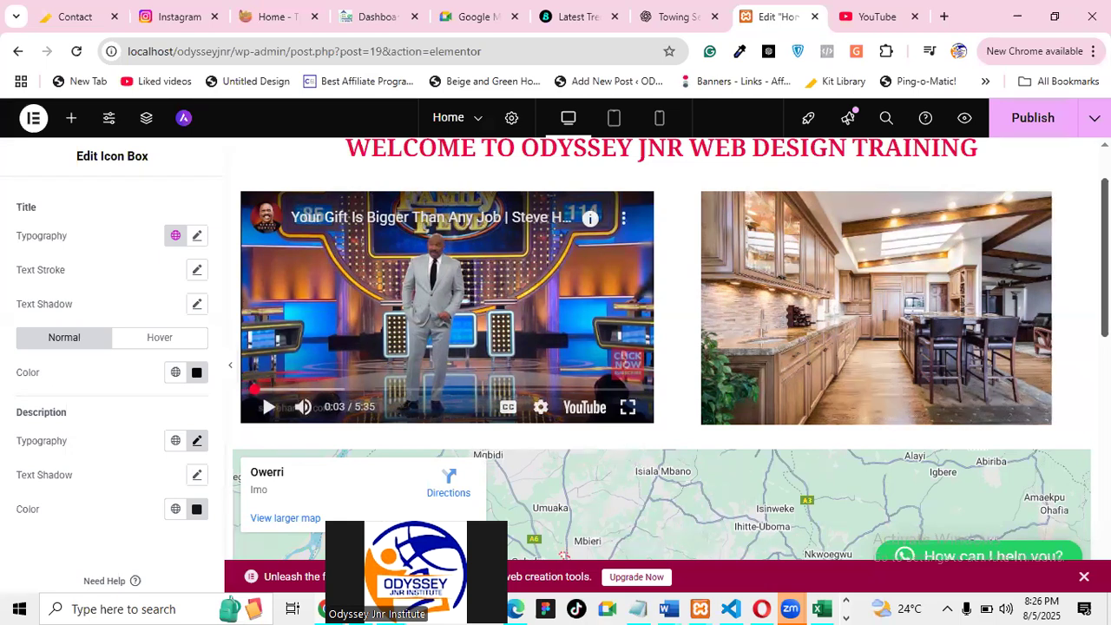
scroll(666, 347, up, 2)
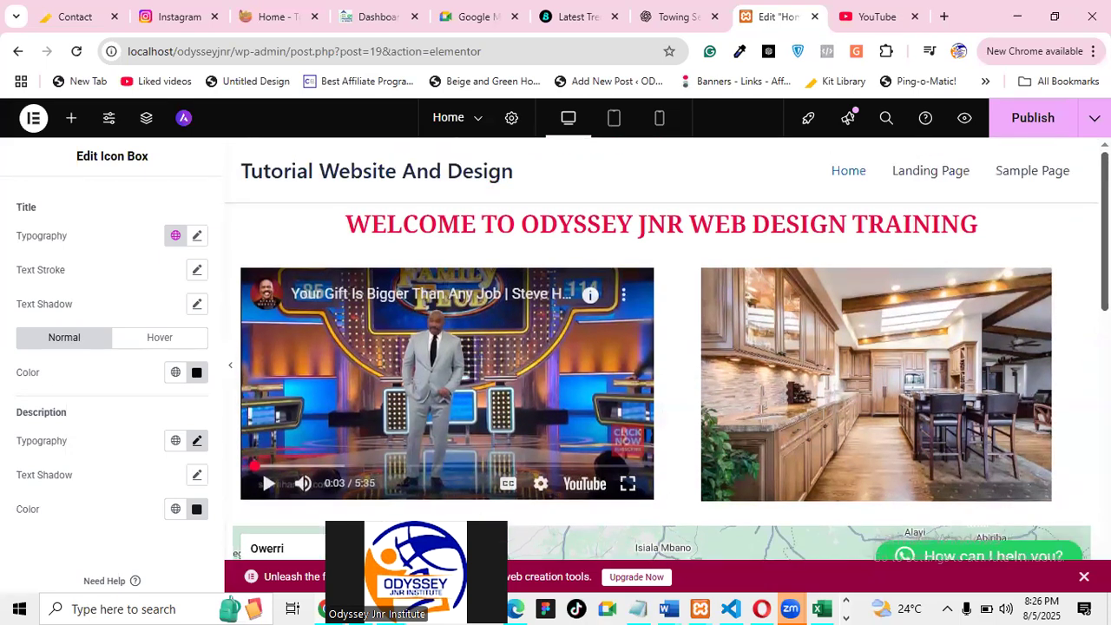
scroll(666, 347, down, 3)
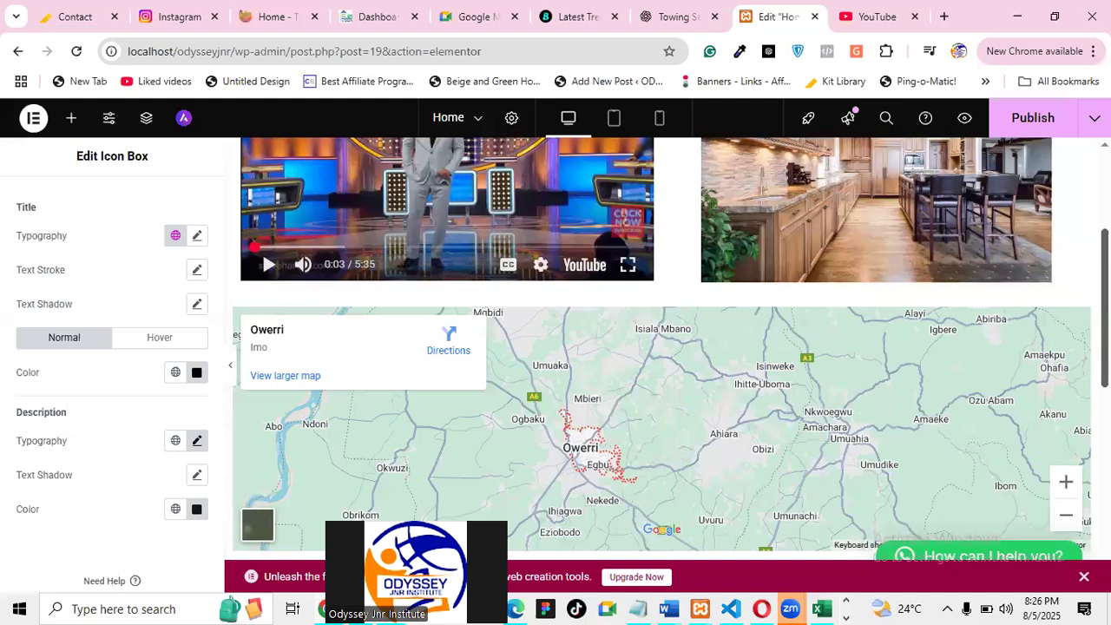
scroll(667, 347, down, 3)
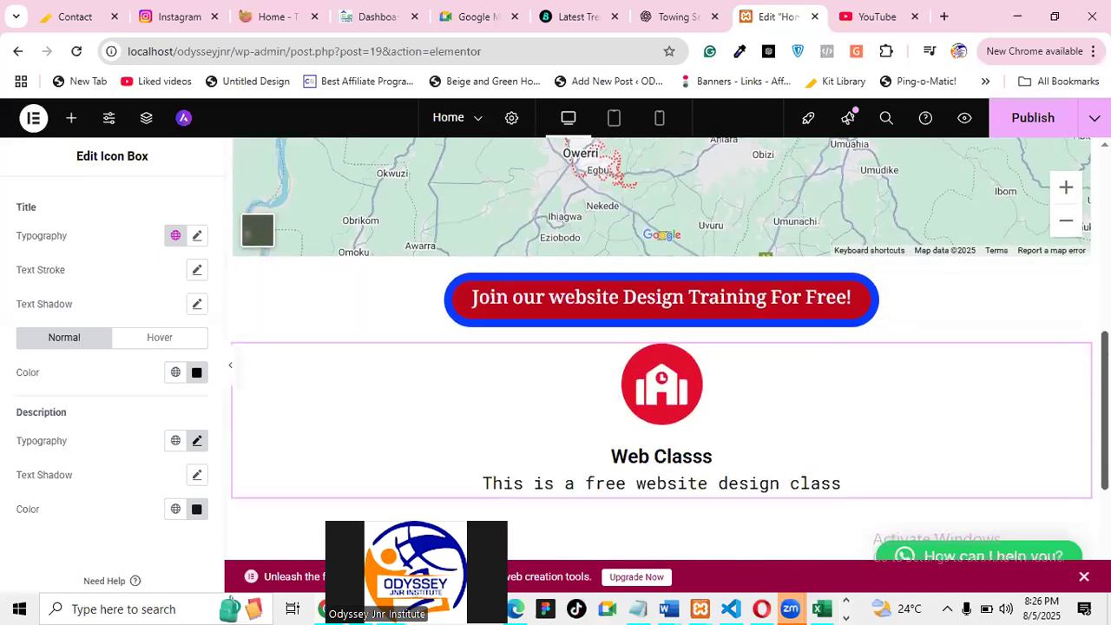
scroll(661, 347, down, 3)
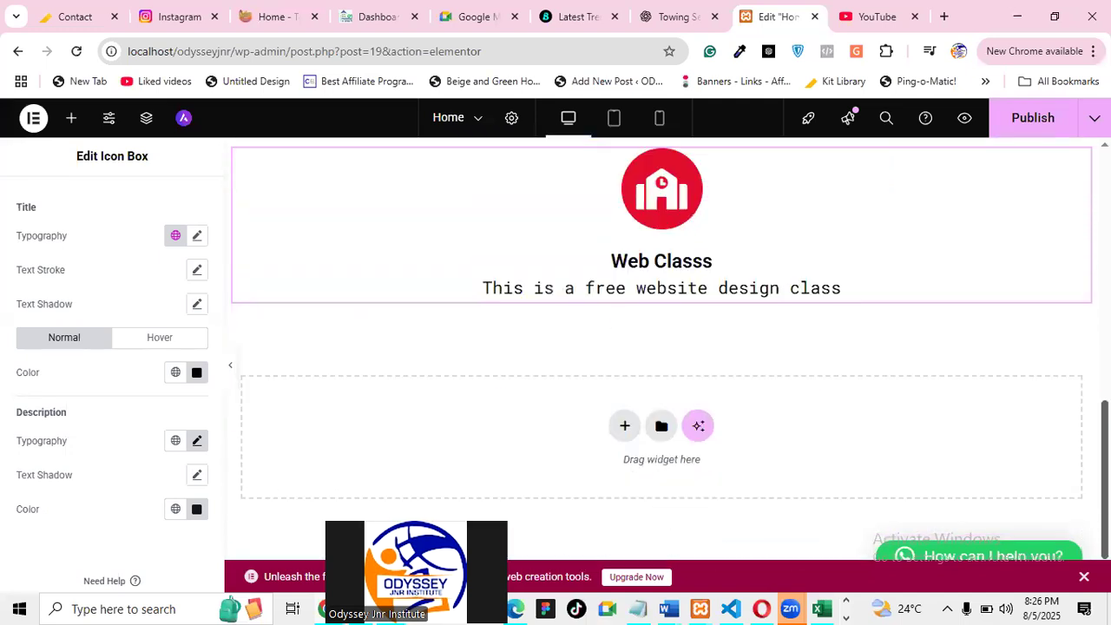
scroll(662, 347, up, 2)
scroll(661, 347, up, 2)
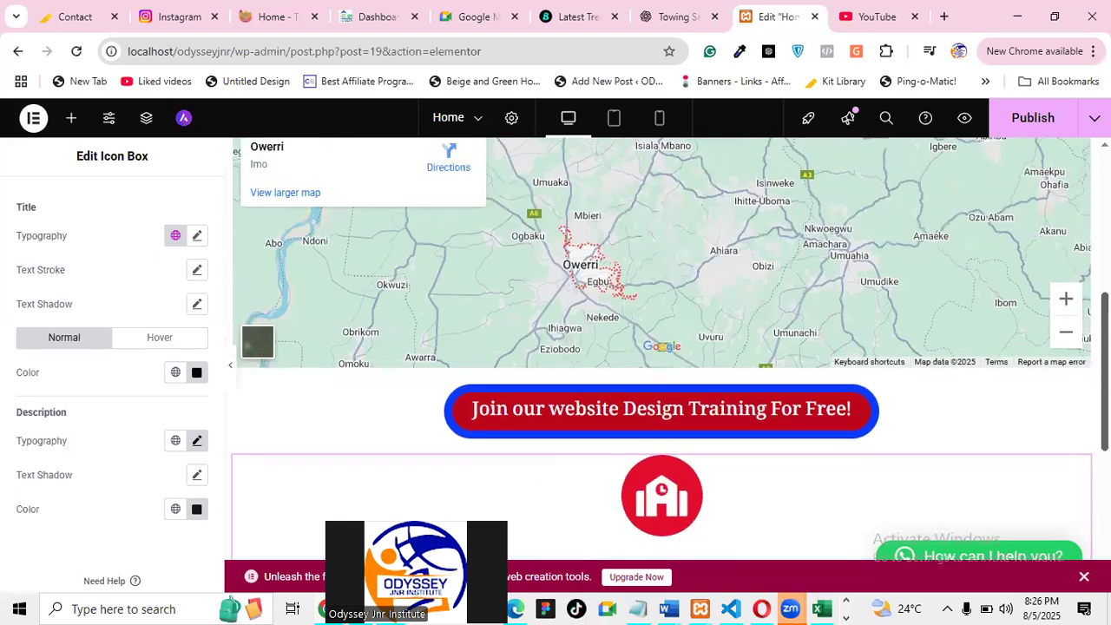
scroll(771, 523, down, 2)
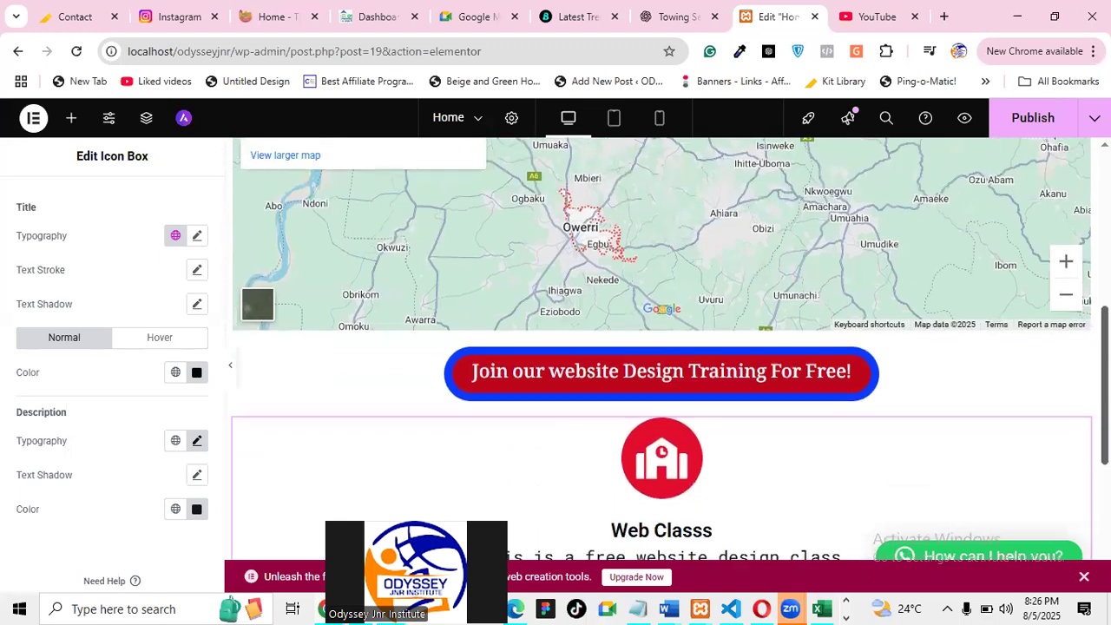
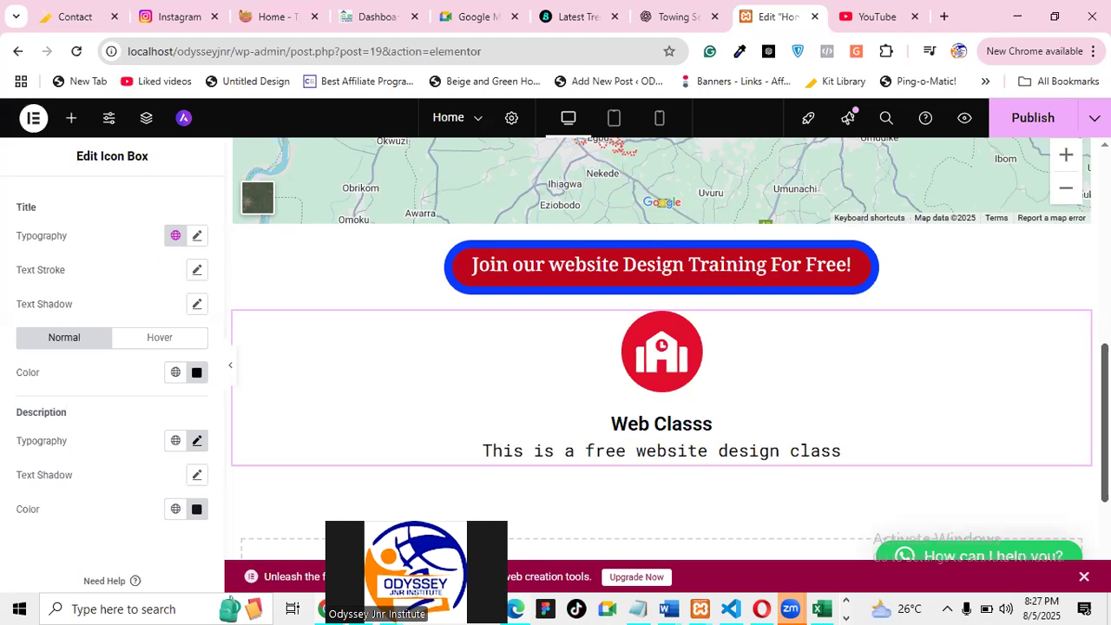
Step: Scroll the desktop preview up and down to review the map, red button and icon box
scroll(661, 347, up, 4)
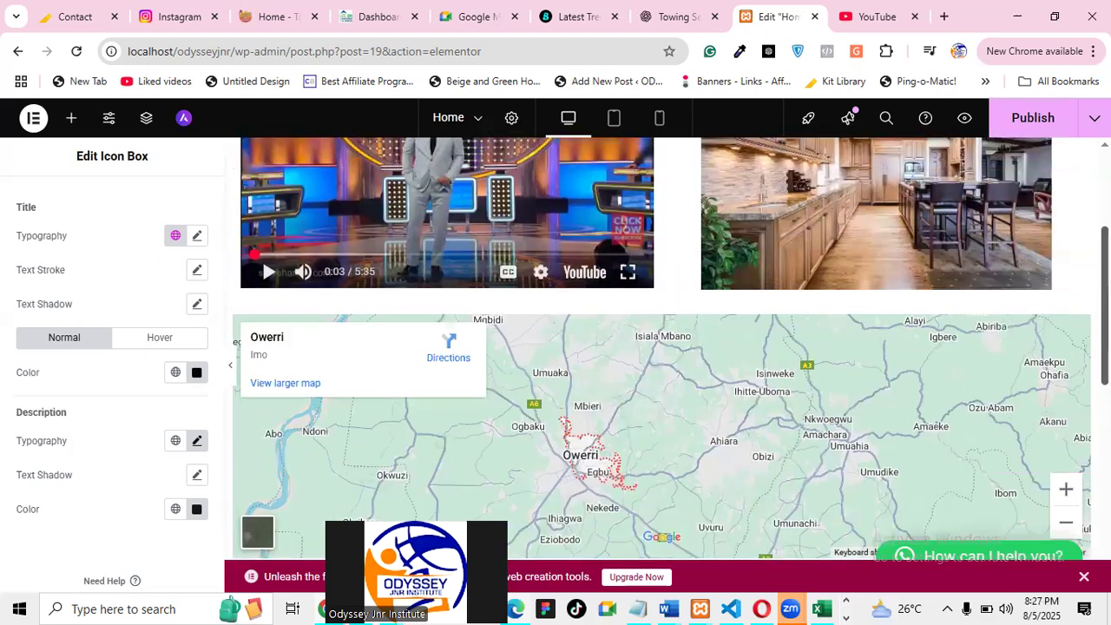
scroll(661, 347, up, 1)
scroll(661, 347, up, 2)
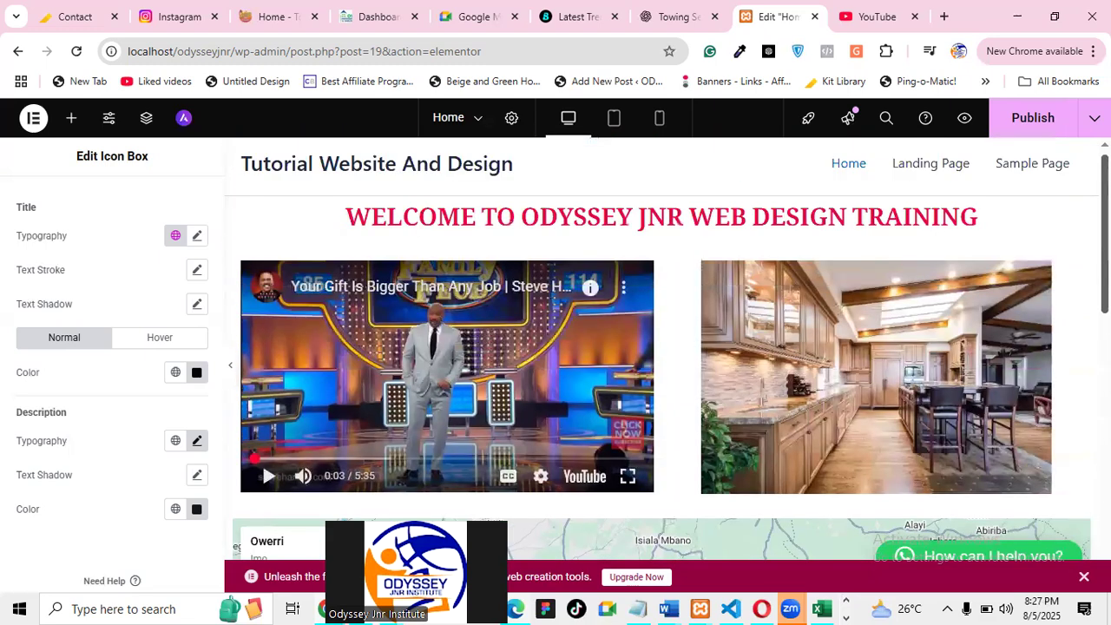
scroll(661, 347, down, 4)
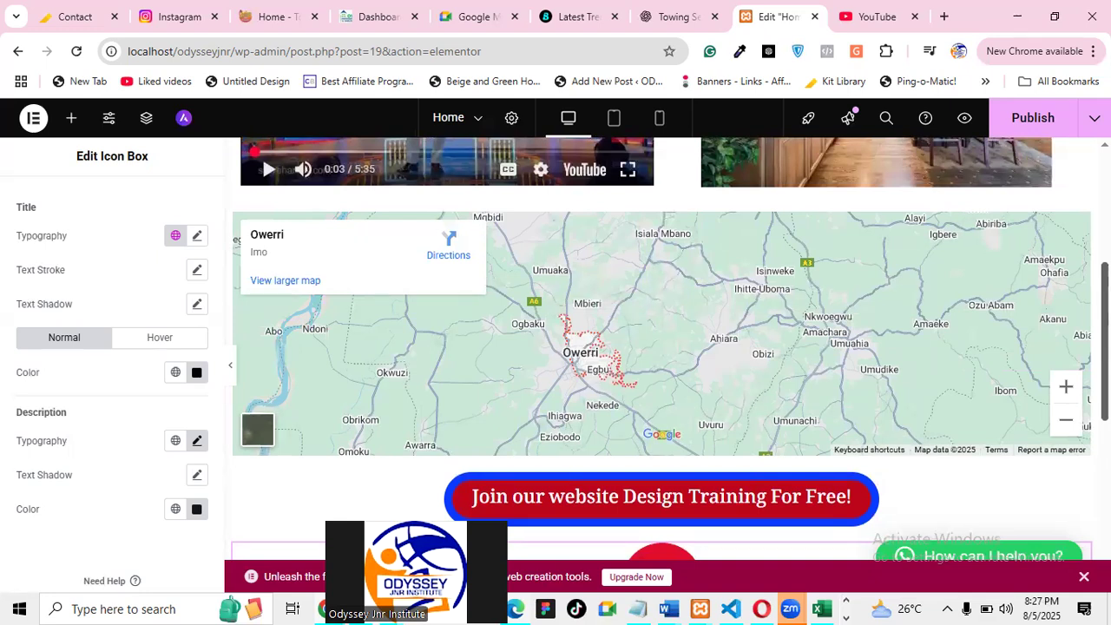
scroll(662, 347, down, 4)
scroll(661, 347, up, 3)
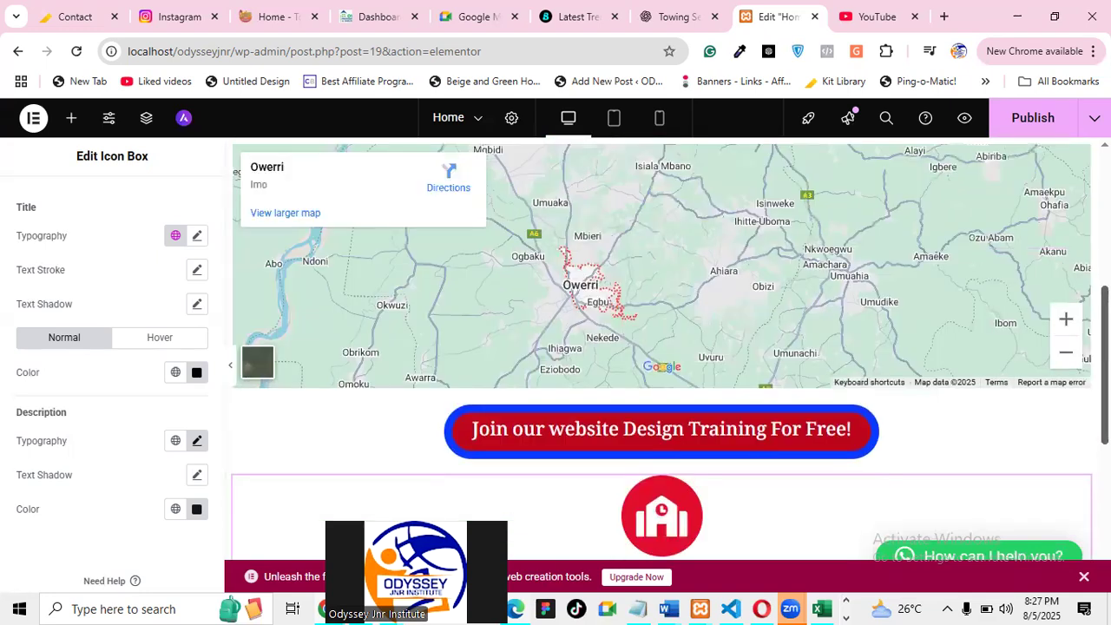
scroll(661, 347, up, 3)
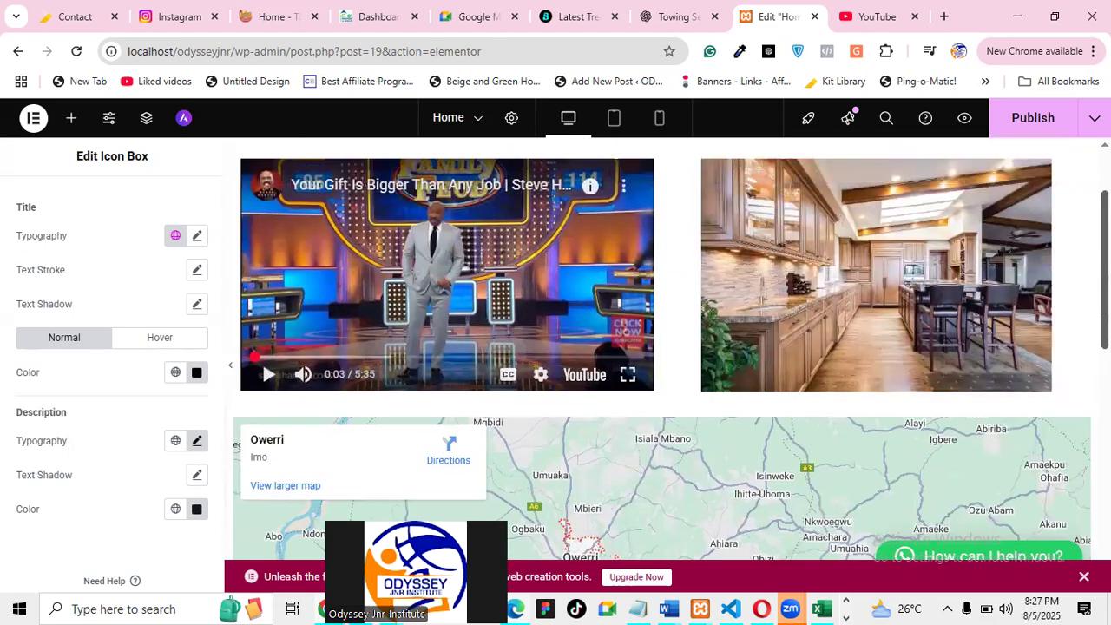
scroll(662, 347, up, 2)
scroll(623, 555, down, 4)
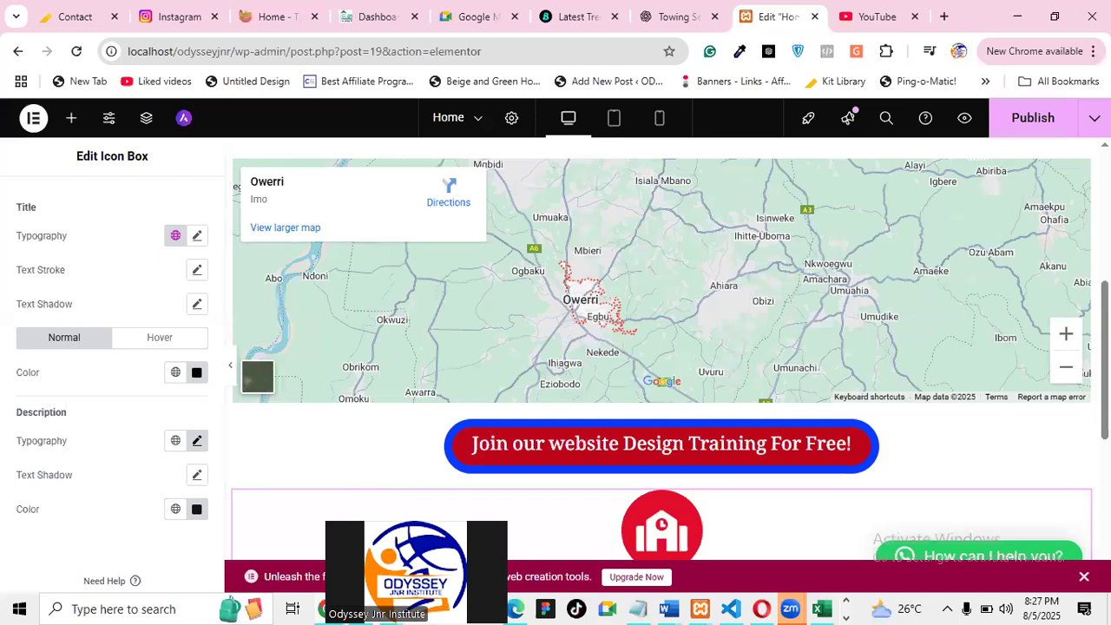
scroll(662, 347, up, 5)
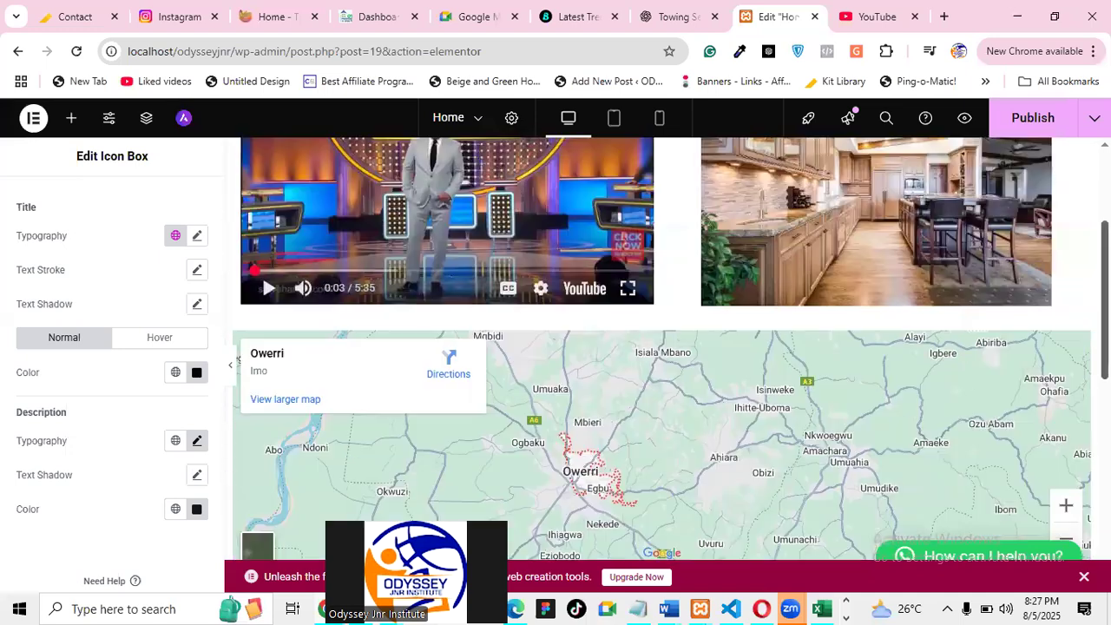
scroll(661, 347, down, 4)
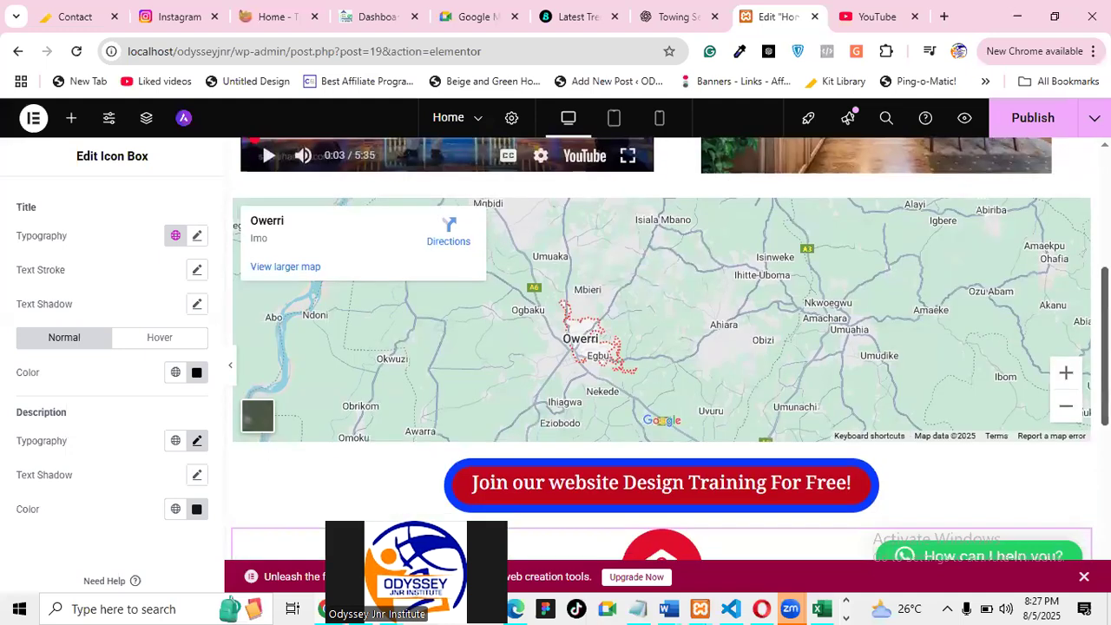
scroll(661, 347, down, 2)
scroll(661, 348, up, 4)
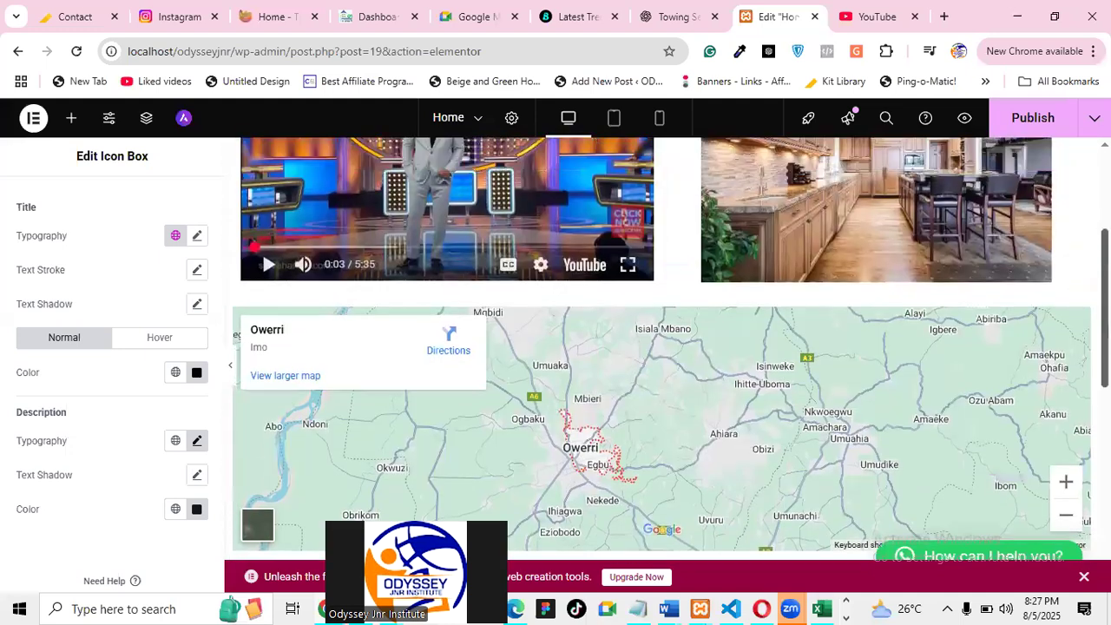
scroll(661, 347, up, 3)
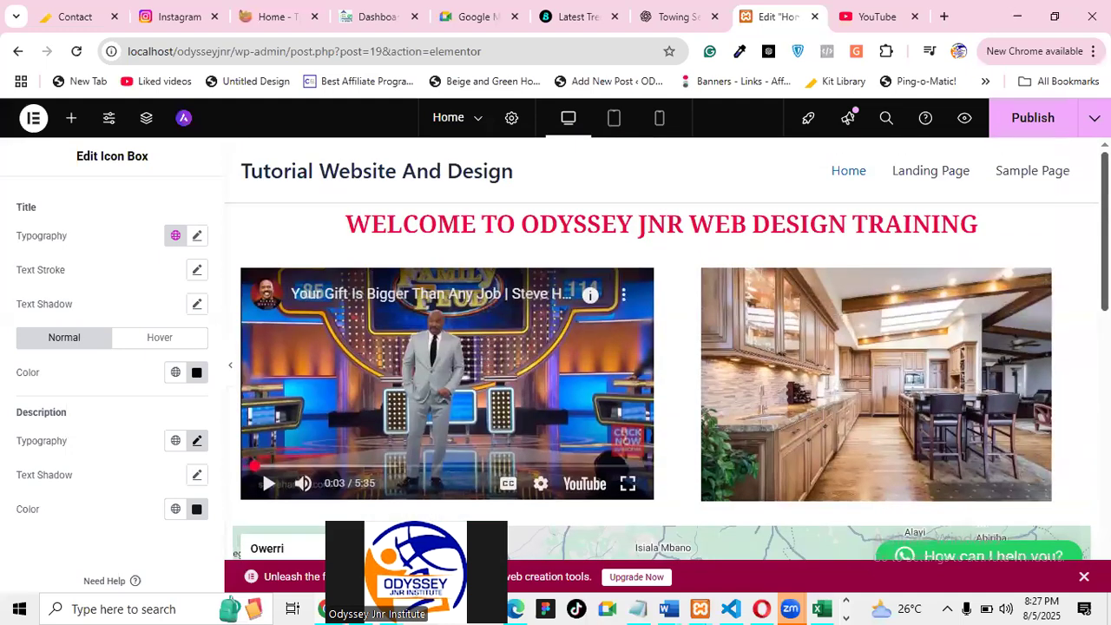
Step: Switch the preview to tablet, then mobile width, and scroll through the stacked one-column layout
click(612, 121)
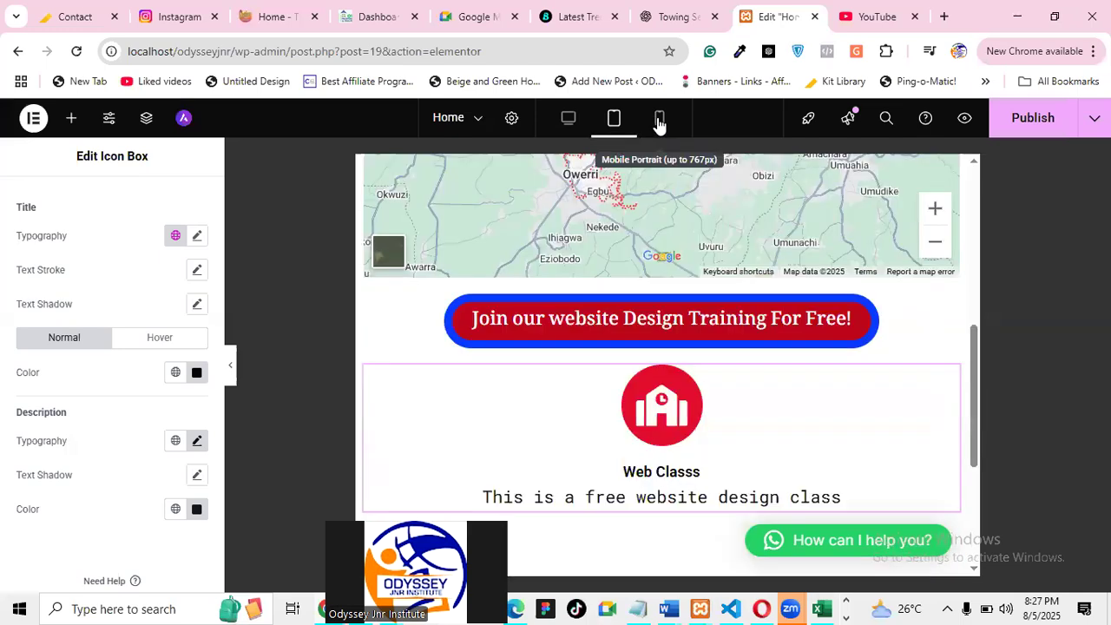
click(659, 122)
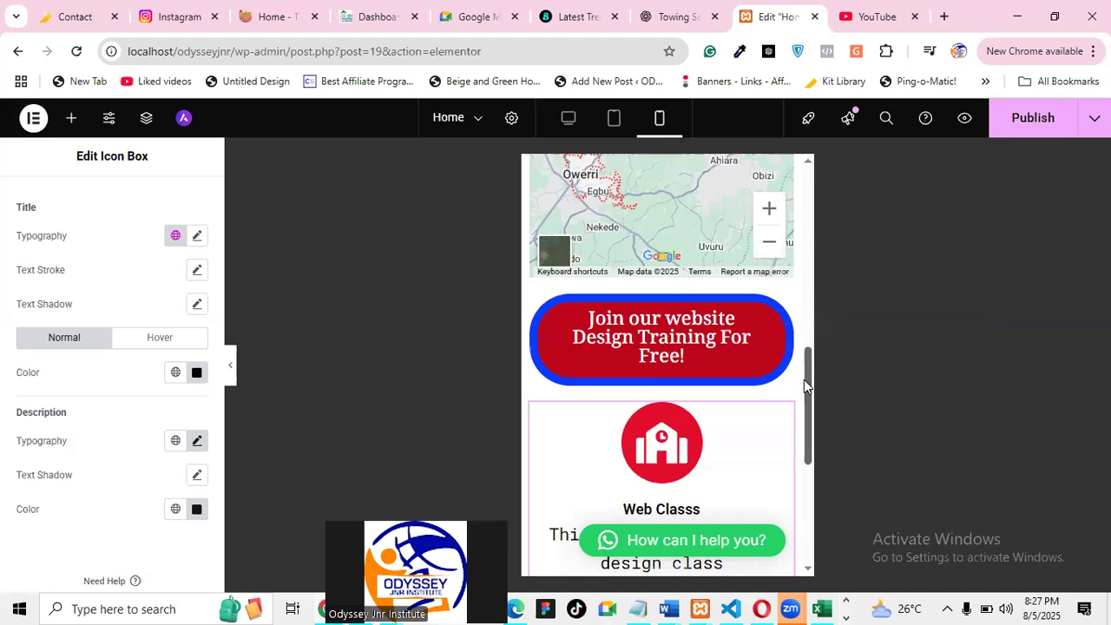
drag(805, 390, 807, 225)
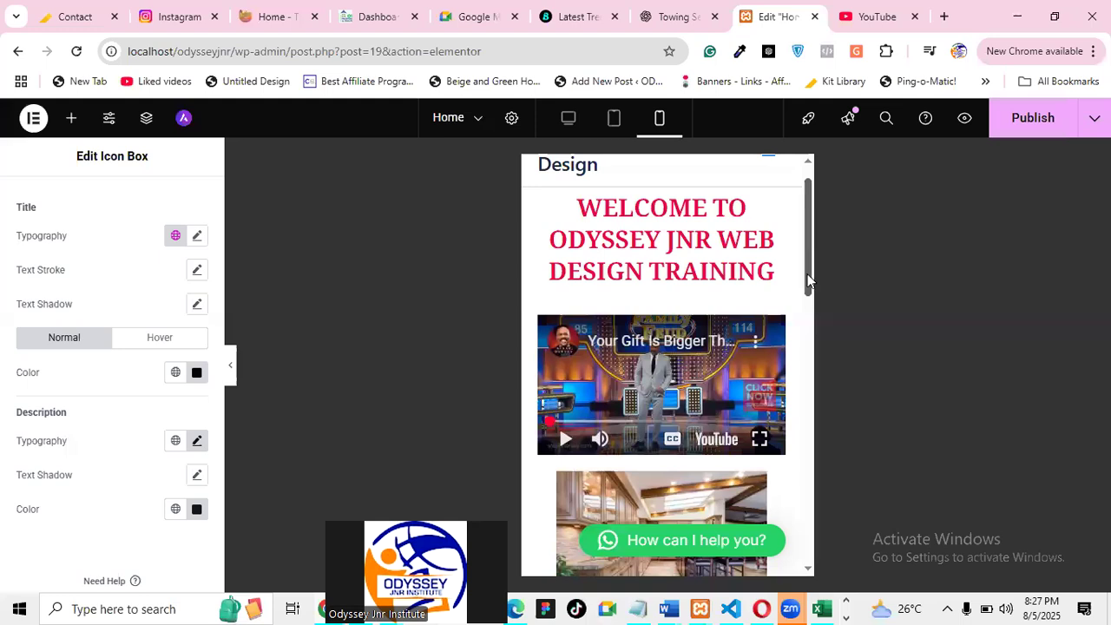
drag(807, 279, 807, 379)
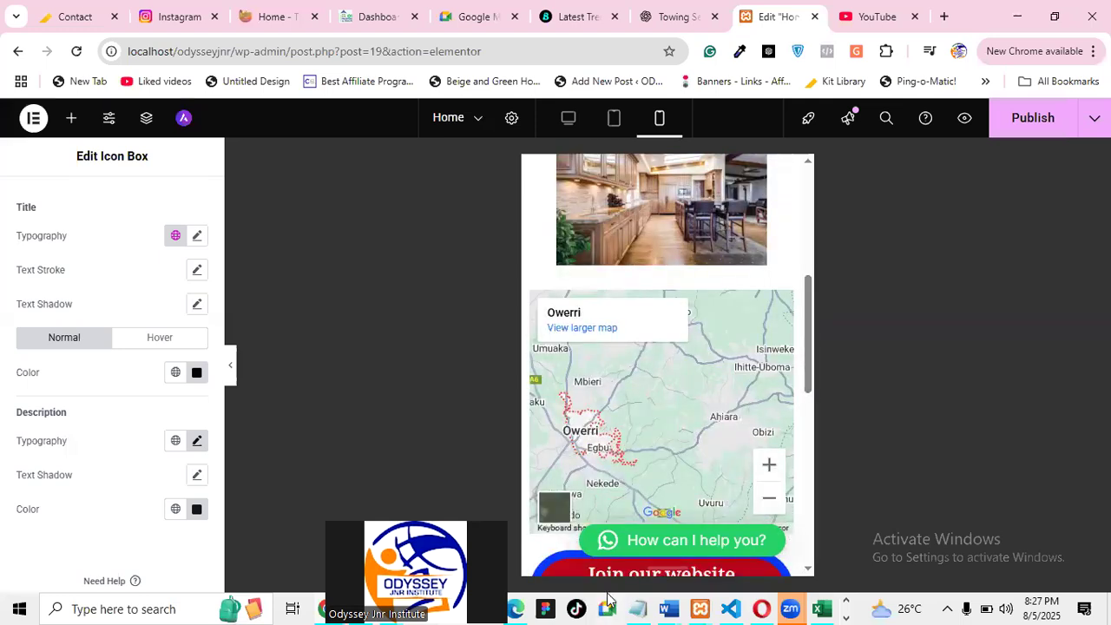